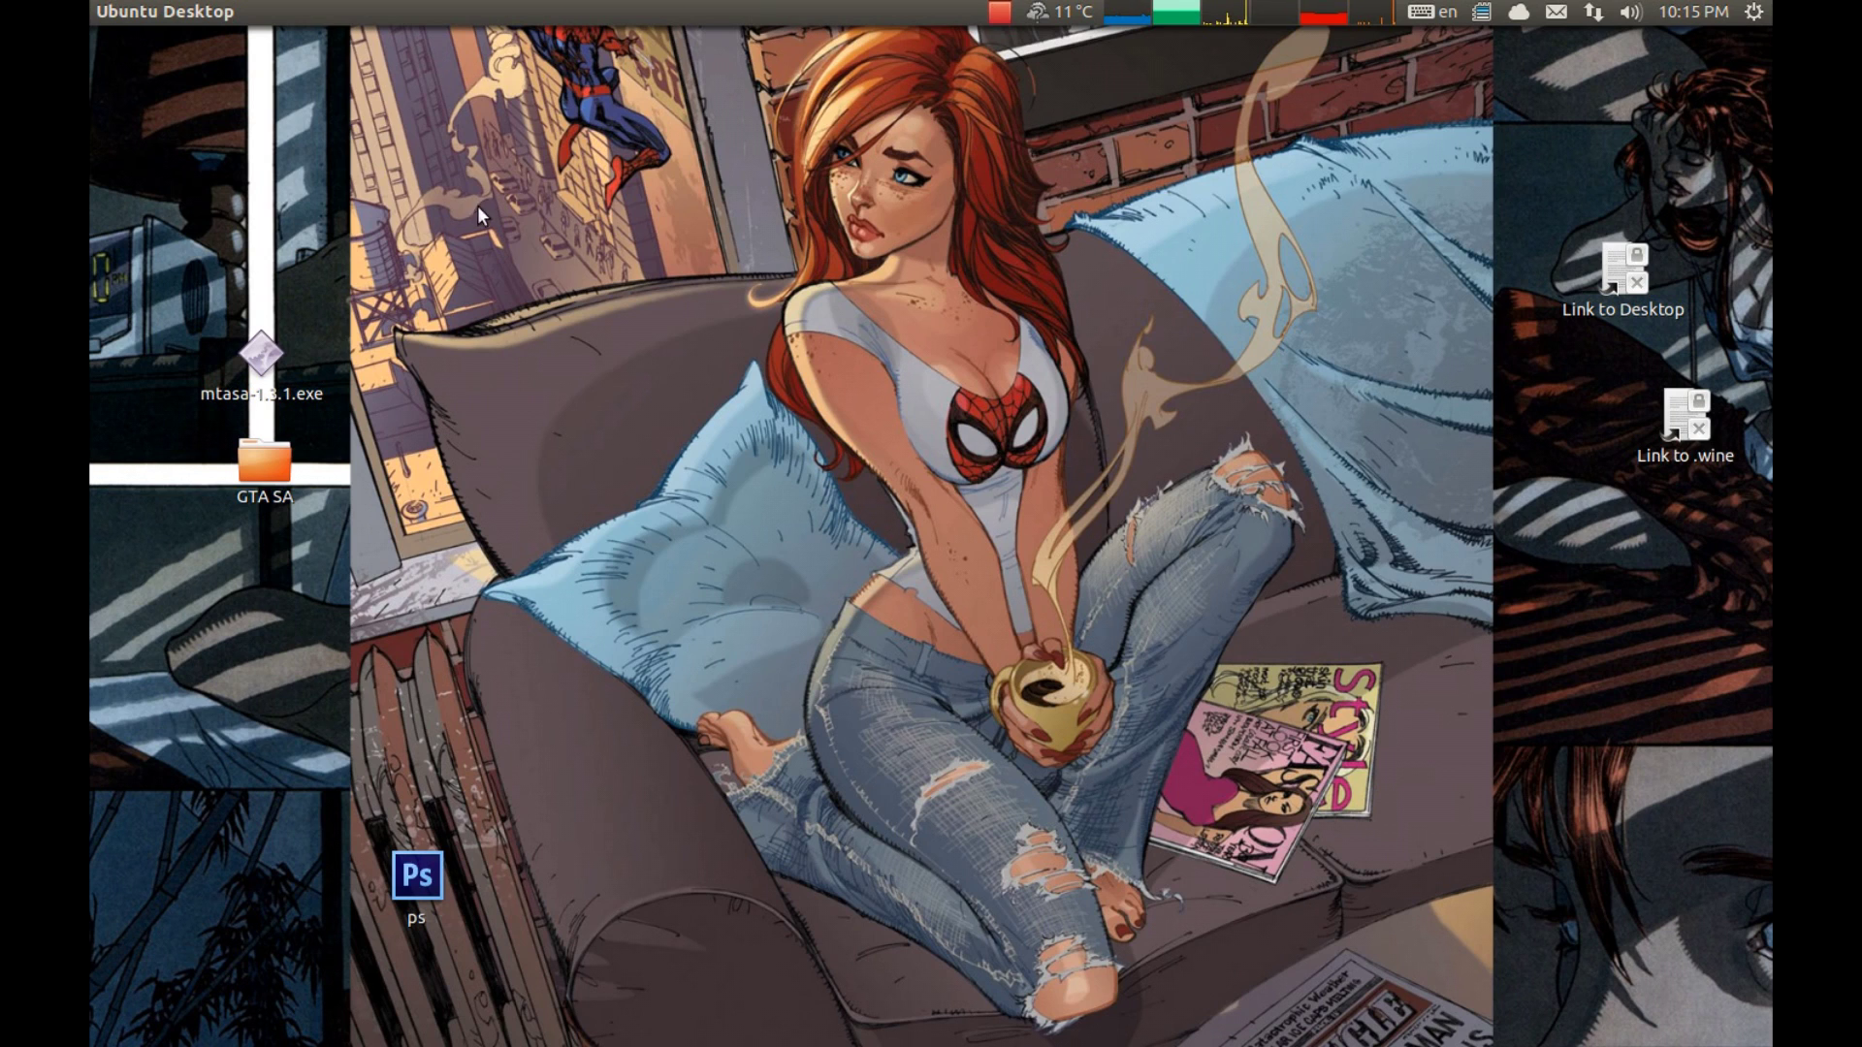
# Reveal the Unity launcher on the left screen edge to reach the Google Chrome icon
pyautogui.moveTo(128, 235)
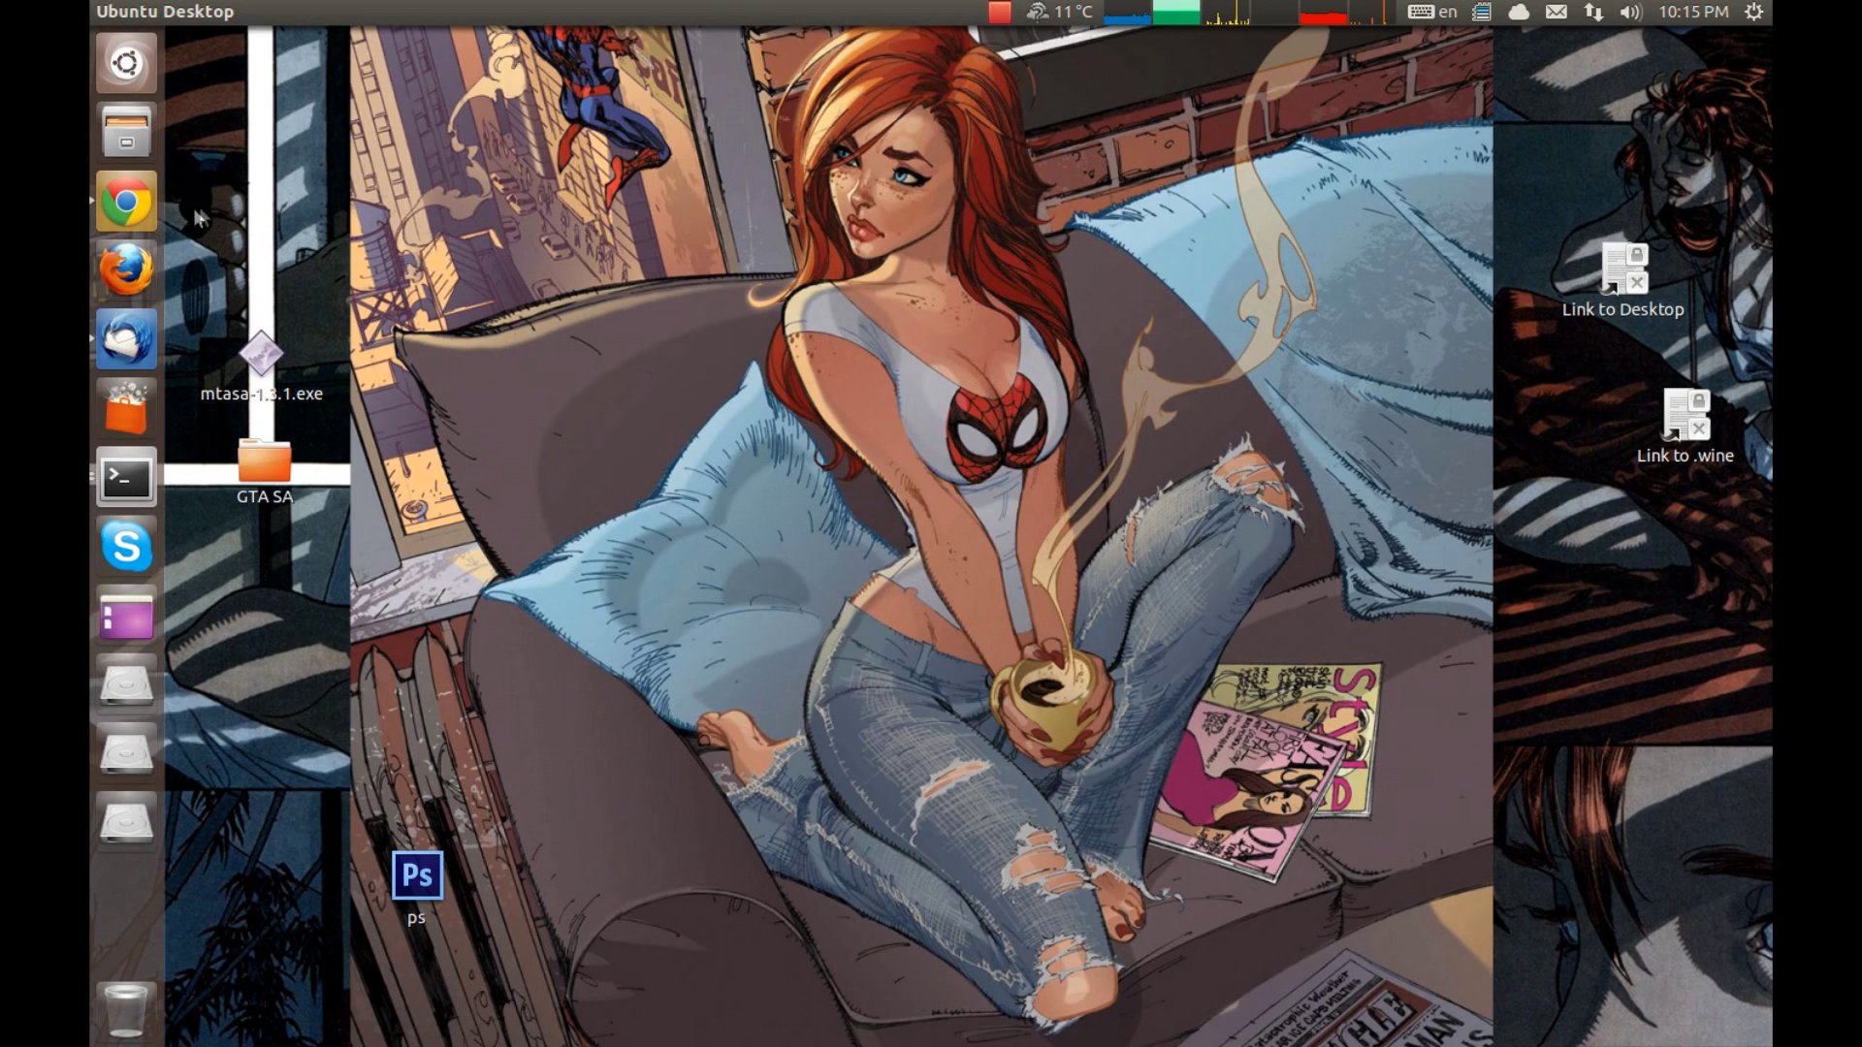
# Bring the Chrome window forward, reload playonlinux.com and open its downloads page
pyautogui.click(124, 201)
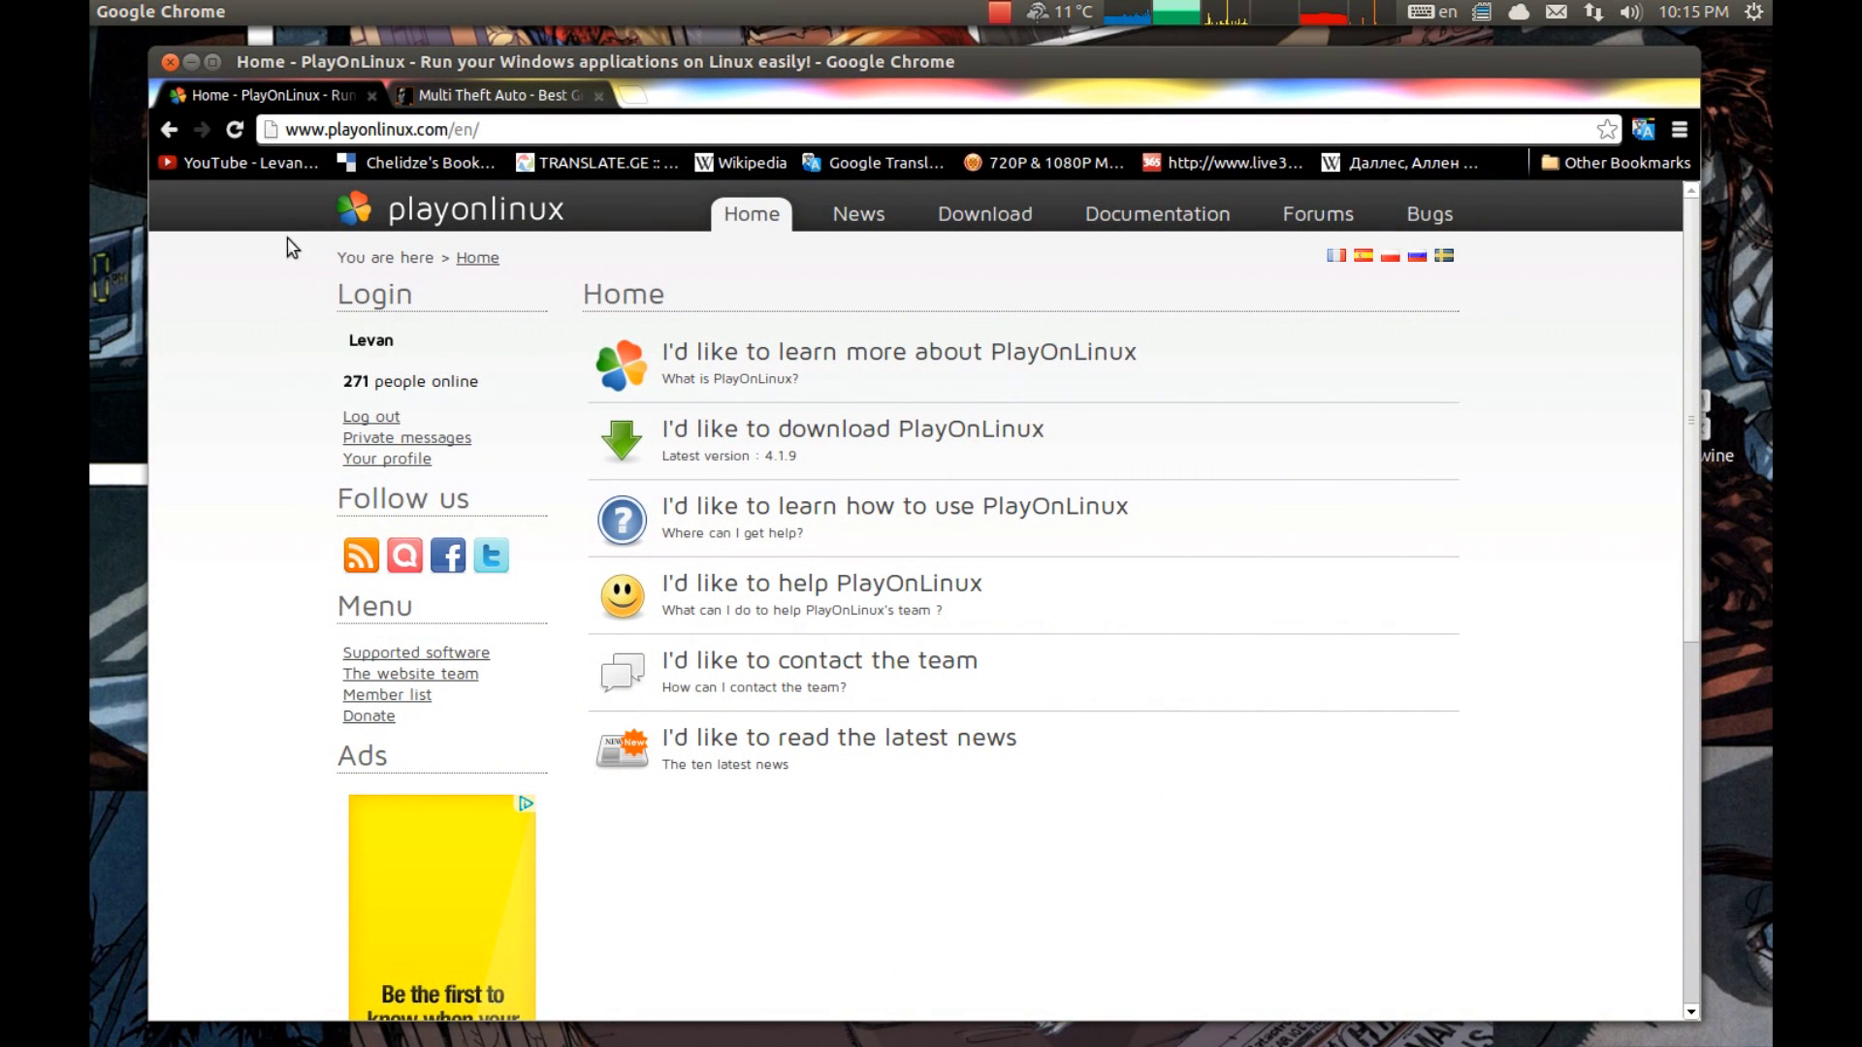
pyautogui.click(431, 215)
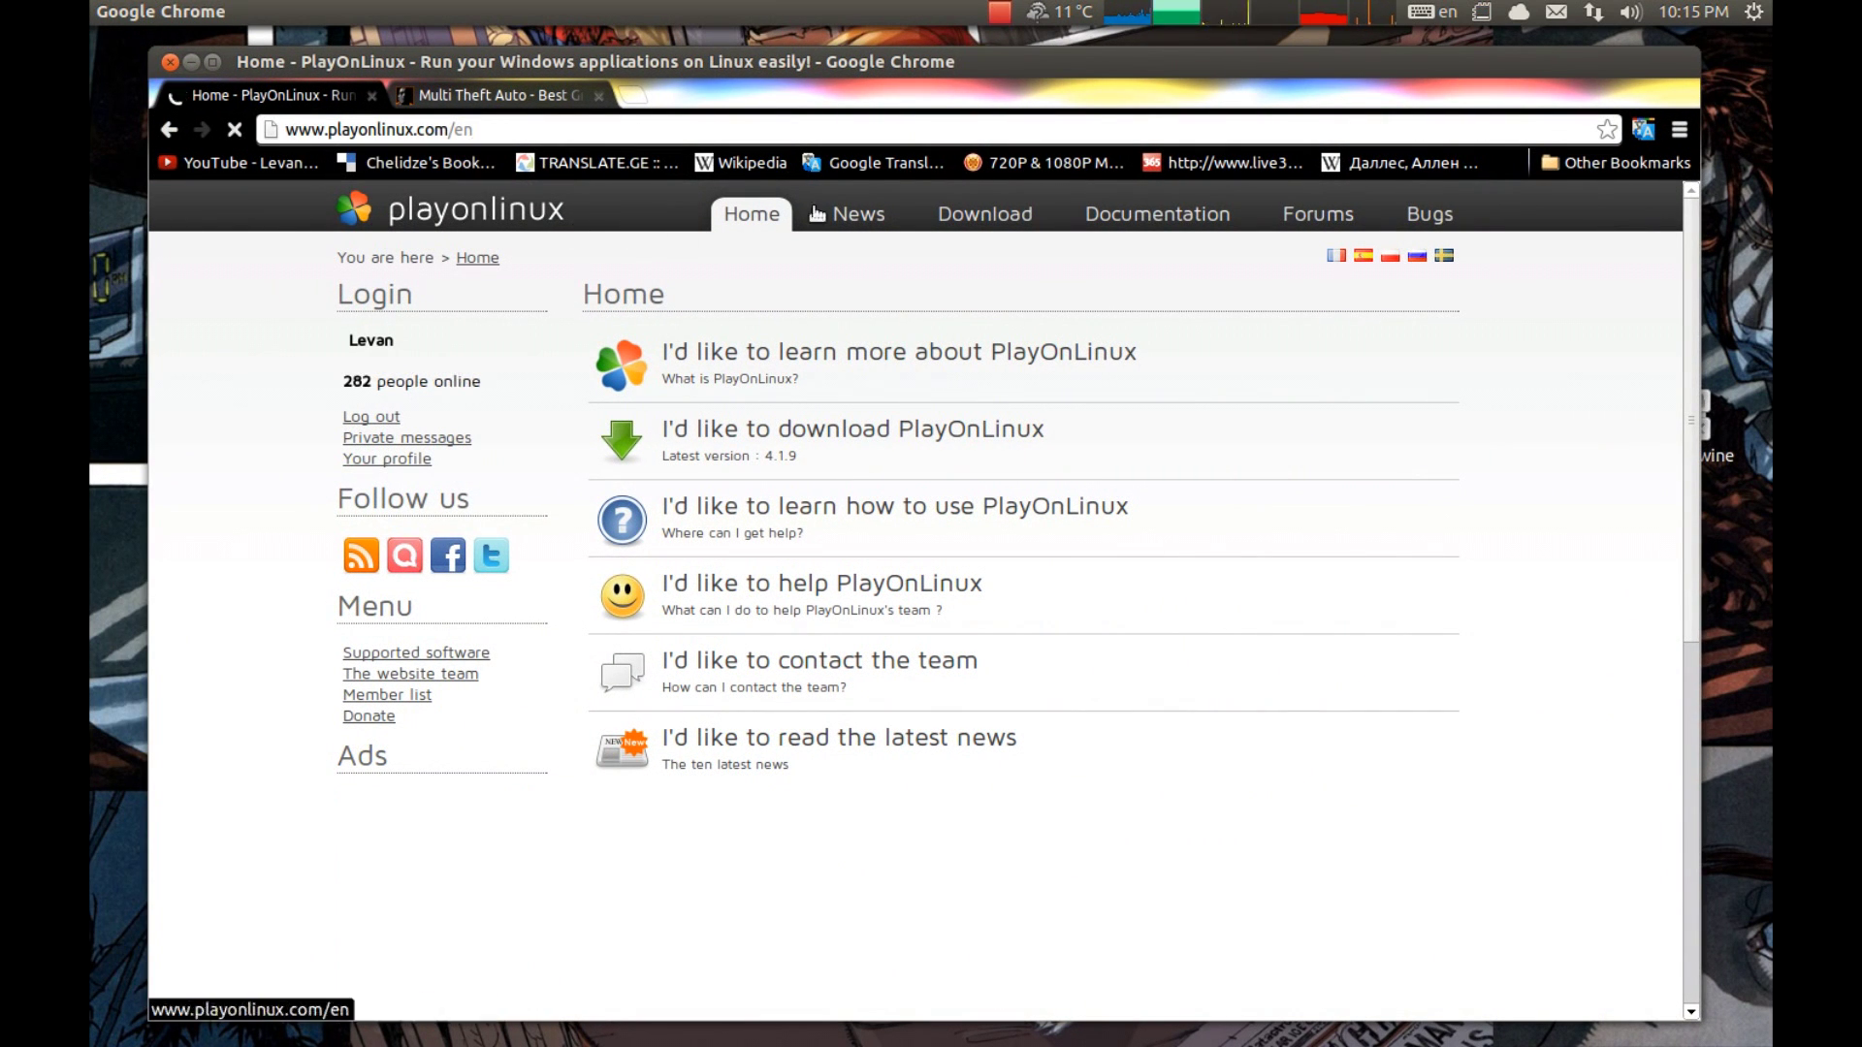
pyautogui.click(982, 213)
pyautogui.scroll(-5, 546, 524)
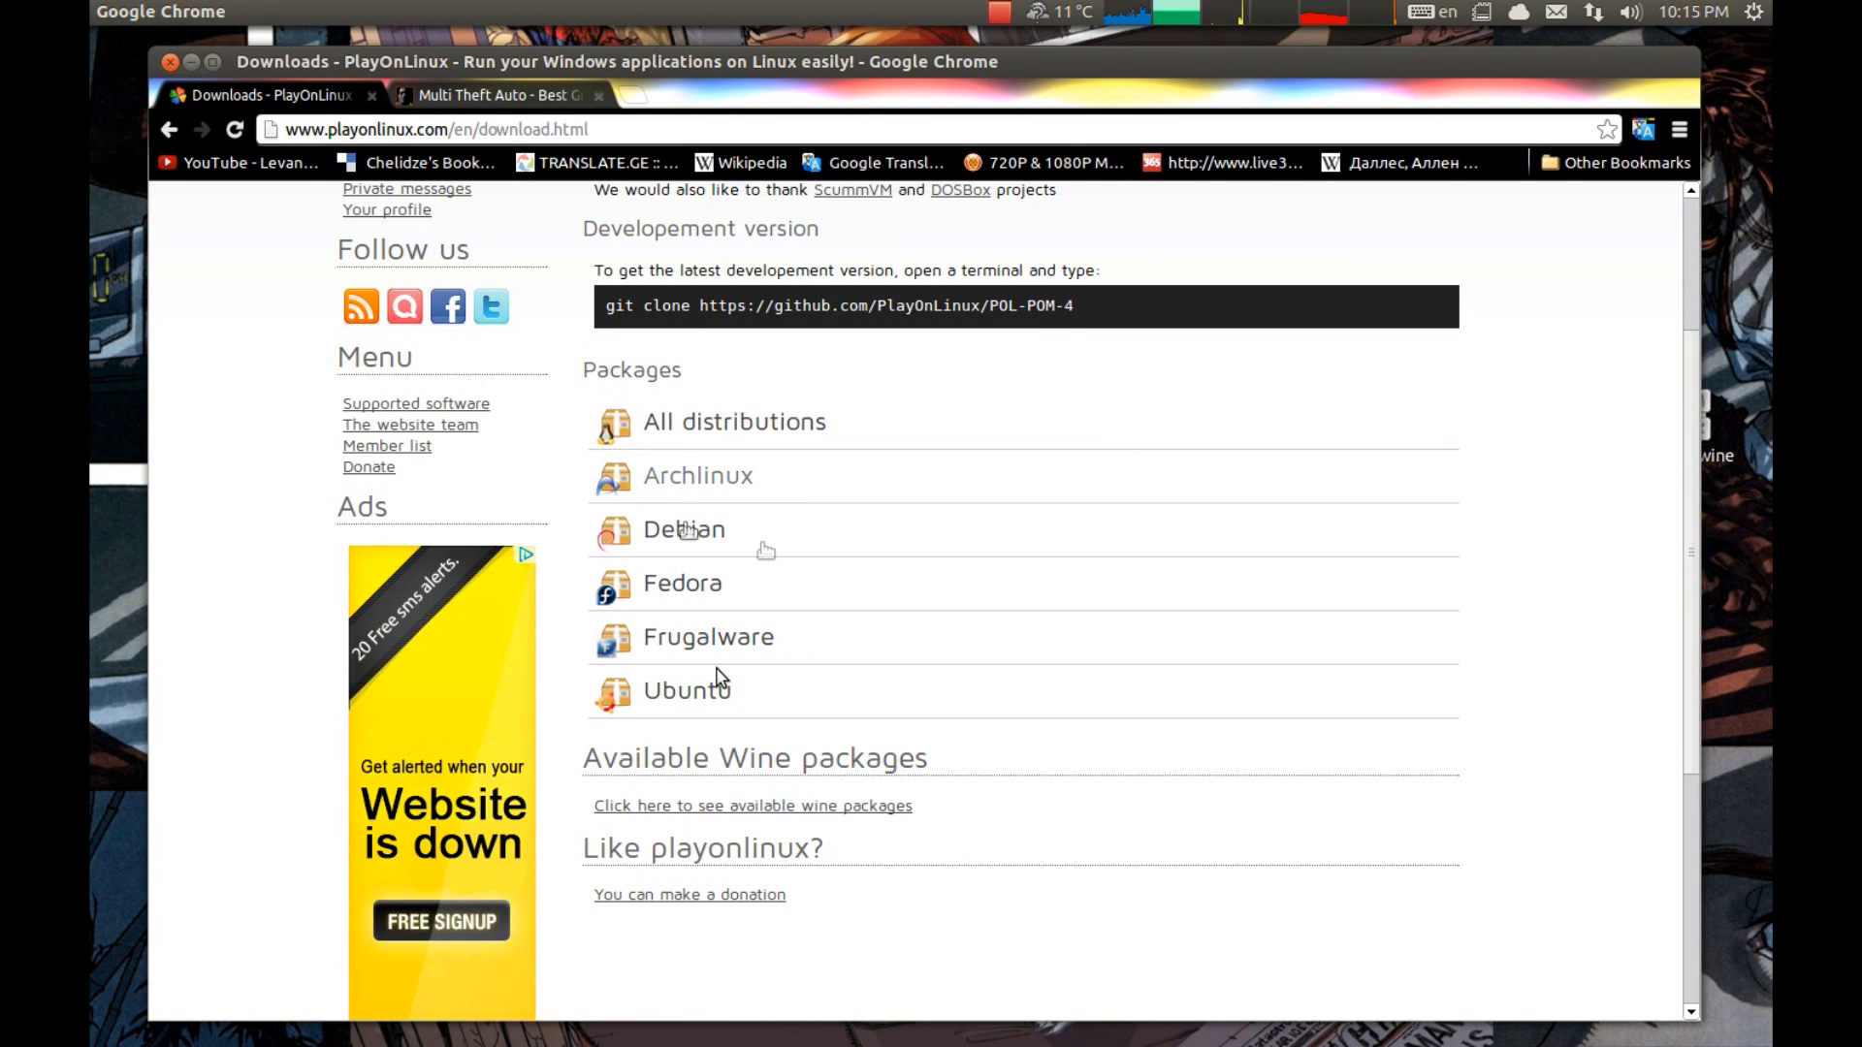
# Expand the Ubuntu section and review the PlayOnLinux_4.1.9.deb link and Precise apt-get commands
pyautogui.click(649, 686)
pyautogui.scroll(-6, 650, 686)
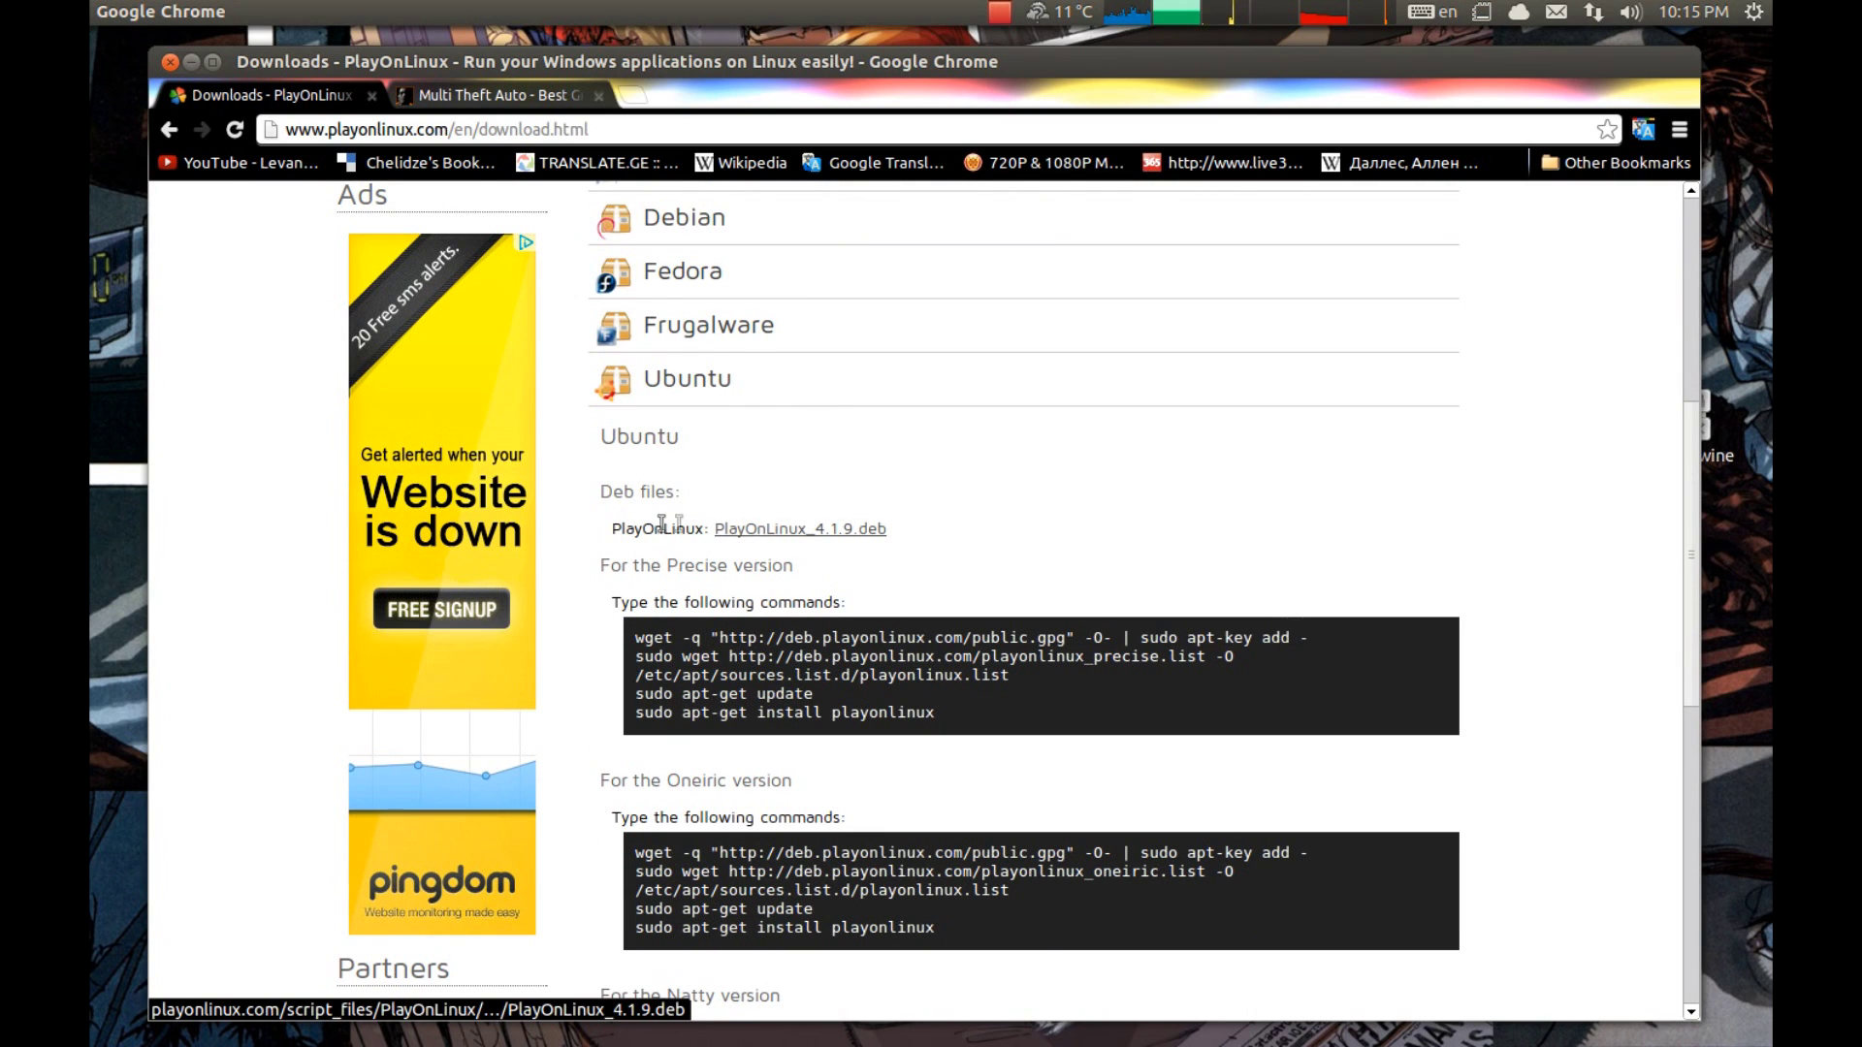
pyautogui.moveTo(989, 532); pyautogui.dragTo(715, 530)
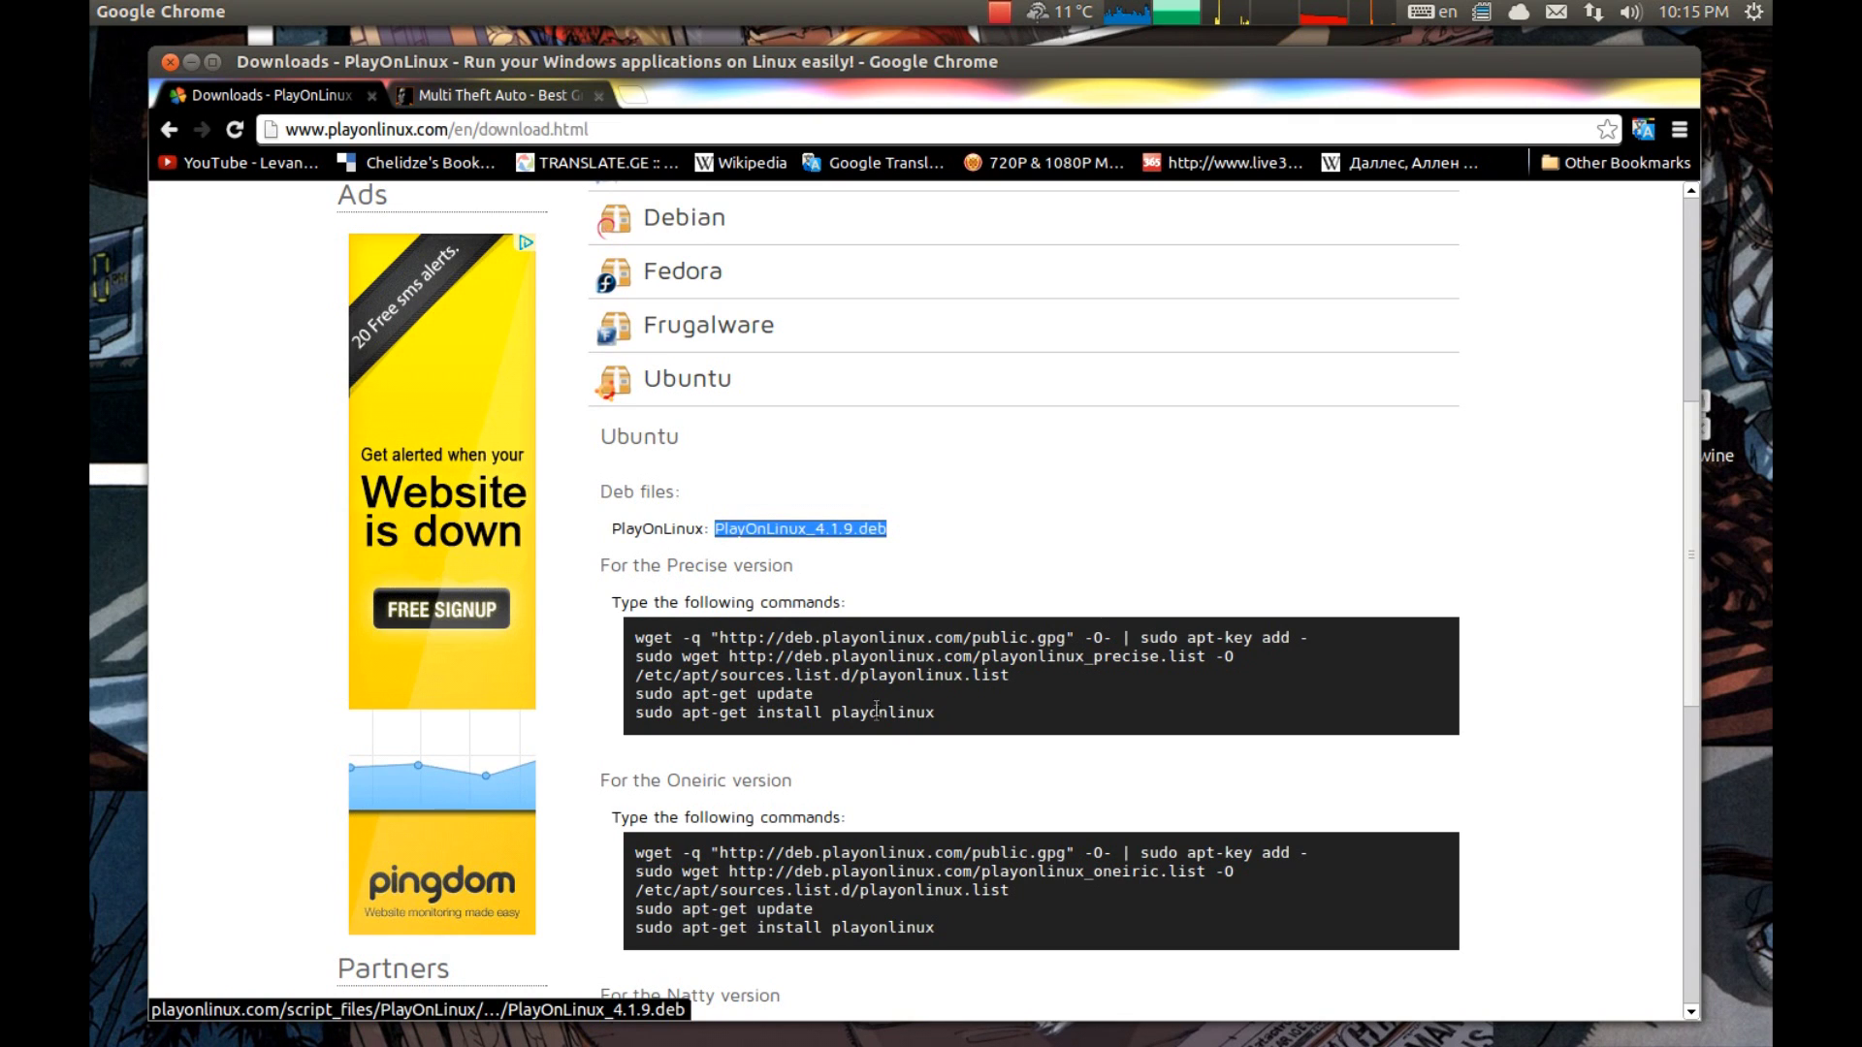
pyautogui.moveTo(876, 714); pyautogui.dragTo(999, 691)
pyautogui.click(663, 647)
pyautogui.click(981, 697)
pyautogui.scroll(-6, 982, 696)
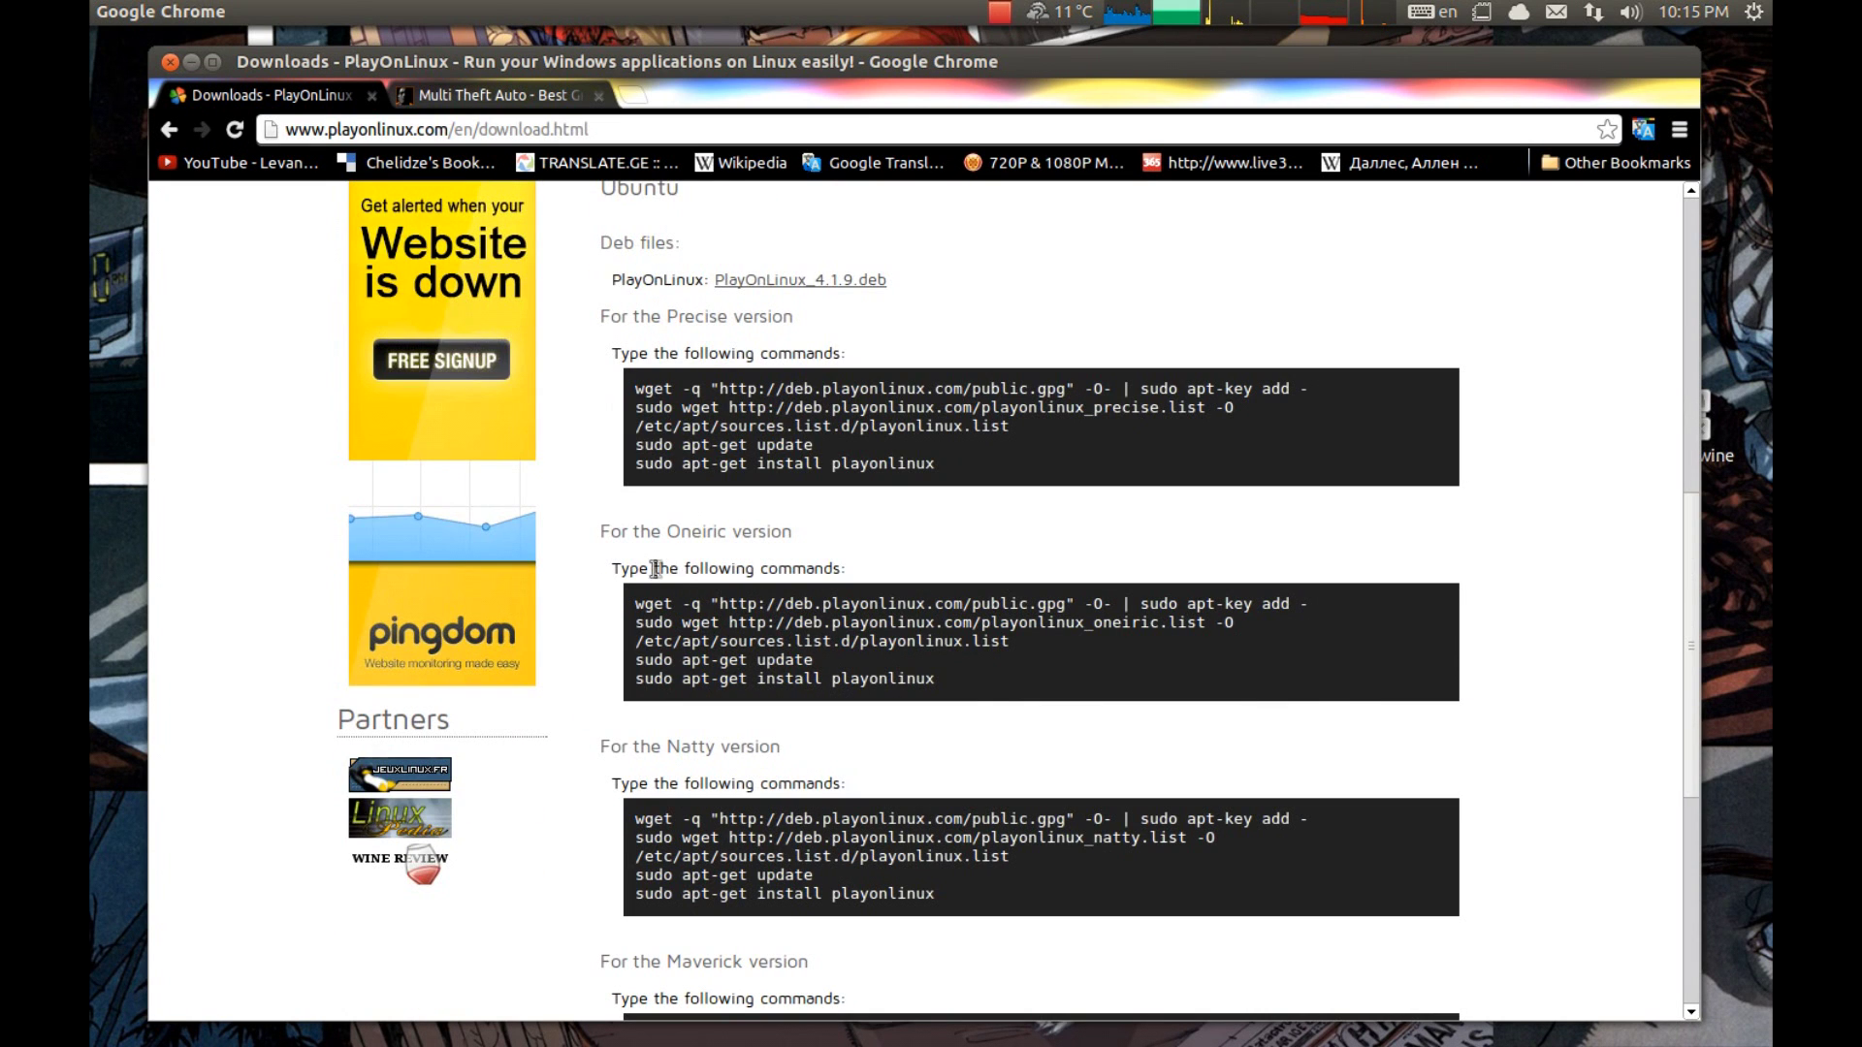
pyautogui.scroll(6, 1022, 652)
pyautogui.tripleClick(732, 604)
pyautogui.click(719, 596)
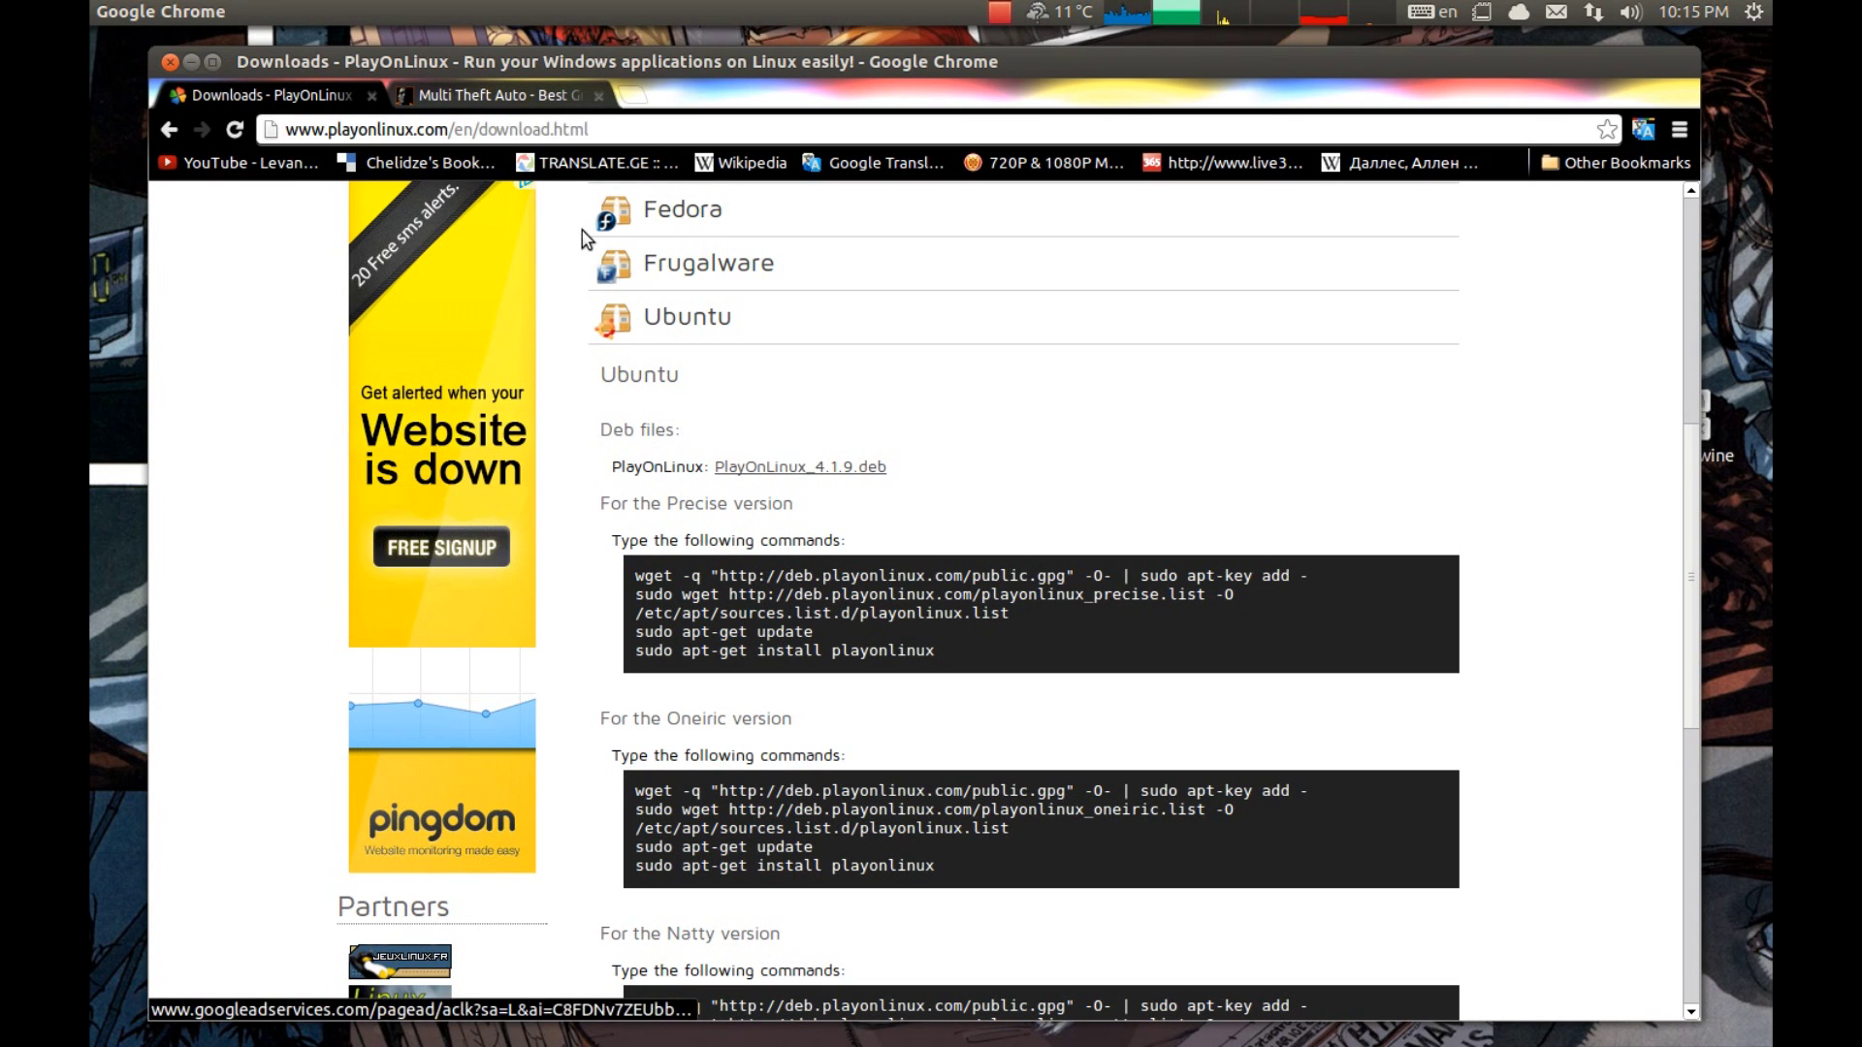
# Show the desktop, run playonlinux from a terminal, then close it
pyautogui.press('ctrl+super+d')
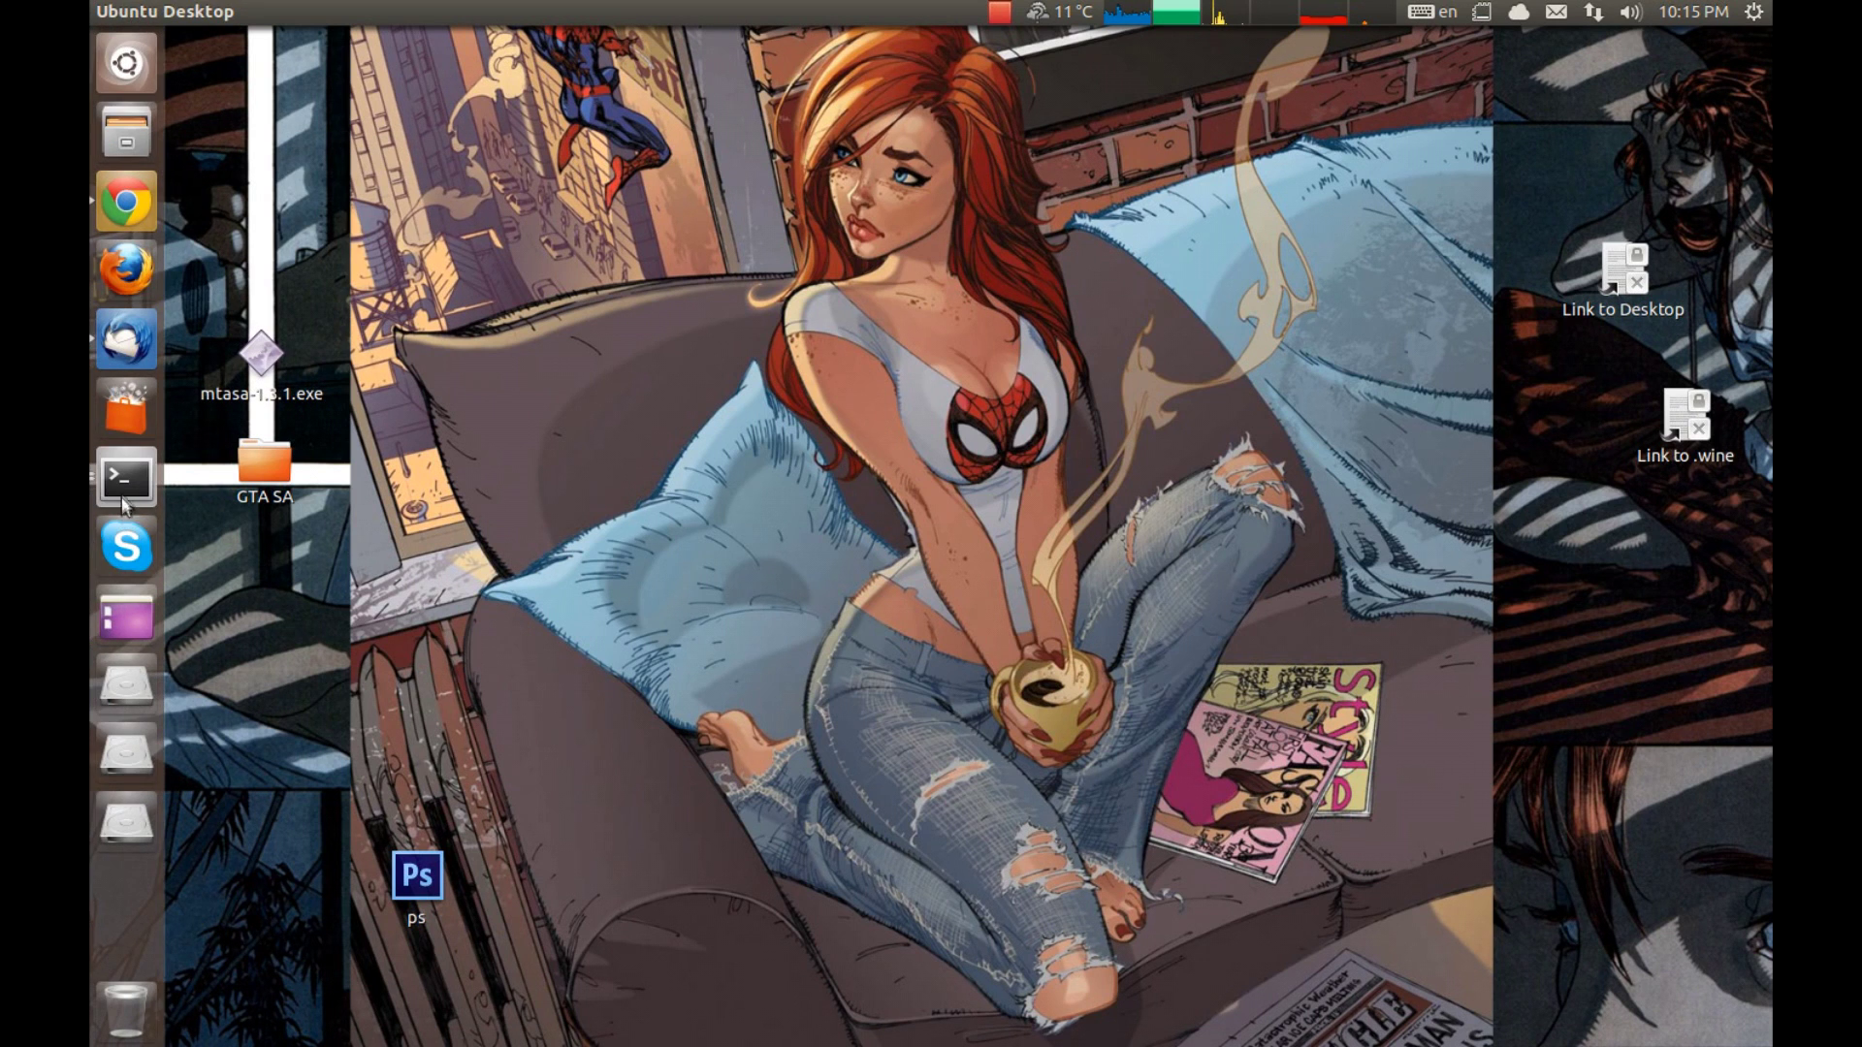
pyautogui.click(120, 493)
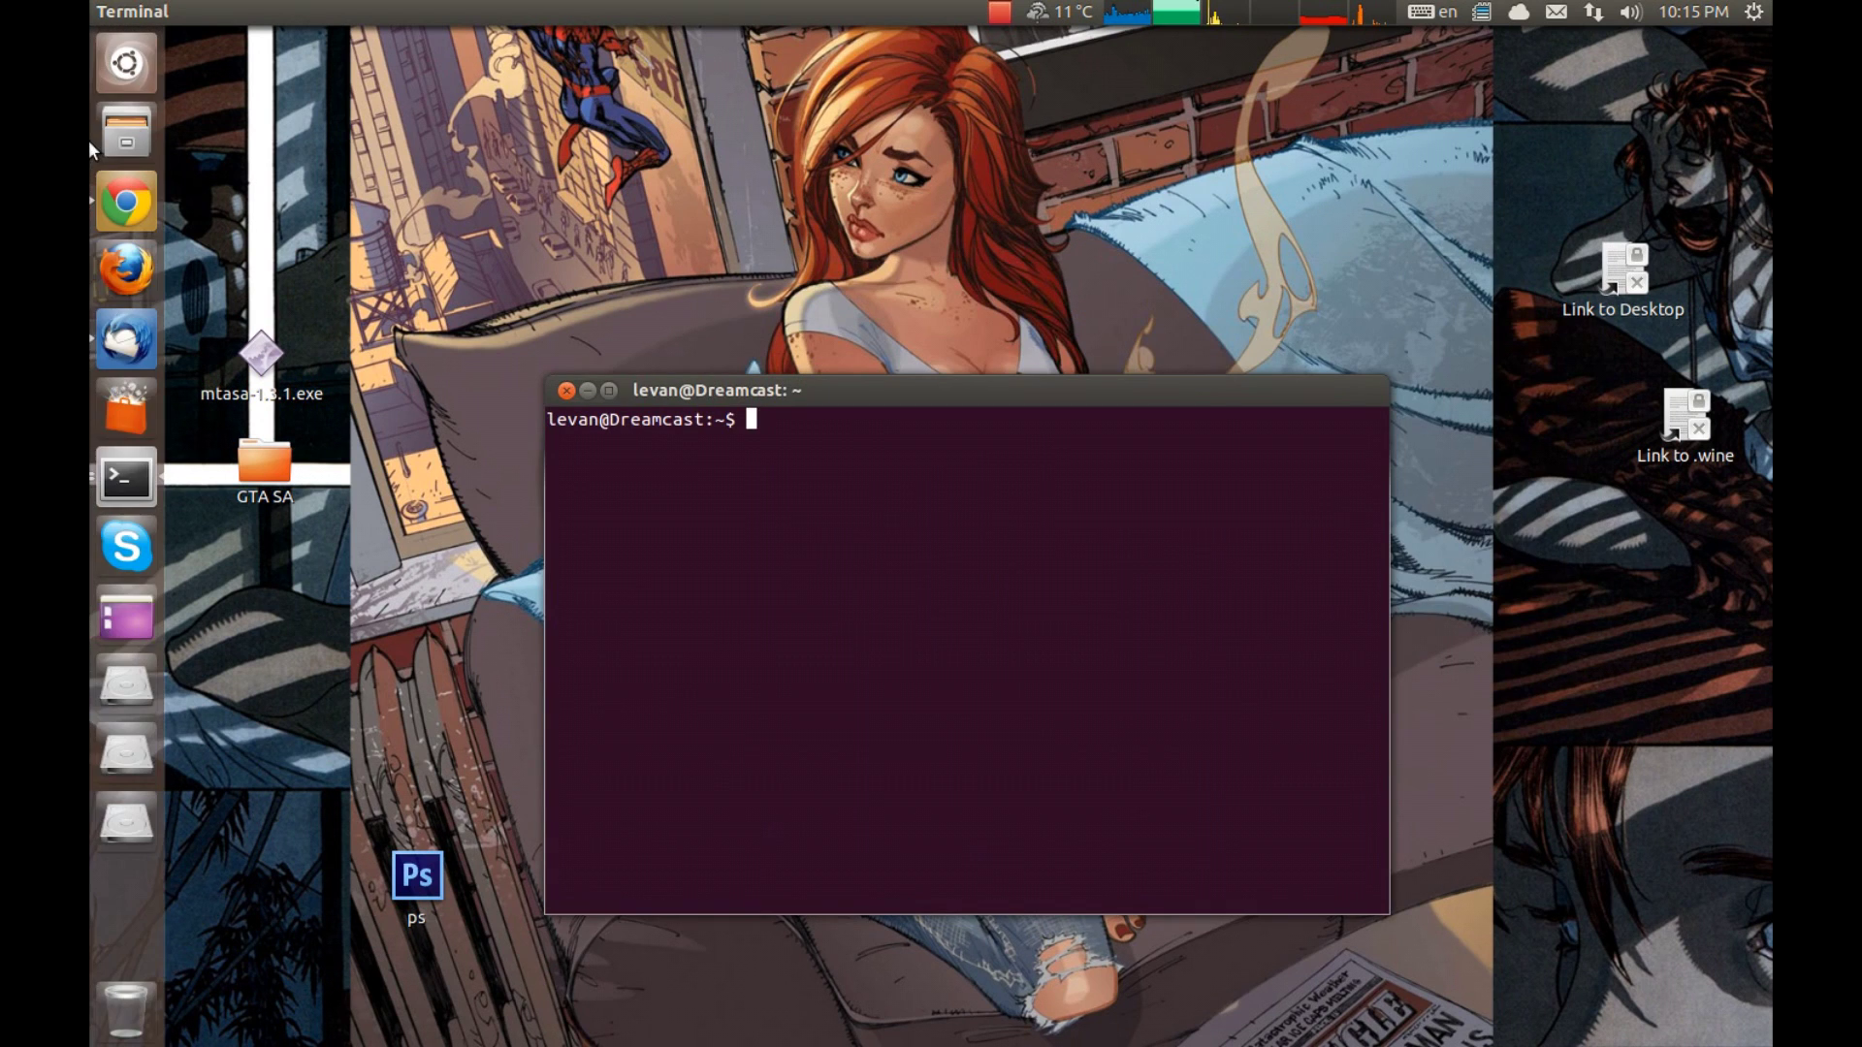
pyautogui.write('playonlinux')
pyautogui.press('Return')
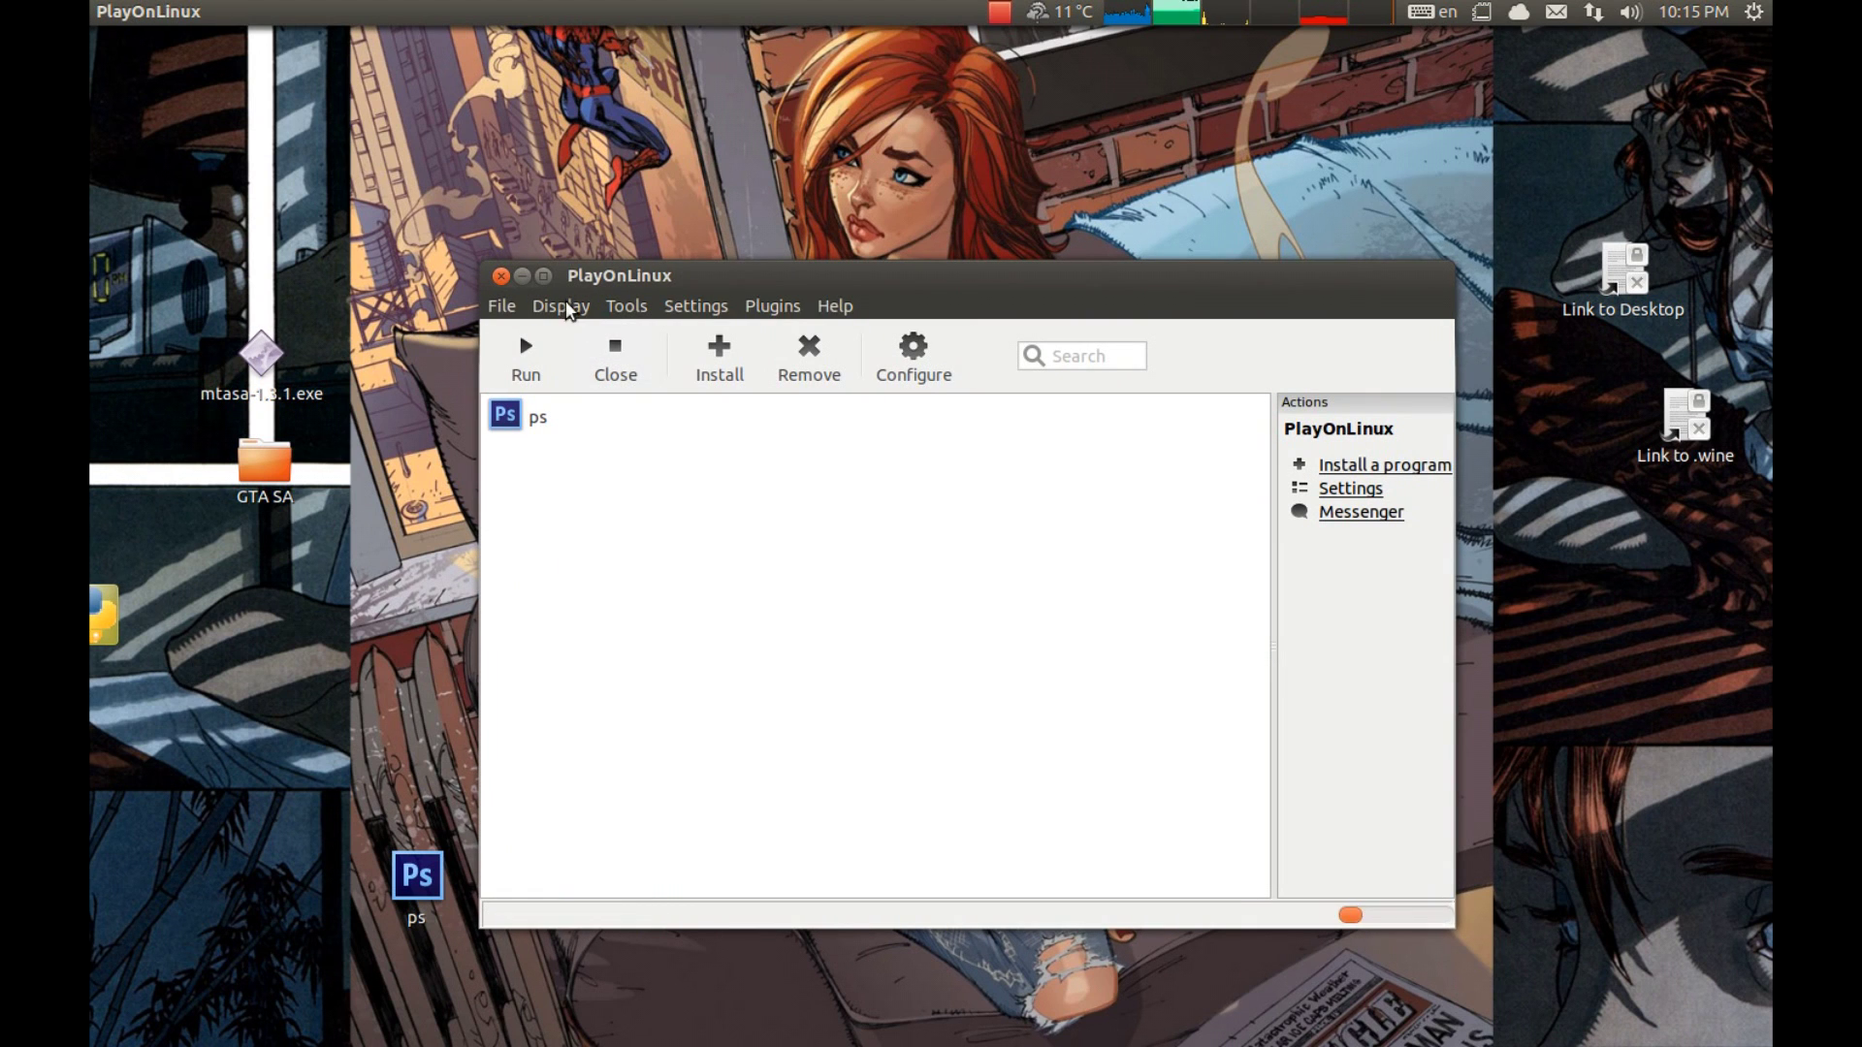
pyautogui.hotkey('alt', 'F4')
pyautogui.hotkey('alt', 'F4')
# Launch PlayOnLinux from the Unity launcher and move its window lower on screen
pyautogui.moveTo(91, 479)
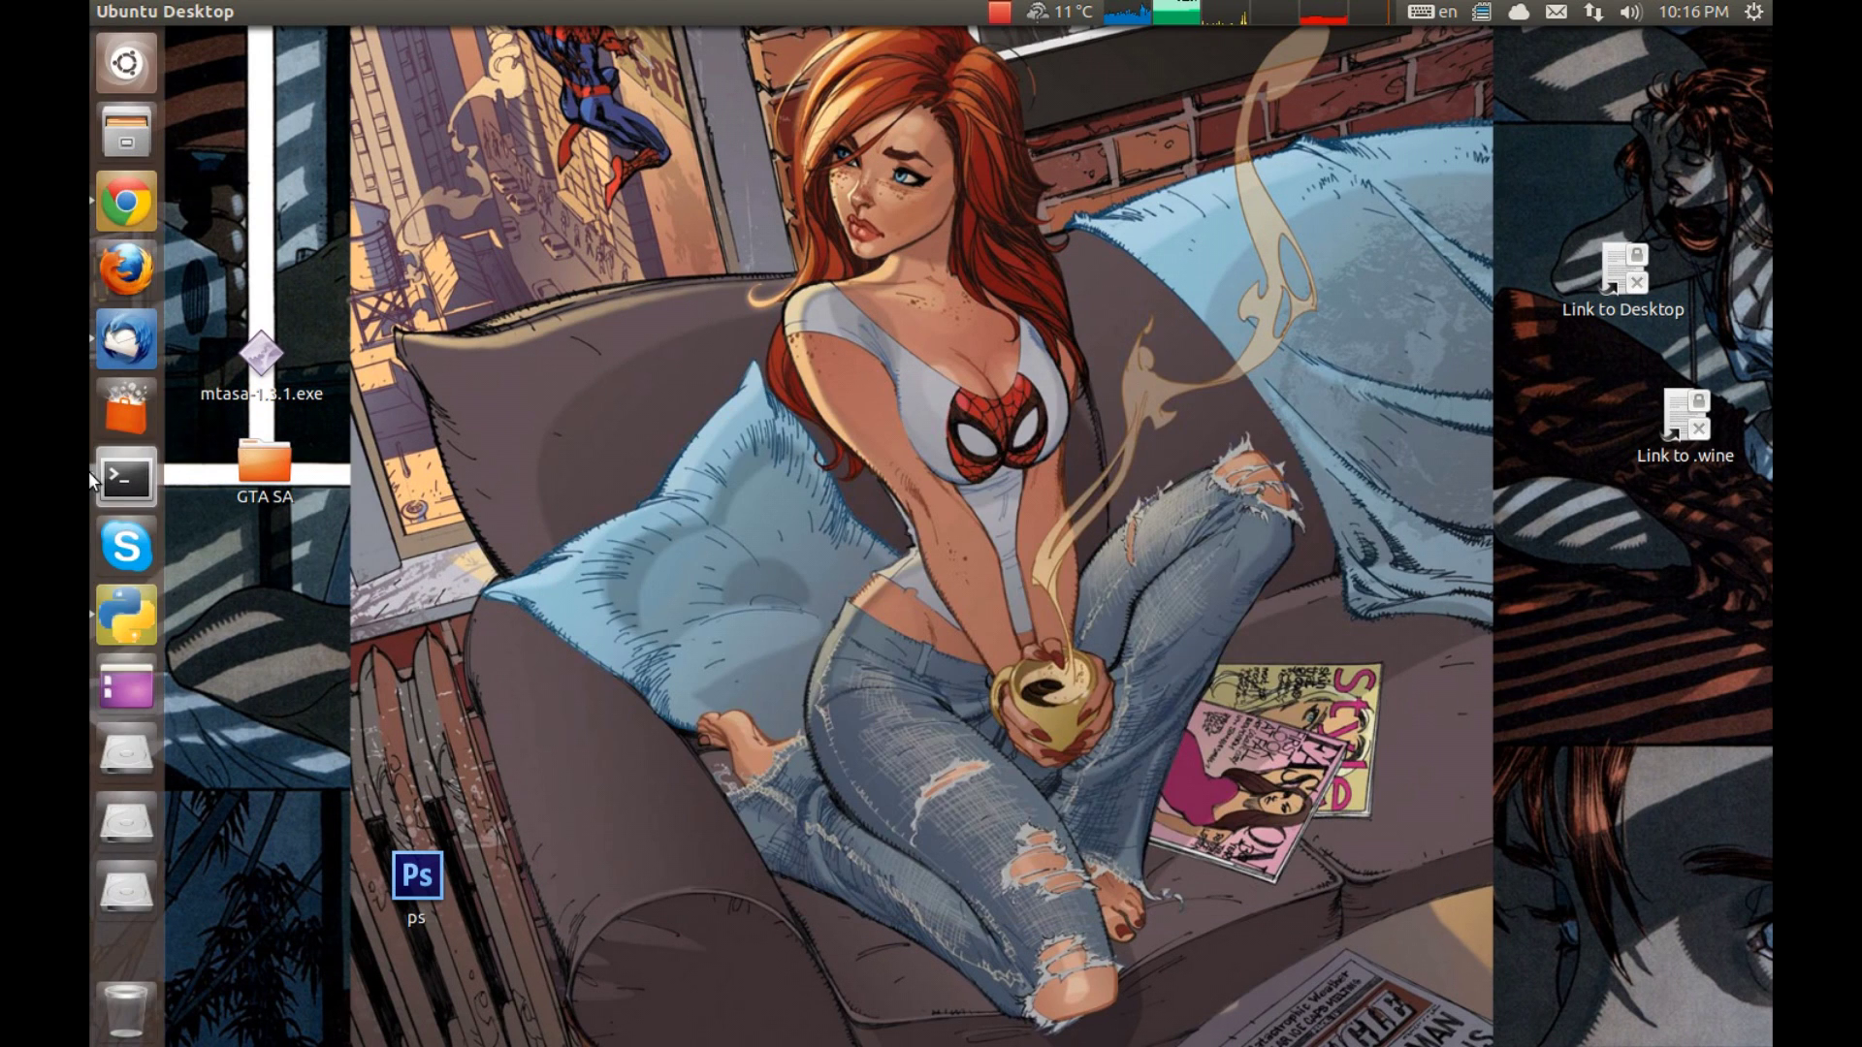
pyautogui.click(109, 605)
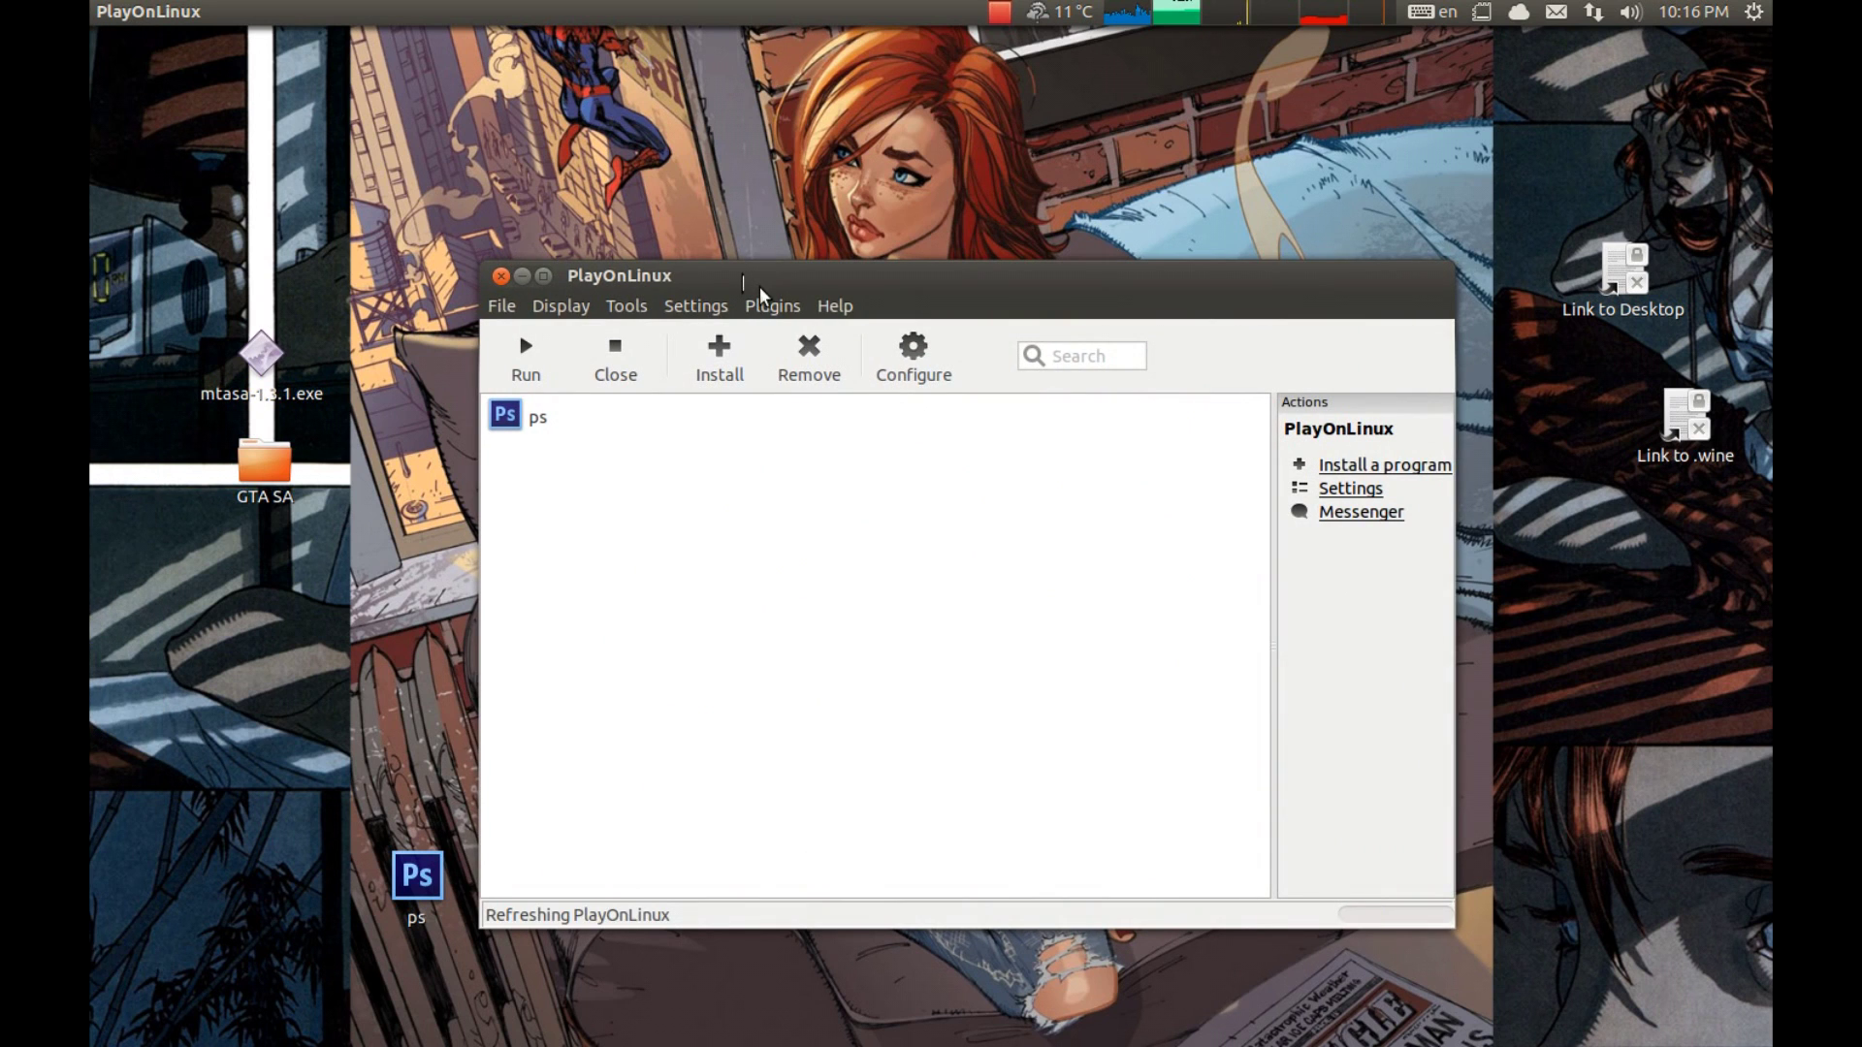
pyautogui.moveTo(773, 291); pyautogui.dragTo(727, 289)
pyautogui.click(568, 317)
# Open Manage Wine versions and install the x86 Wine version 1.5.26
pyautogui.click(609, 348)
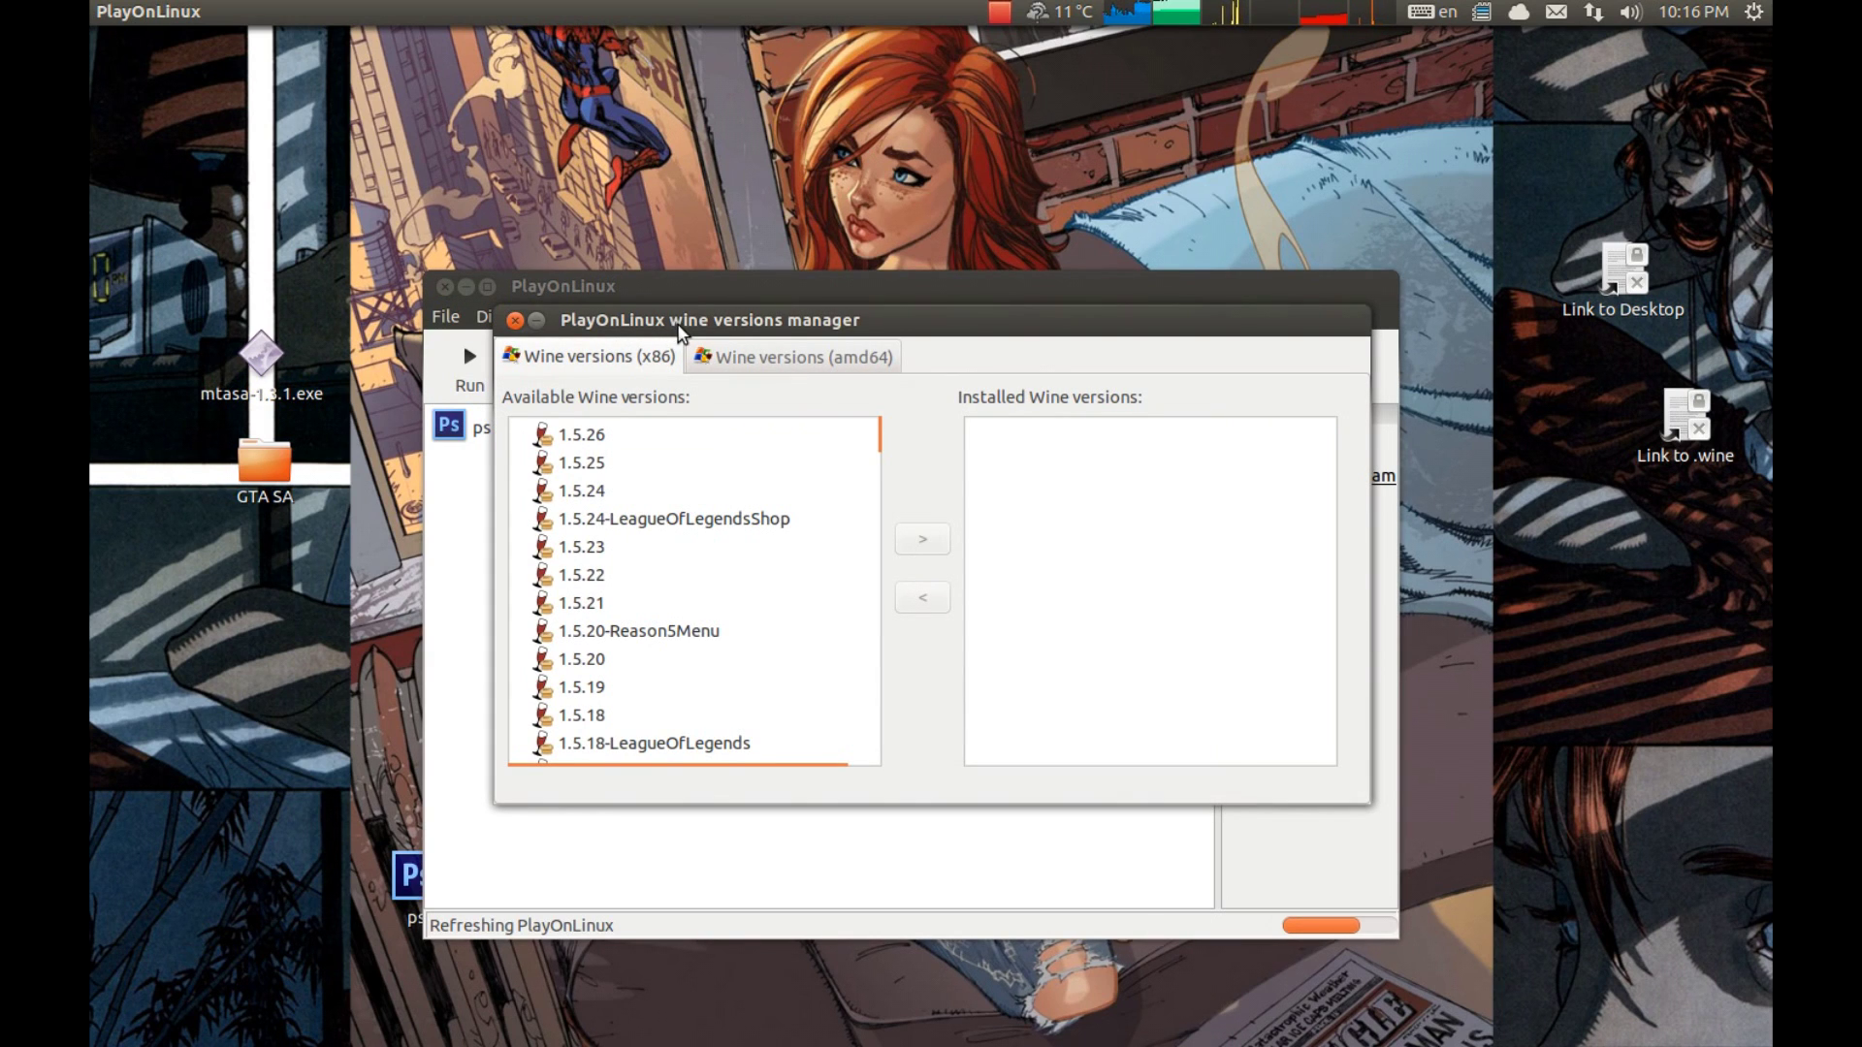
pyautogui.moveTo(684, 330); pyautogui.dragTo(707, 230)
pyautogui.click(702, 337)
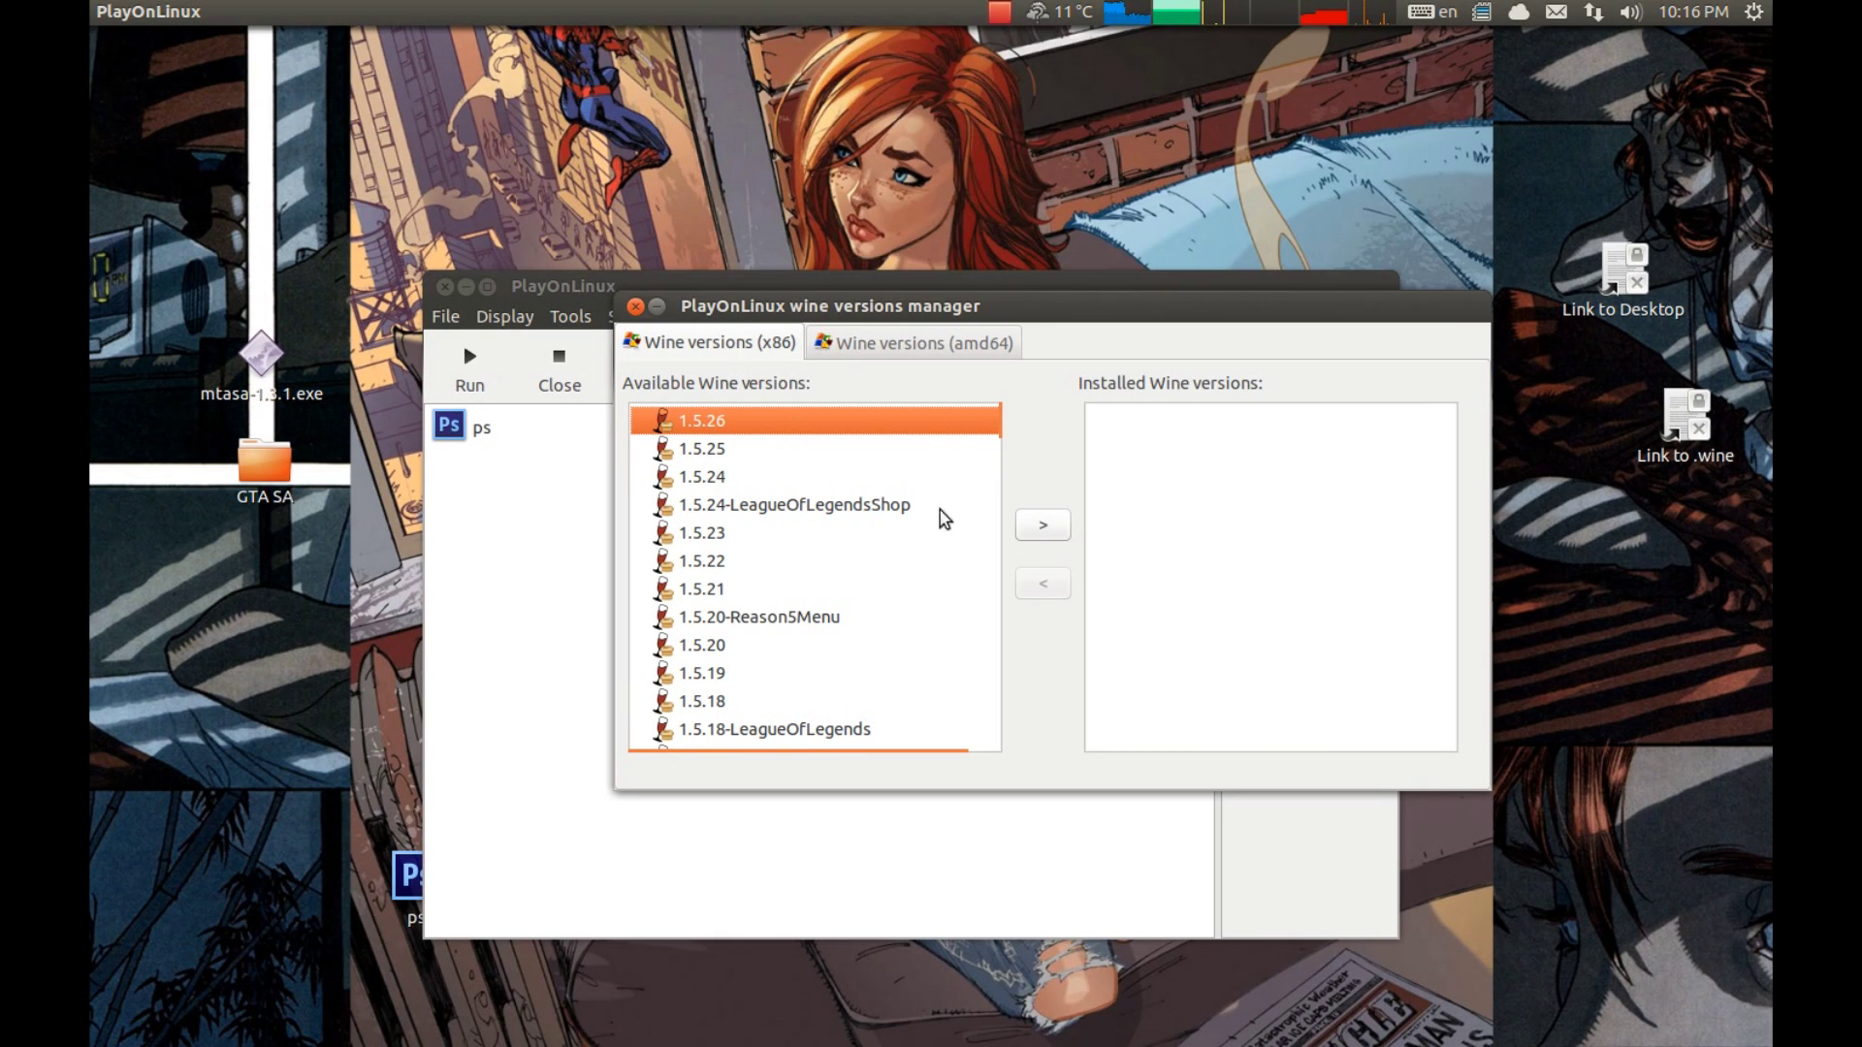
pyautogui.click(1043, 525)
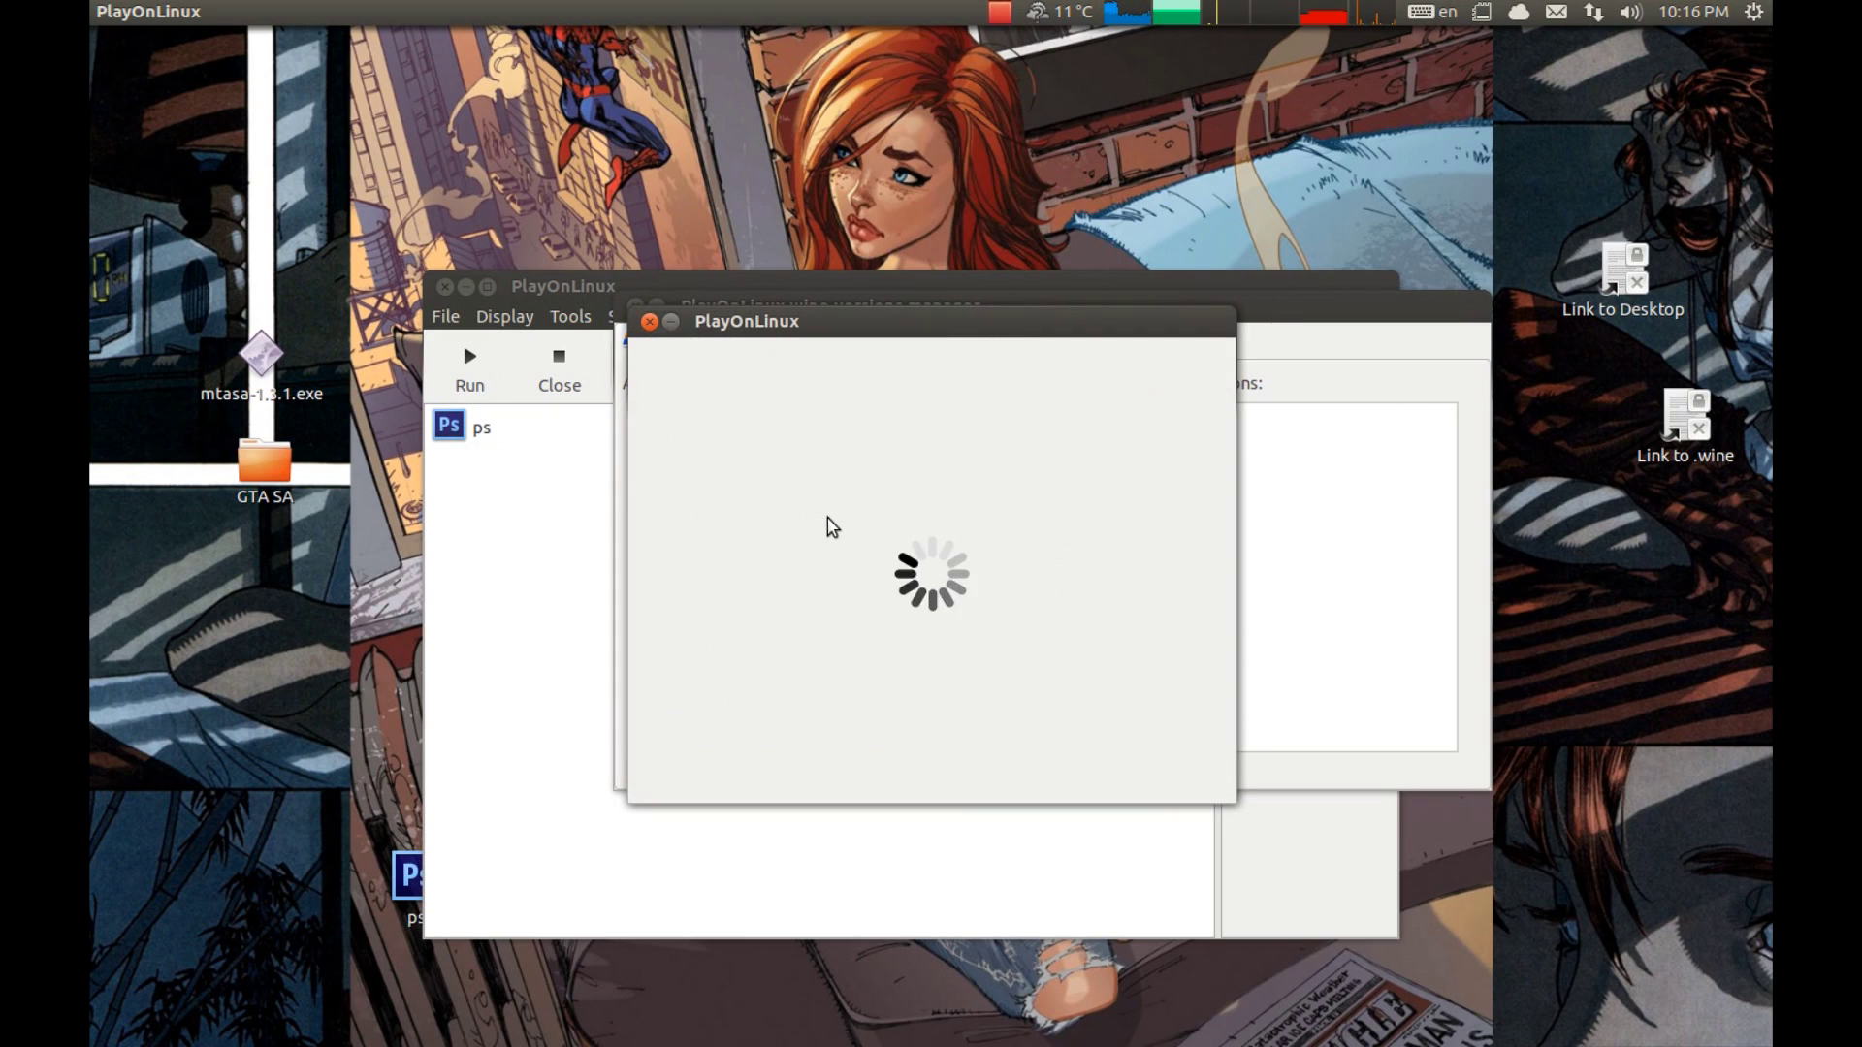
pyautogui.click(1102, 785)
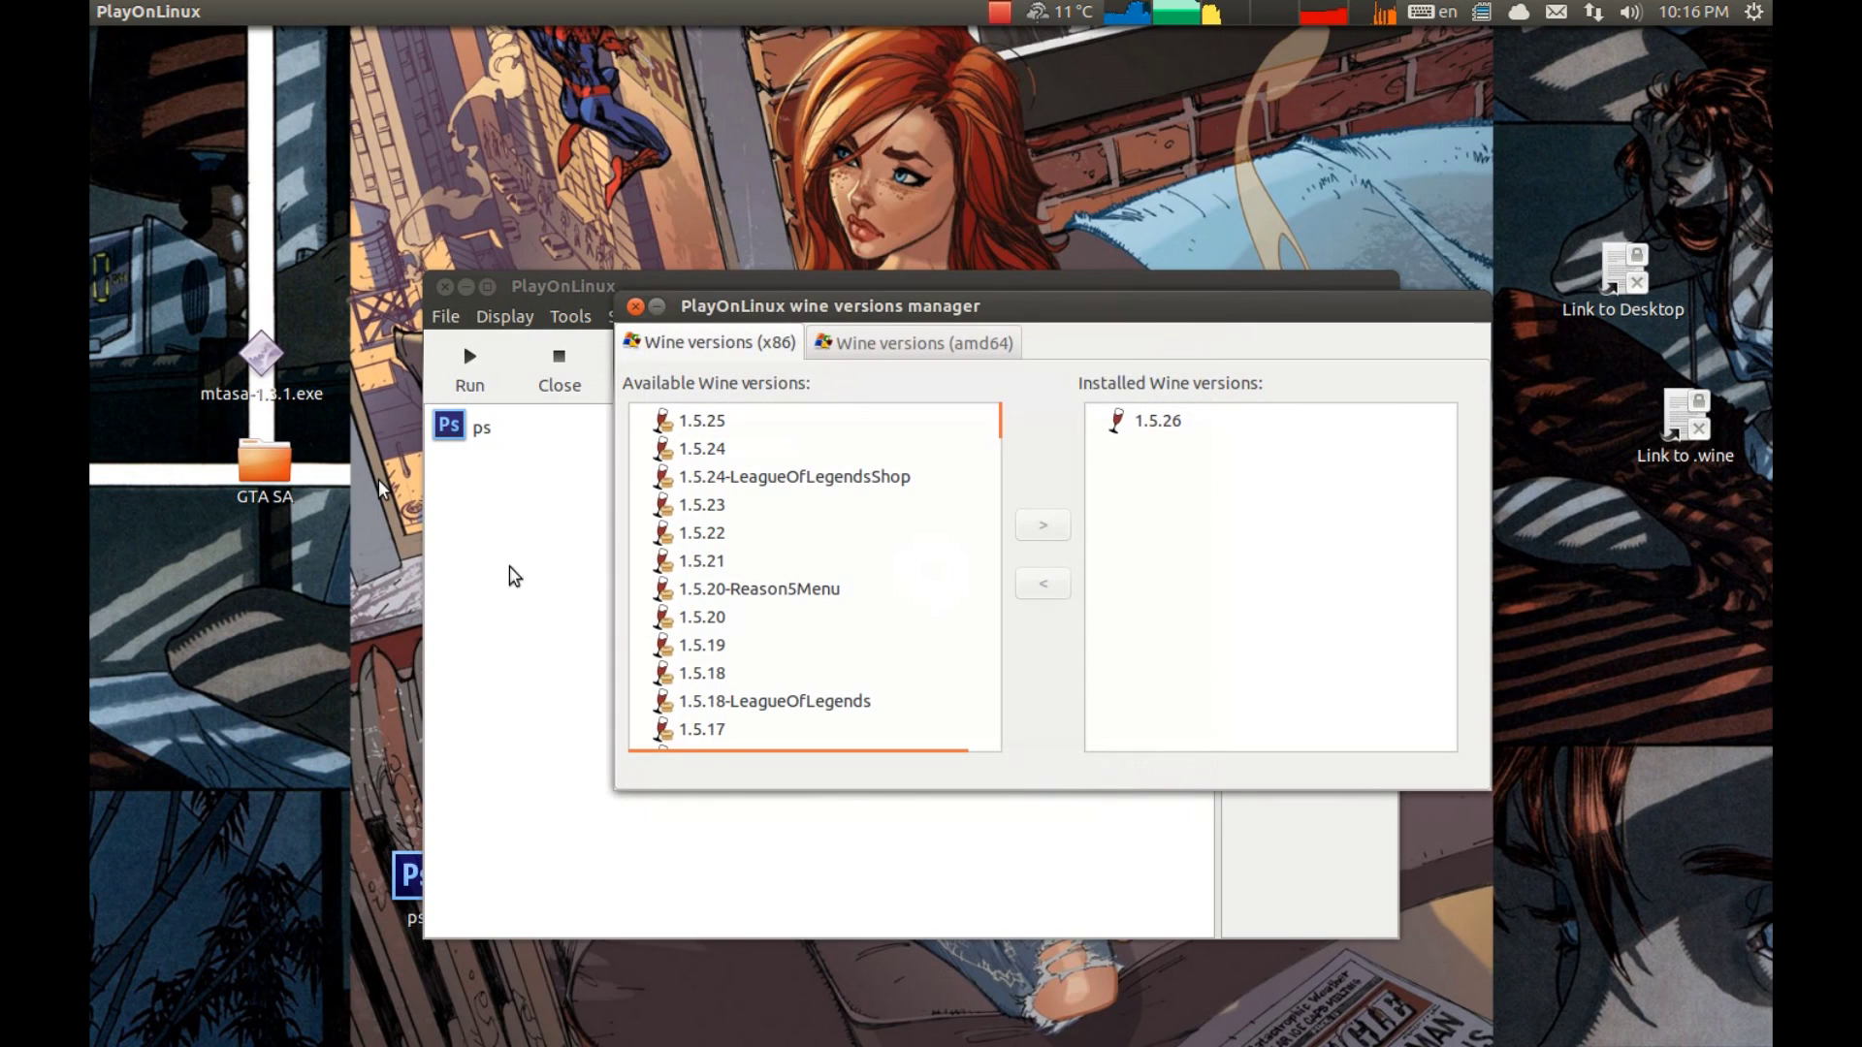
# From Configure > New, create a 32 bits windows virtual drive named GTA with the installed Wine version
pyautogui.click(636, 306)
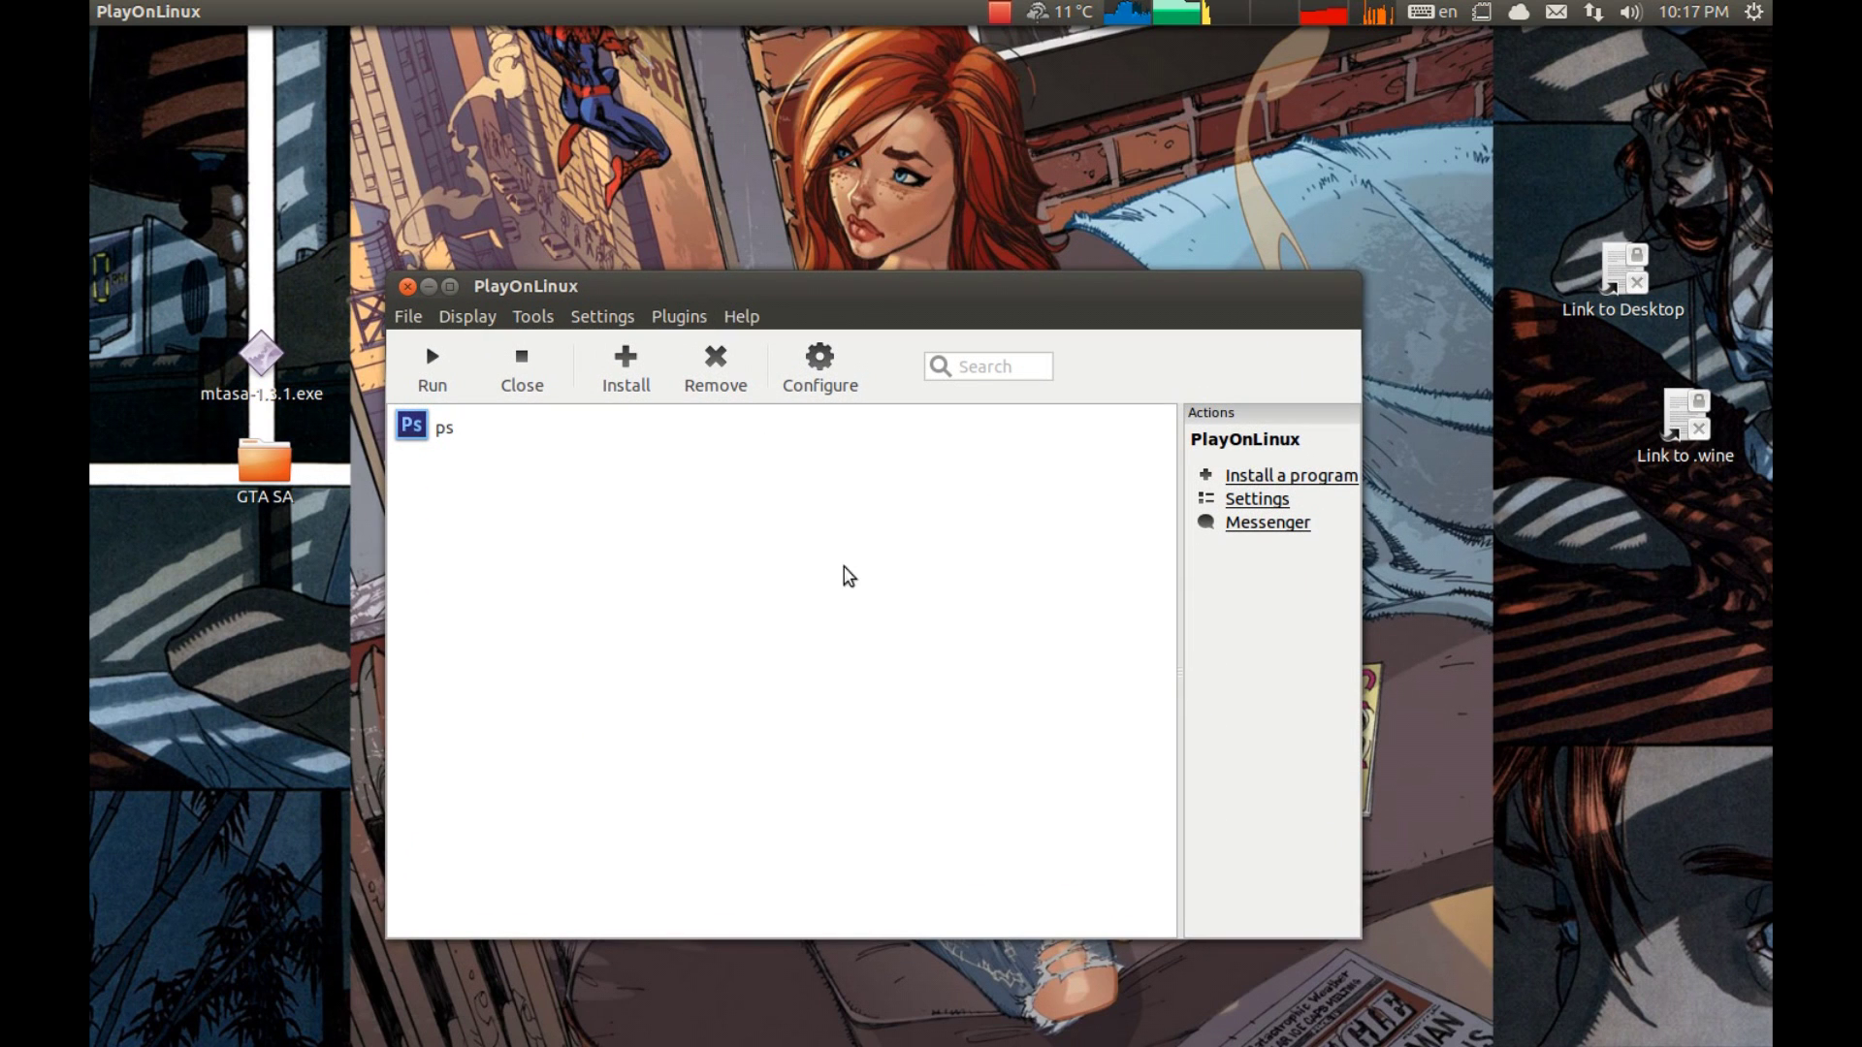
pyautogui.click(819, 366)
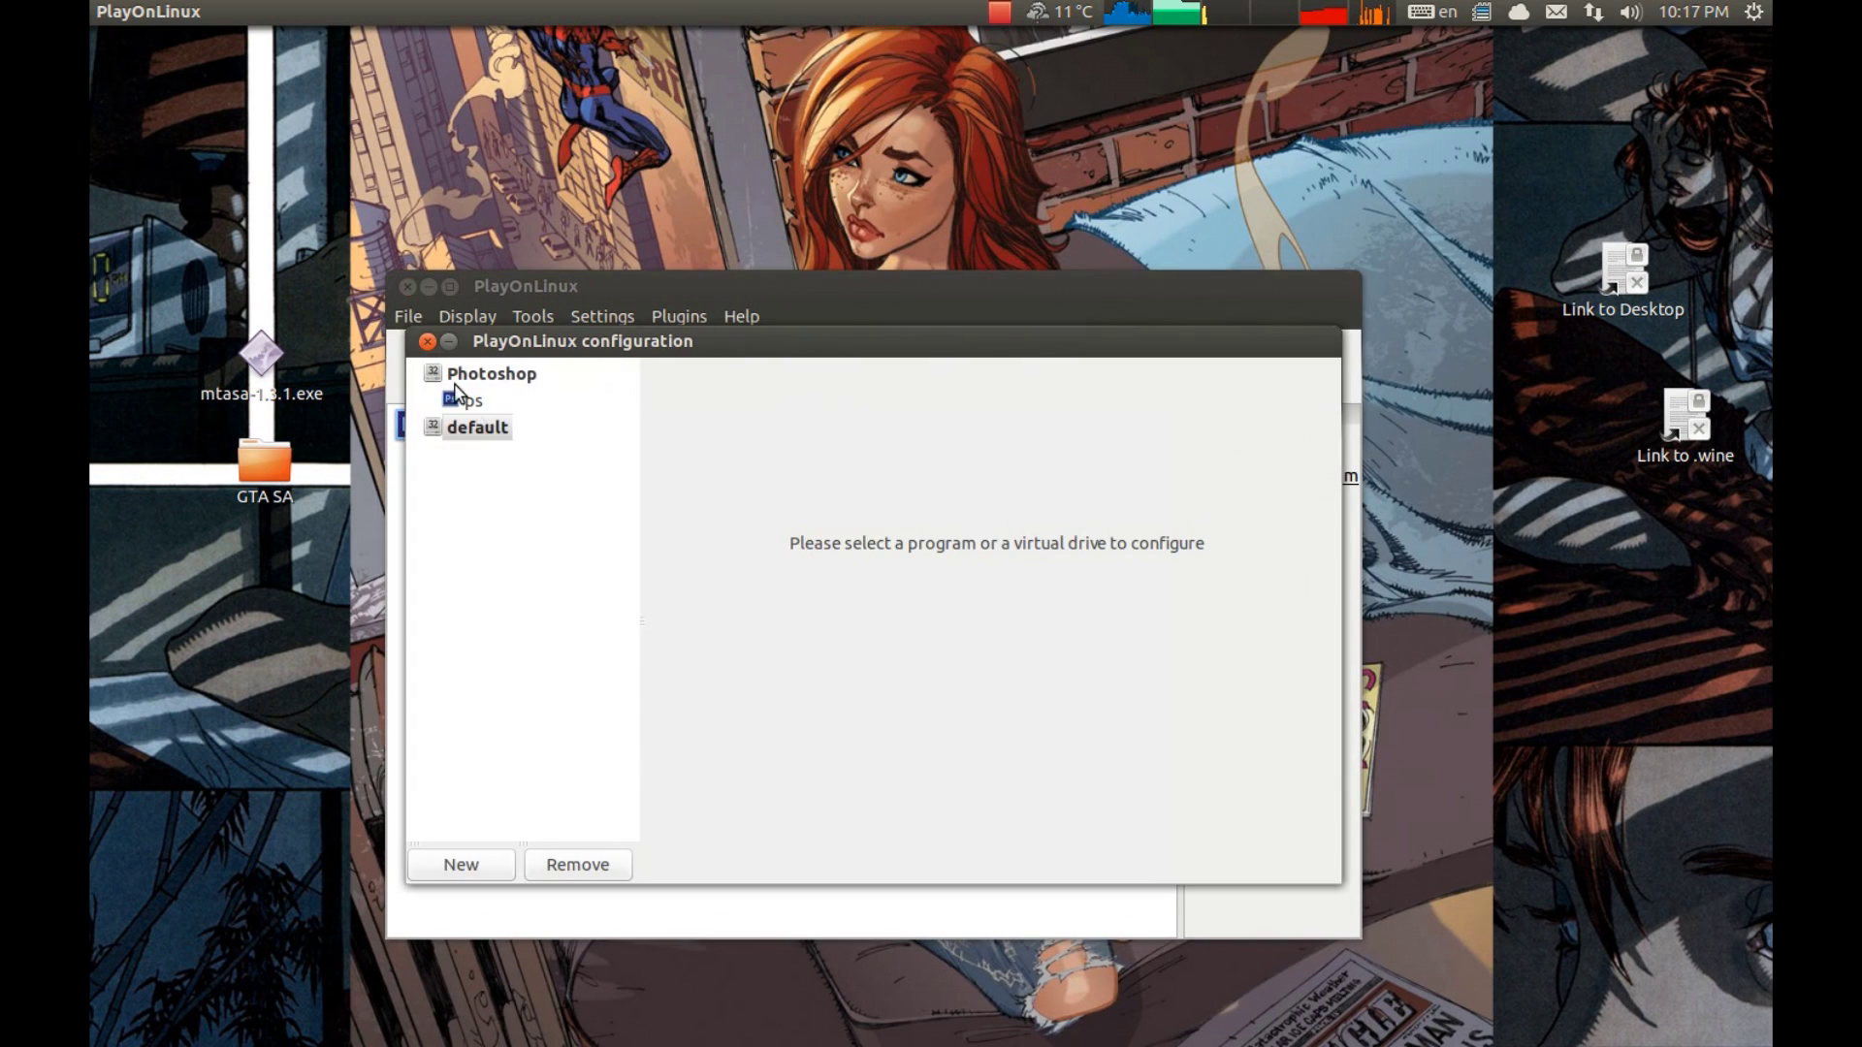
pyautogui.click(464, 866)
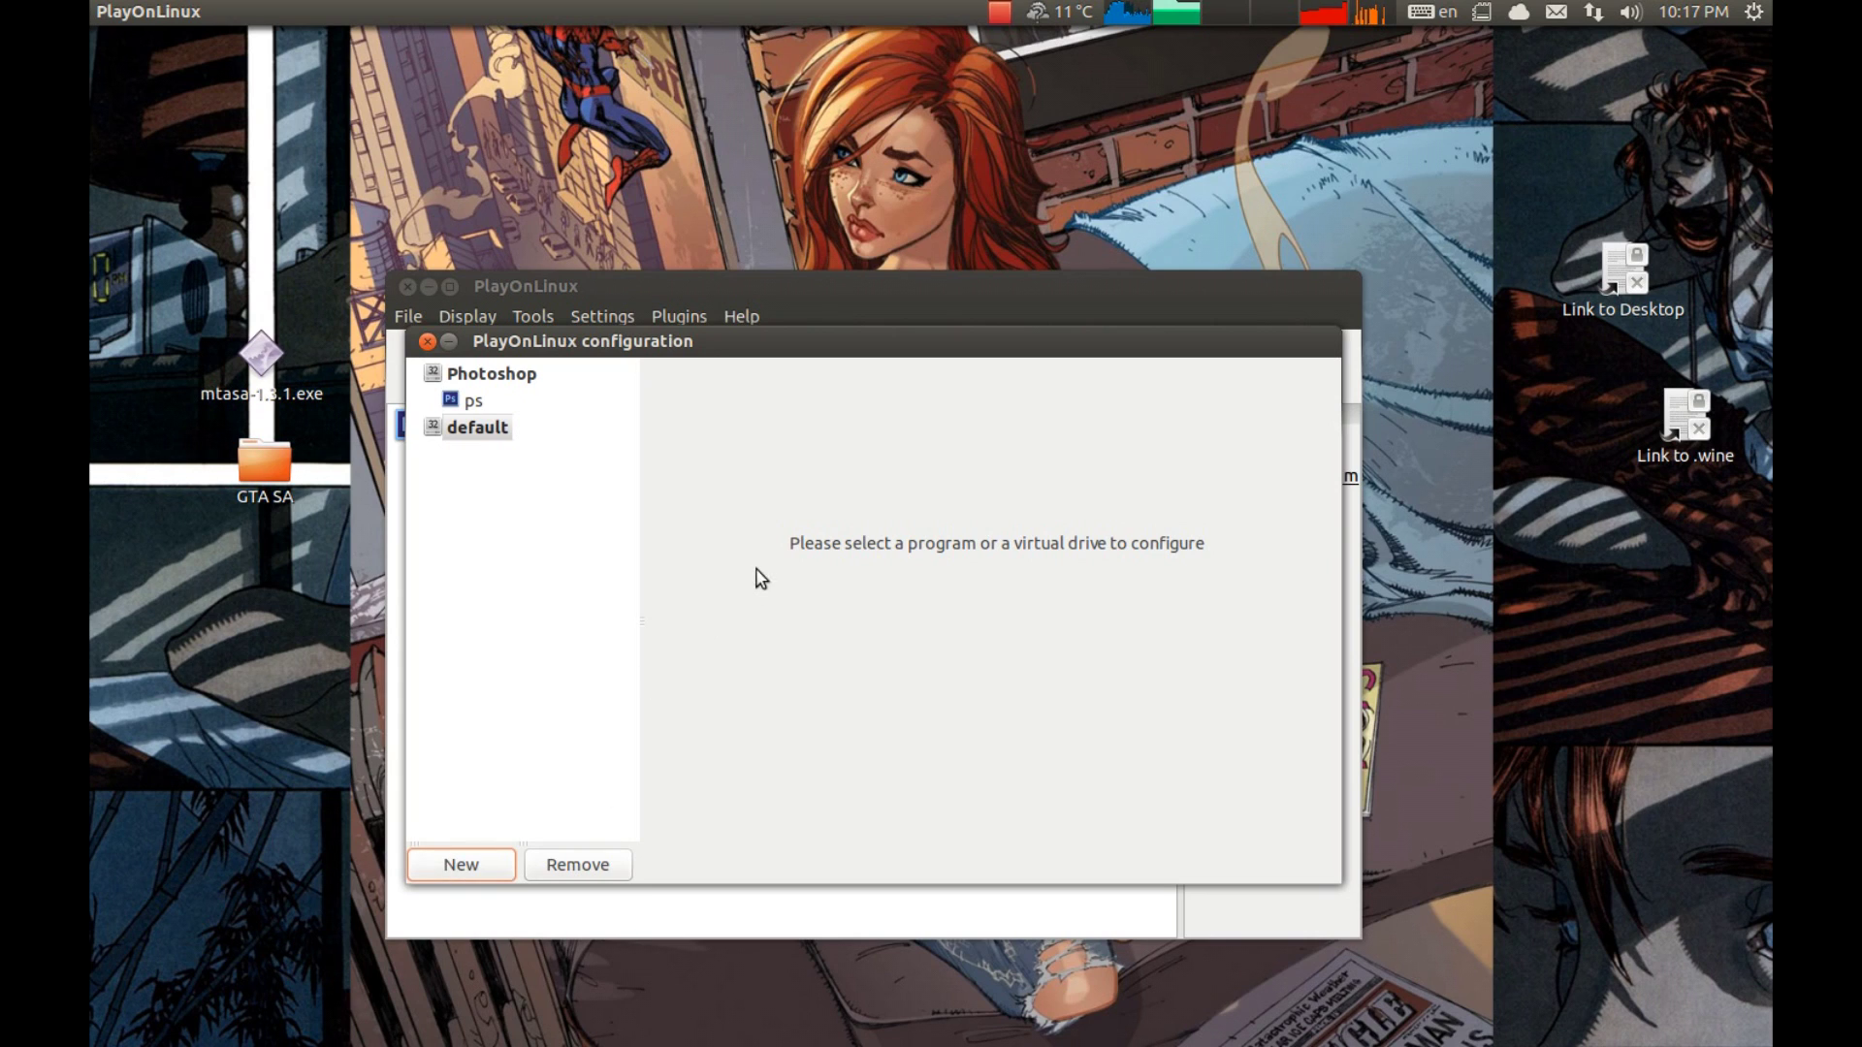
pyautogui.click(1075, 779)
pyautogui.click(776, 481)
pyautogui.doubleClick(775, 481)
pyautogui.doubleClick(763, 515)
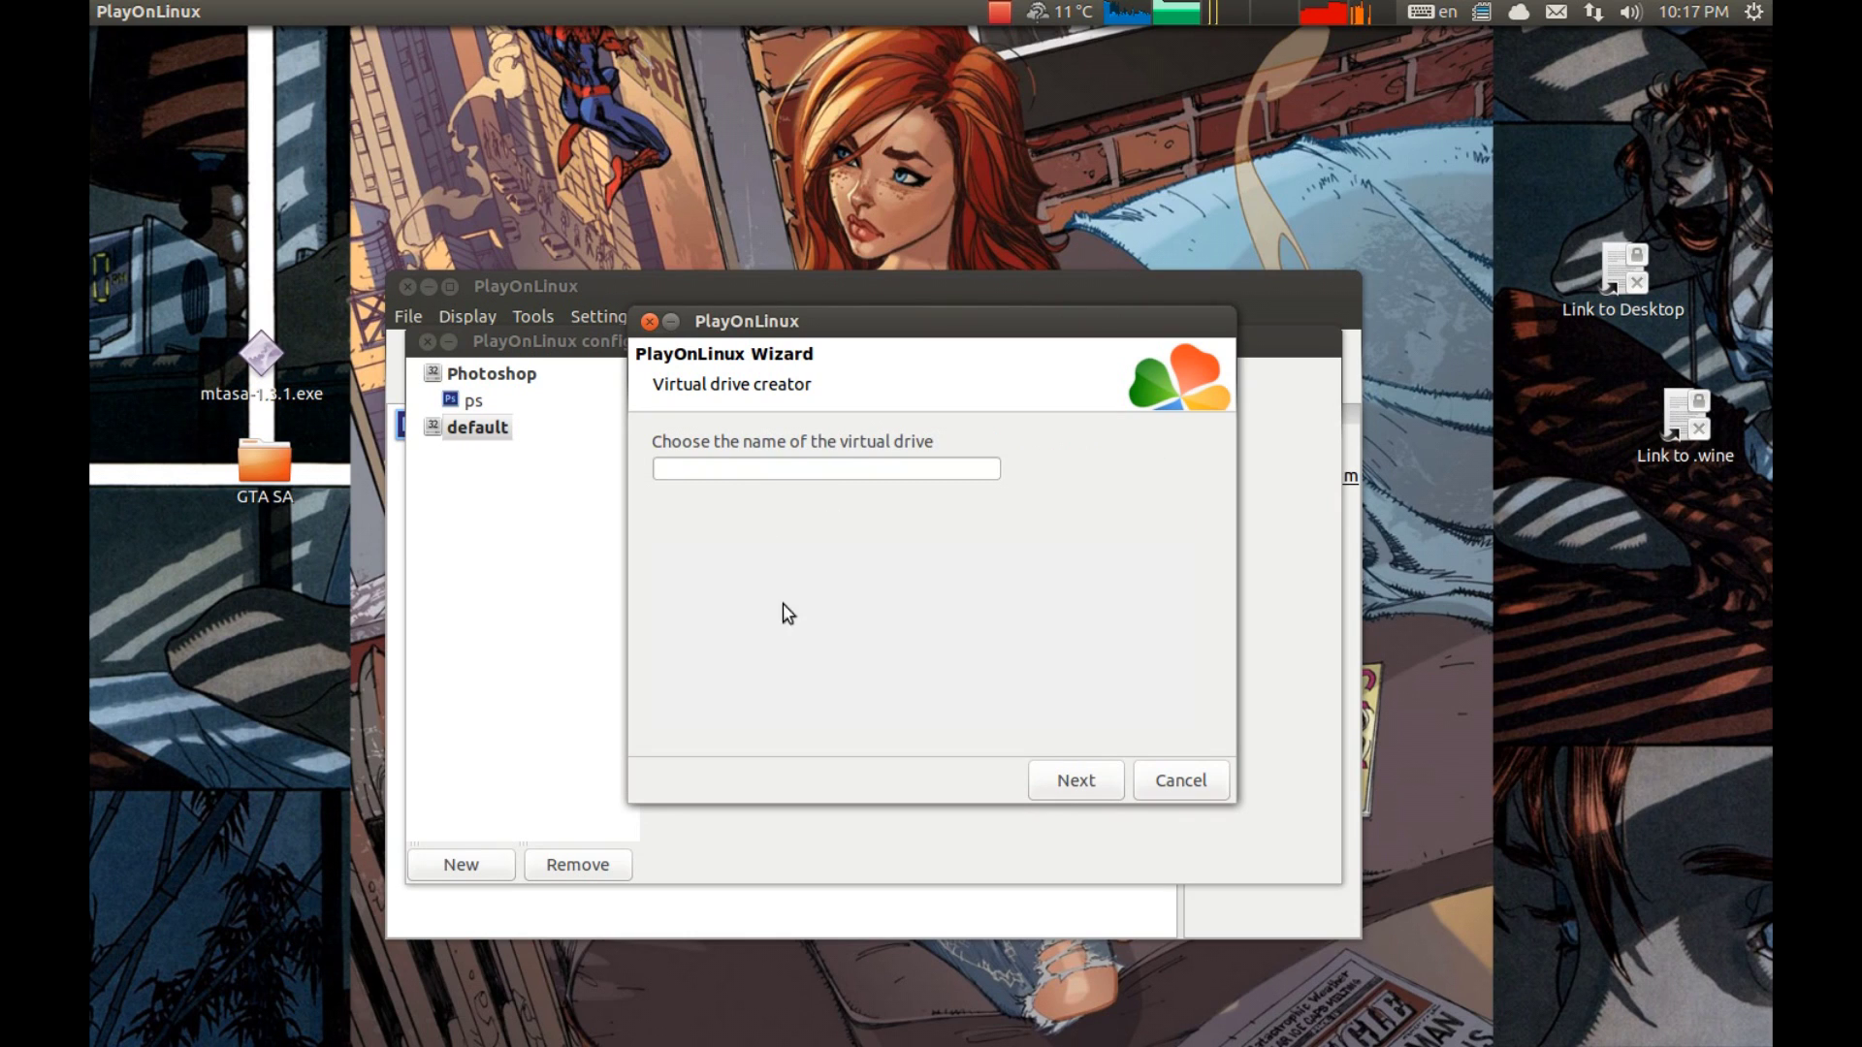
pyautogui.click(740, 468)
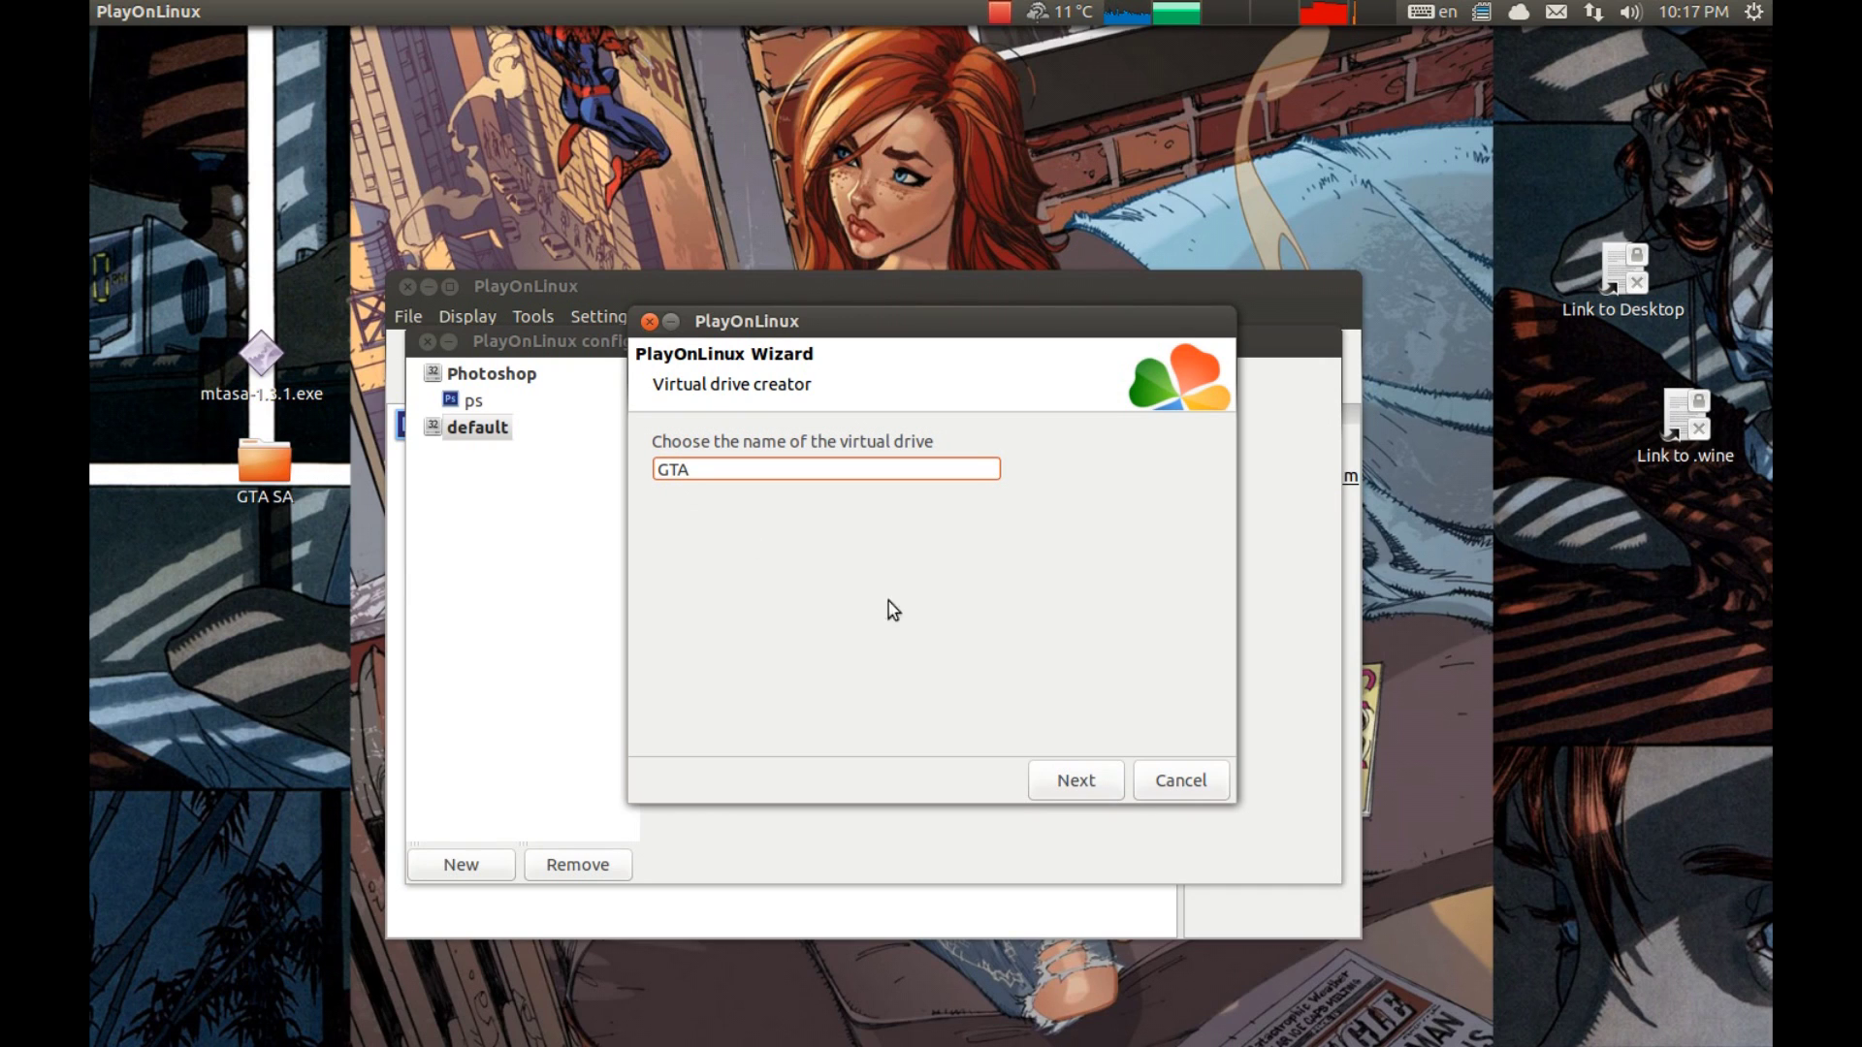
pyautogui.click(1067, 781)
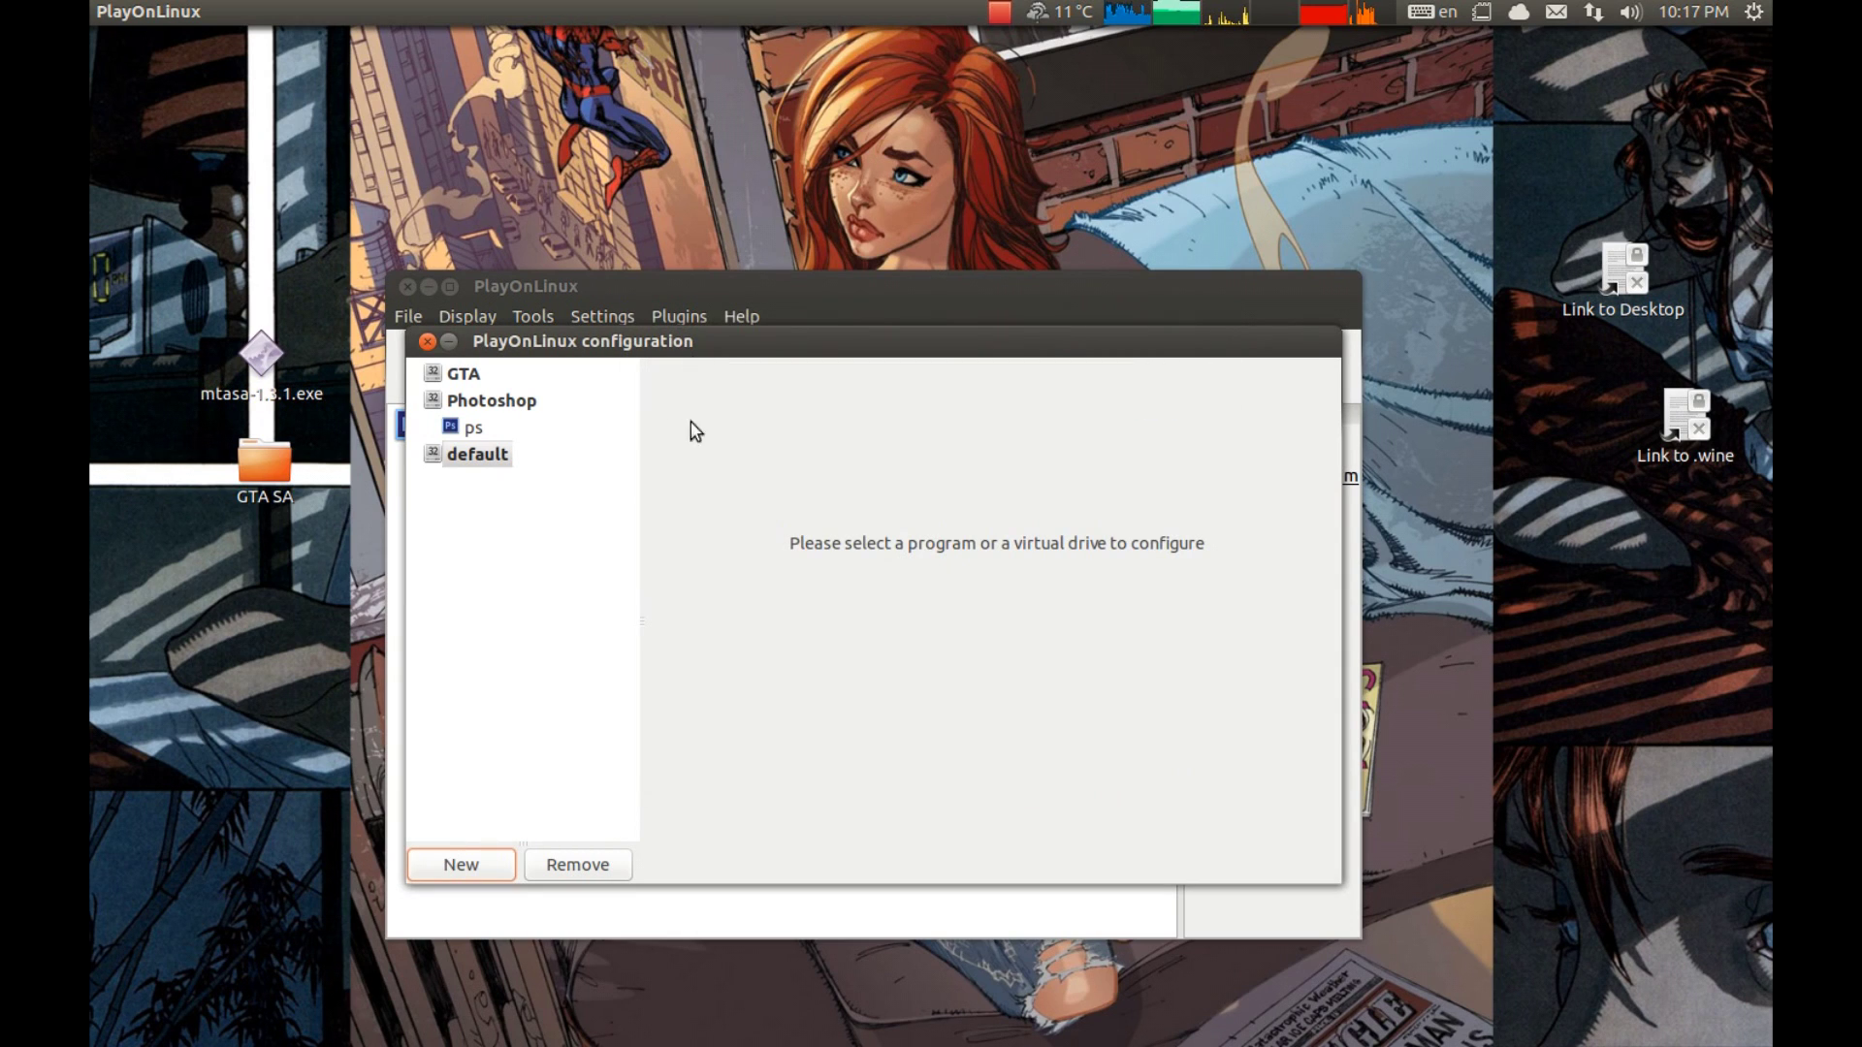
# Open the GTA drive's Install components list and install Microsoft Core Fonts
pyautogui.click(474, 376)
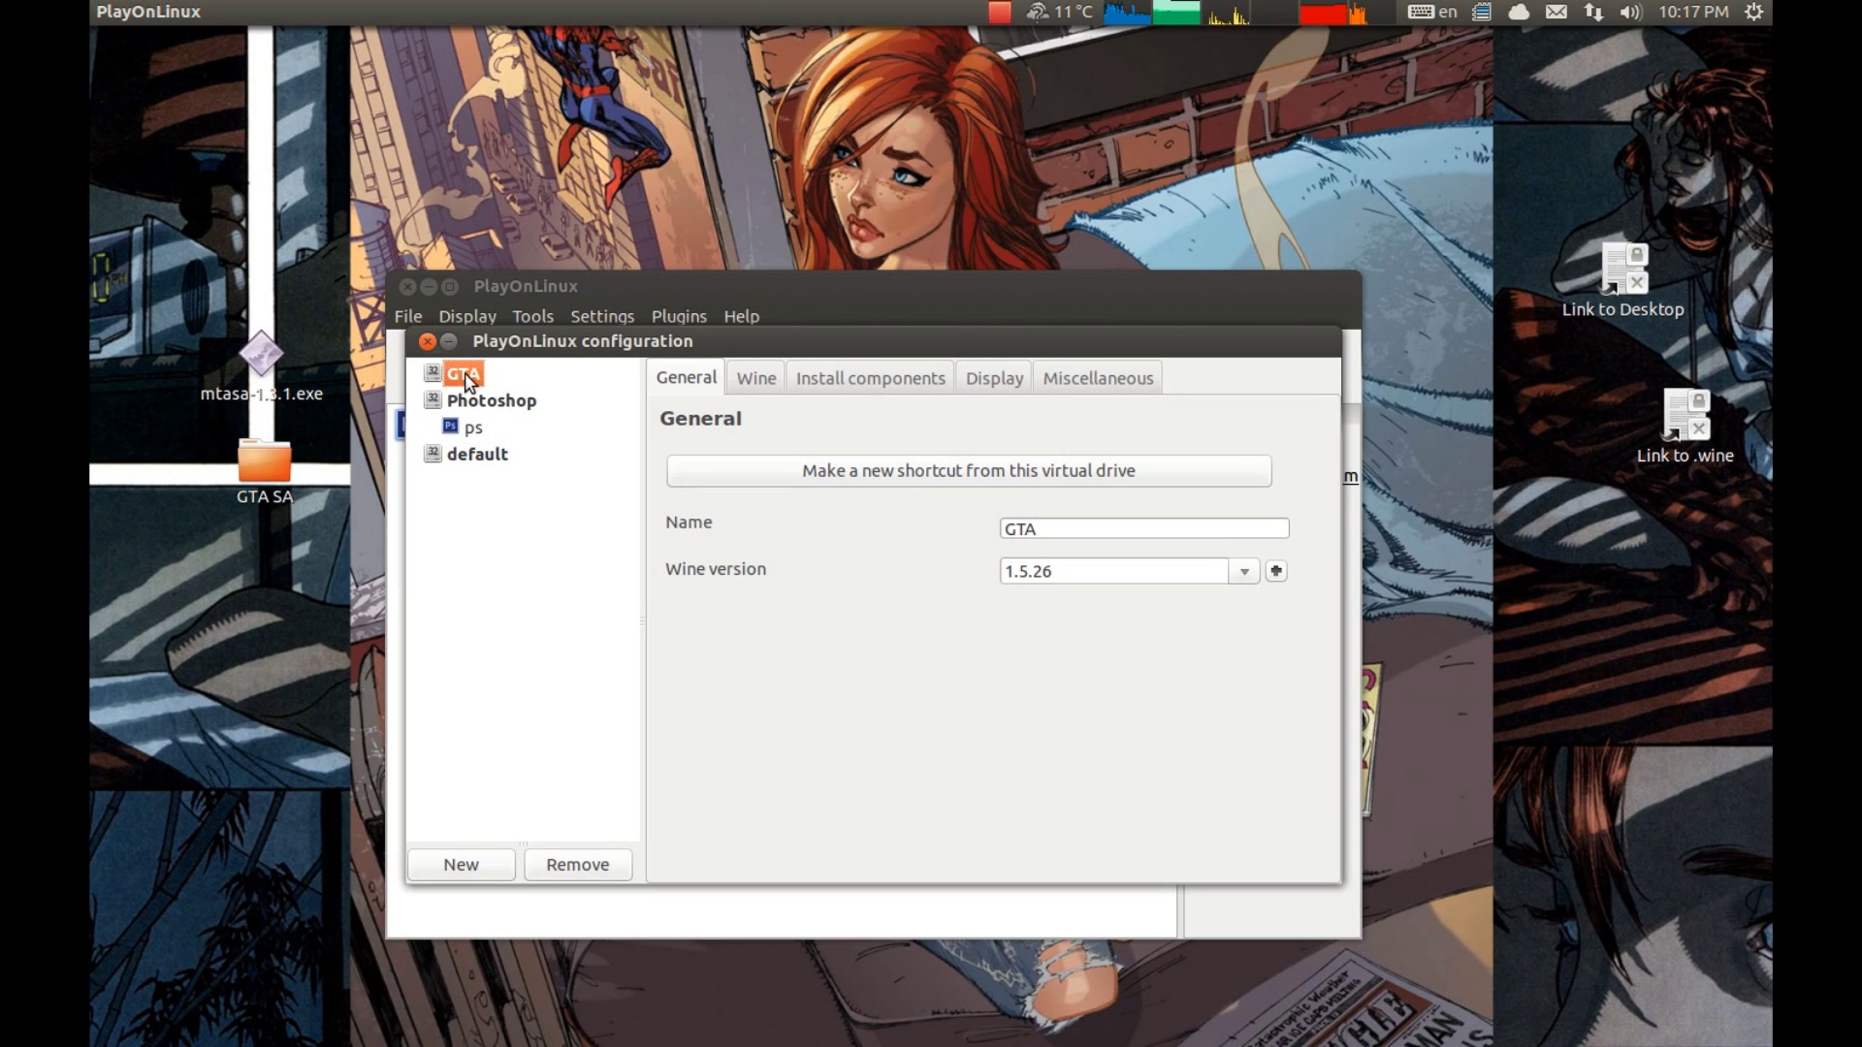
pyautogui.click(898, 386)
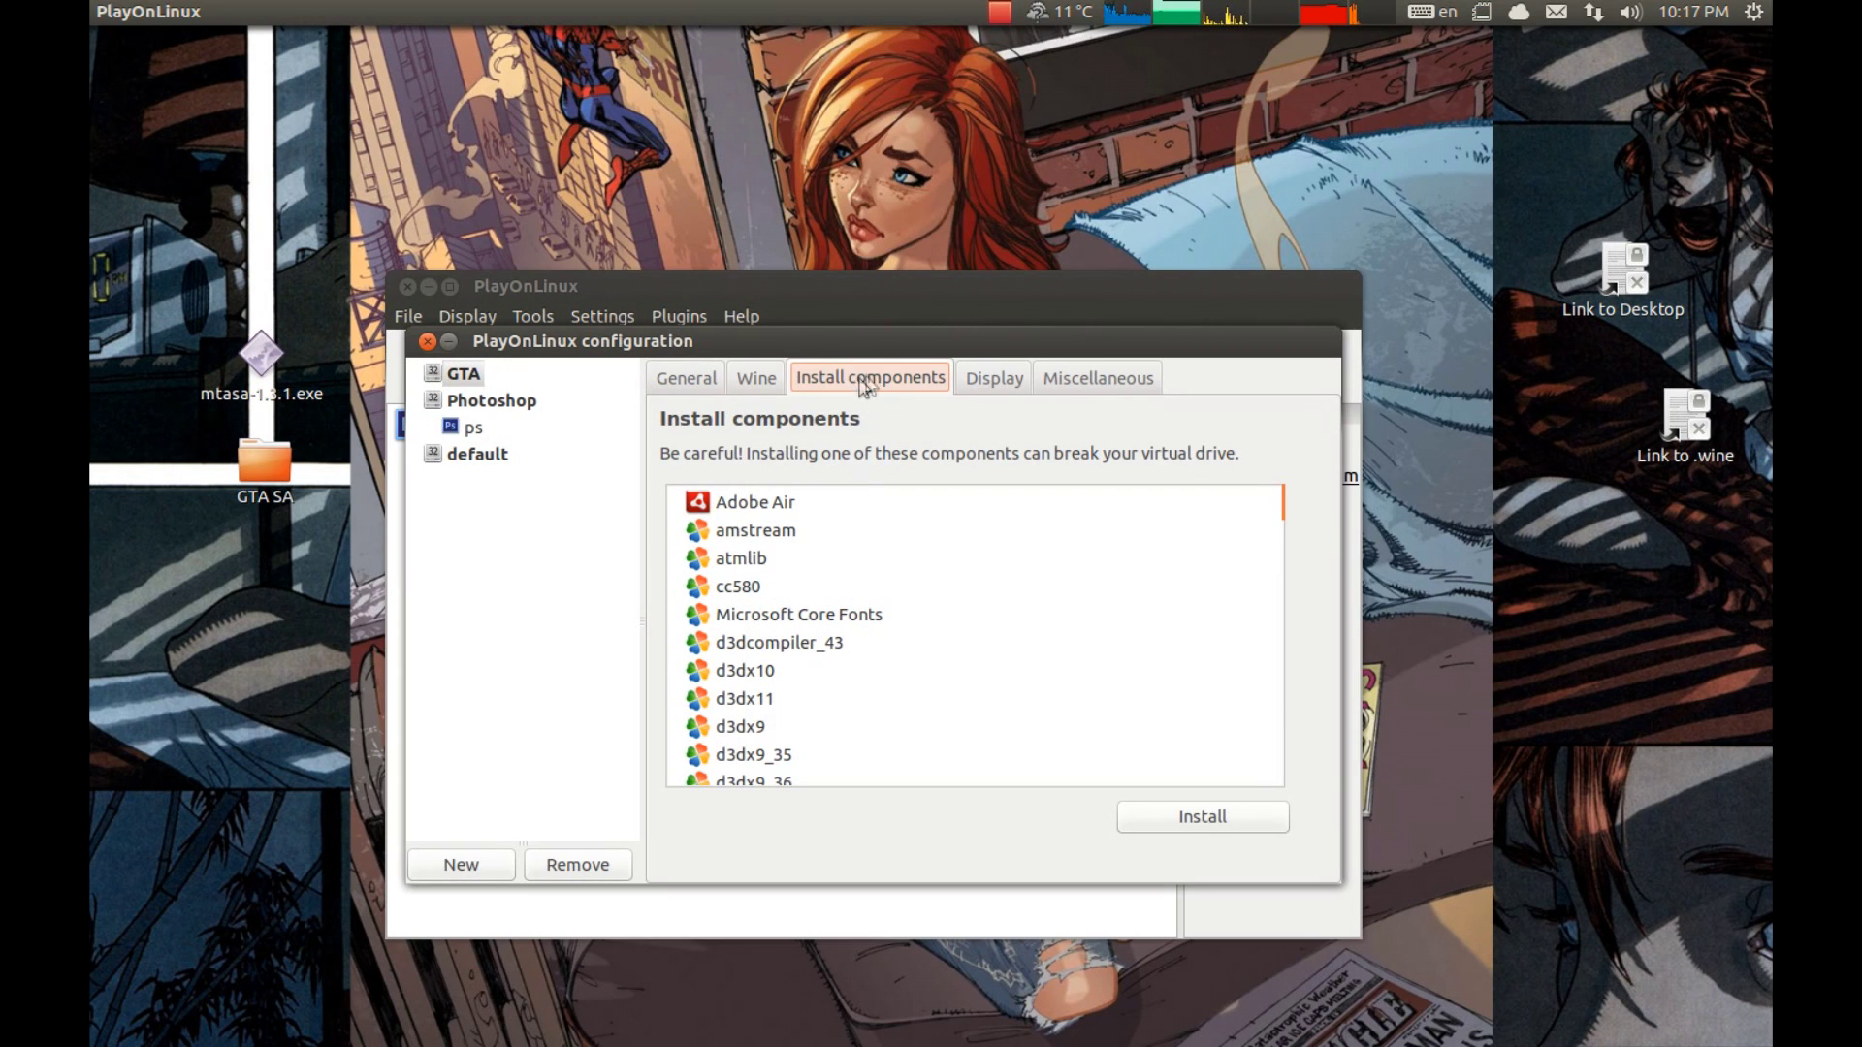
pyautogui.scroll(-2, 803, 611)
pyautogui.scroll(2, 803, 641)
pyautogui.click(782, 616)
pyautogui.click(1184, 816)
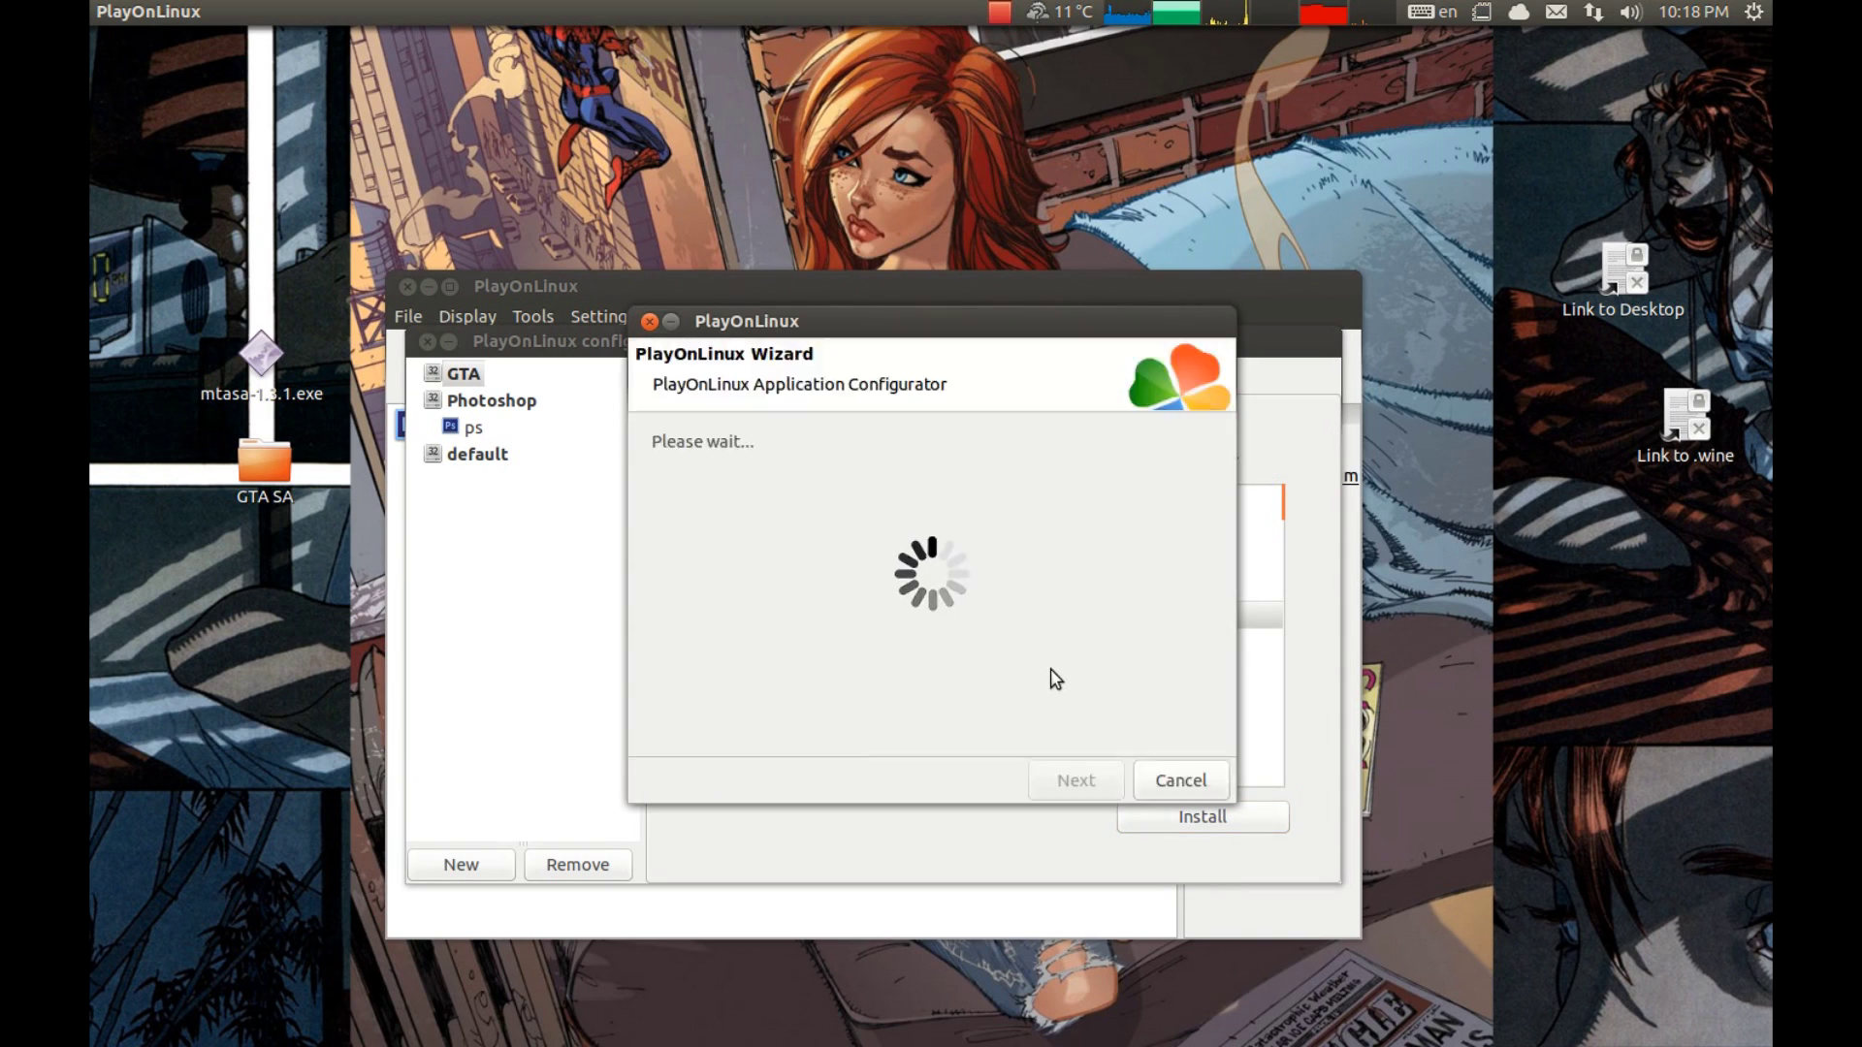
# Select vcrun2008 further down the list and reinstall it (sp1 x86) in the GTA drive
pyautogui.scroll(-10, 1047, 669)
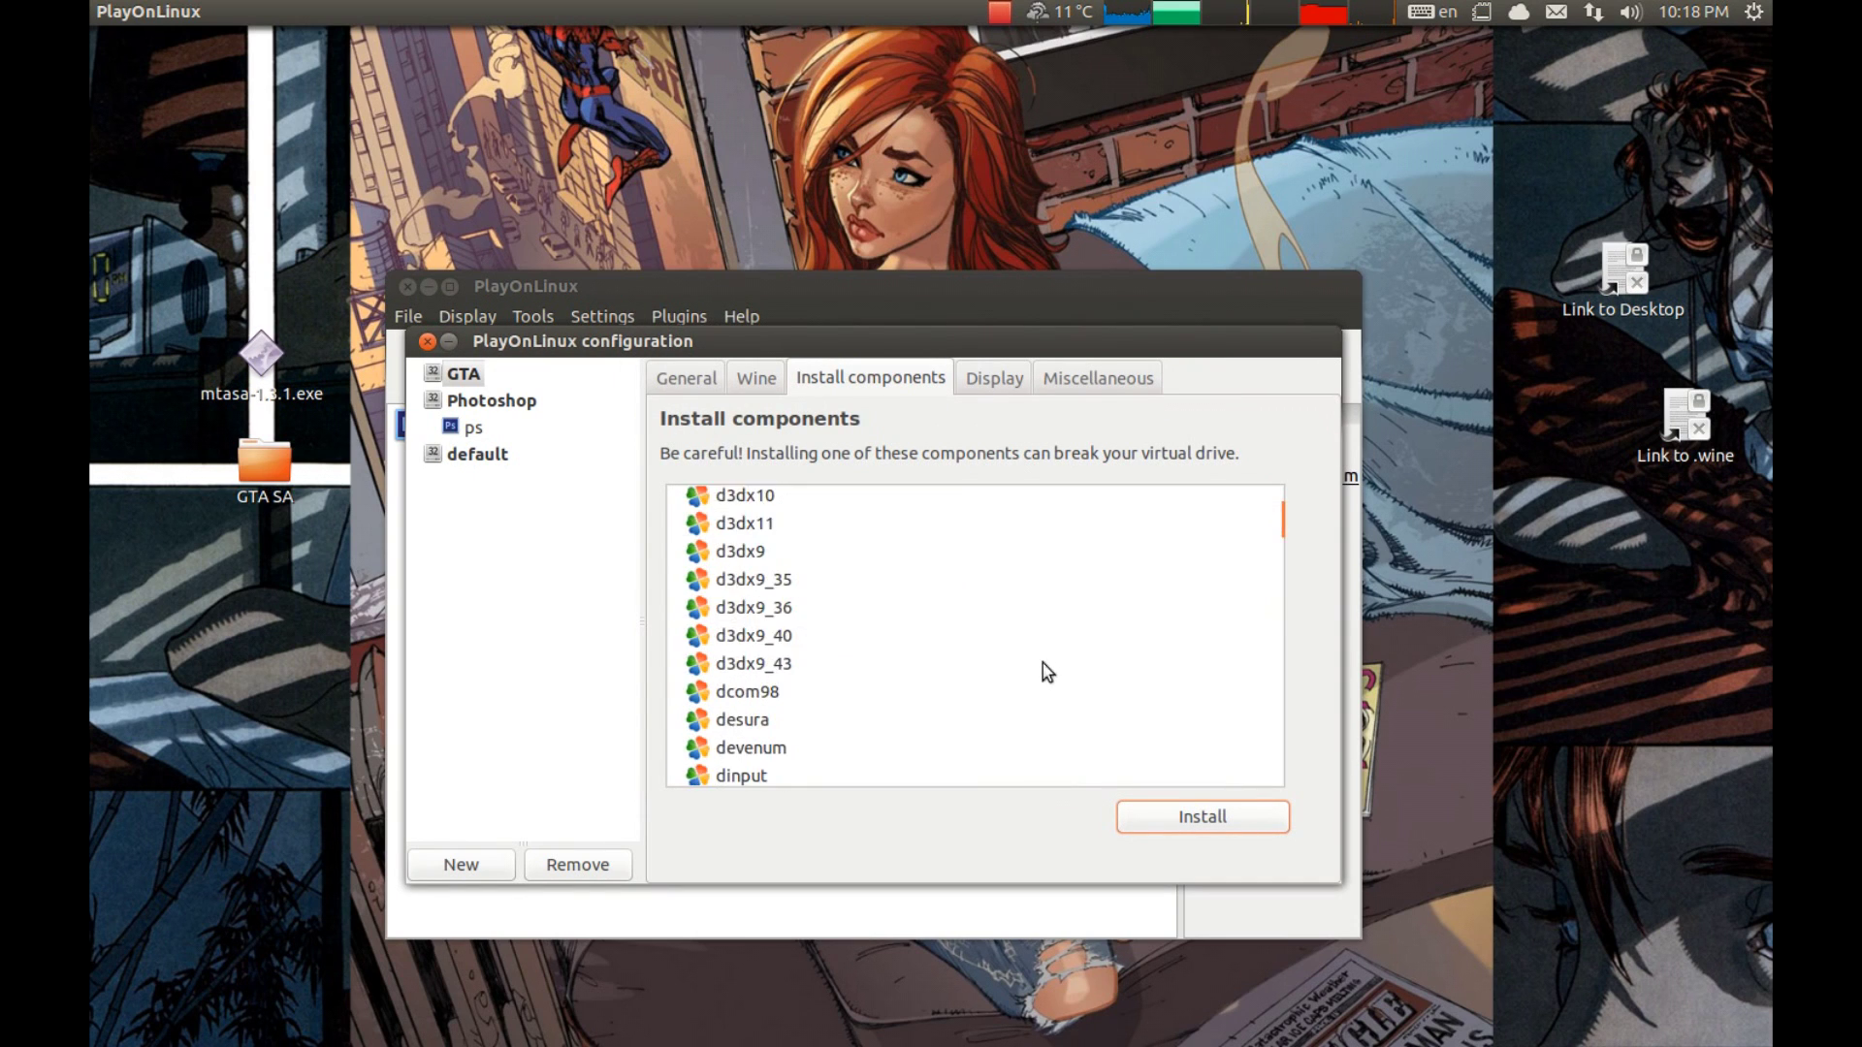
pyautogui.scroll(-2, 1141, 617)
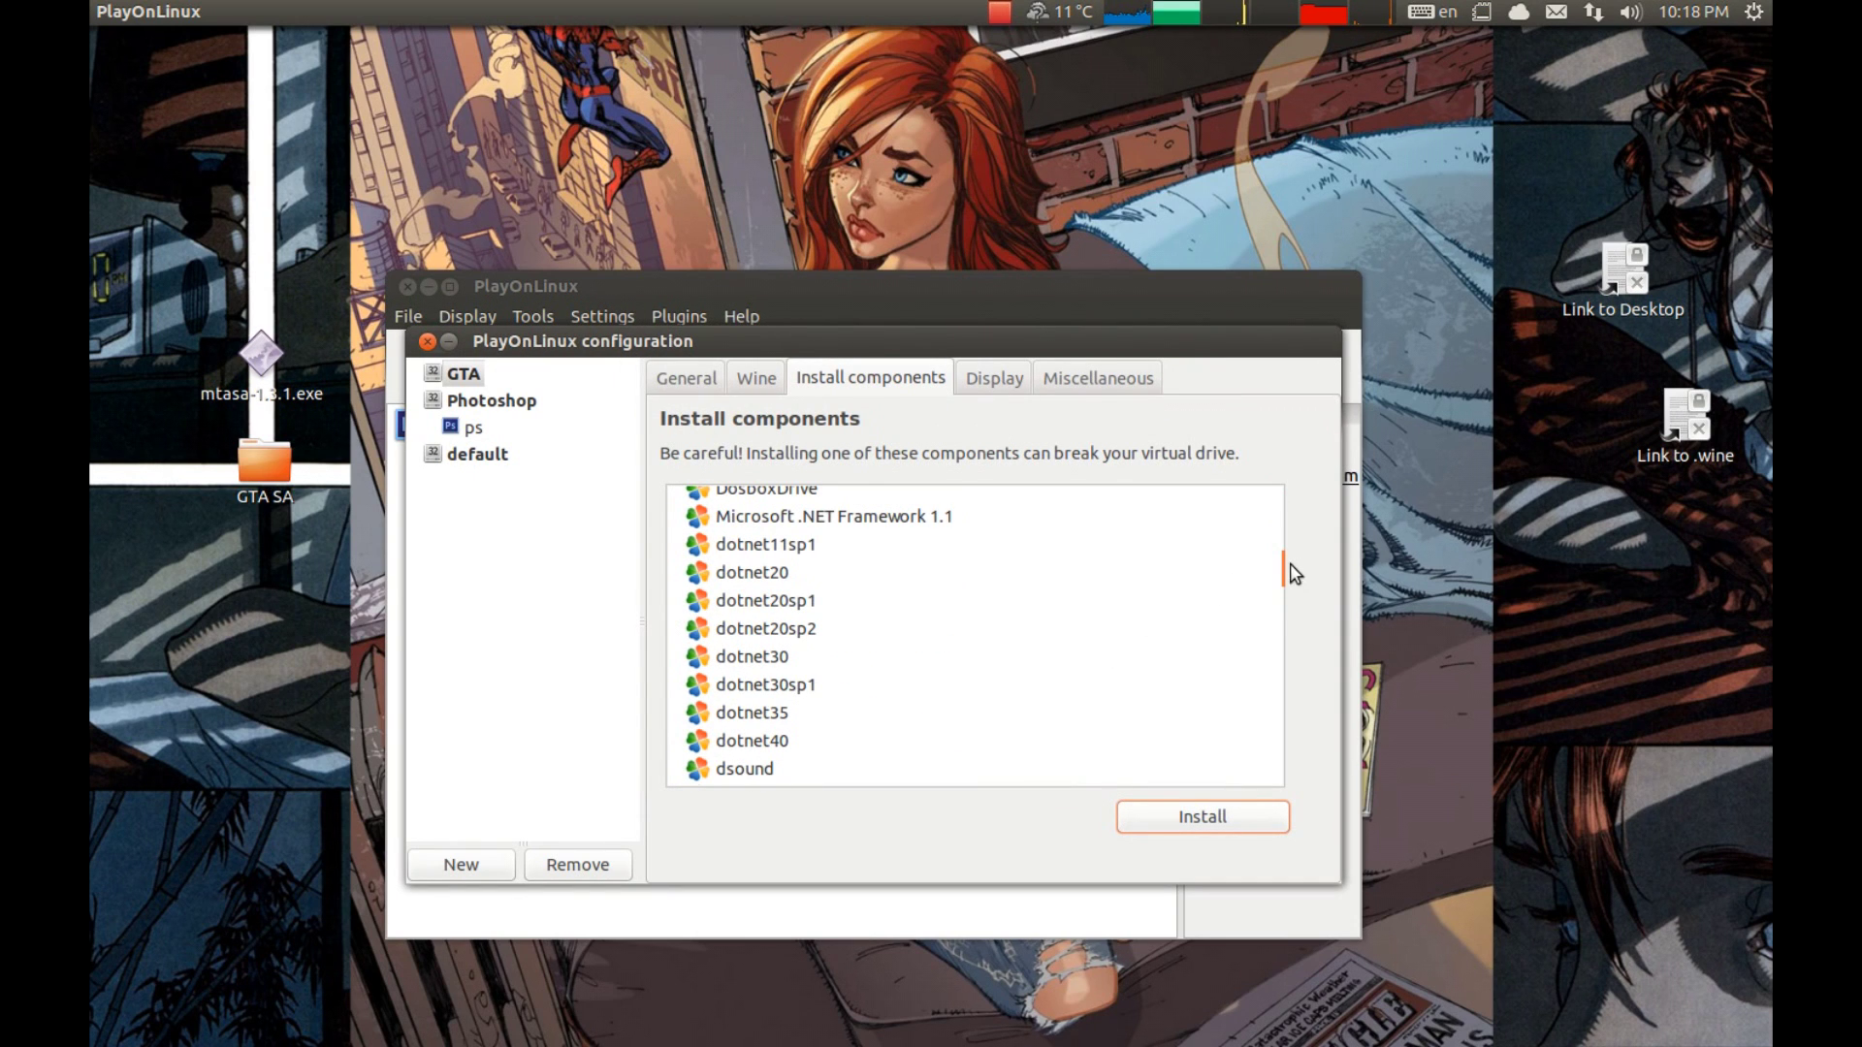
pyautogui.moveTo(1290, 572); pyautogui.dragTo(1289, 766)
pyautogui.scroll(4, 976, 649)
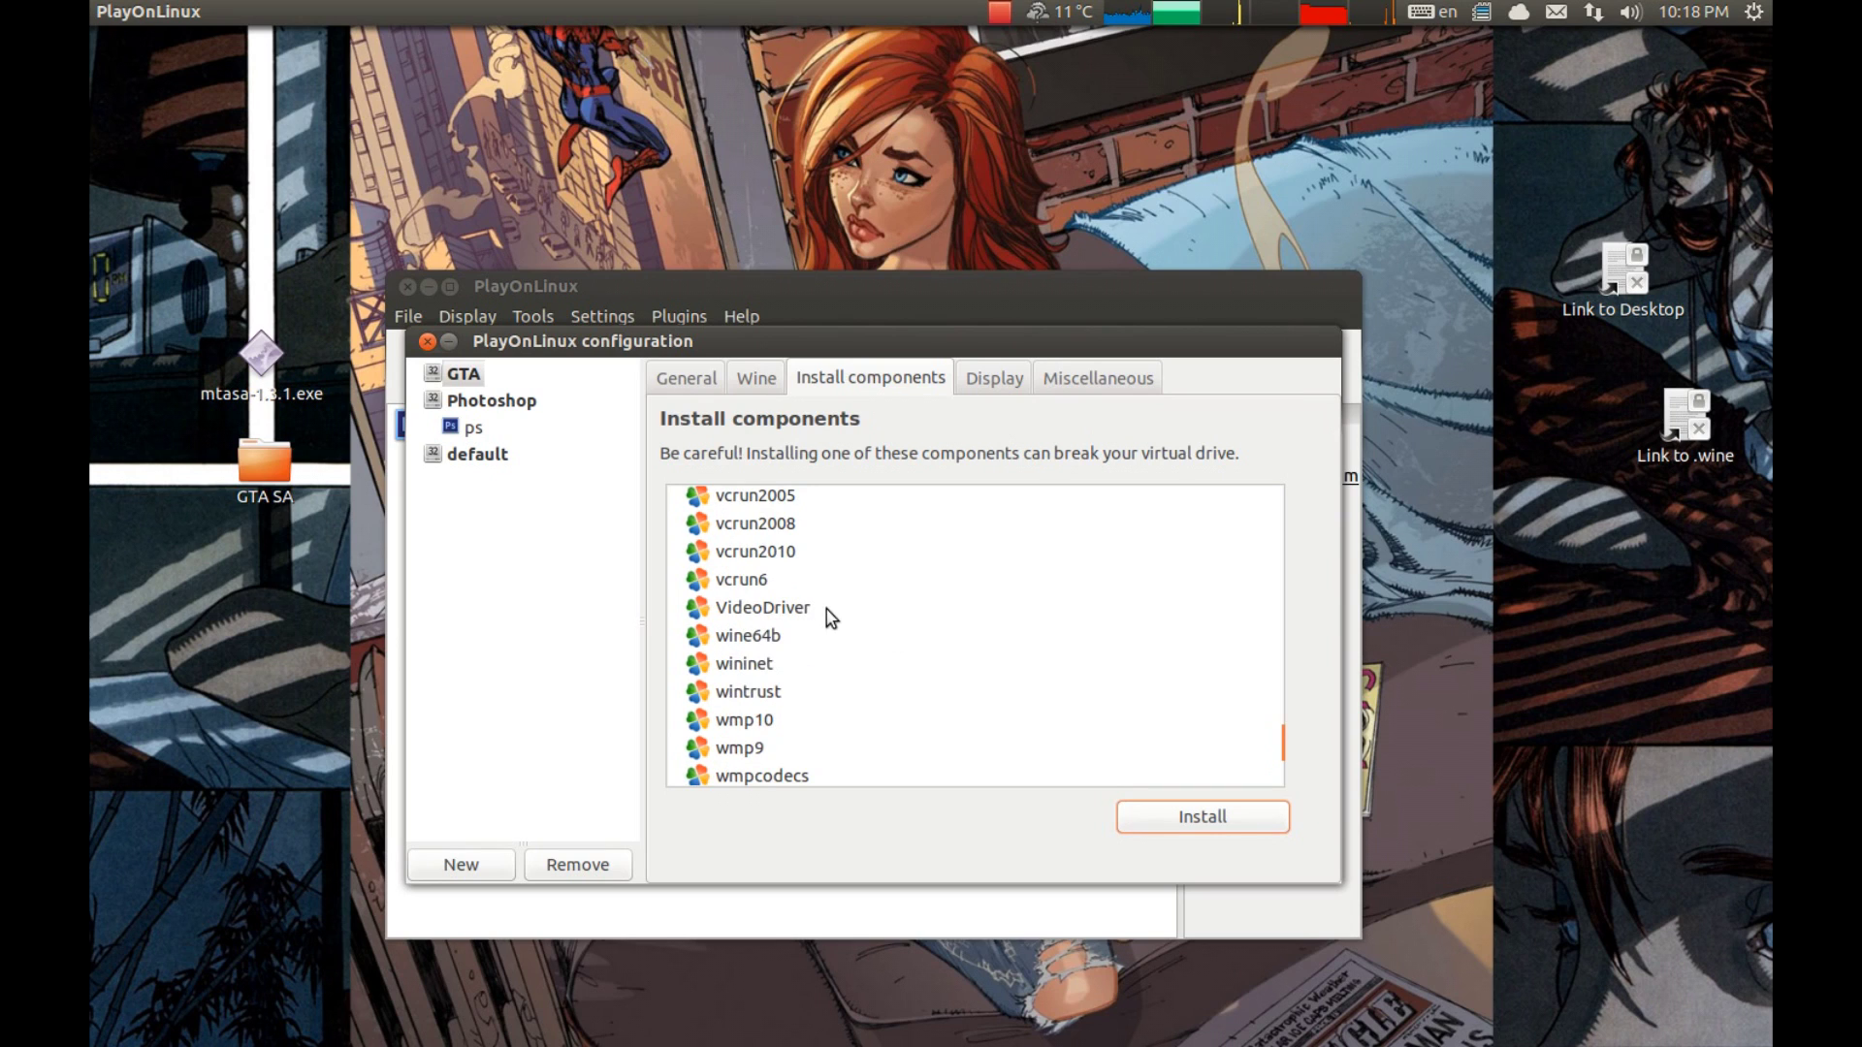
pyautogui.click(1185, 823)
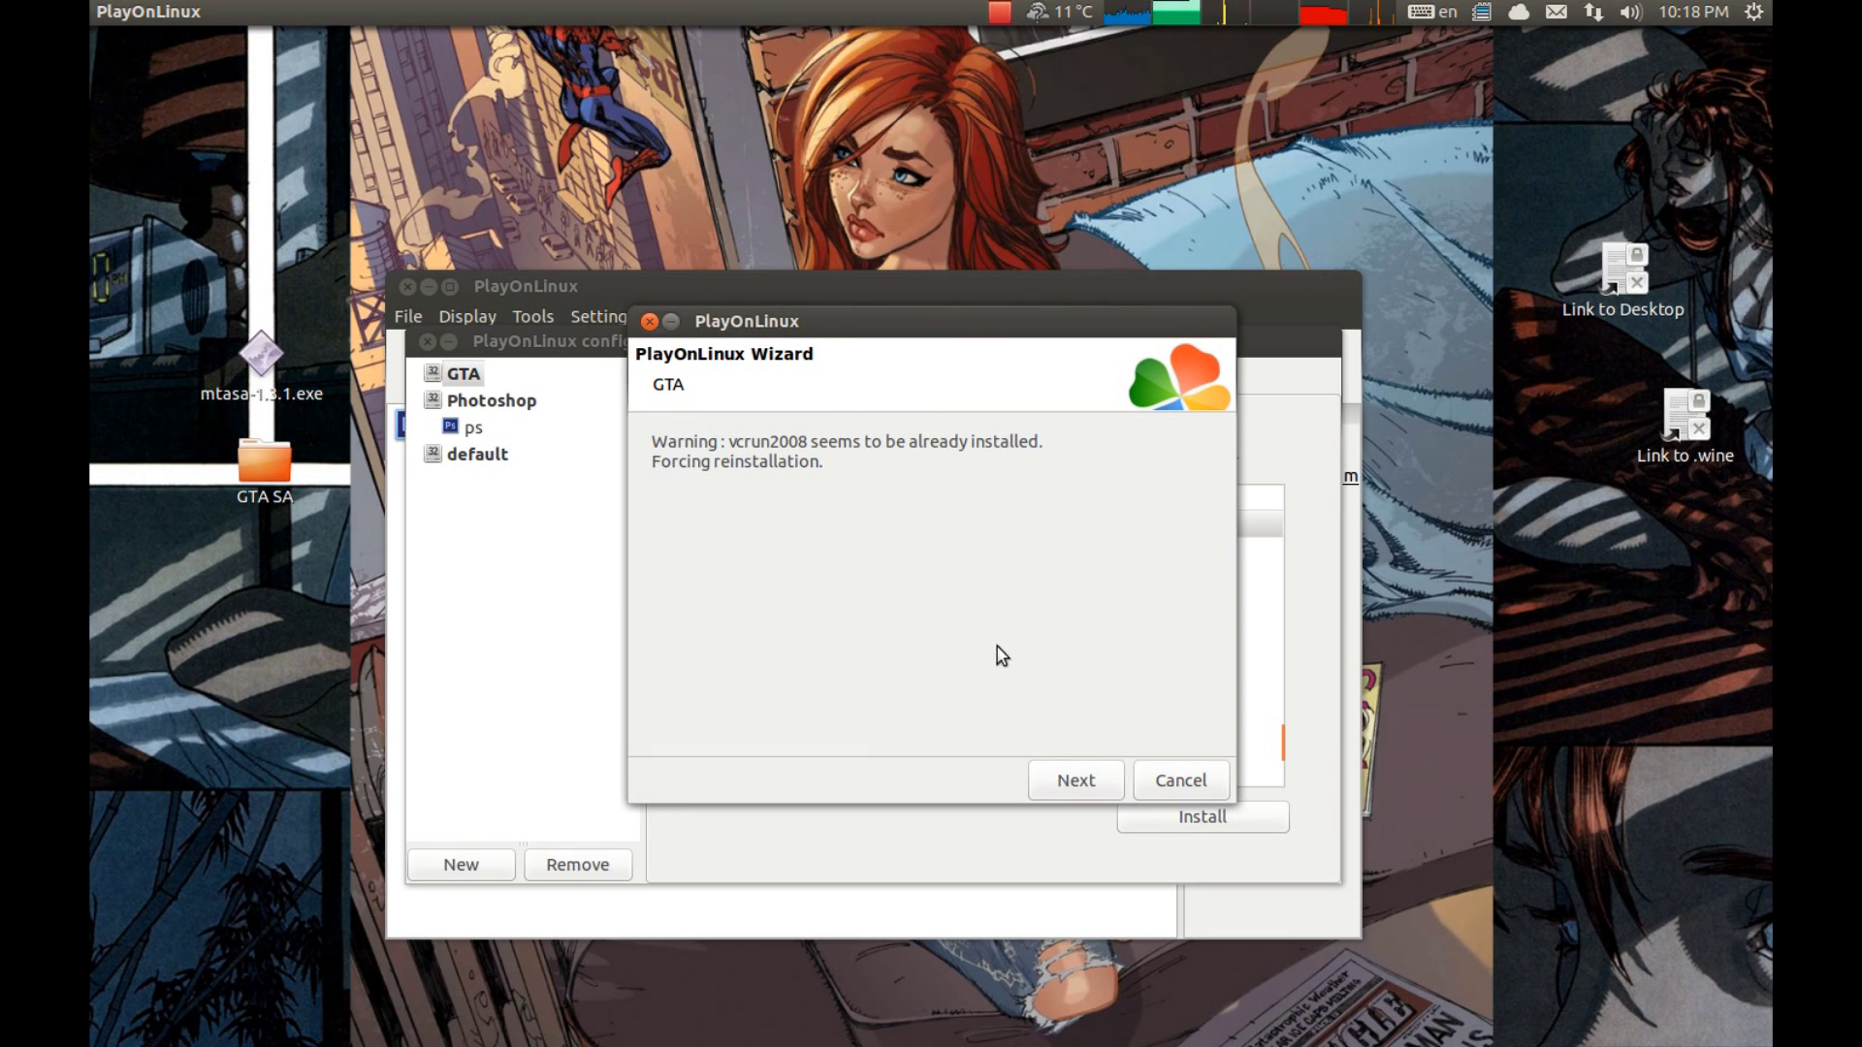
pyautogui.click(1065, 776)
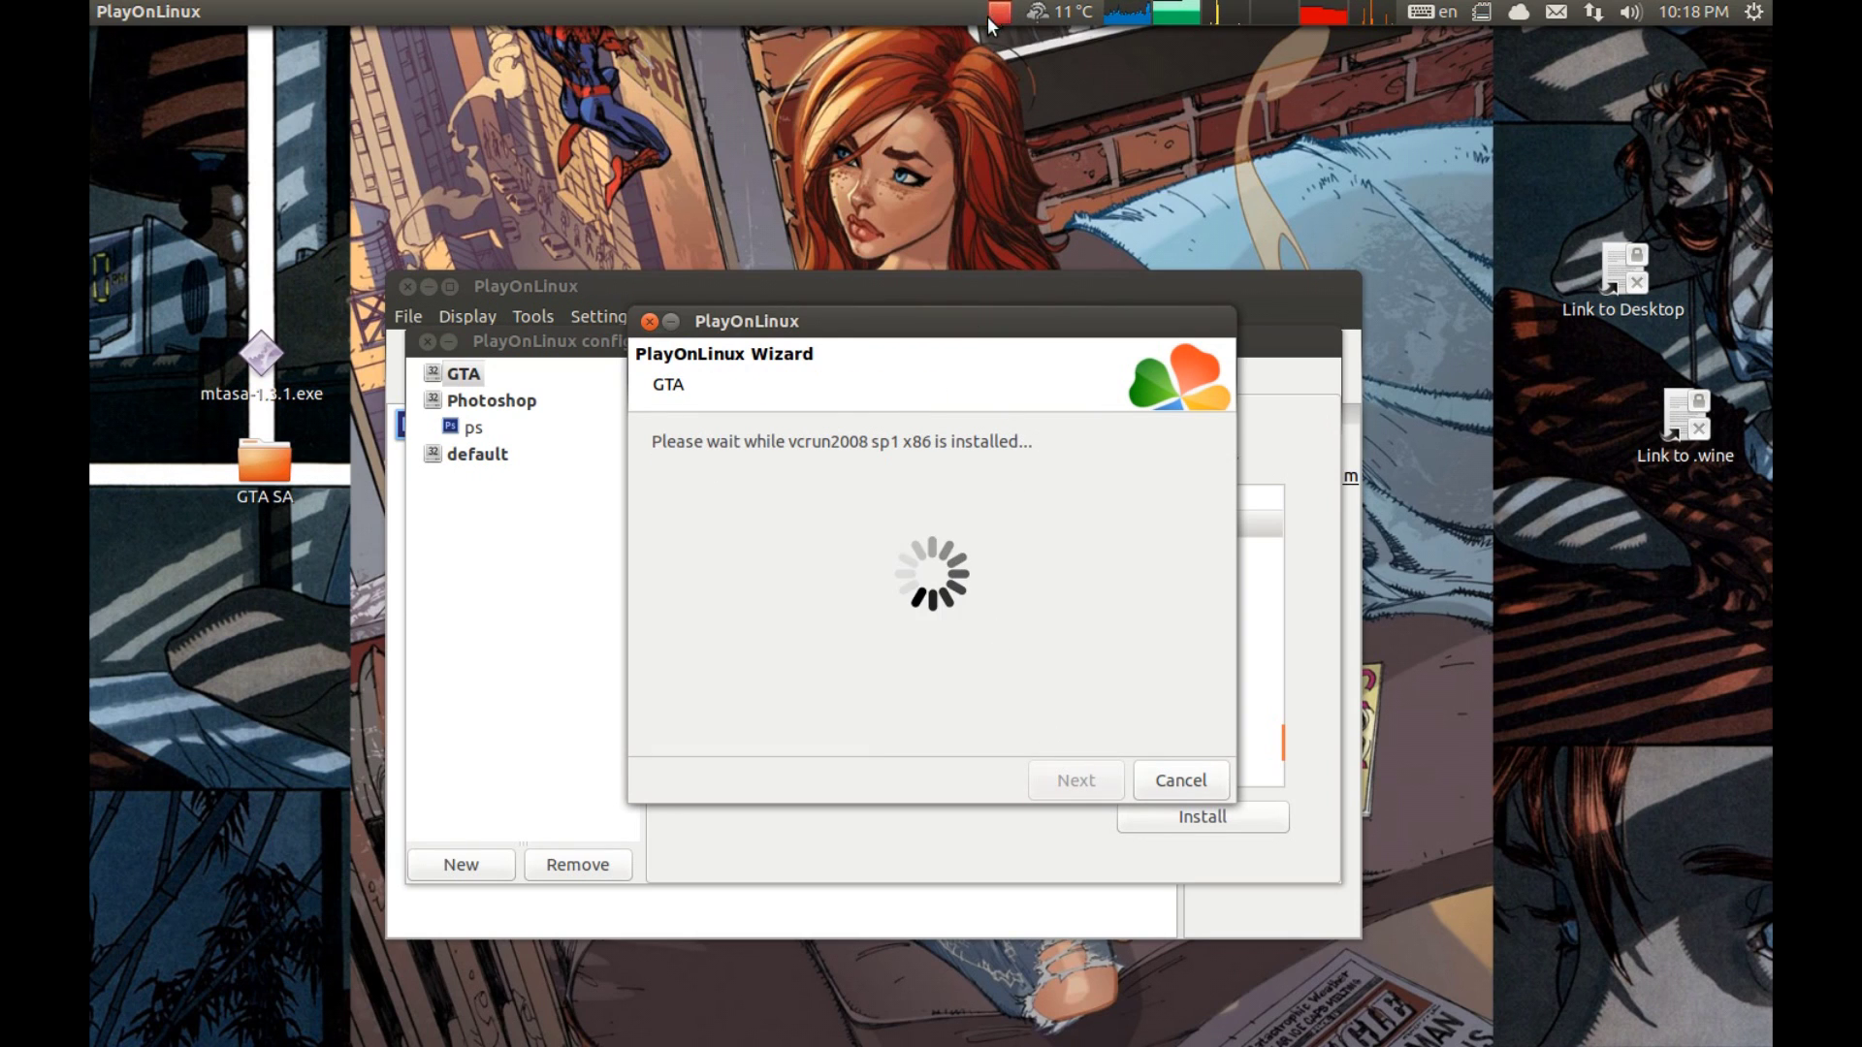
pyautogui.click(987, 15)
pyautogui.click(970, 125)
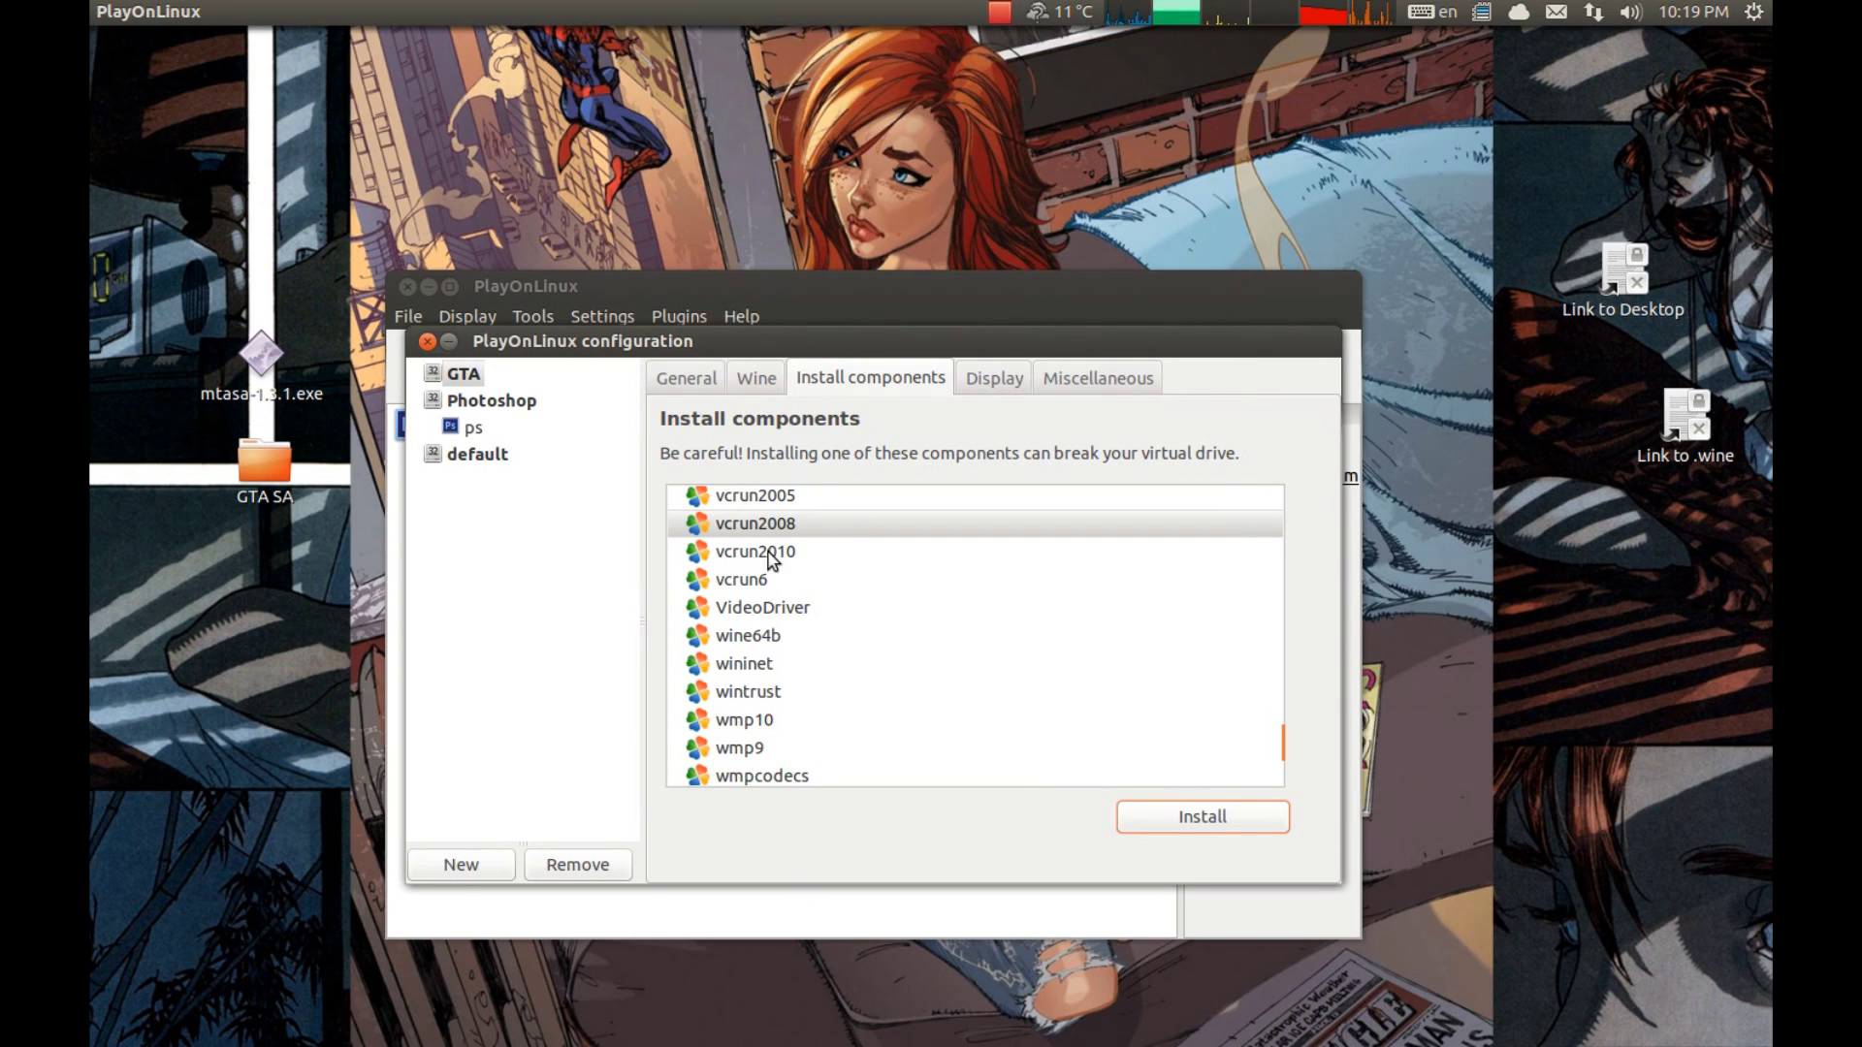
# From the GTA drive's Miscellaneous tab, run the game's setup.exe in the virtual drive
pyautogui.scroll(10, 980, 611)
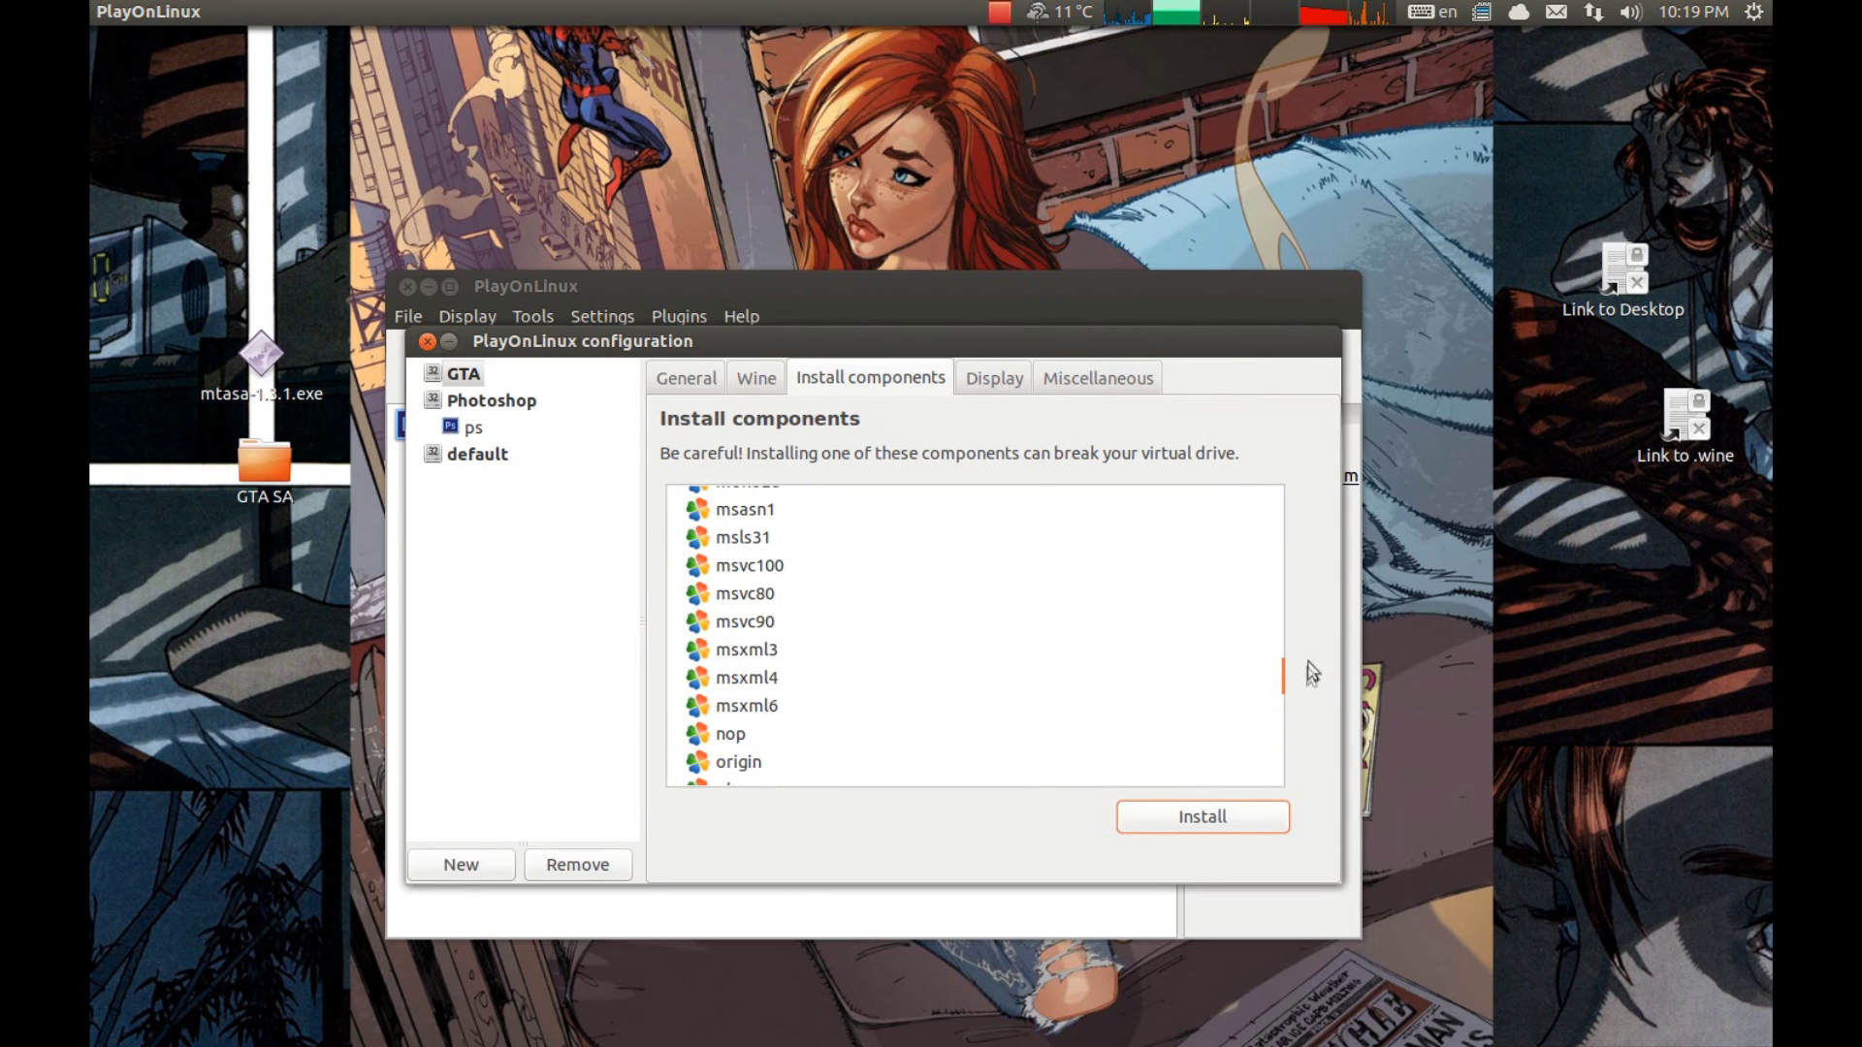
pyautogui.click(746, 383)
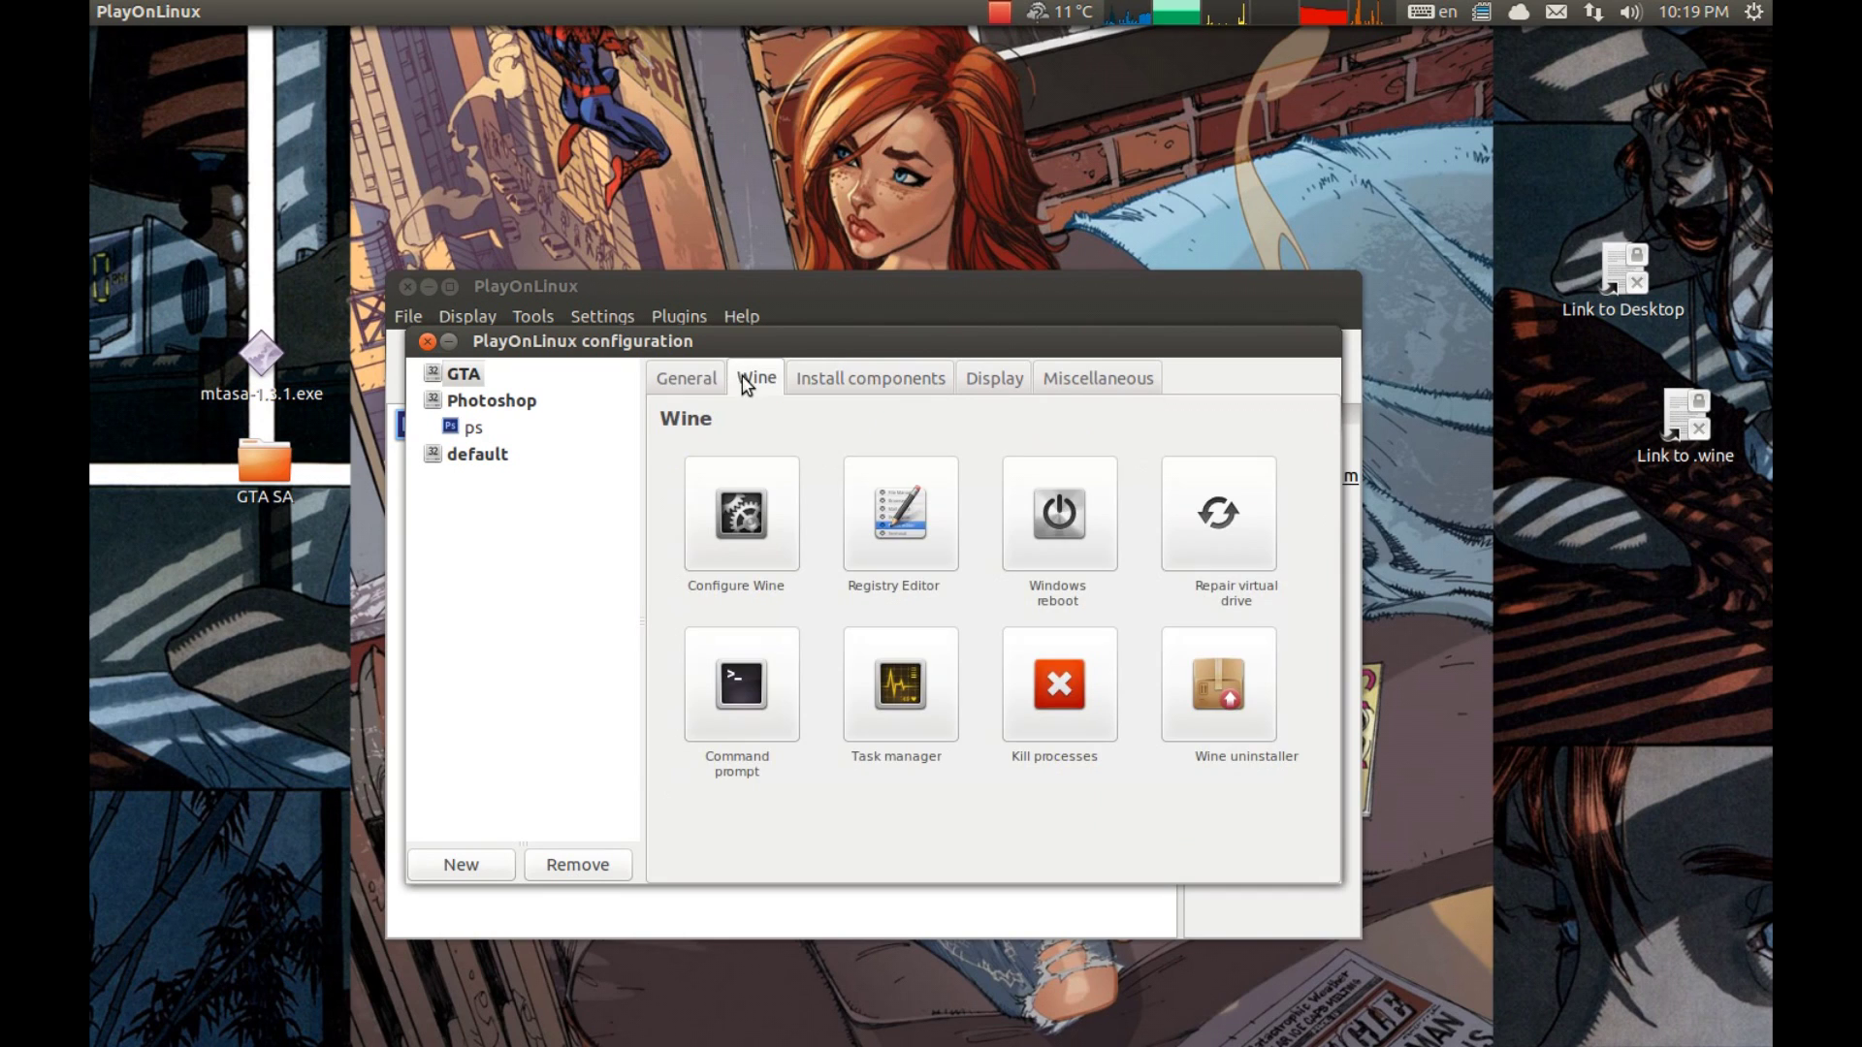
pyautogui.click(682, 378)
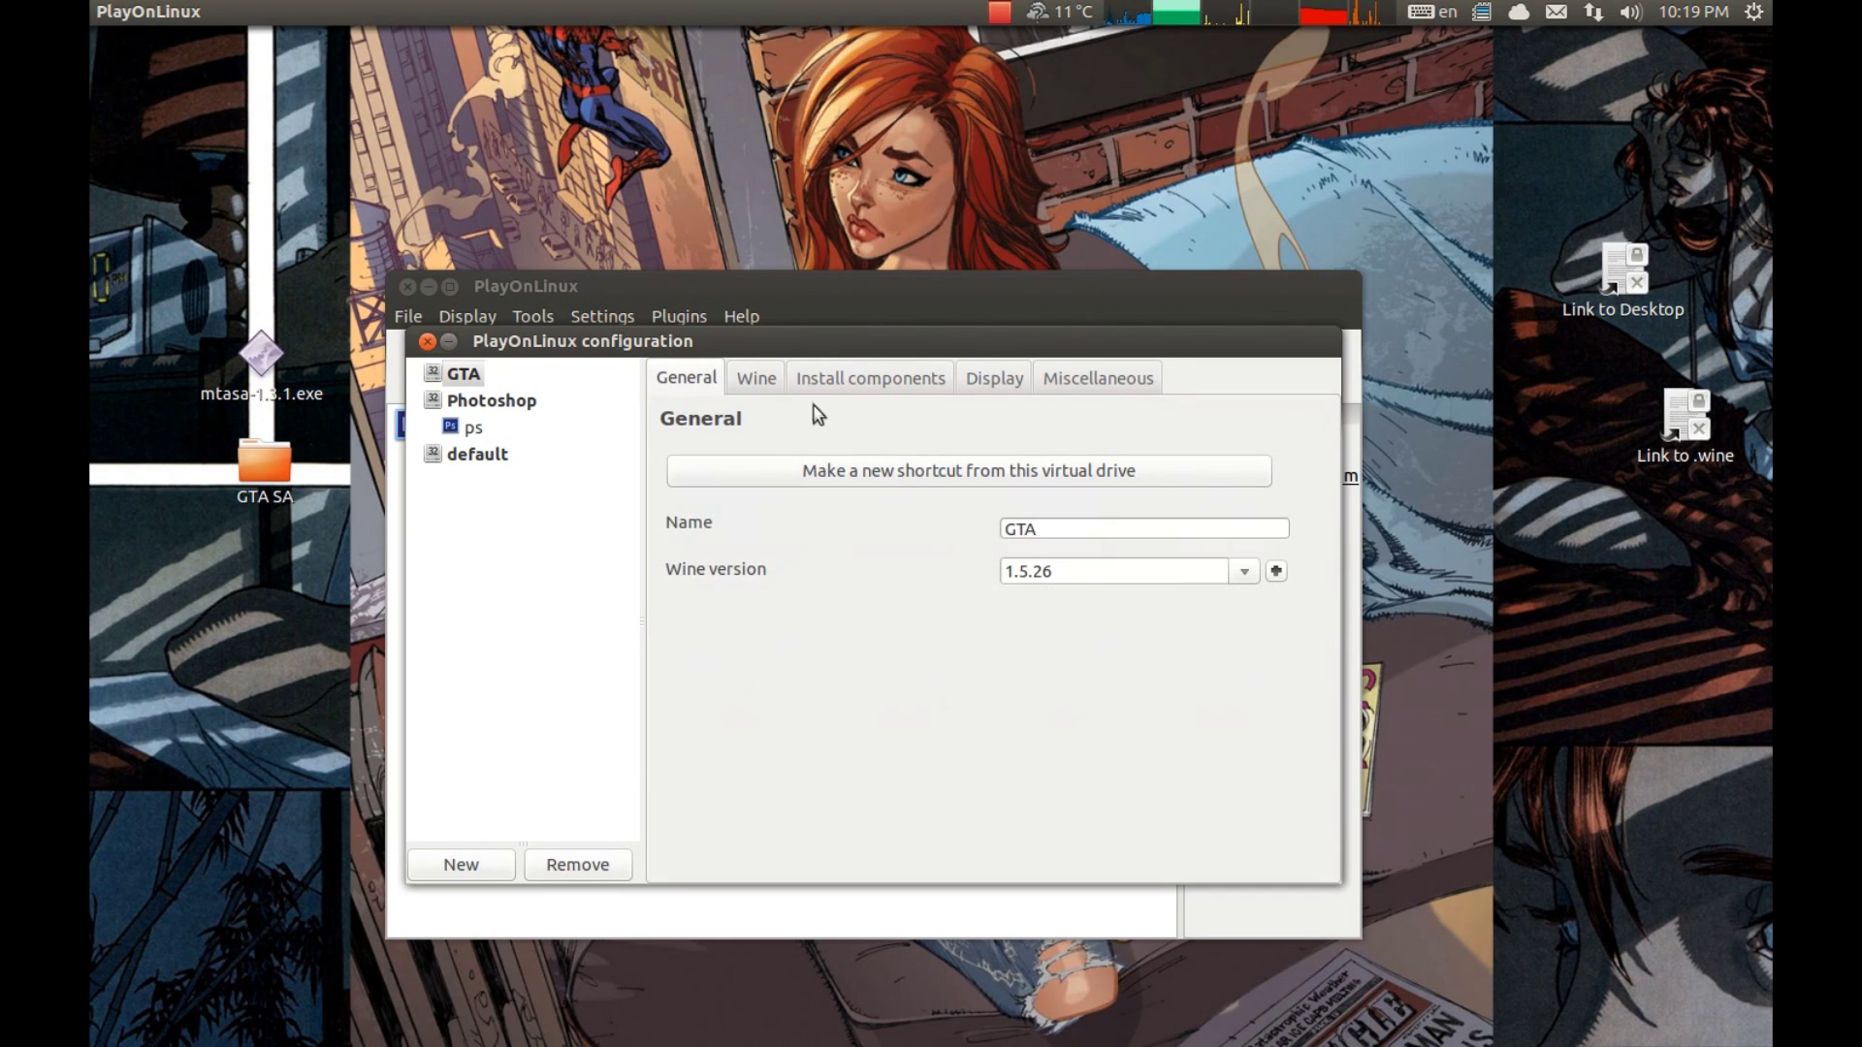
pyautogui.click(1048, 393)
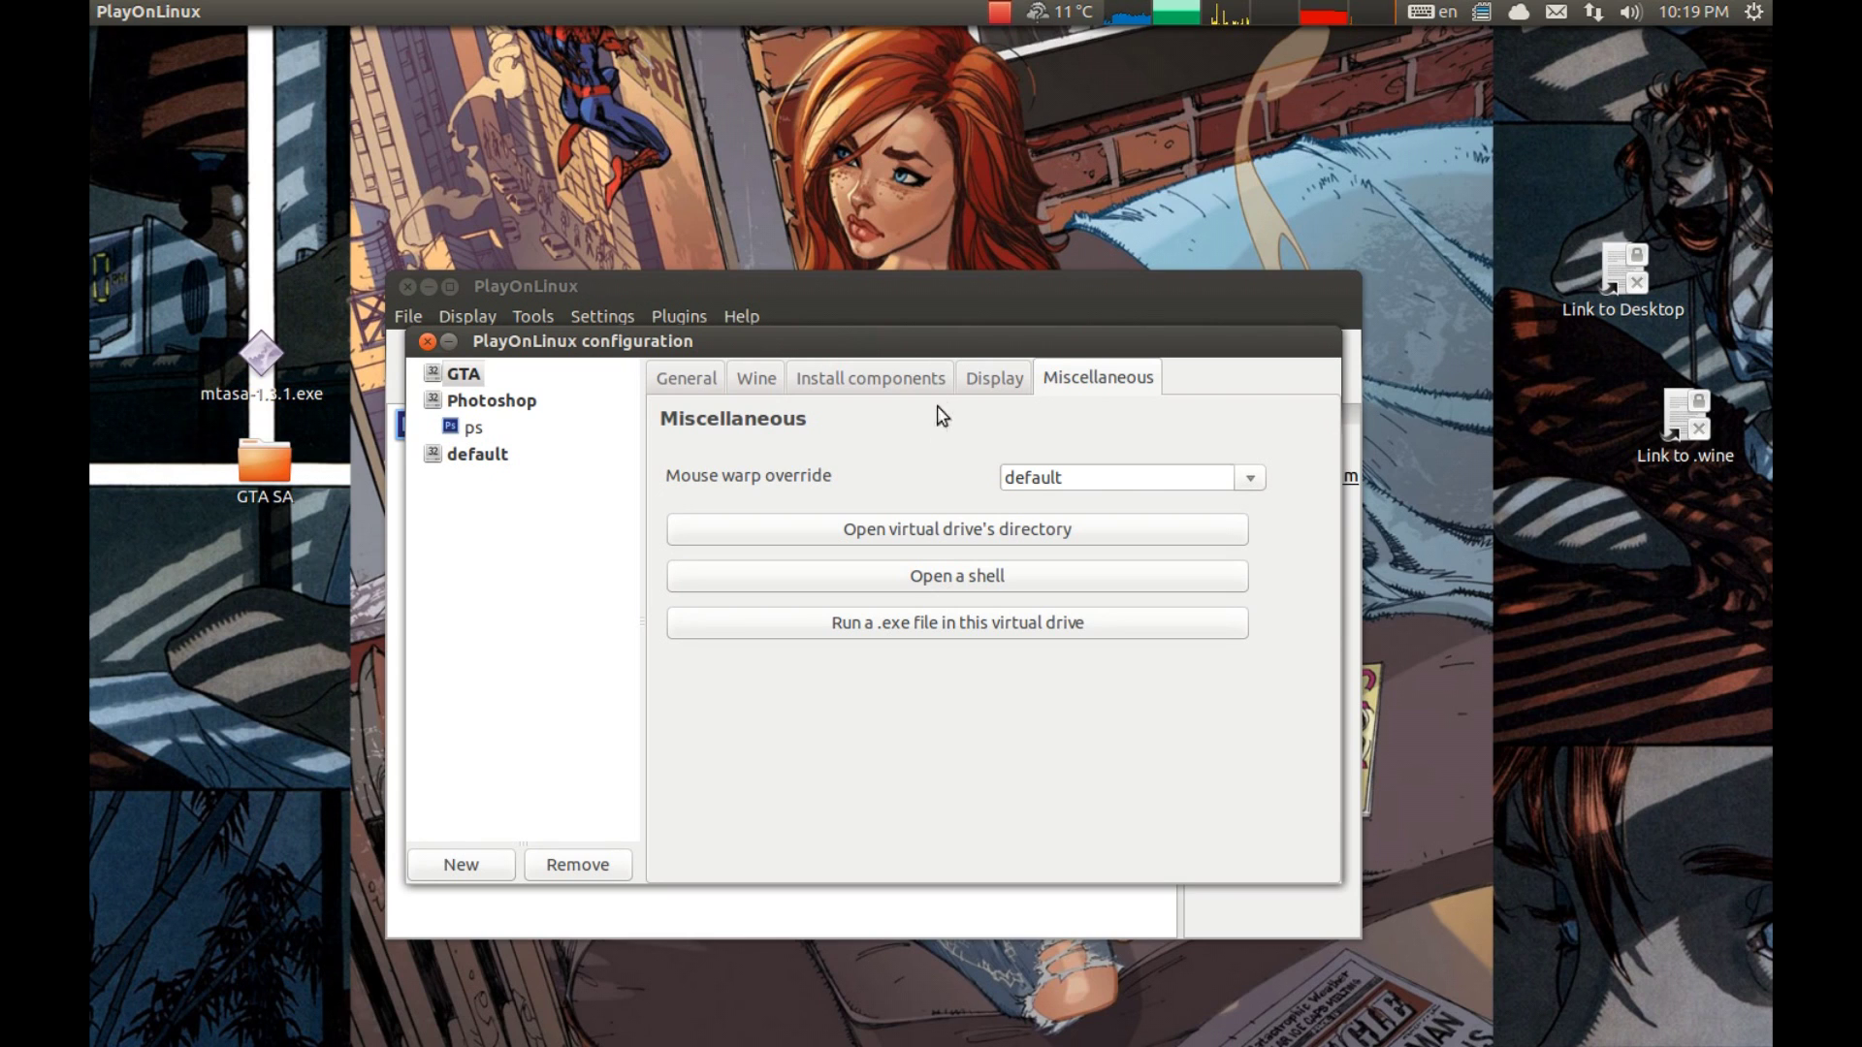
pyautogui.click(979, 632)
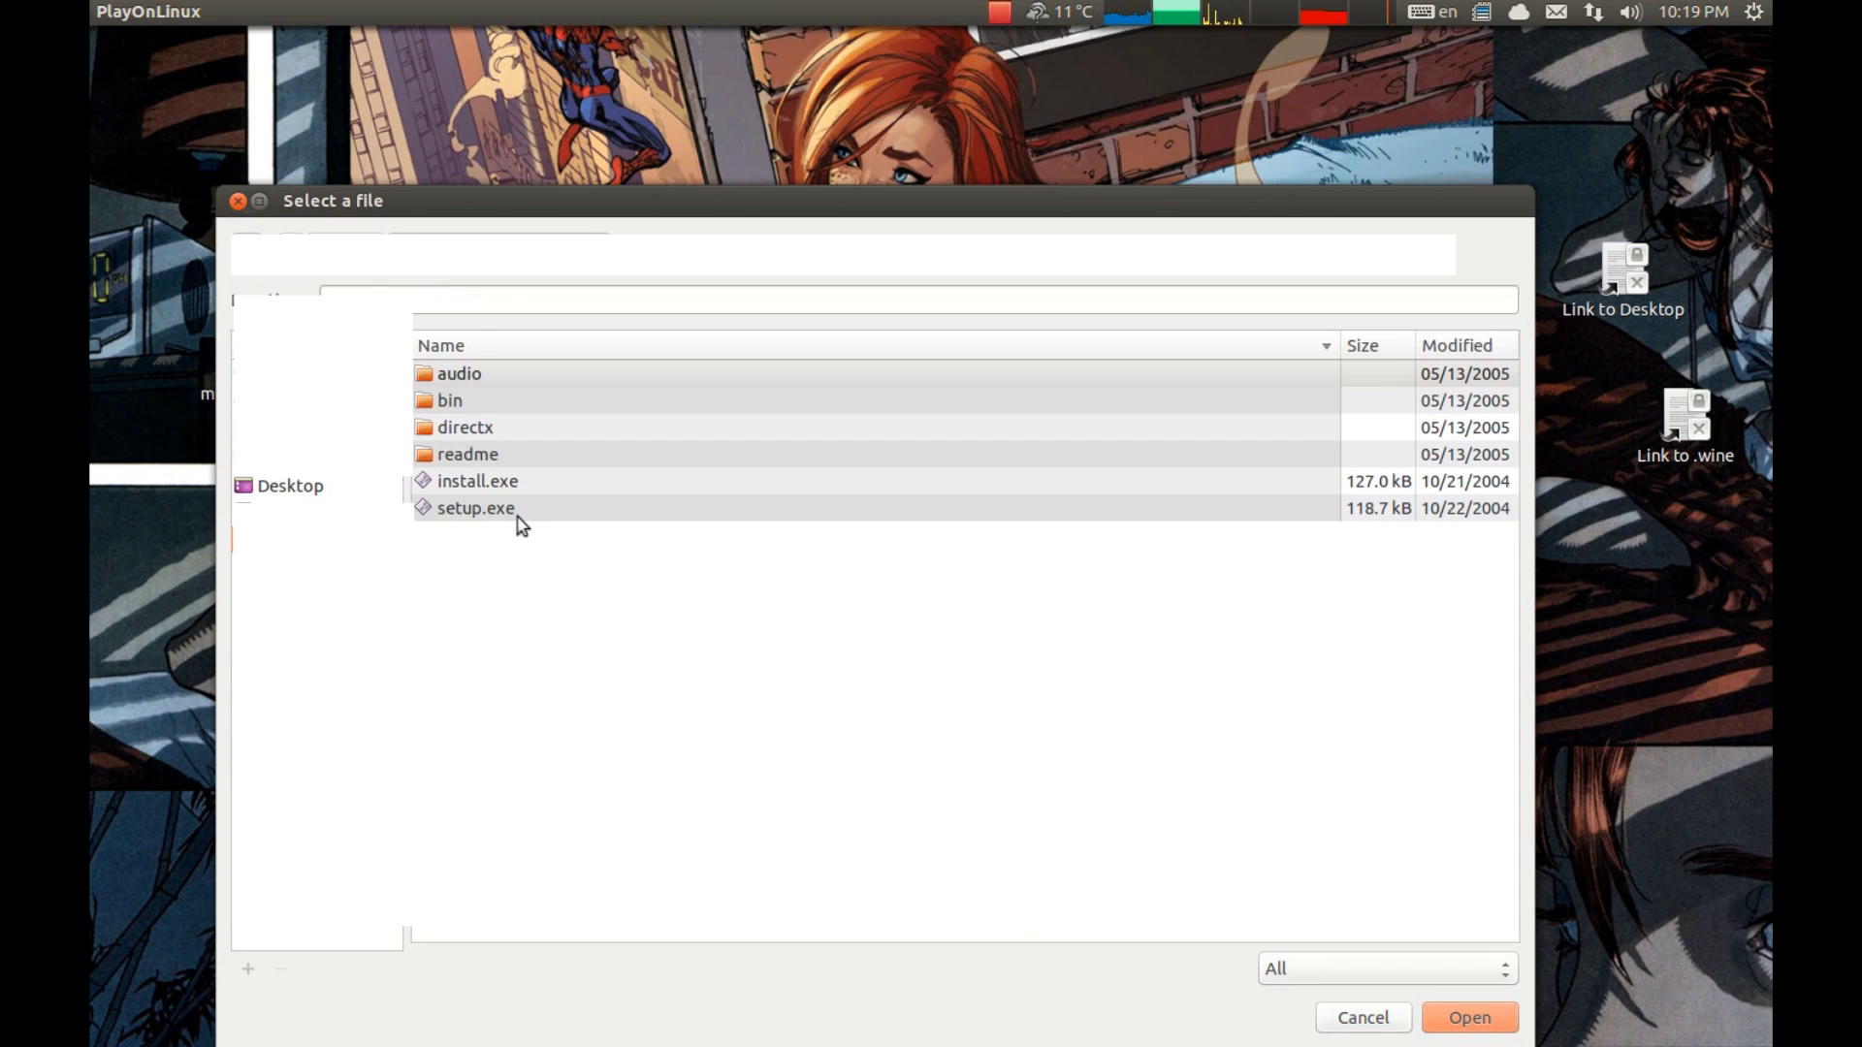
pyautogui.click(519, 522)
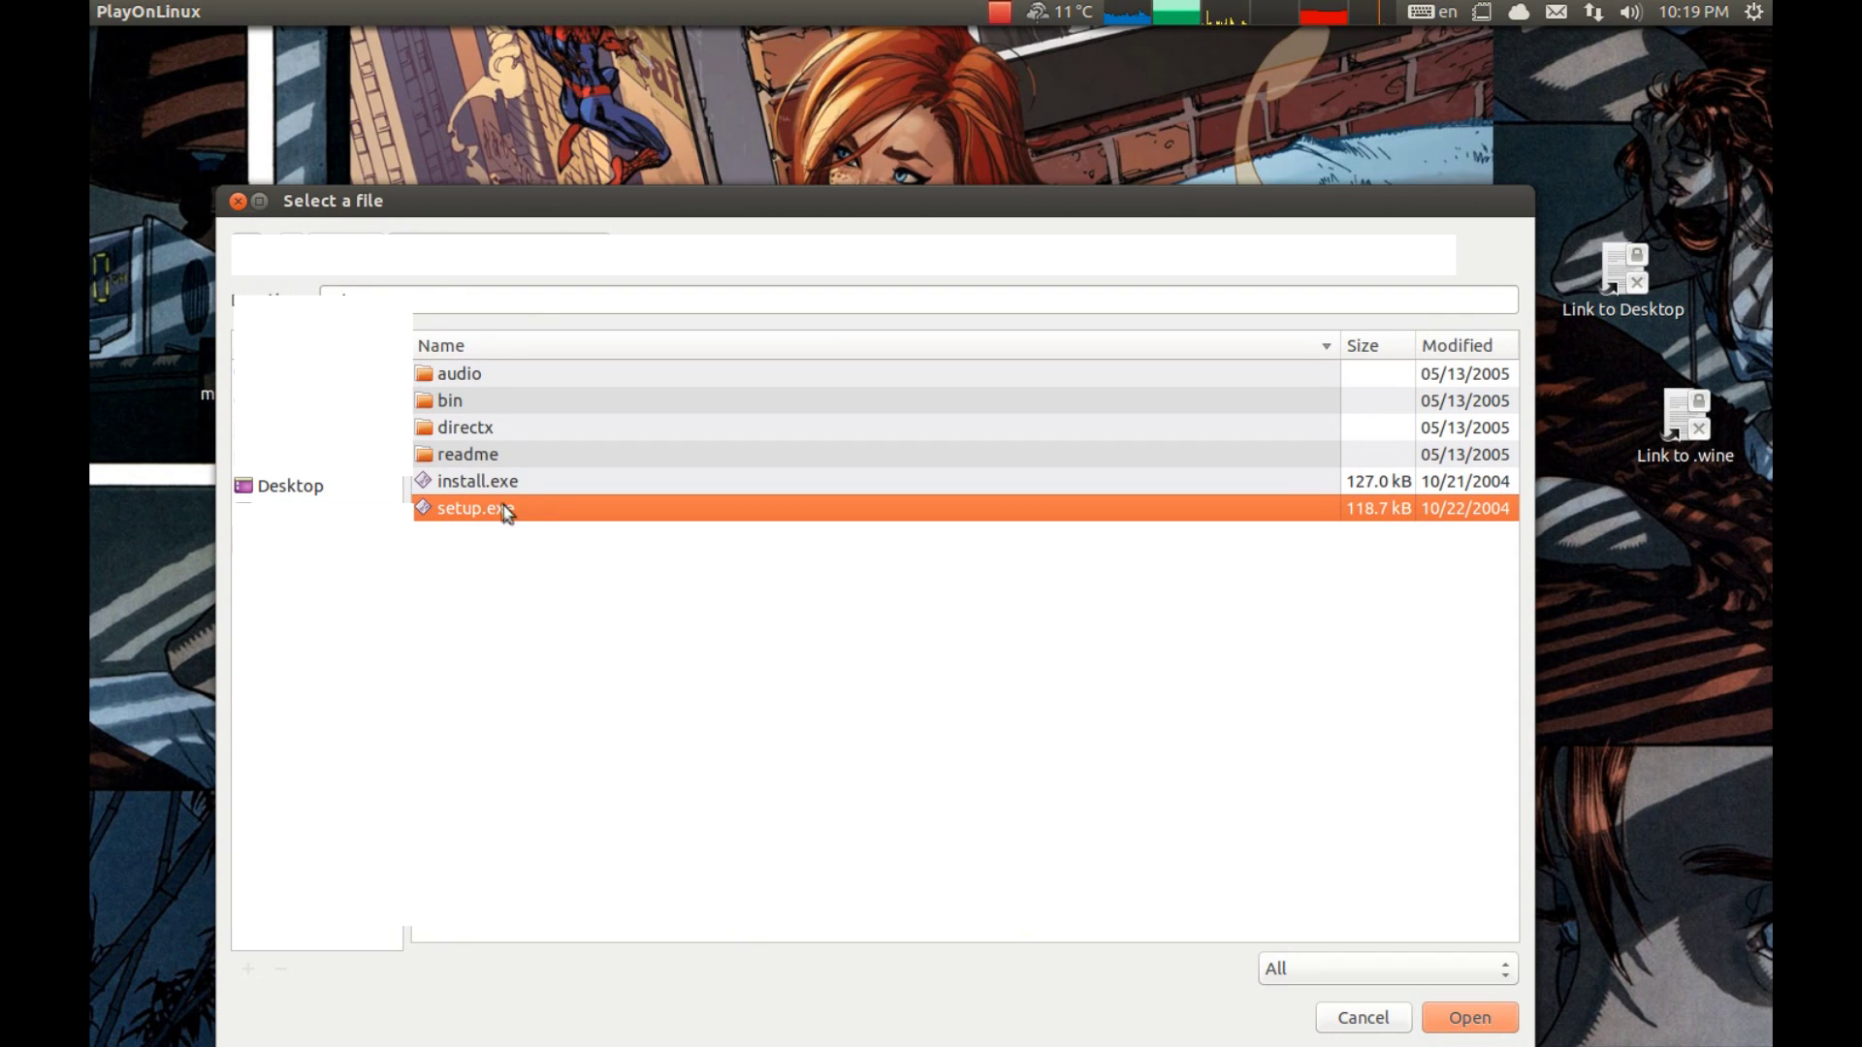
pyautogui.press('Return')
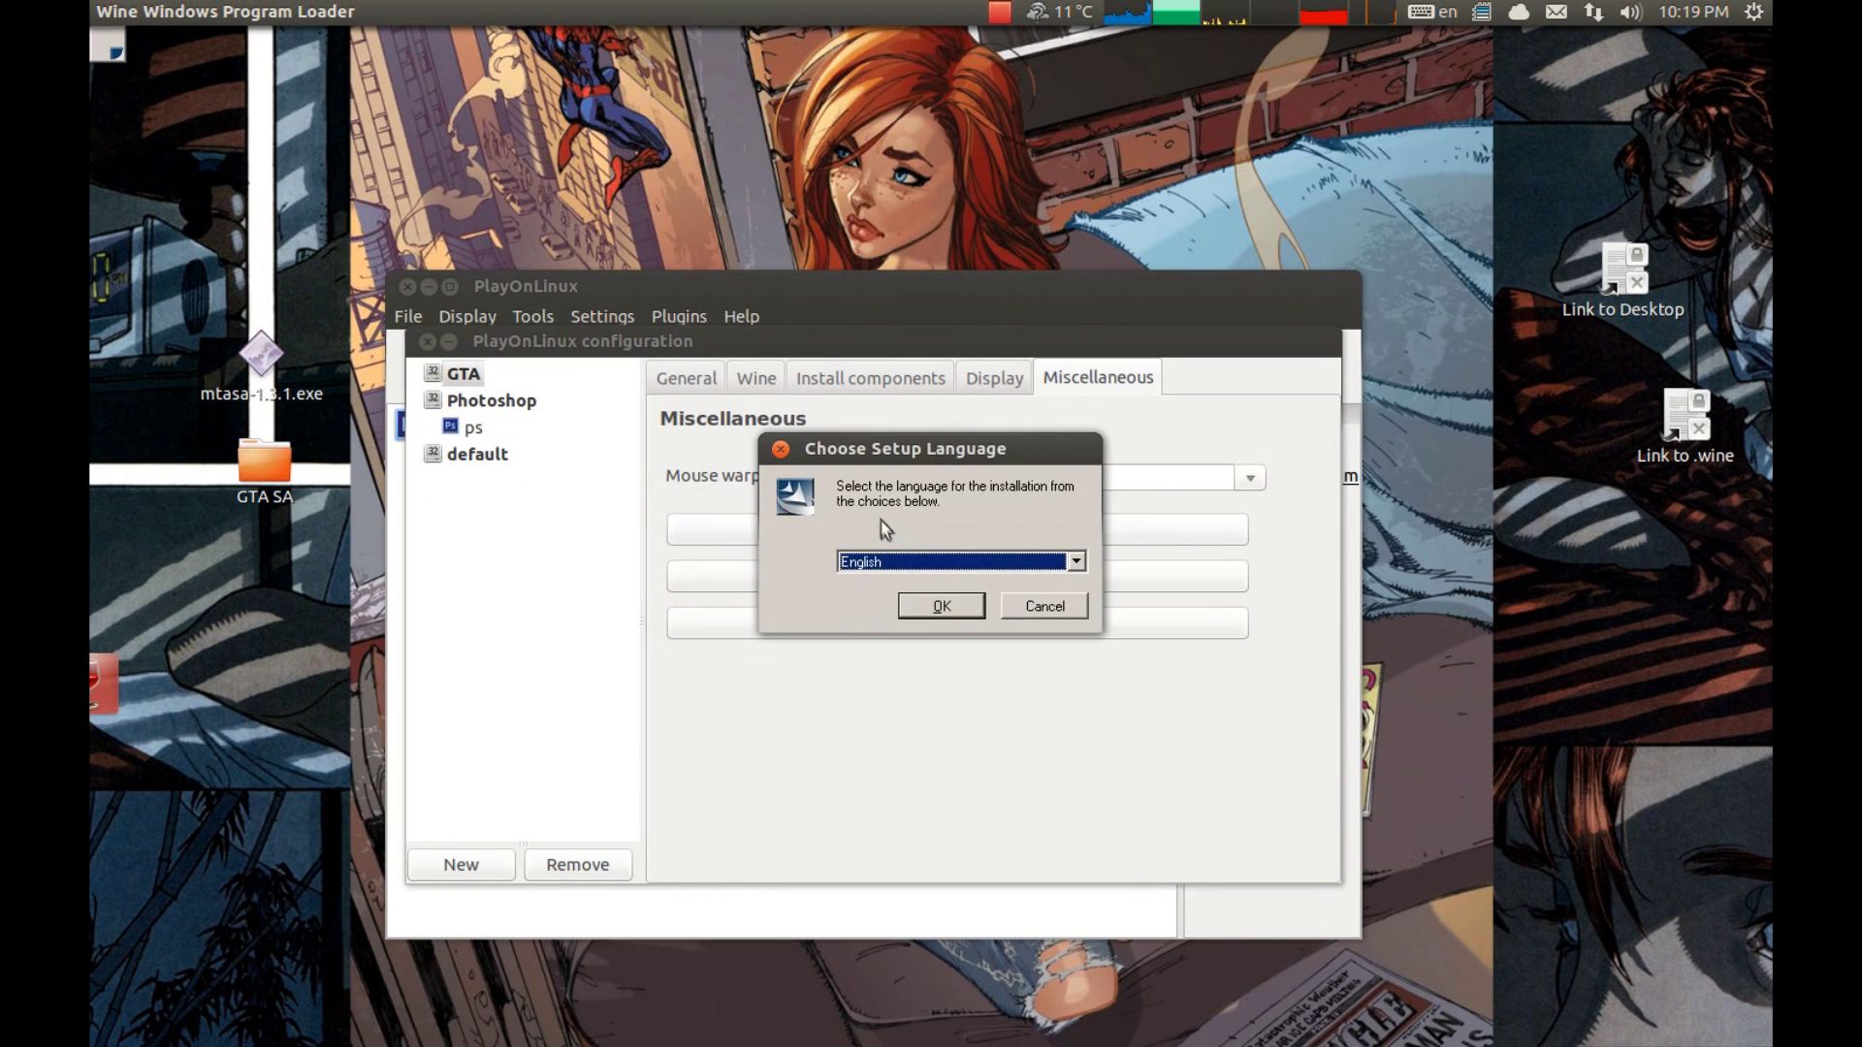
# Choose English, pass the welcome page and accept the license agreement terms
pyautogui.click(924, 611)
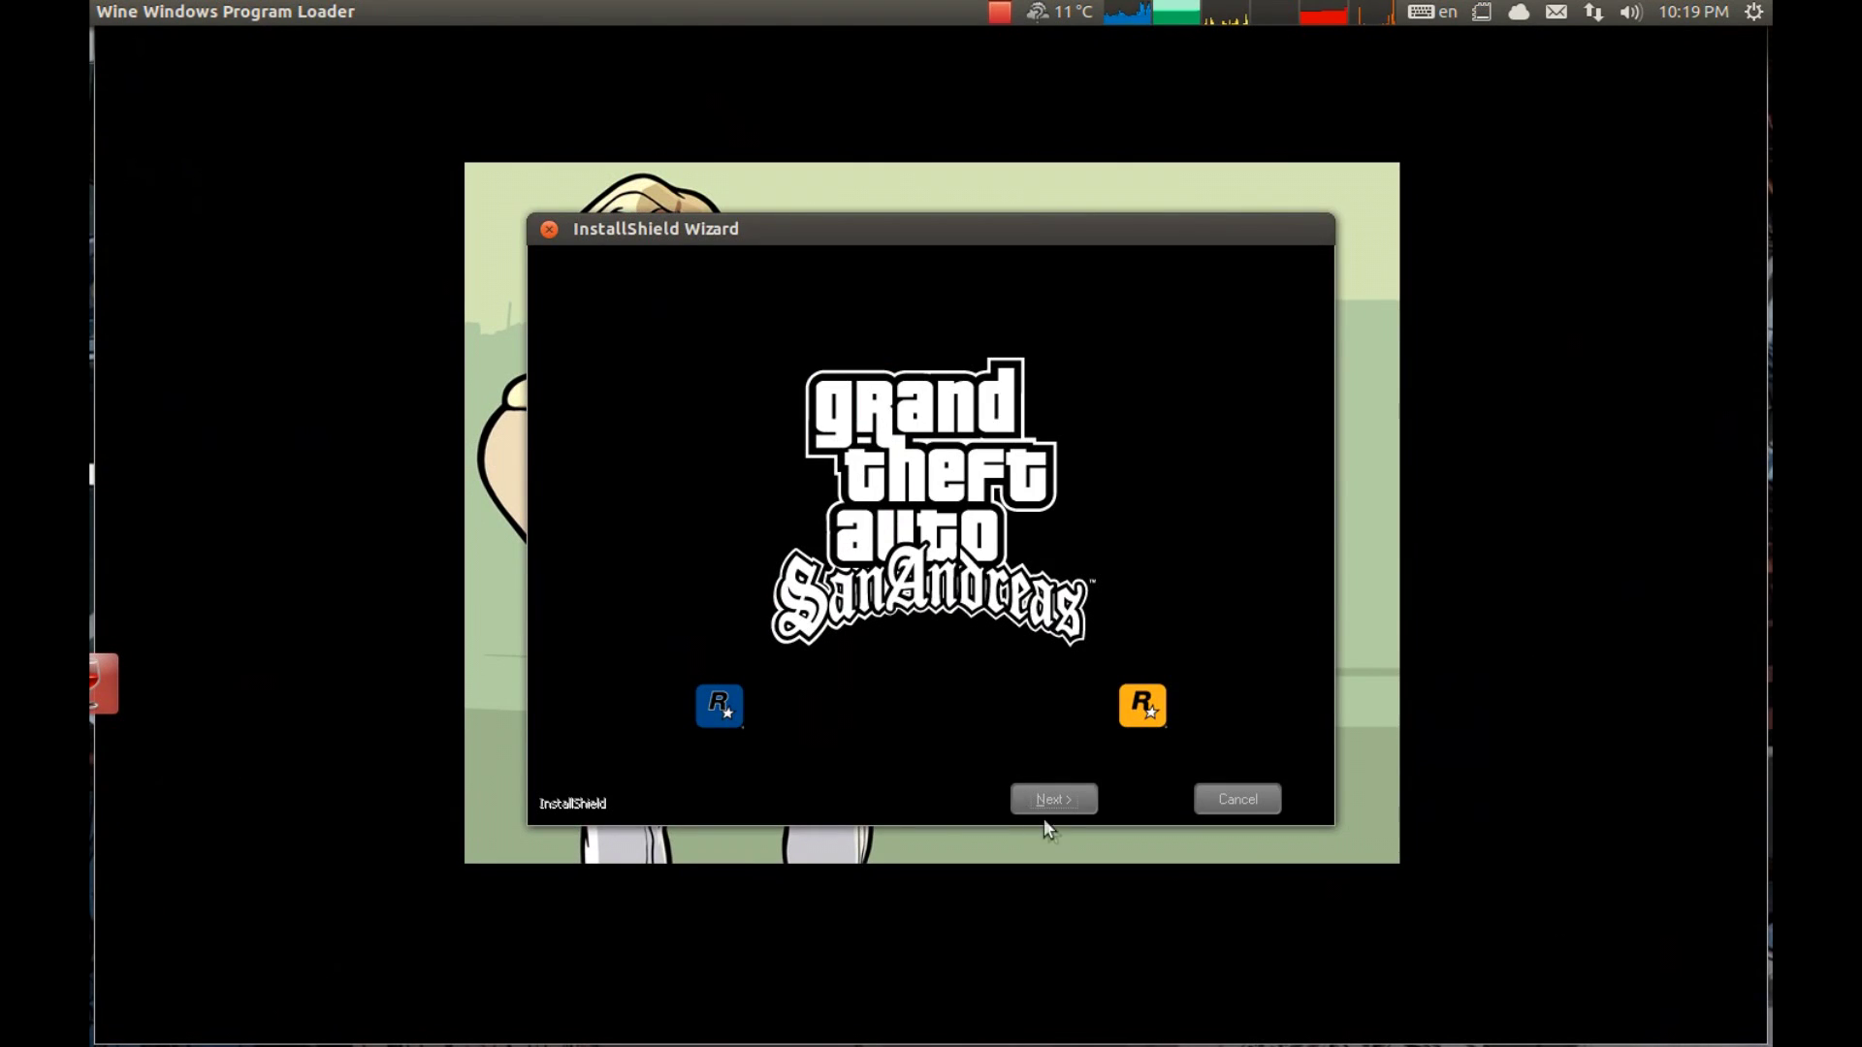
pyautogui.click(1047, 805)
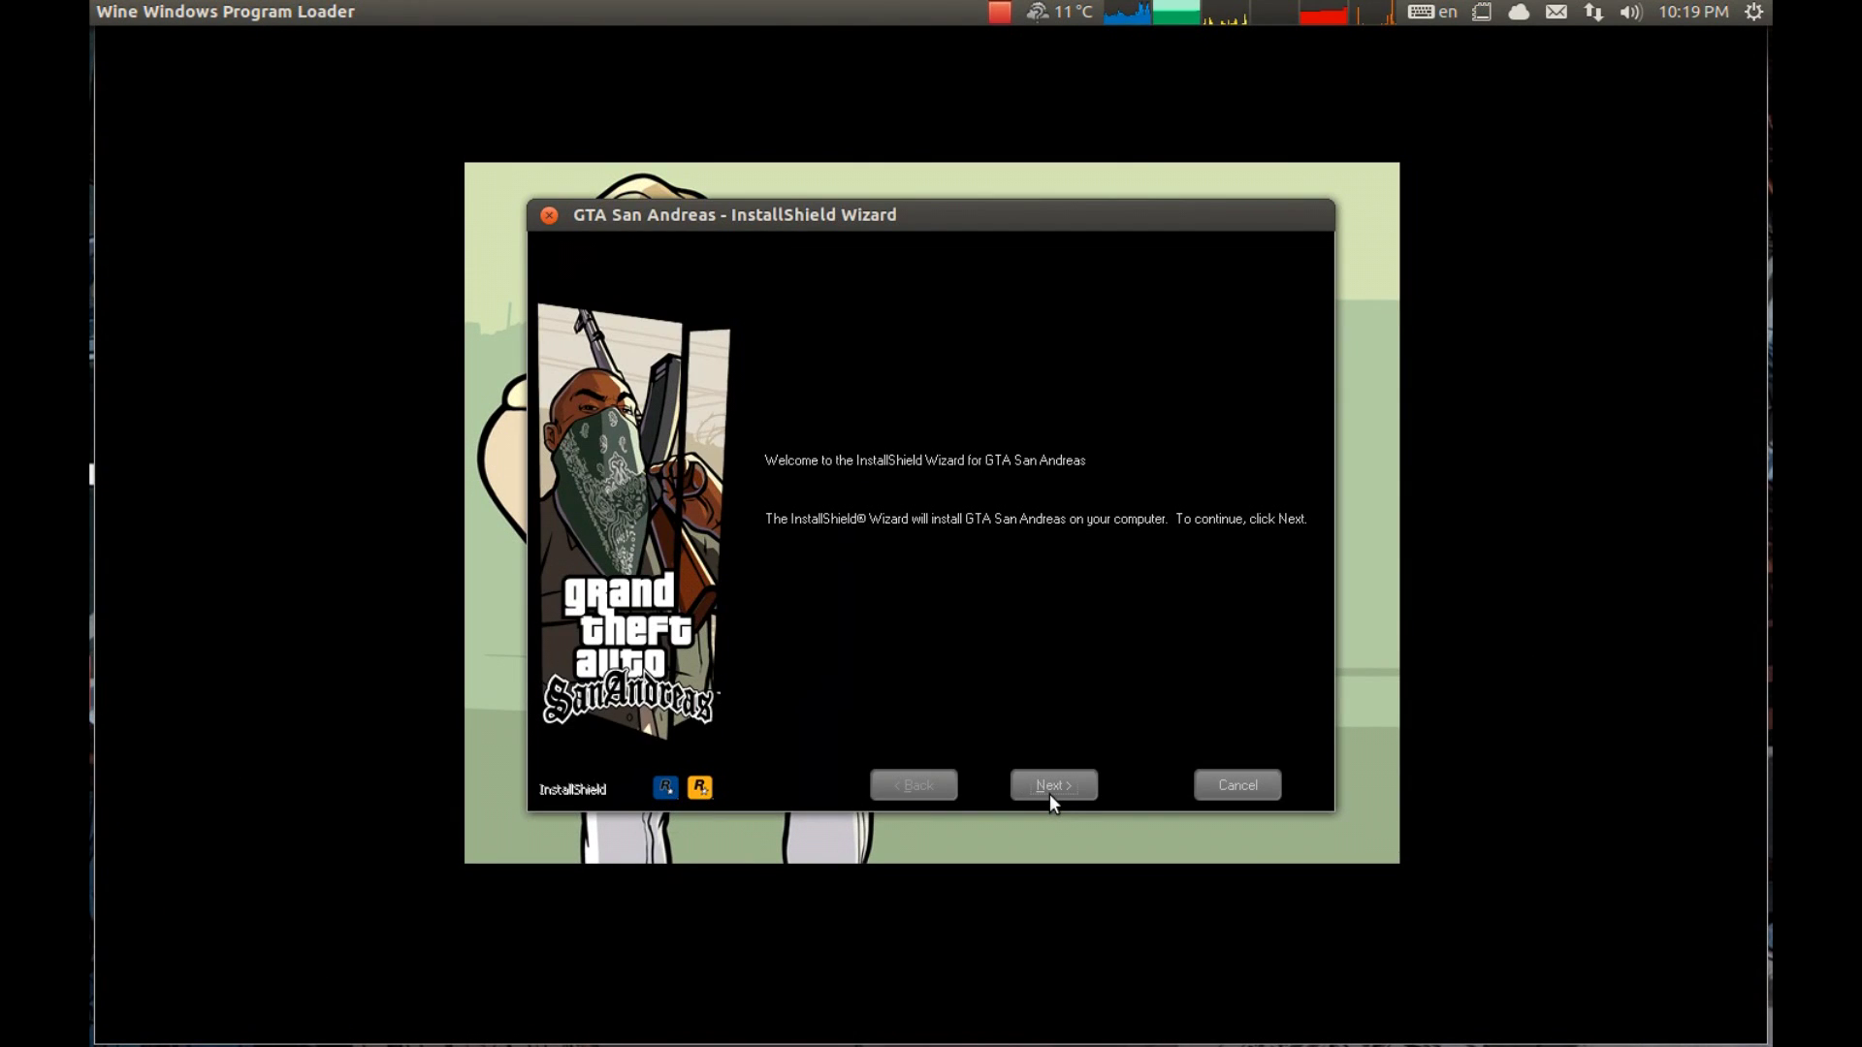
pyautogui.click(1050, 794)
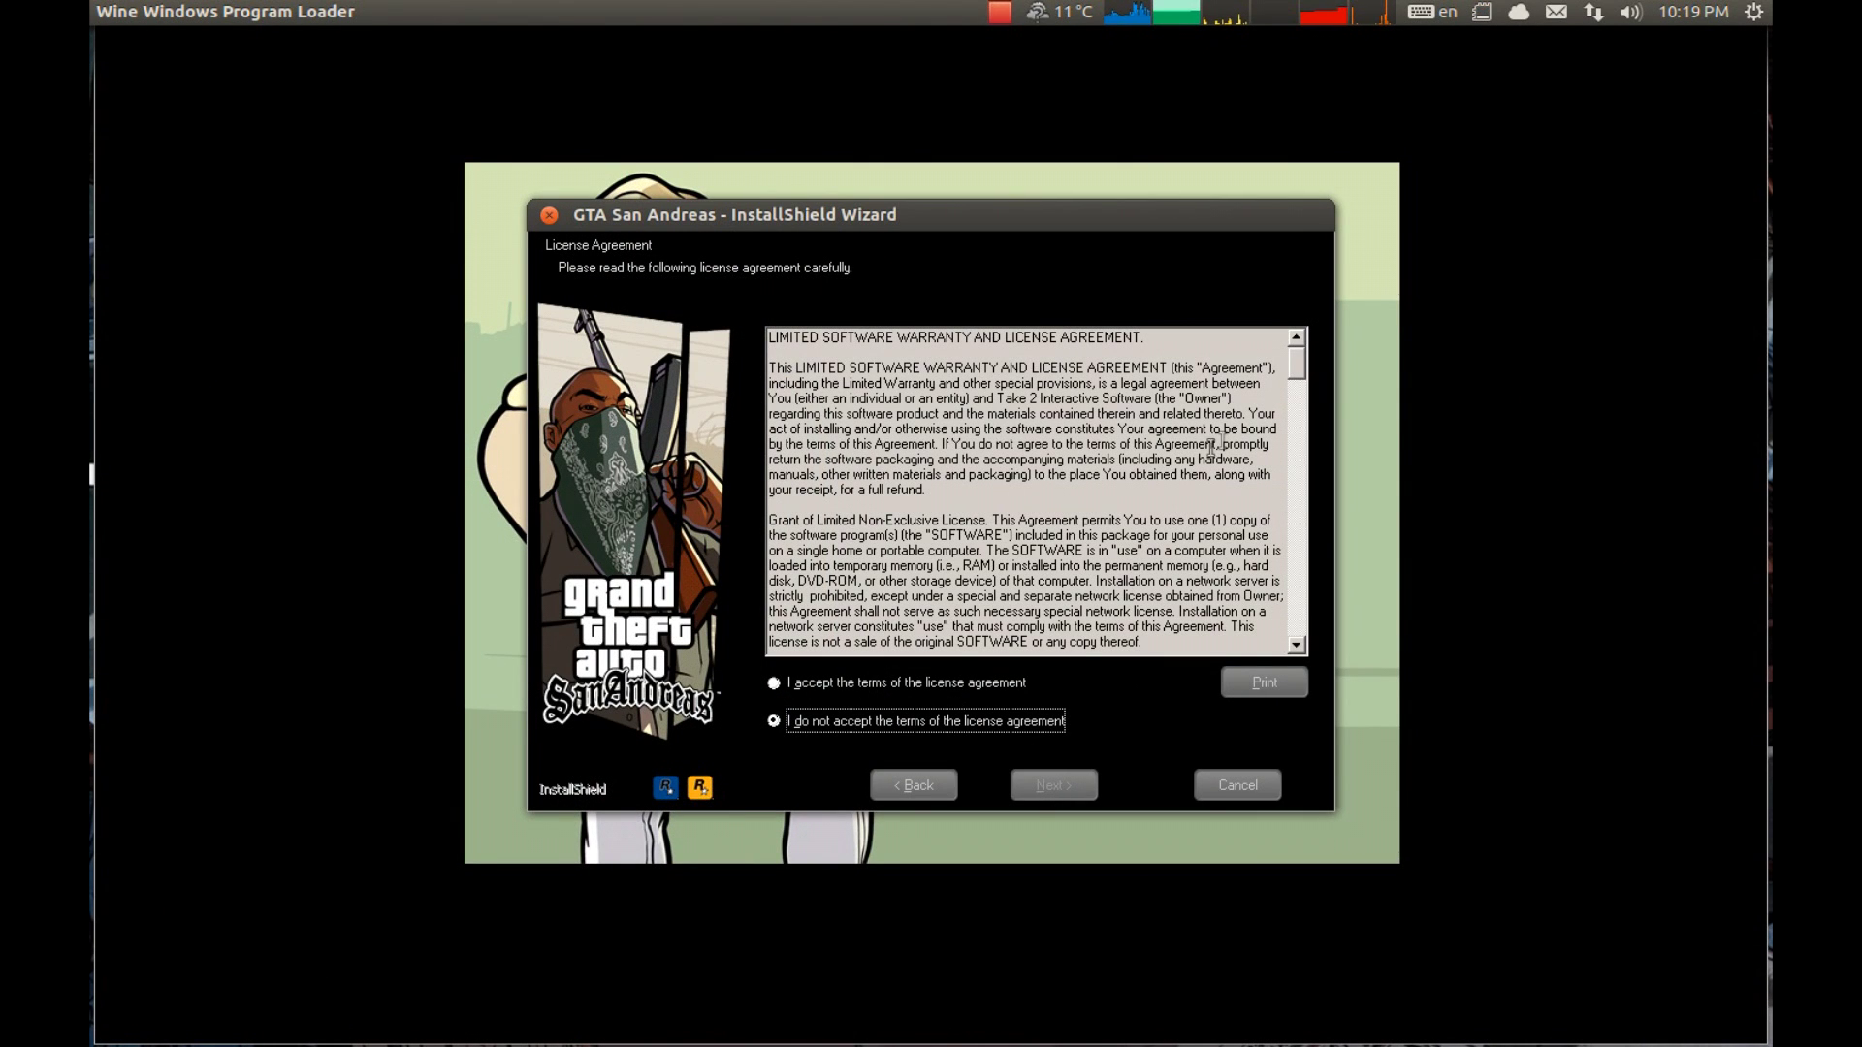
pyautogui.moveTo(837, 369); pyautogui.dragTo(1208, 585)
pyautogui.scroll(-15, 1207, 591)
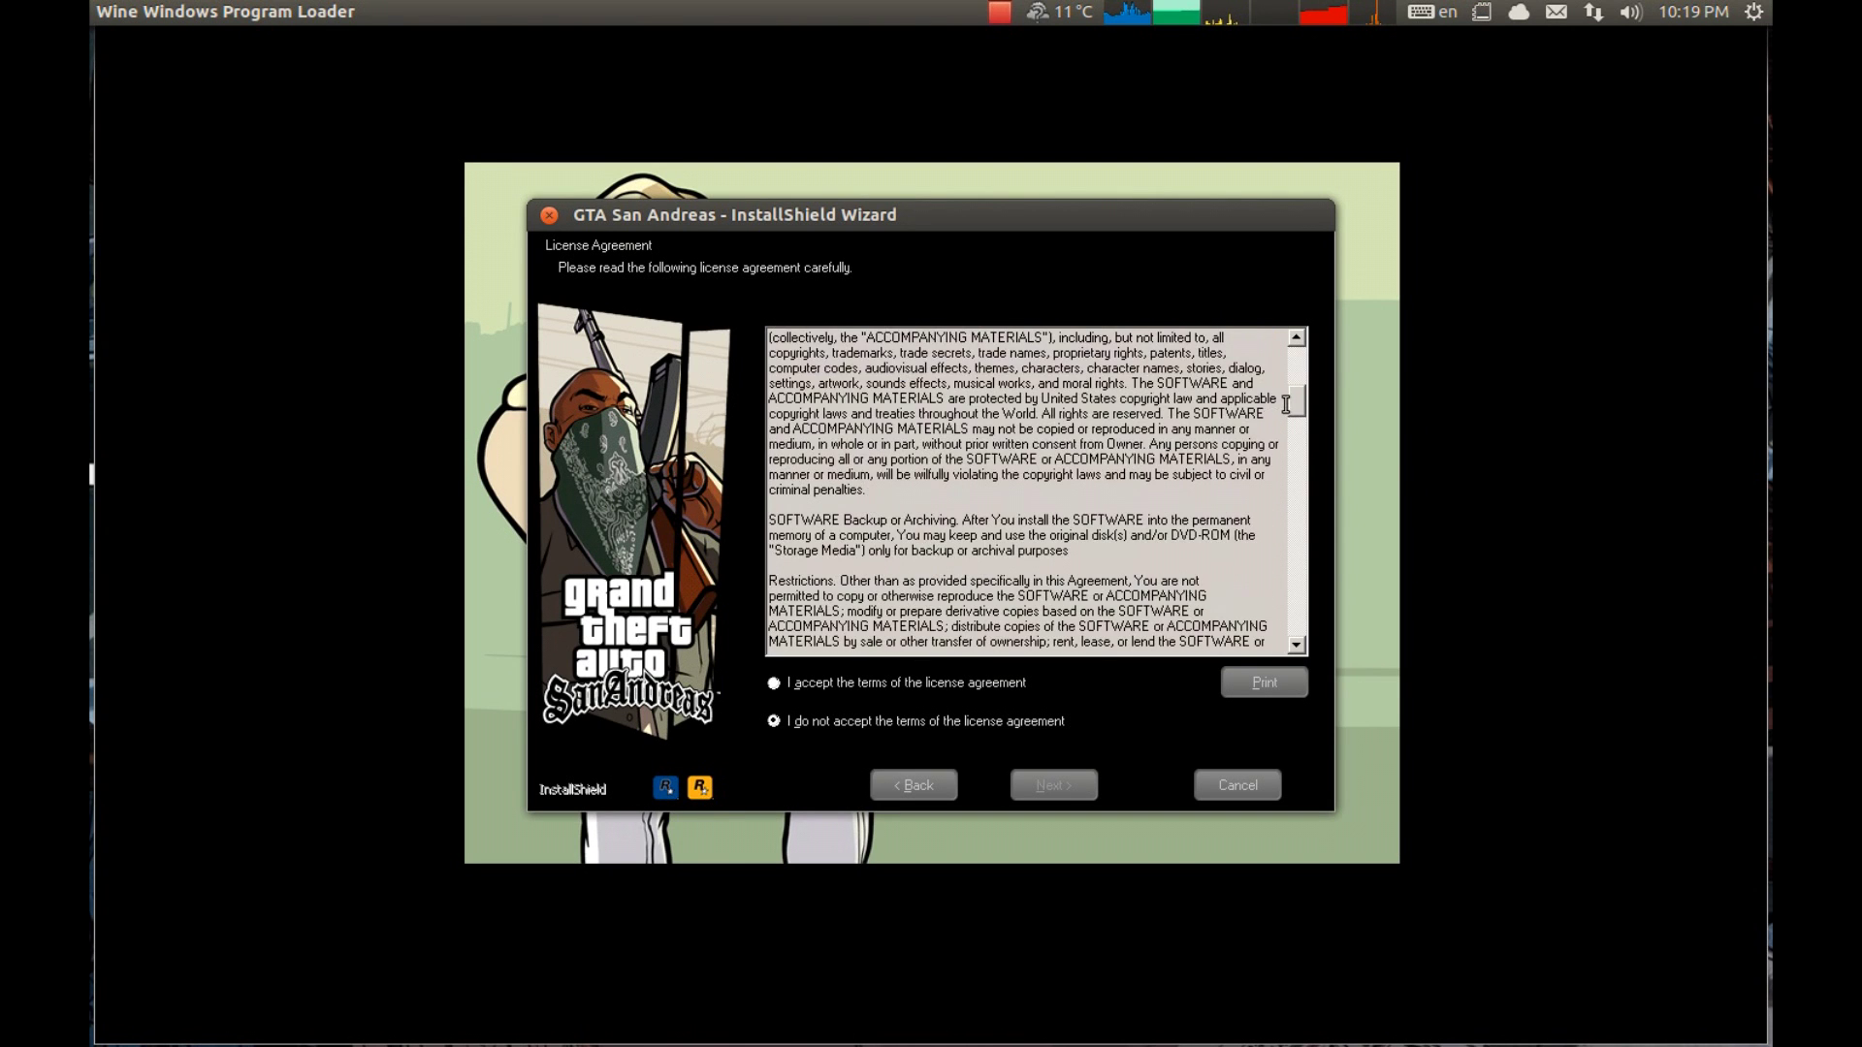
pyautogui.scroll(-3, 1258, 631)
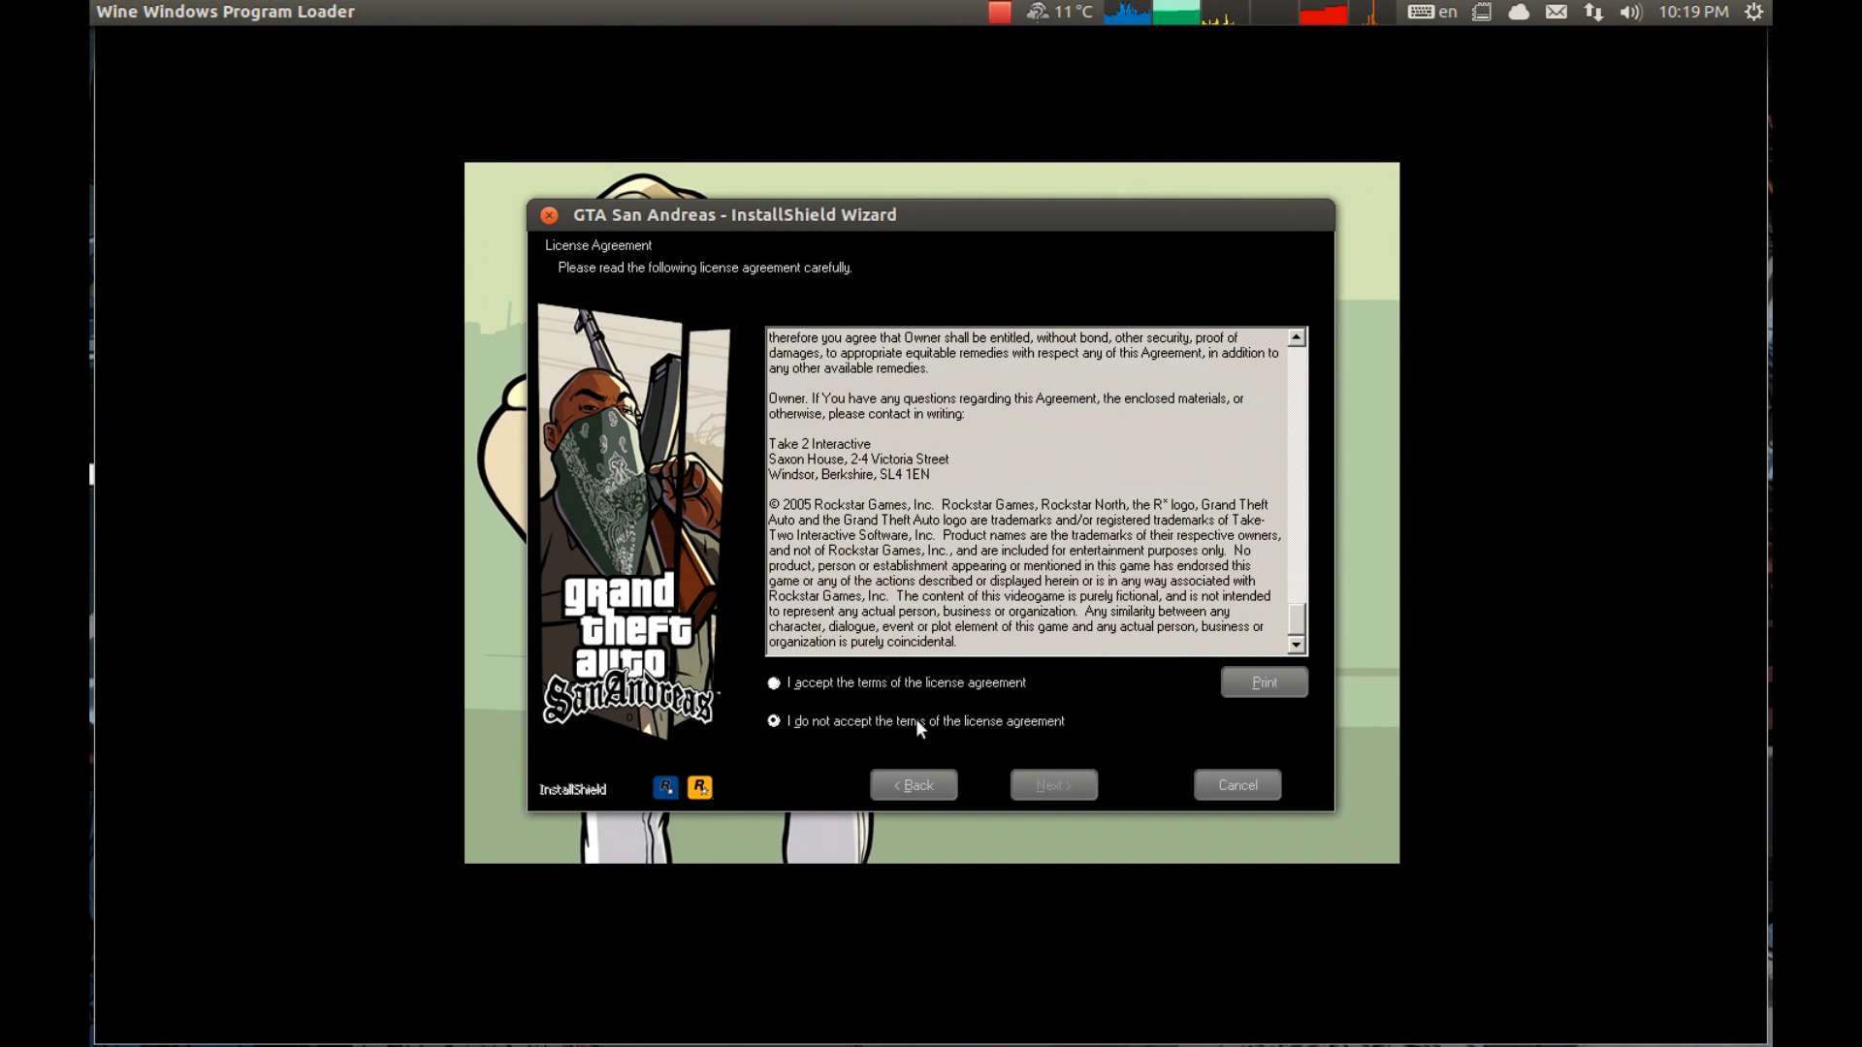
pyautogui.click(875, 687)
pyautogui.click(1056, 776)
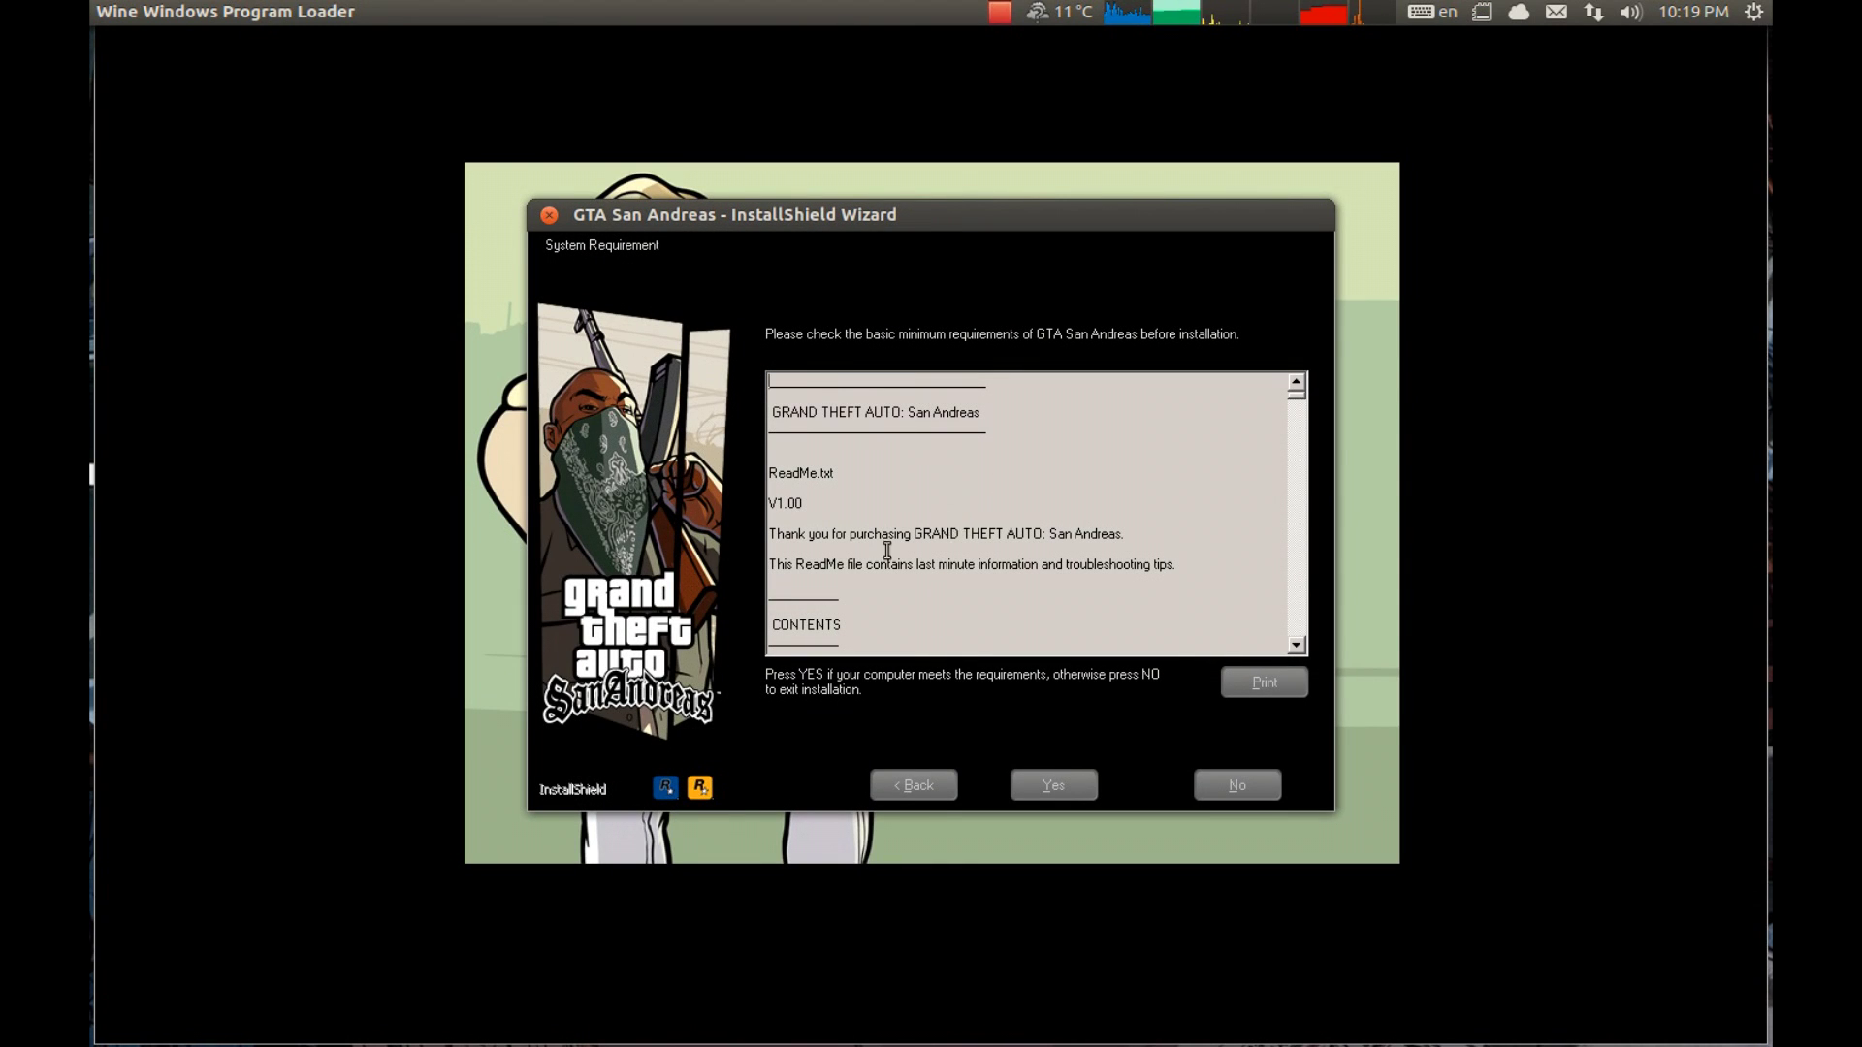
# Review the system requirements and confirm the computer meets them
pyautogui.scroll(-2, 878, 543)
pyautogui.scroll(1, 877, 539)
pyautogui.scroll(-1, 879, 529)
pyautogui.scroll(-6, 878, 529)
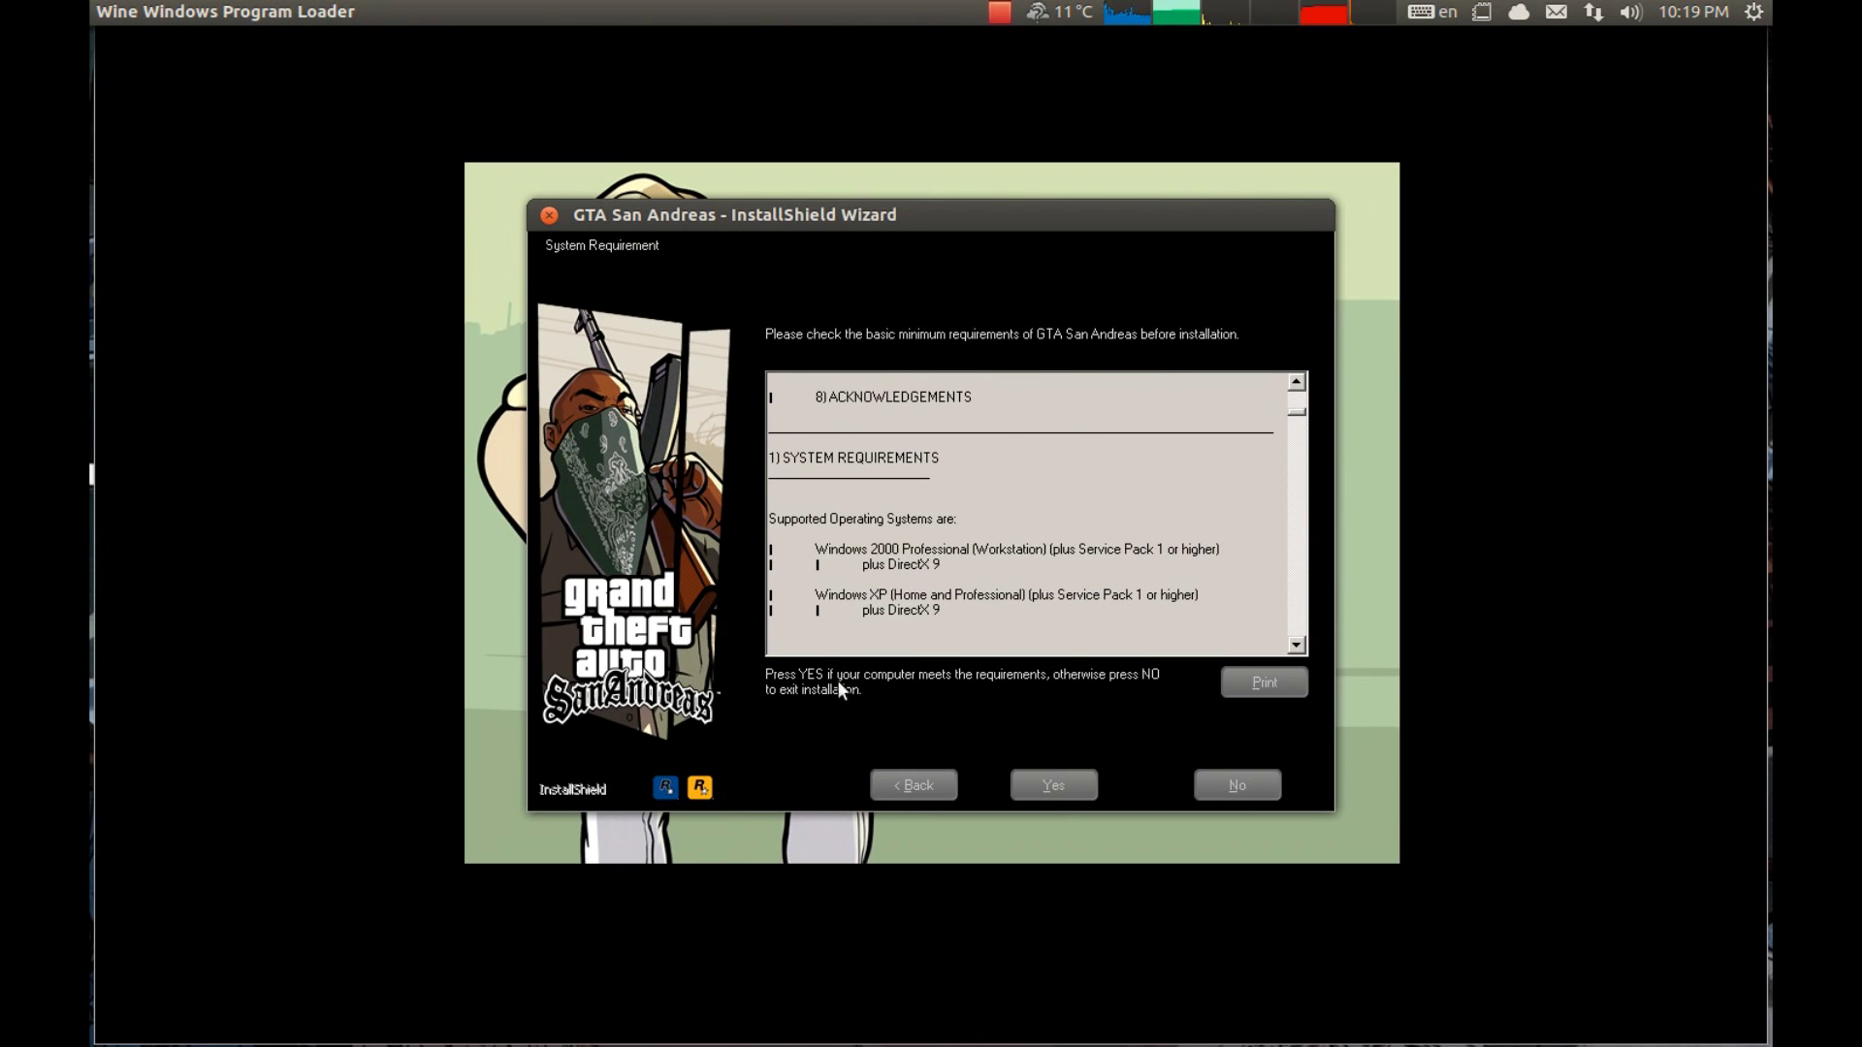
pyautogui.click(1054, 784)
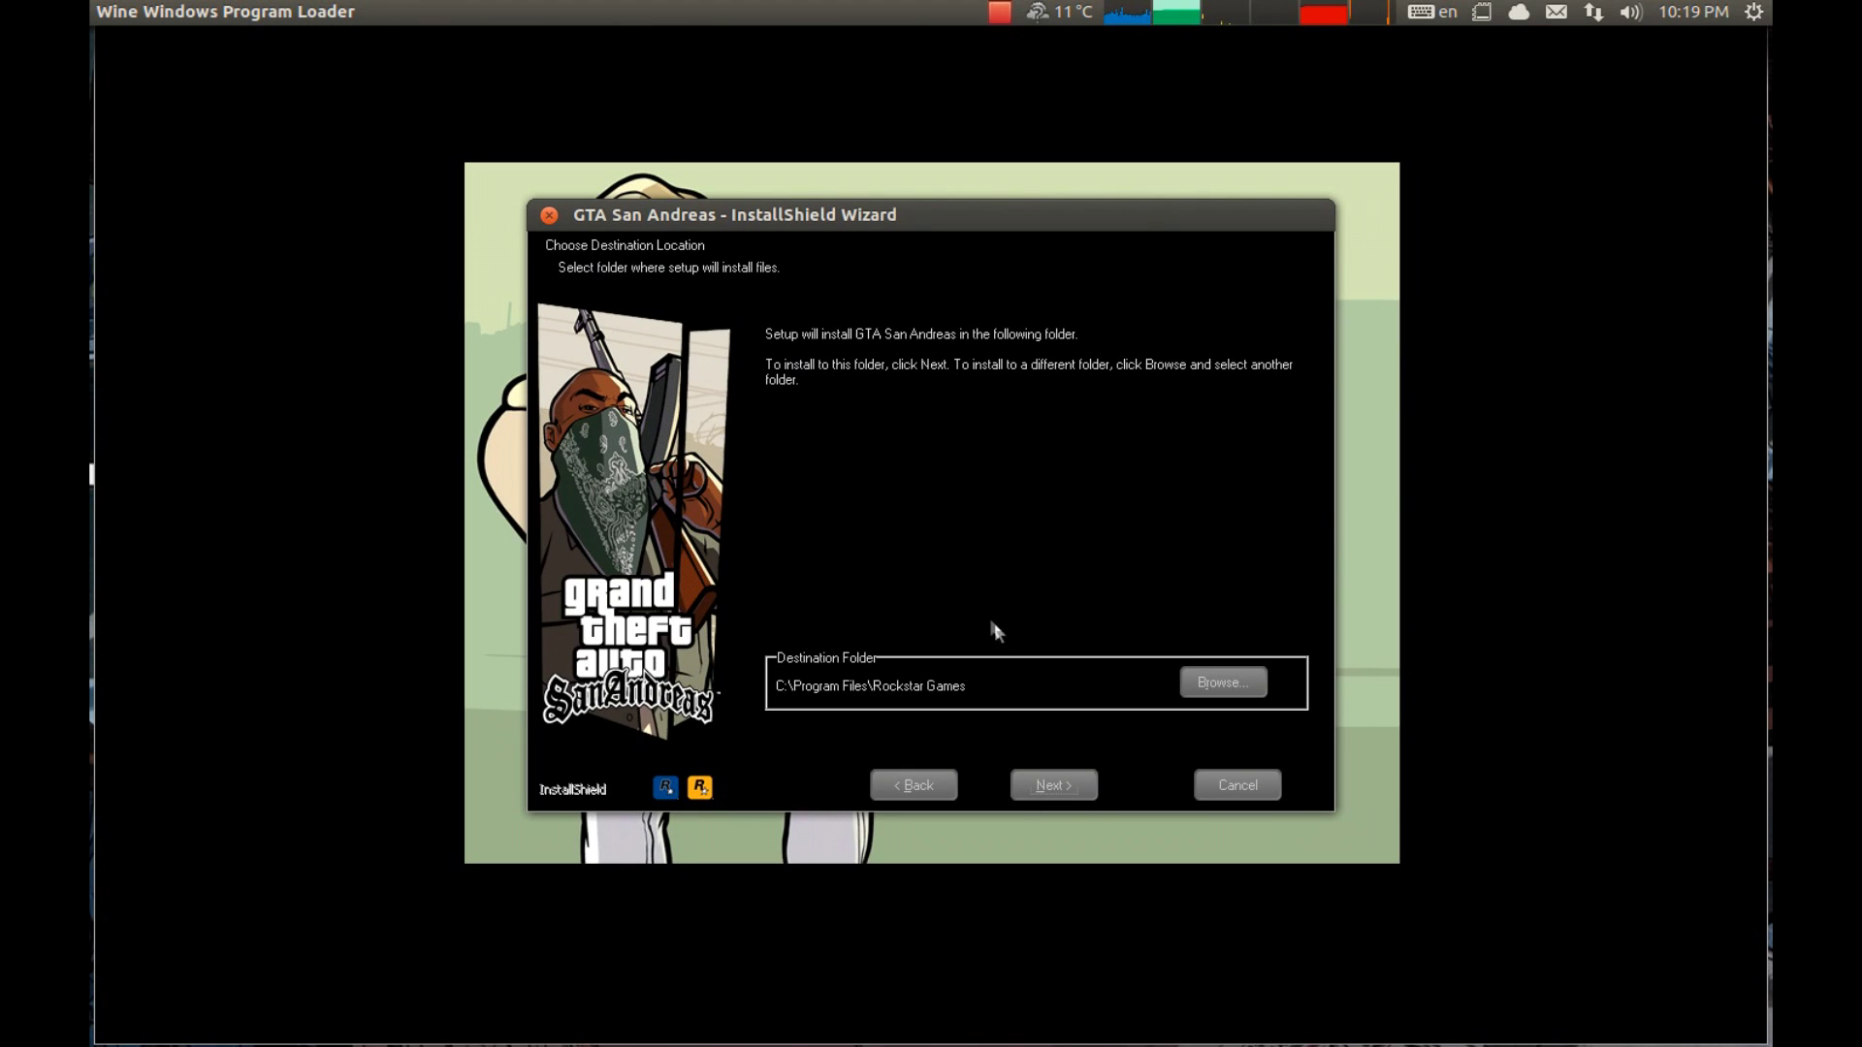
# Keep C:\Program Files\Rockstar Games, answer the registration and desktop shortcut prompts, and let installation finish
pyautogui.click(1094, 792)
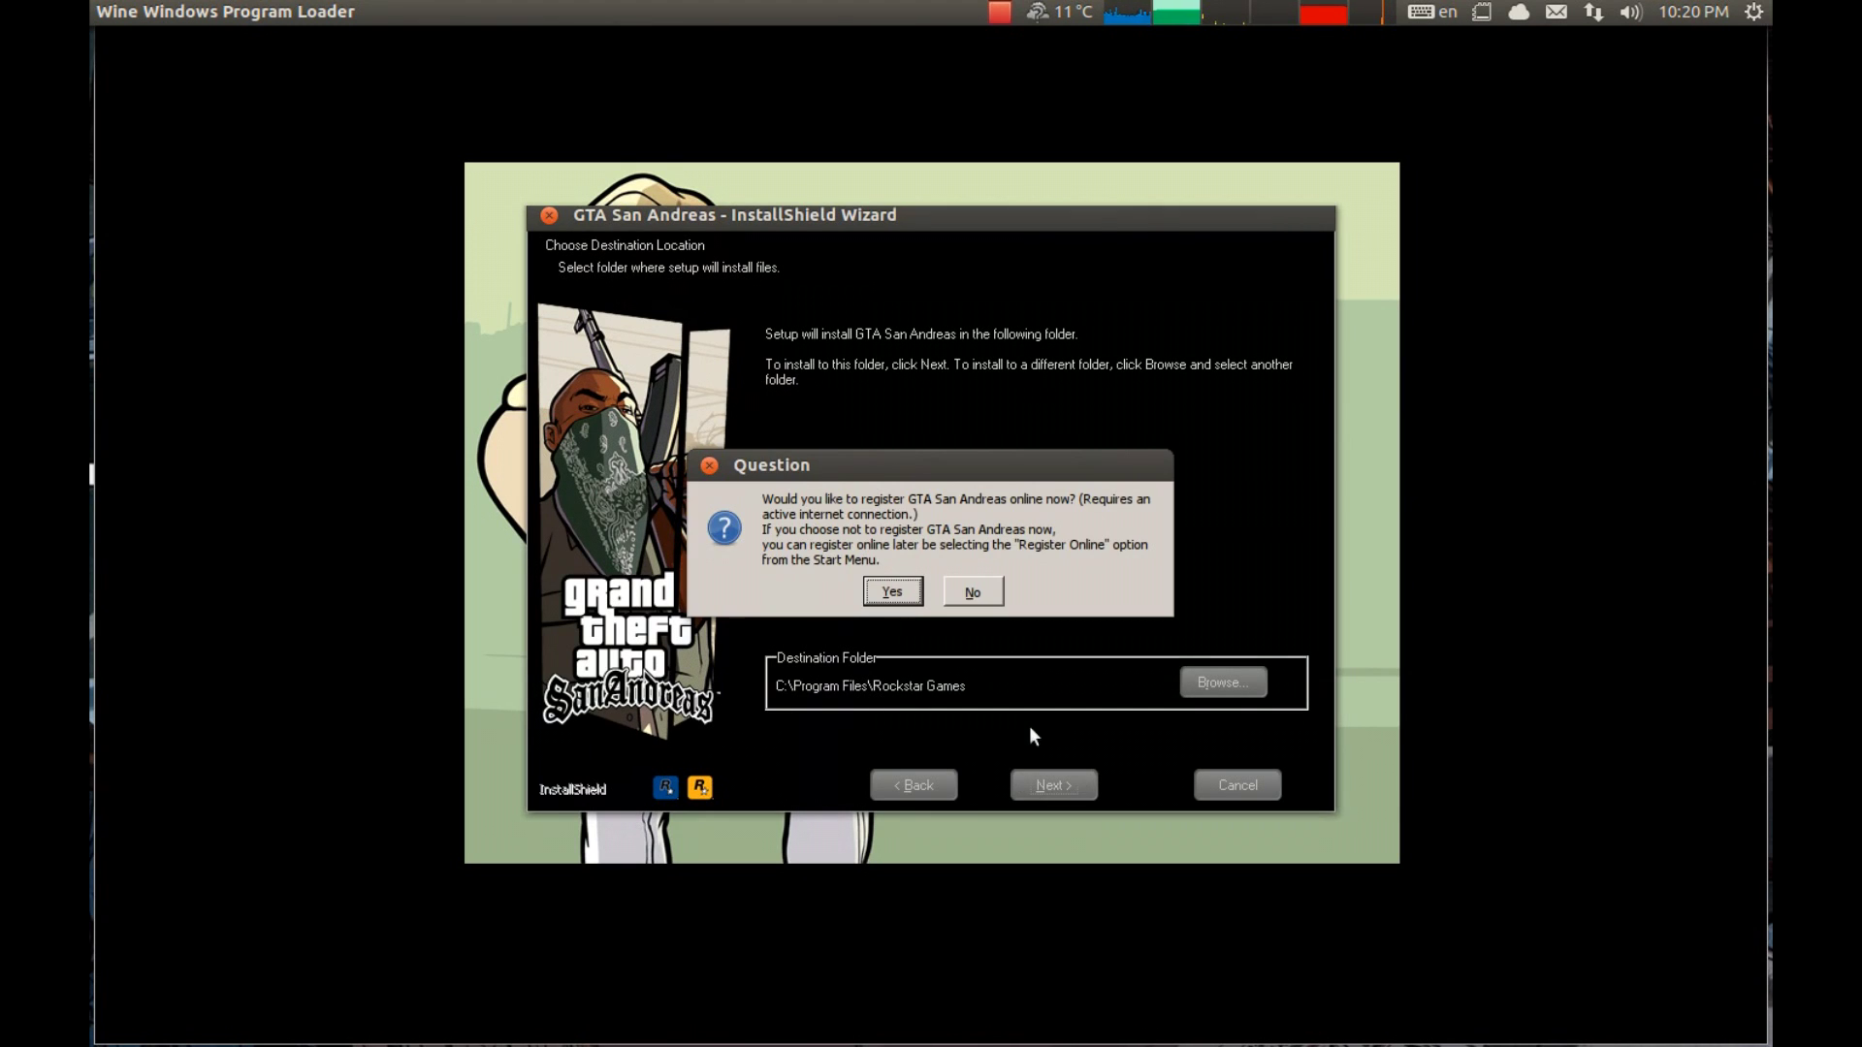
pyautogui.press('Return')
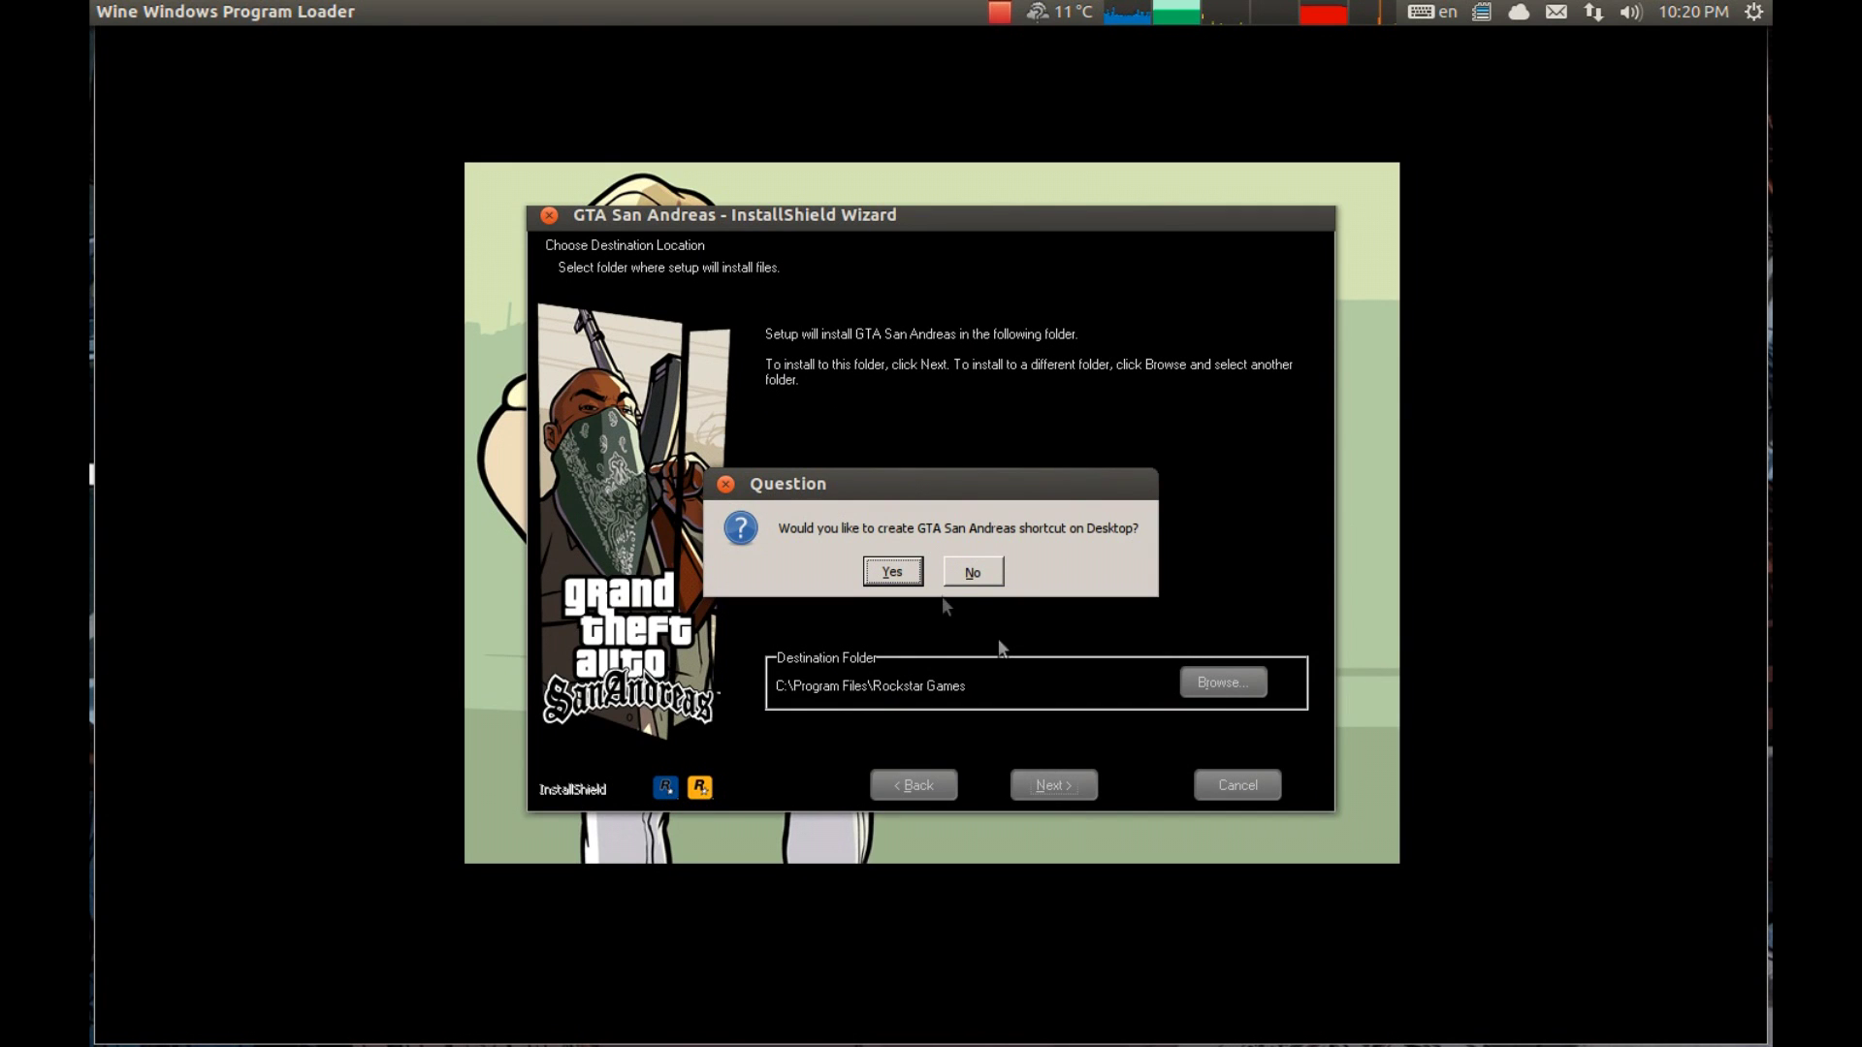
pyautogui.click(892, 571)
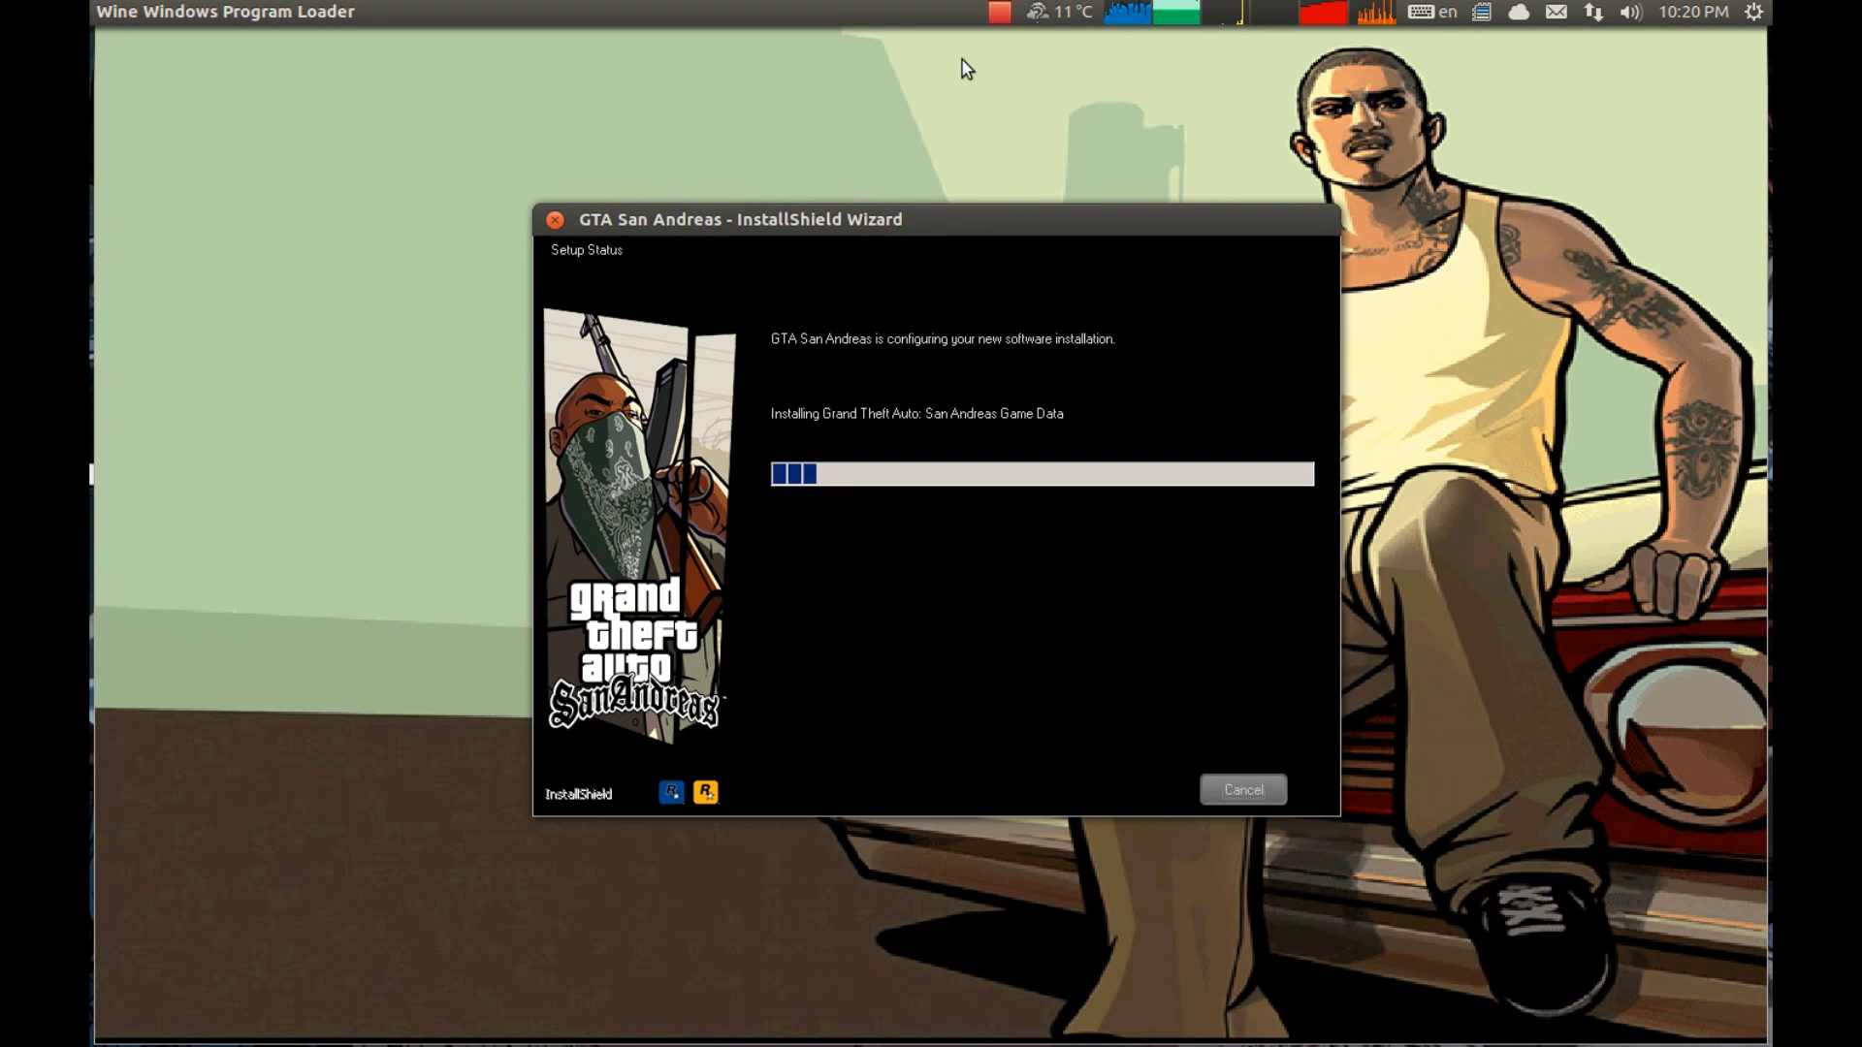
pyautogui.click(999, 13)
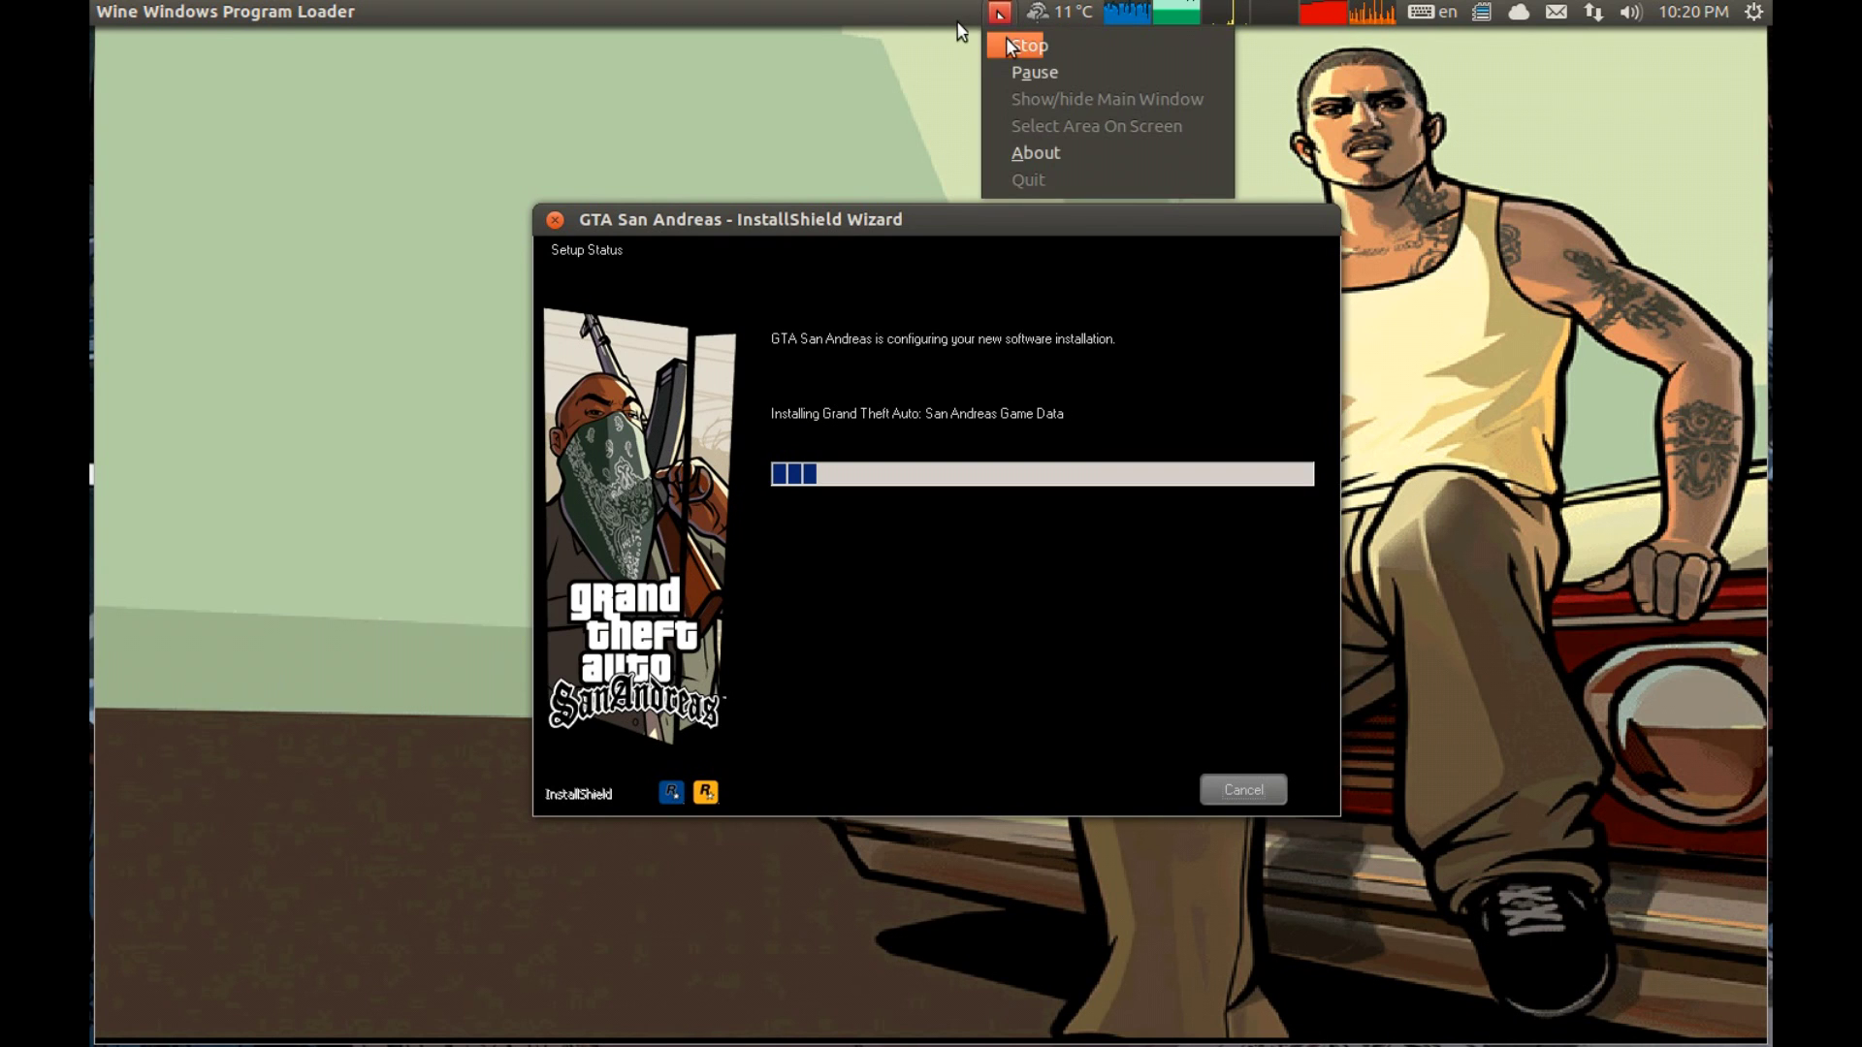
pyautogui.click(1018, 73)
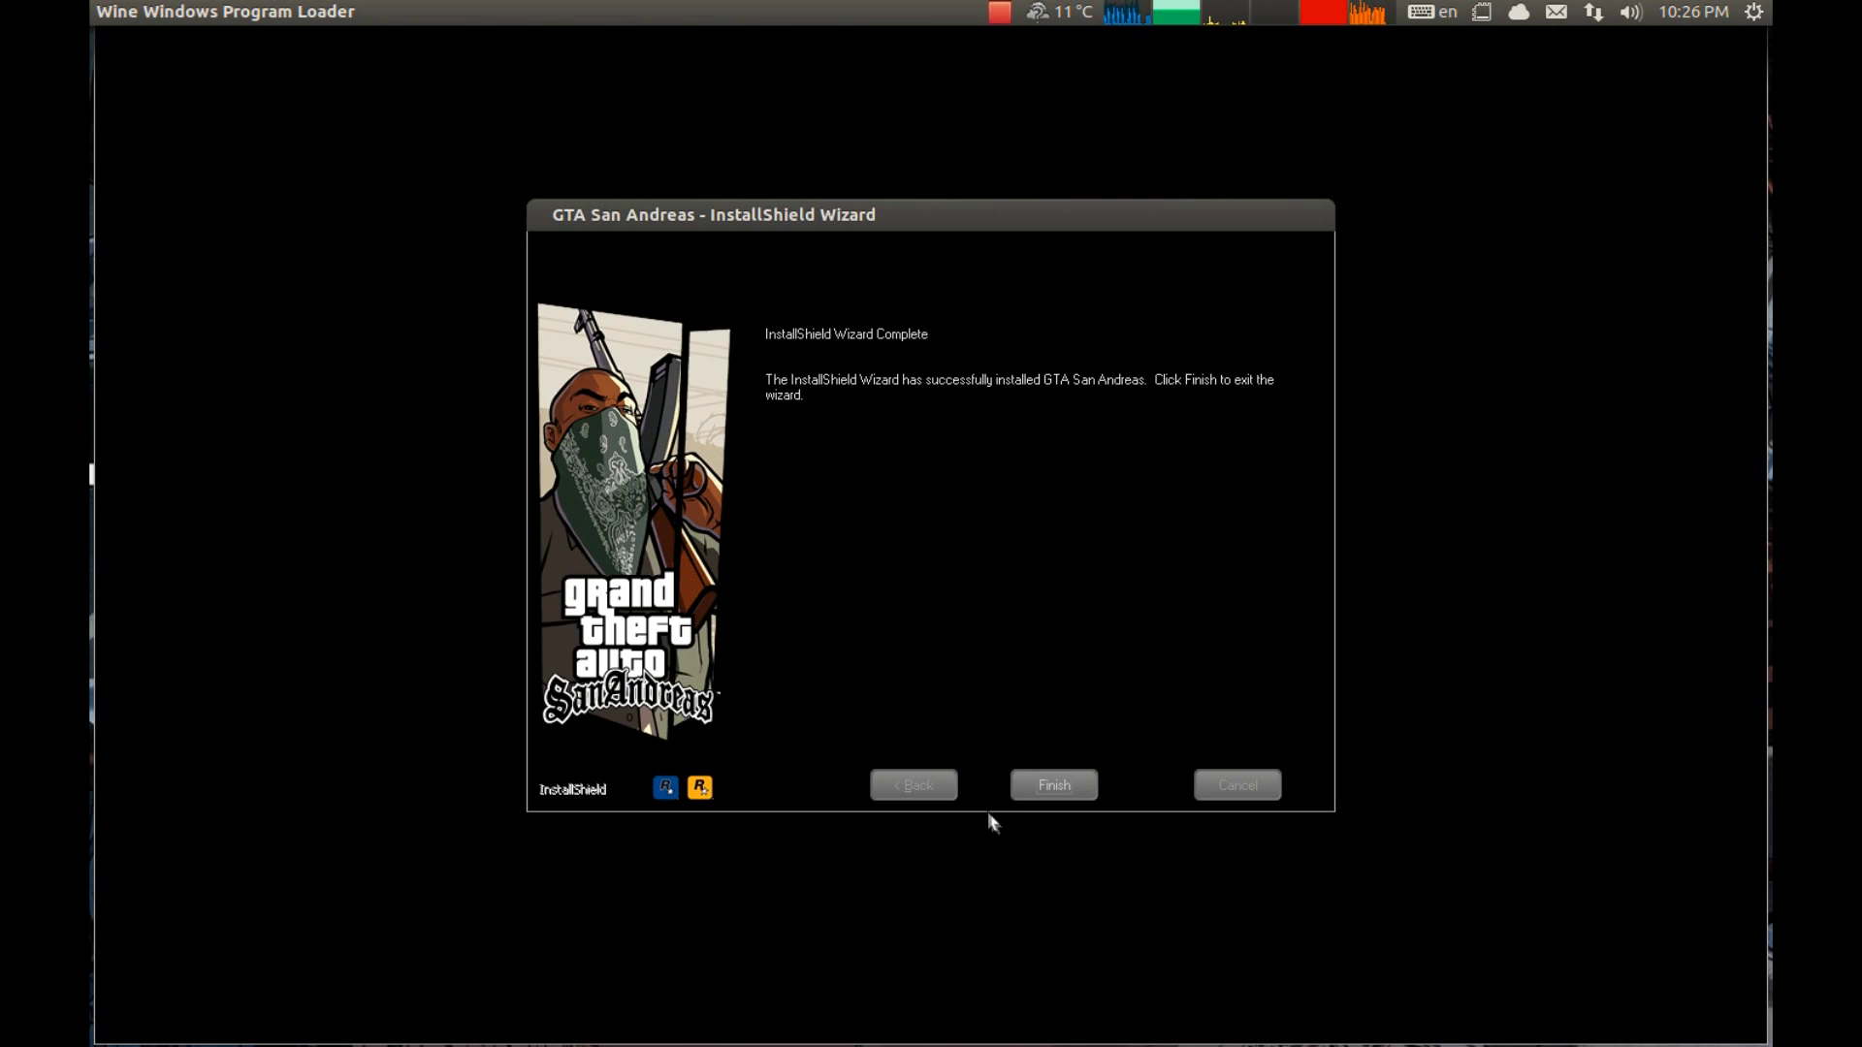
# Finish the installer, then open the GTA drive's directory from the configuration's Miscellaneous tab
pyautogui.click(1021, 797)
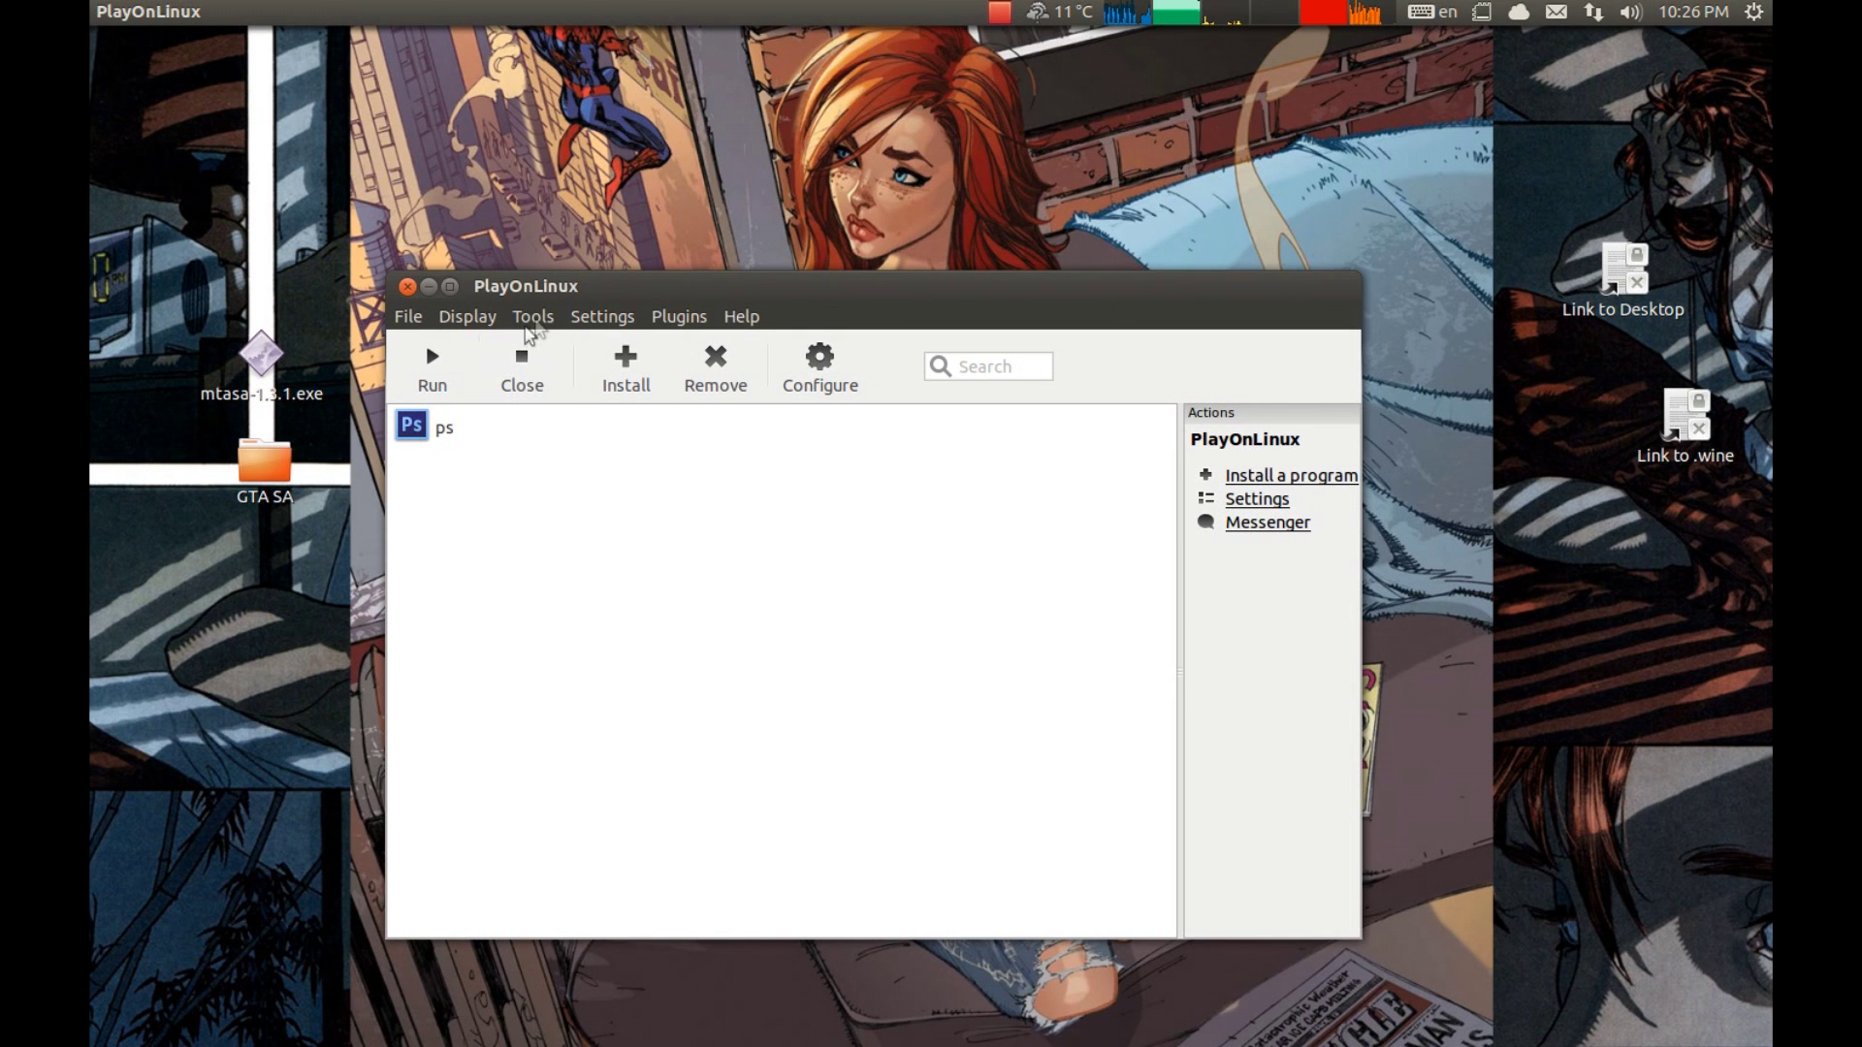
pyautogui.moveTo(560, 282); pyautogui.dragTo(665, 287)
pyautogui.click(417, 625)
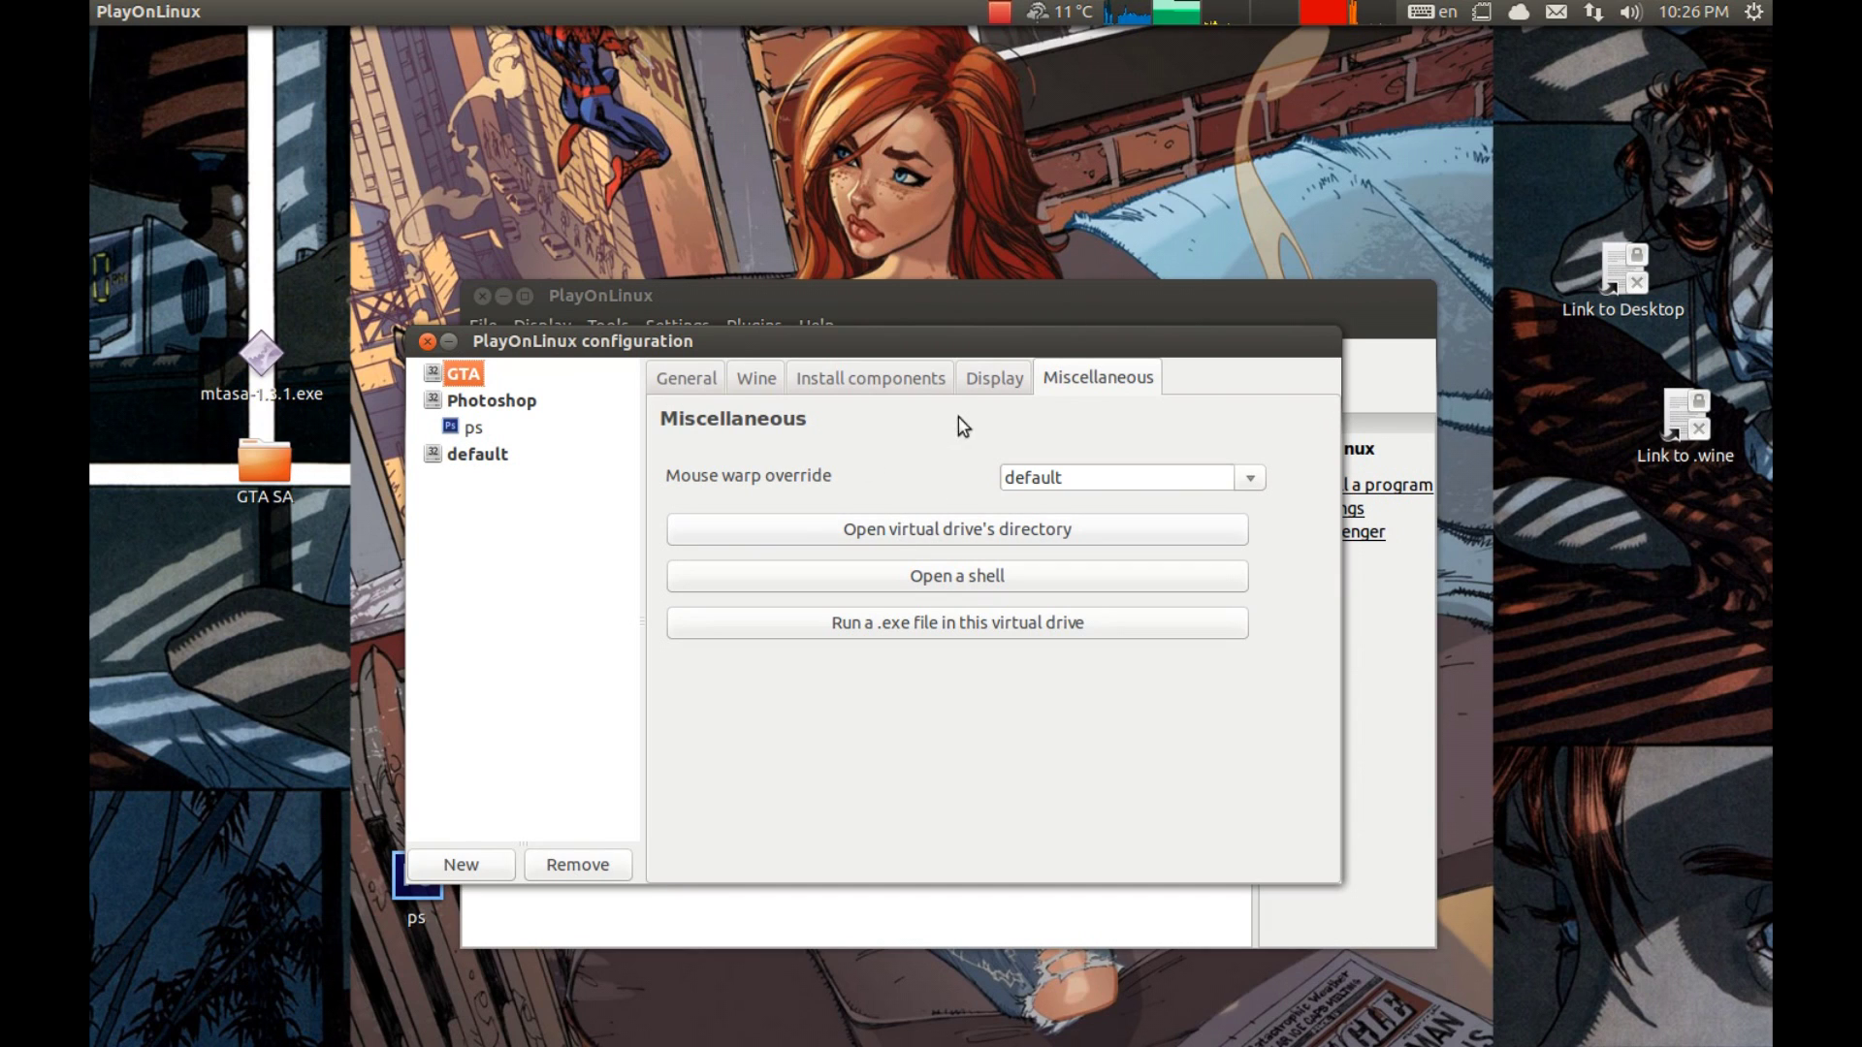
pyautogui.click(893, 537)
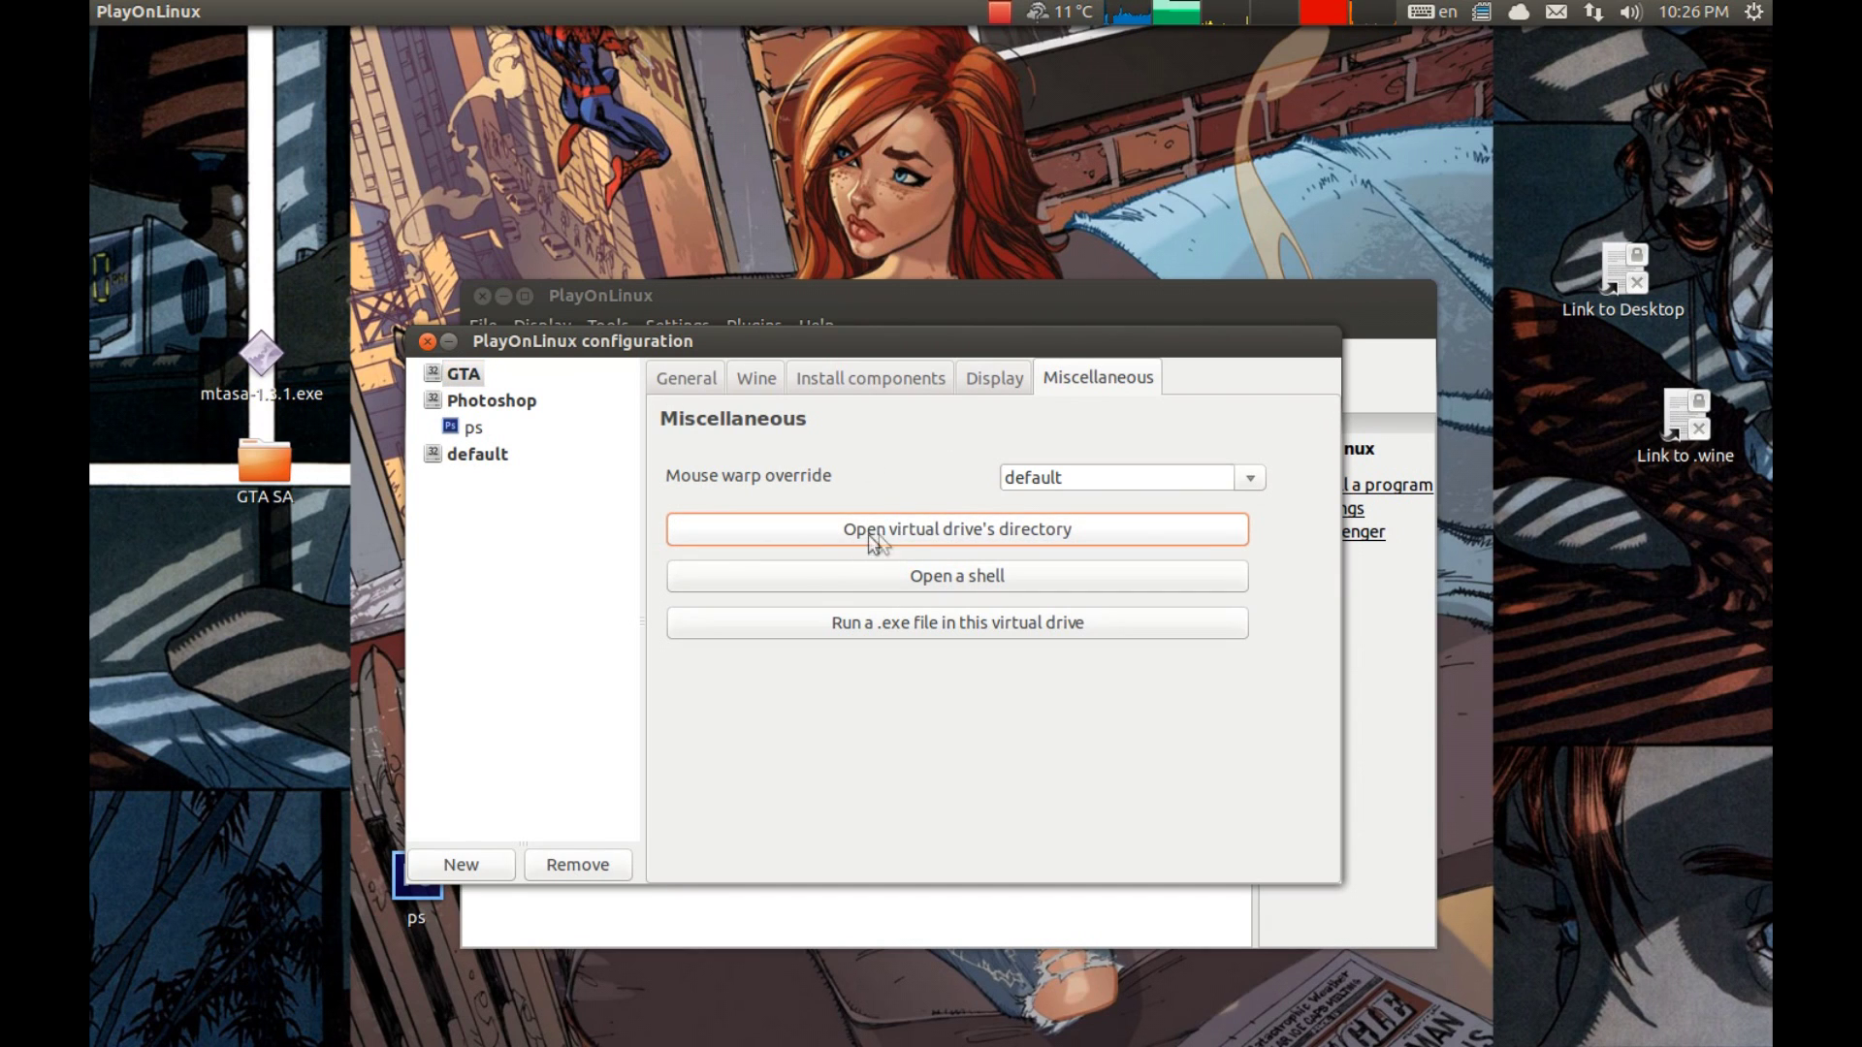
# Permanently delete gta_sa.exe from the GTA drive's Program Files/Rockstar Games/GTA San Andreas folder
pyautogui.moveTo(1010, 78); pyautogui.dragTo(853, 124)
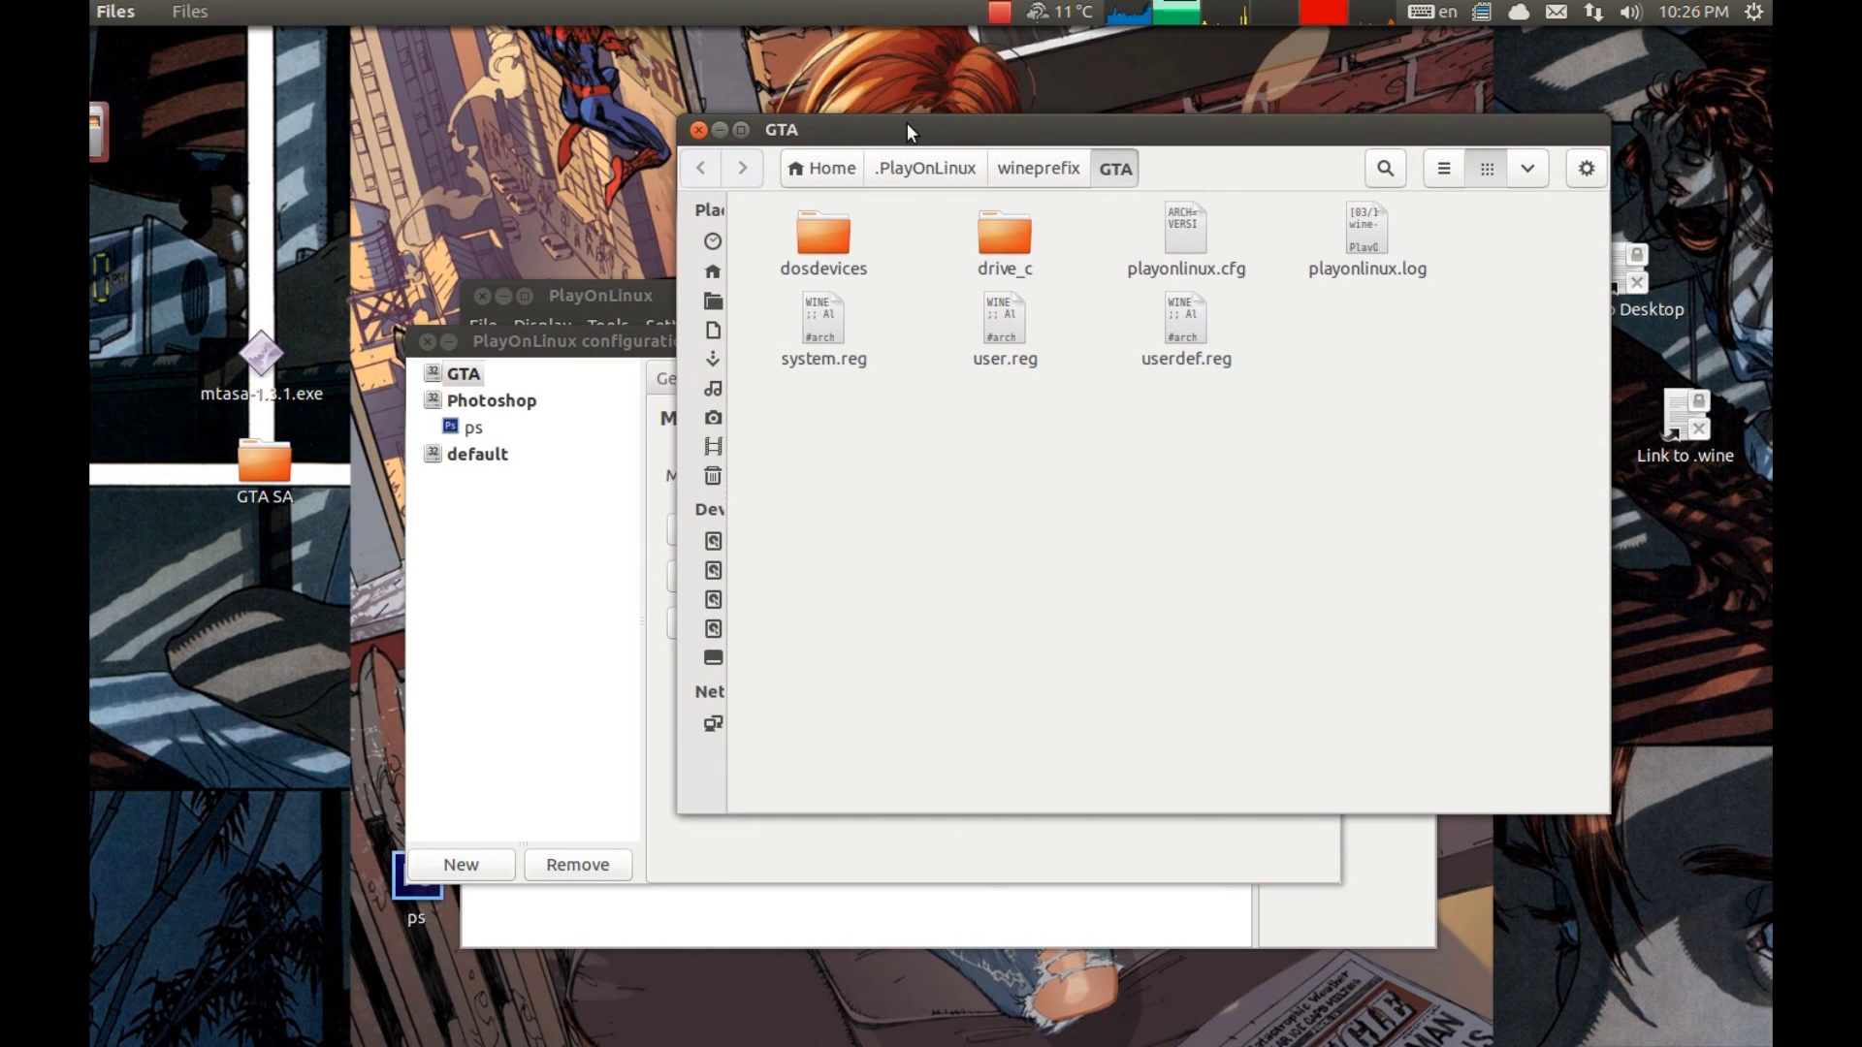
pyautogui.click(270, 445)
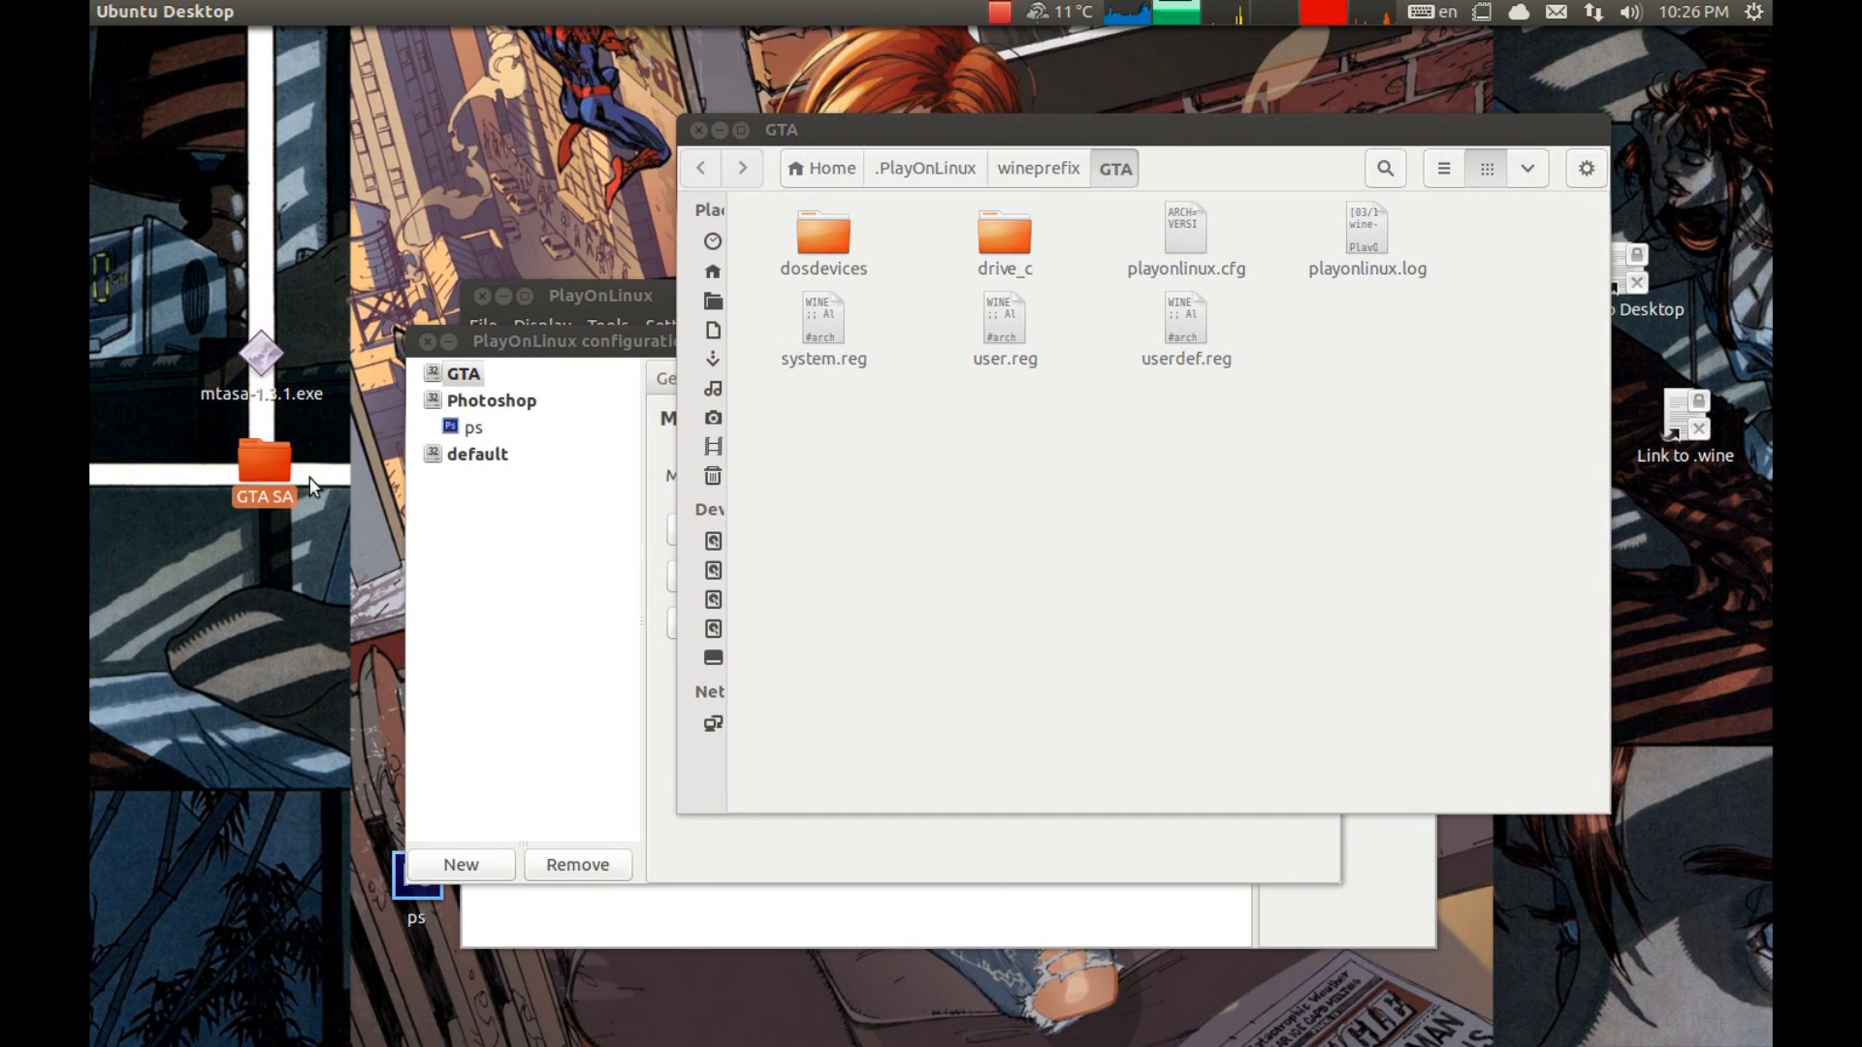
pyautogui.doubleClick(999, 255)
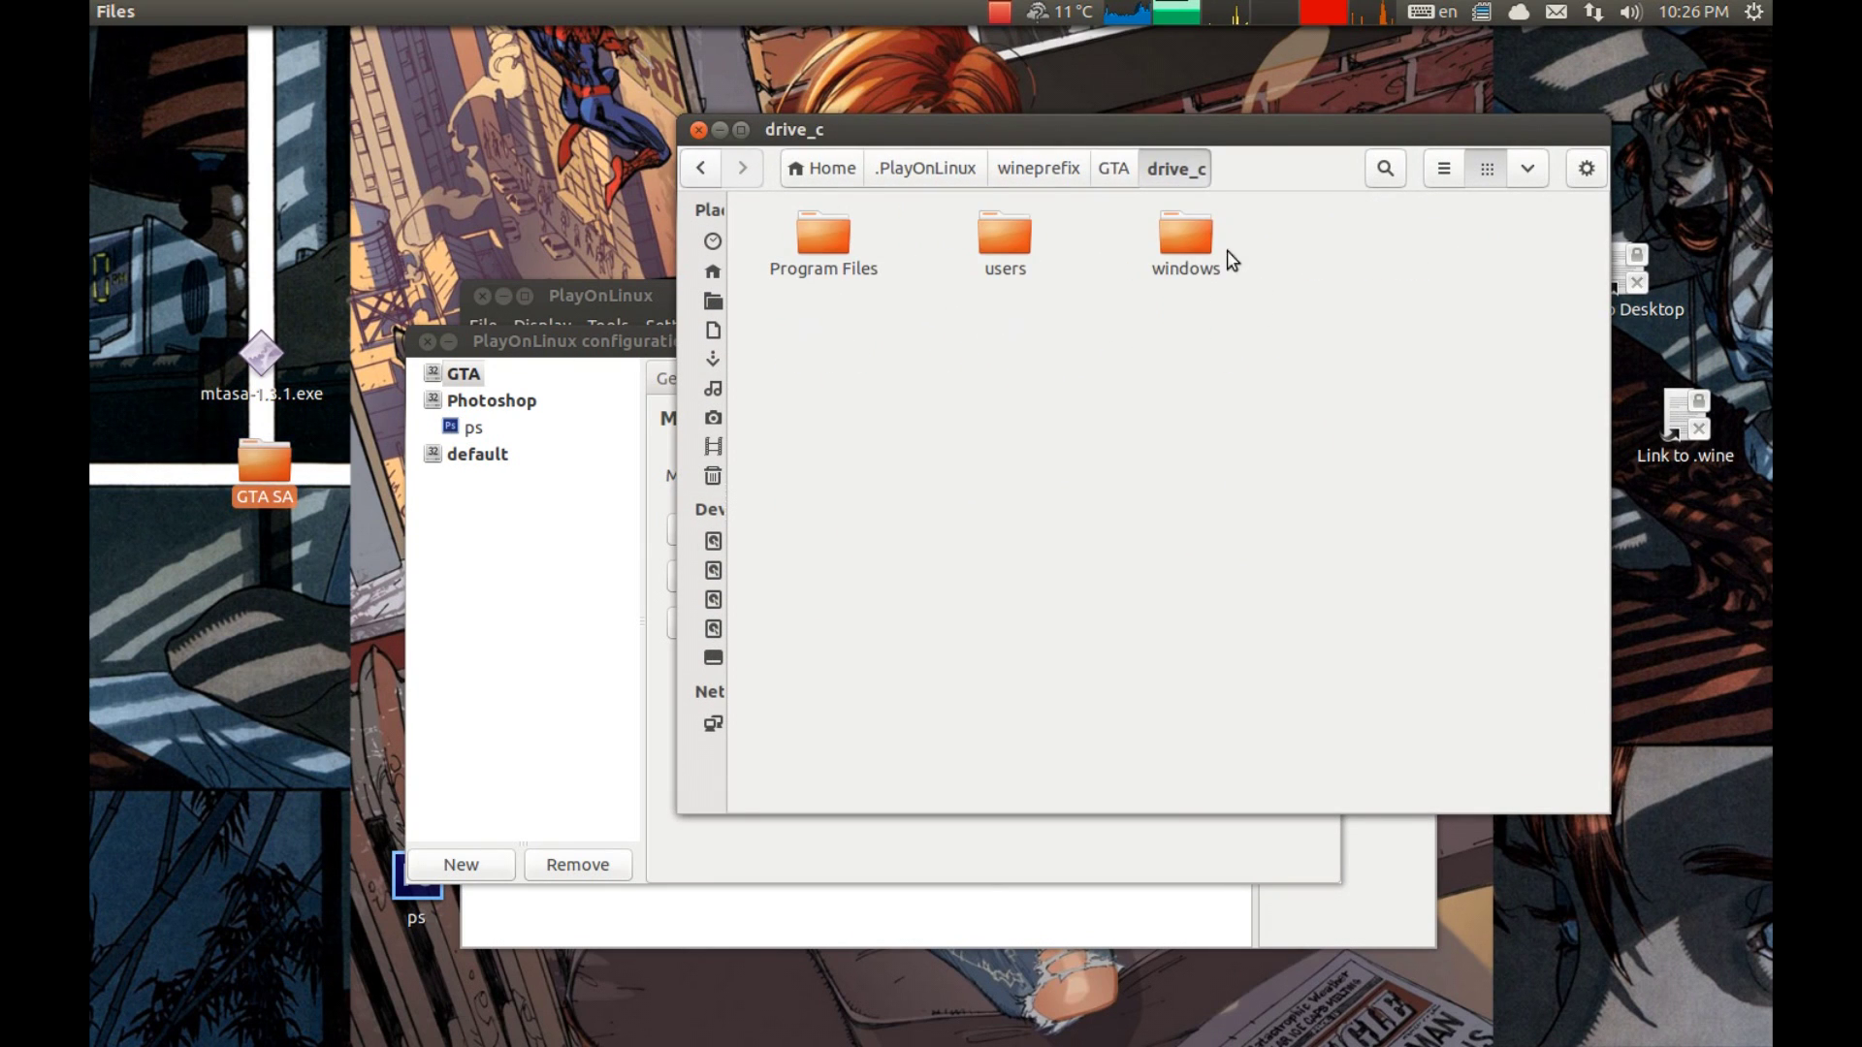
pyautogui.doubleClick(824, 237)
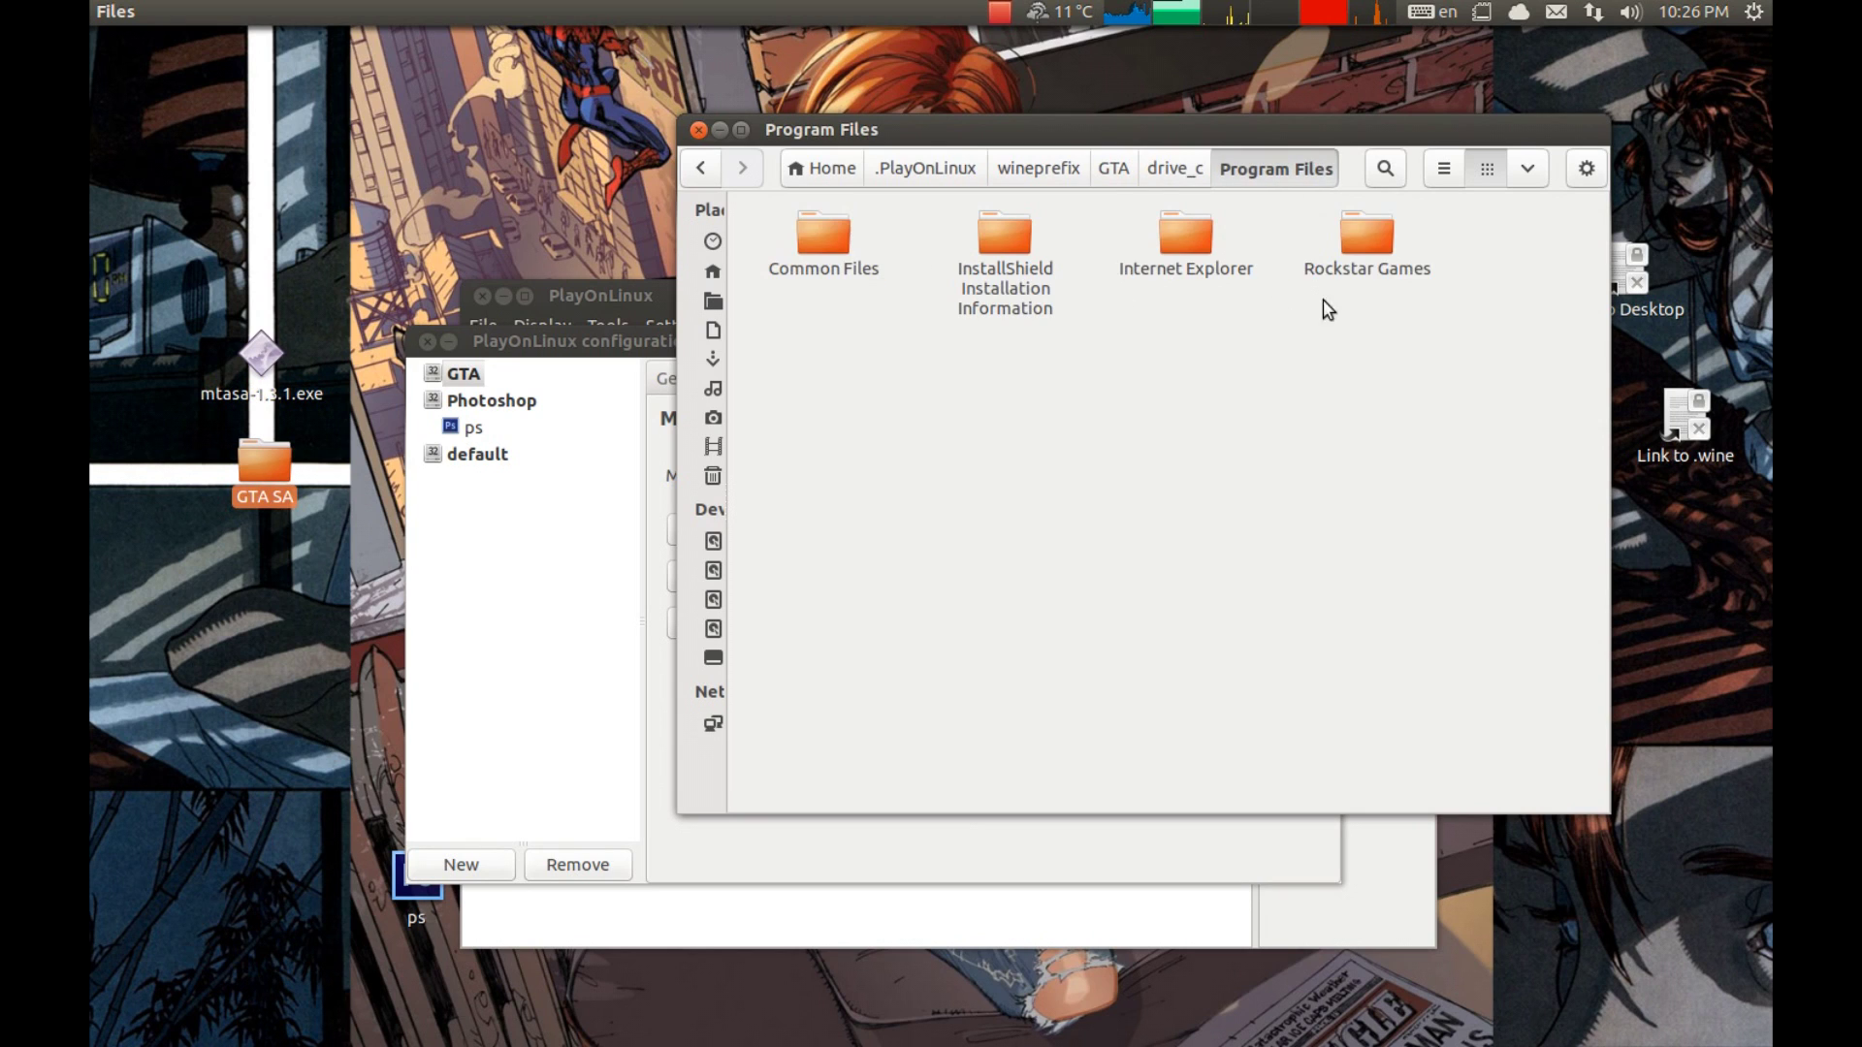
pyautogui.click(1369, 231)
pyautogui.doubleClick(1358, 229)
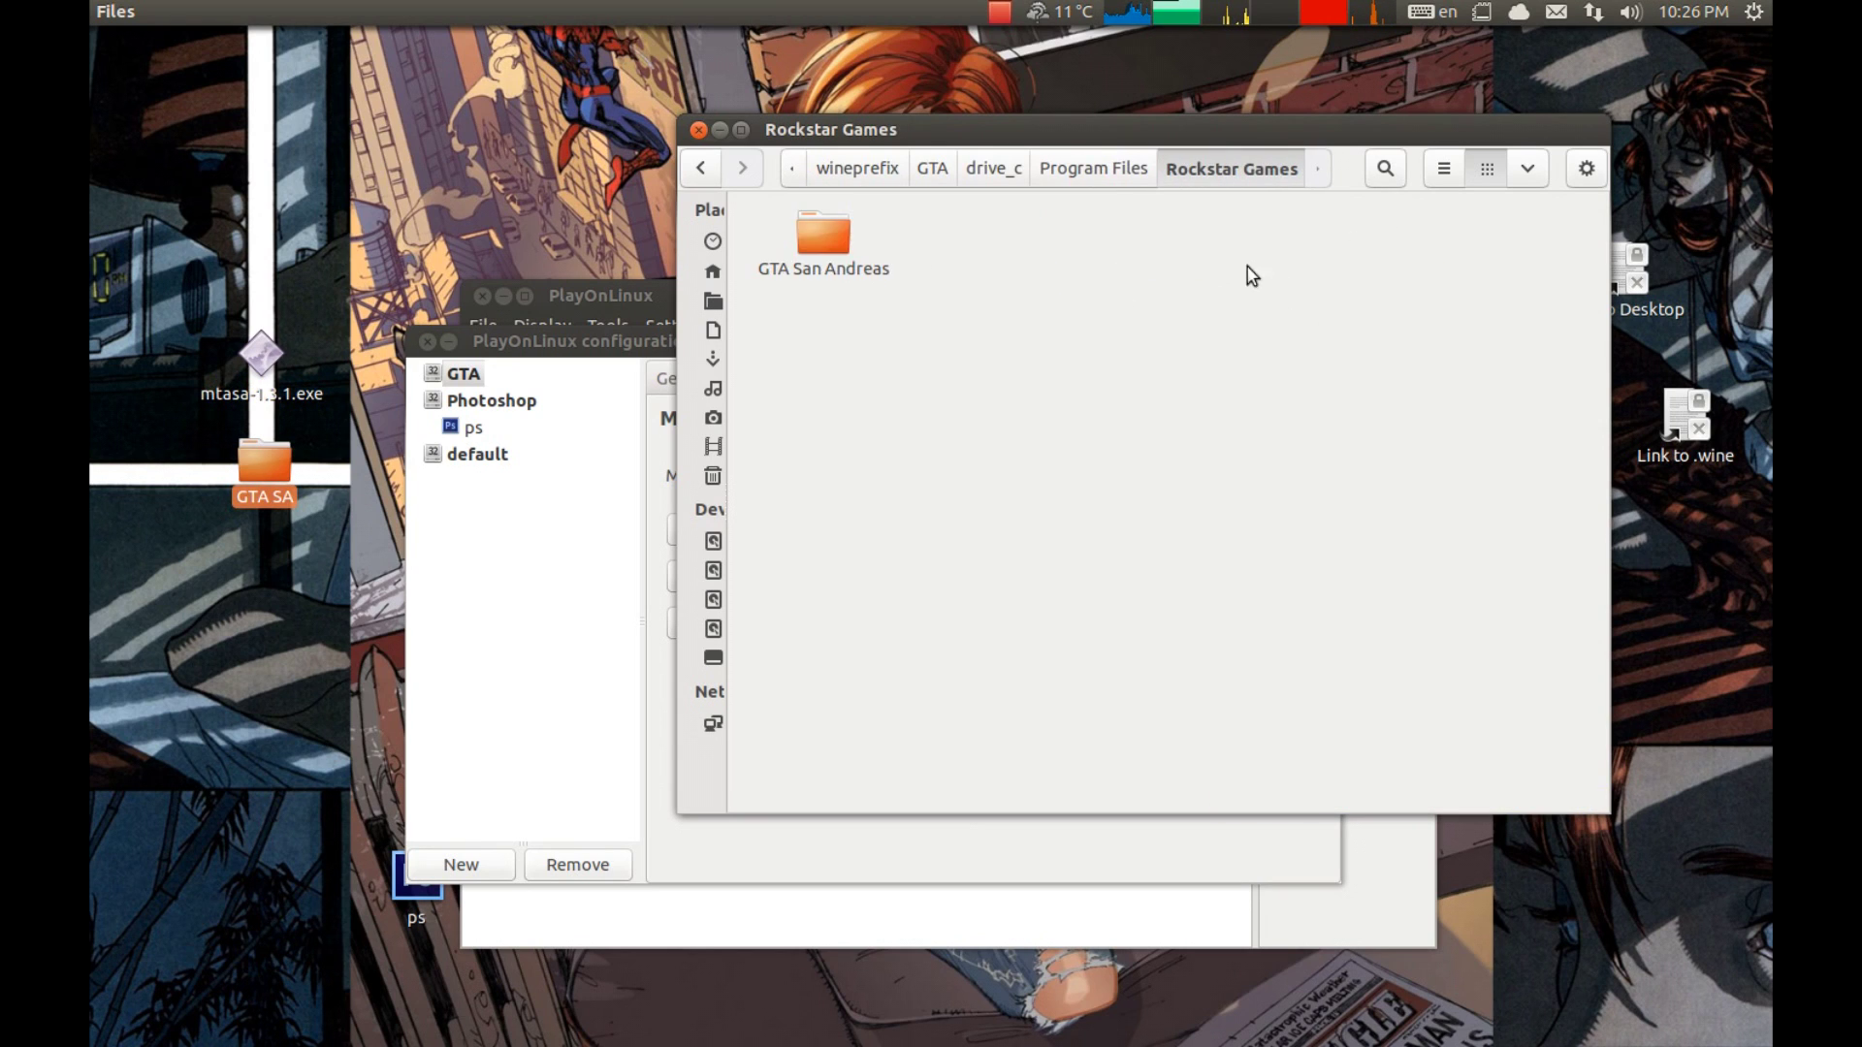
pyautogui.doubleClick(824, 238)
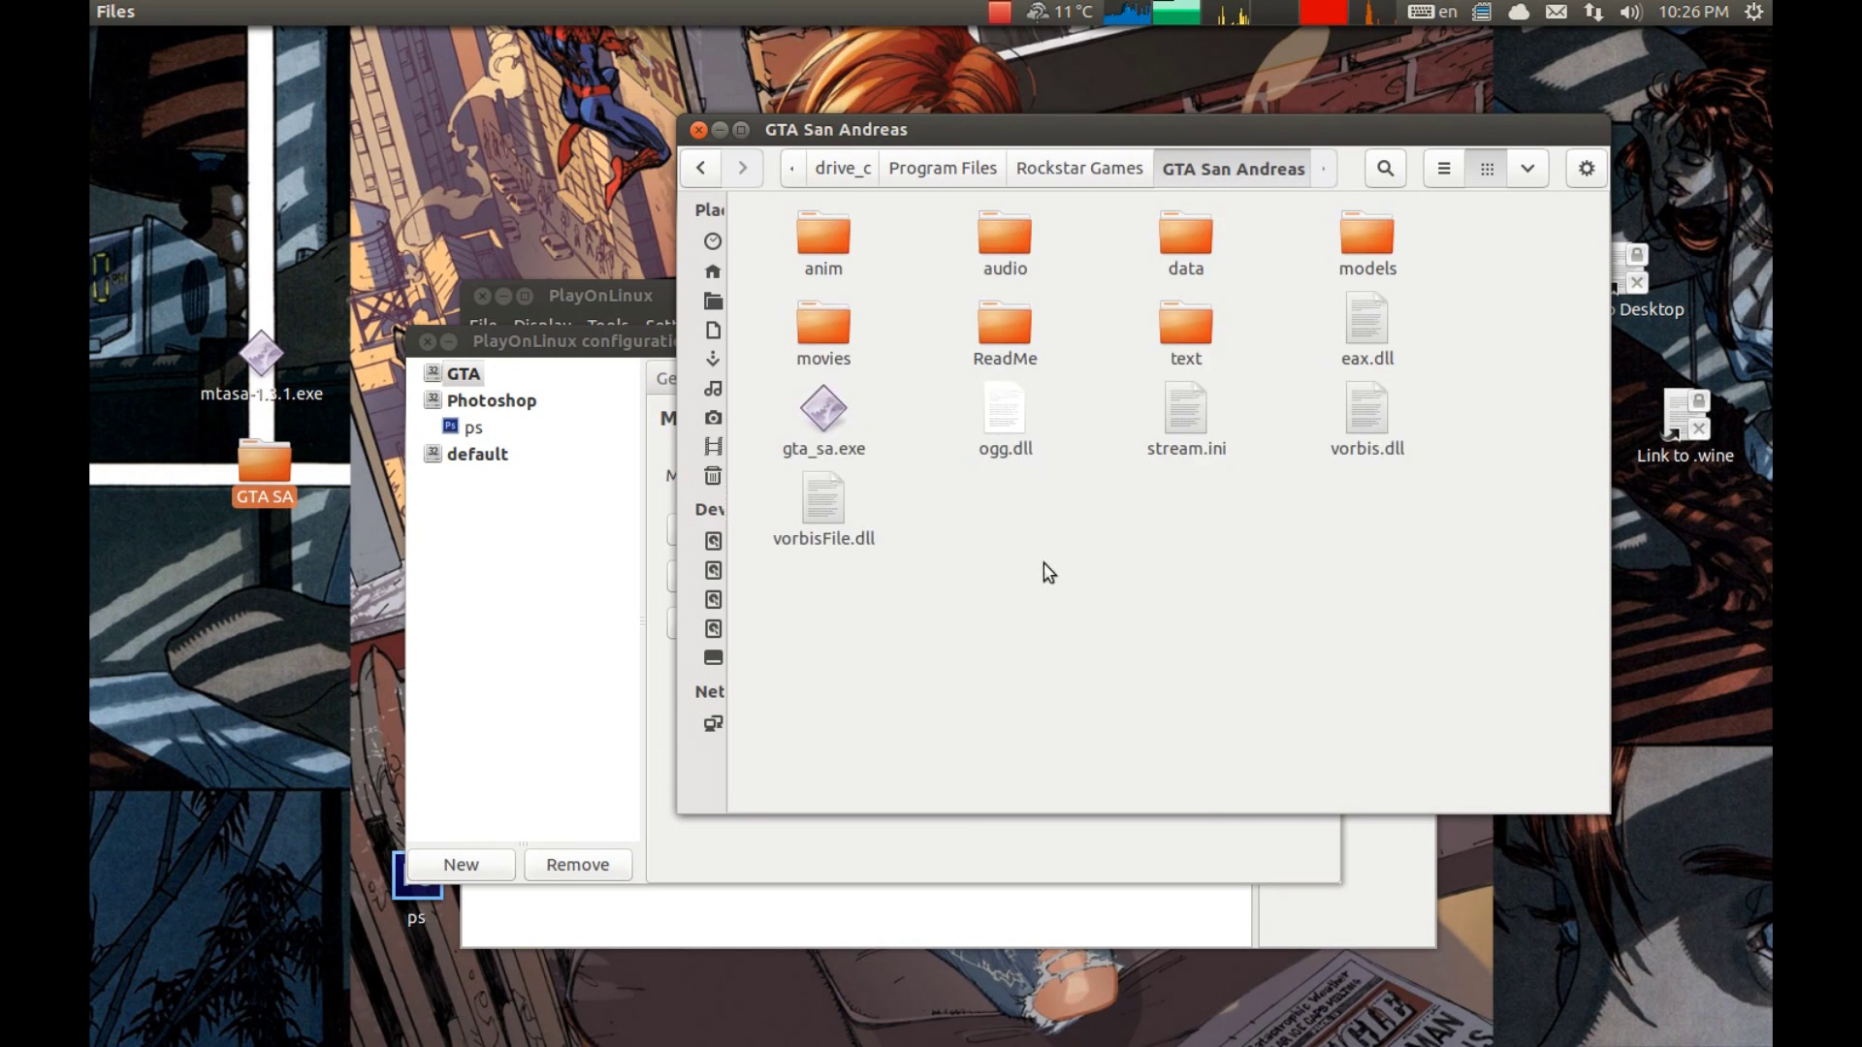
pyautogui.click(850, 446)
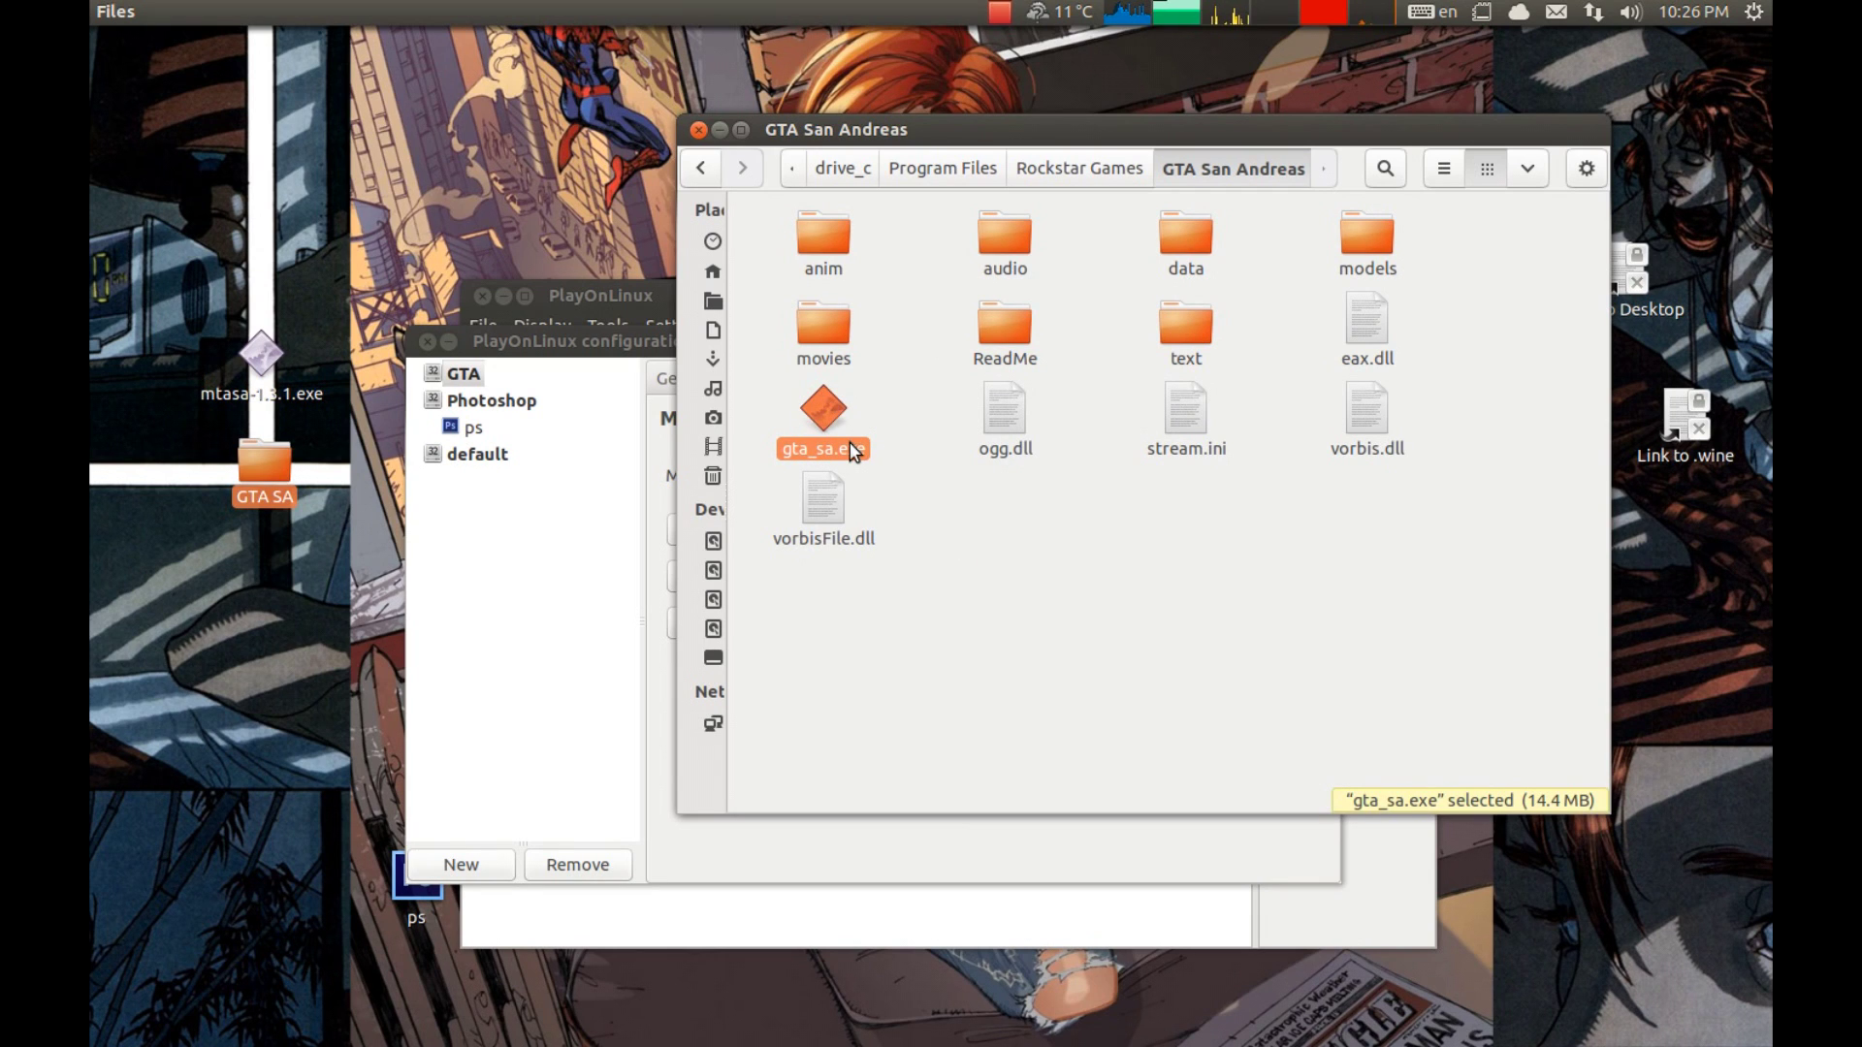
pyautogui.hotkey('shift', 'Delete')
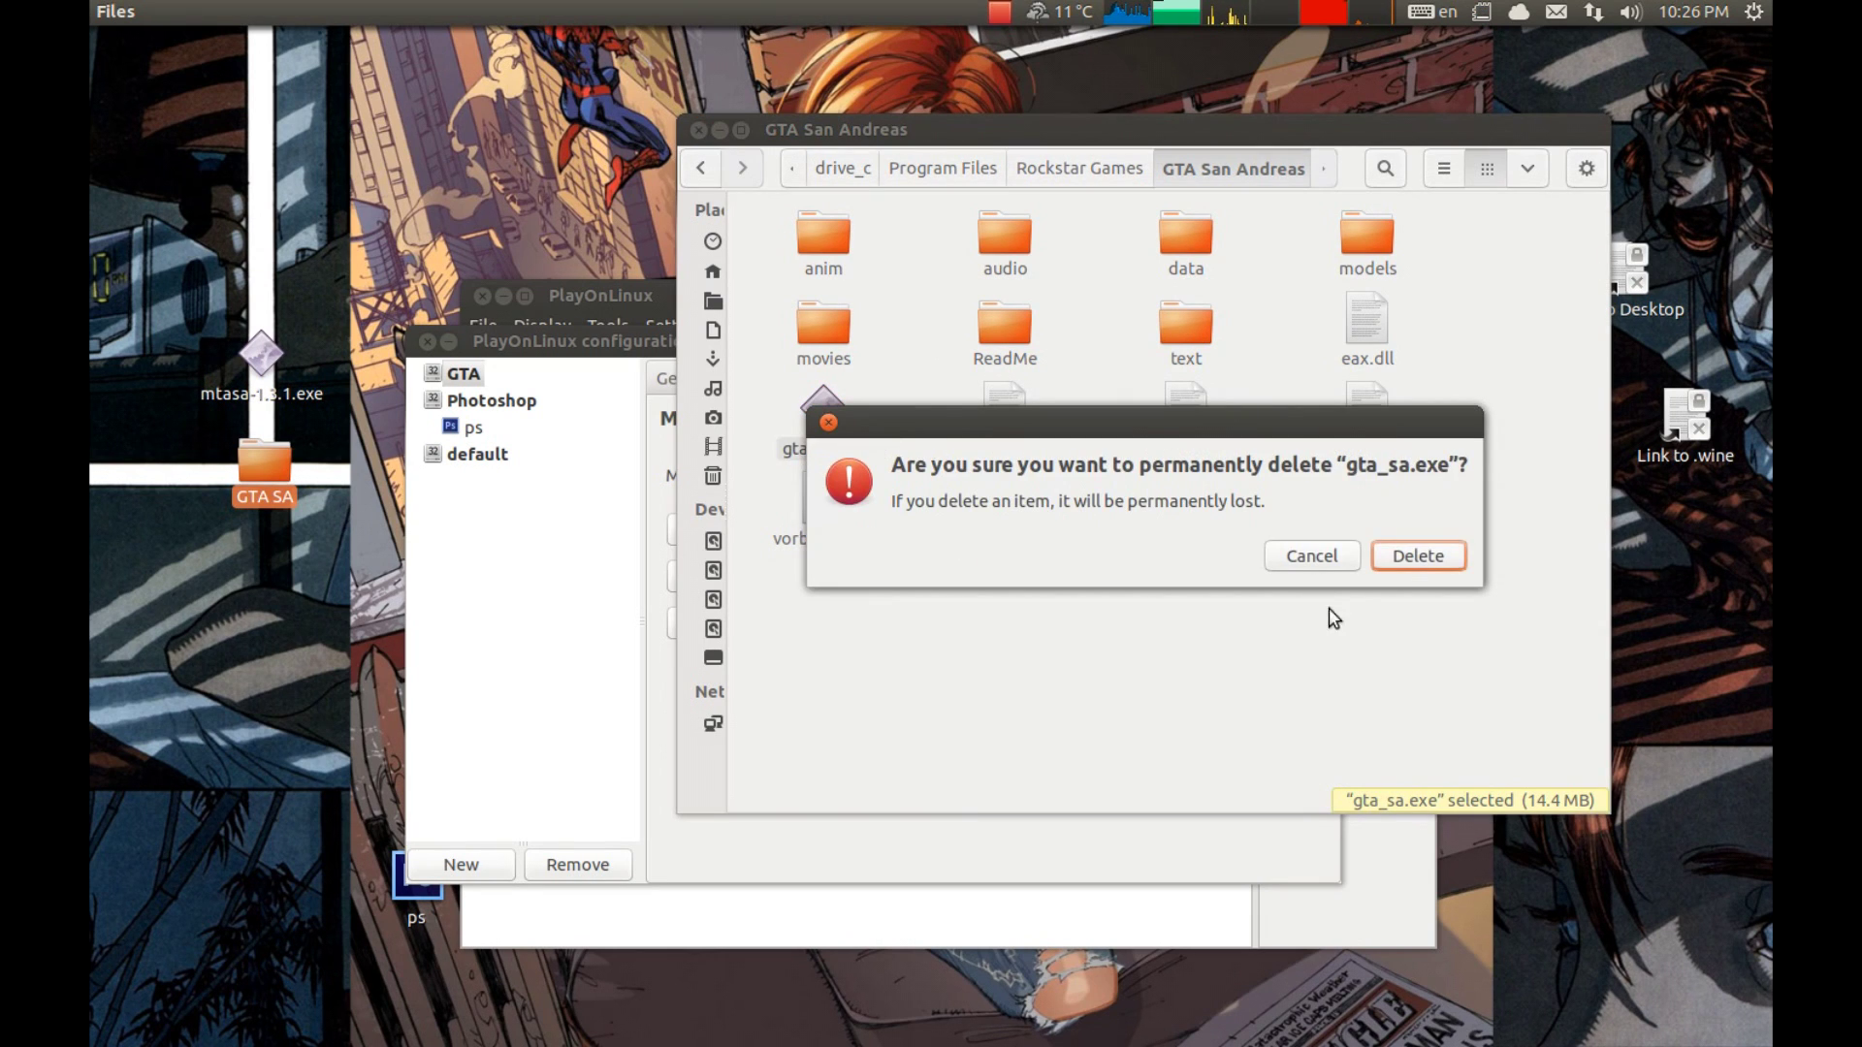
pyautogui.click(1418, 555)
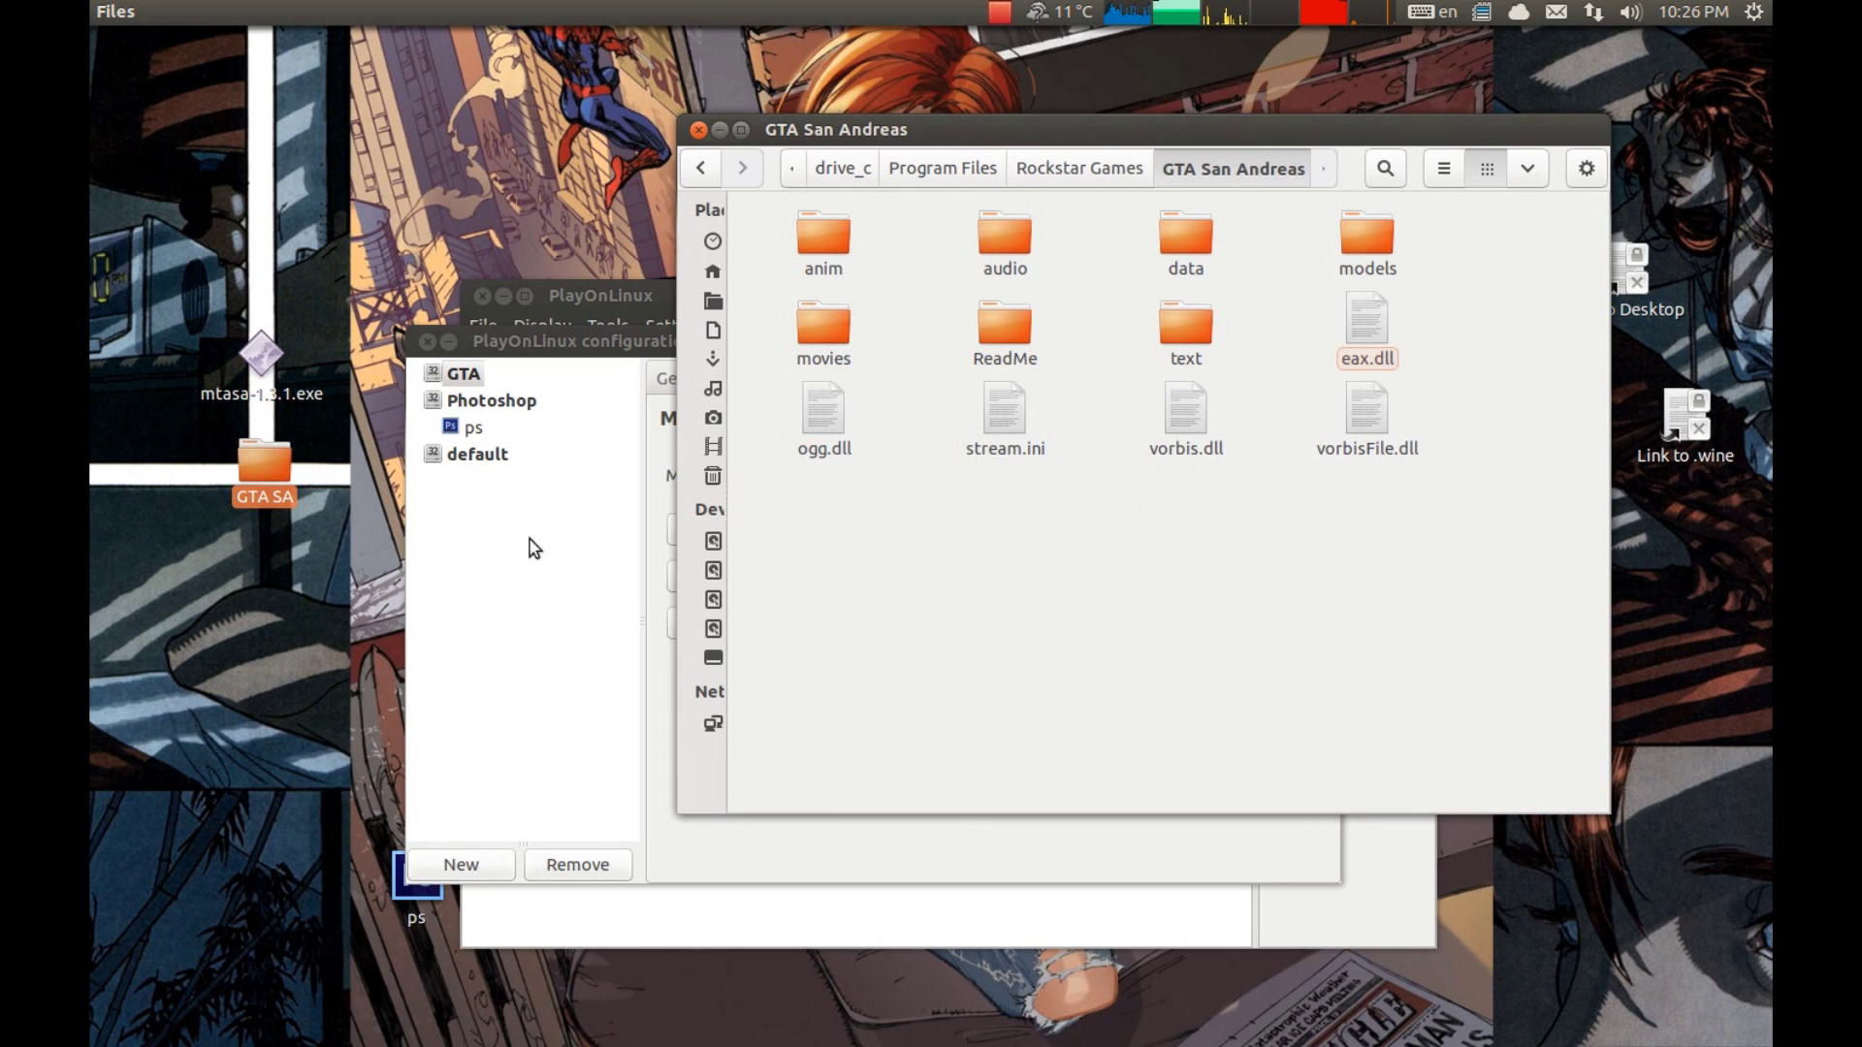
# Copy GTA_SA.EXE from the desktop GTA SA folder and paste it into the GTA San Andreas folder
pyautogui.doubleClick(277, 479)
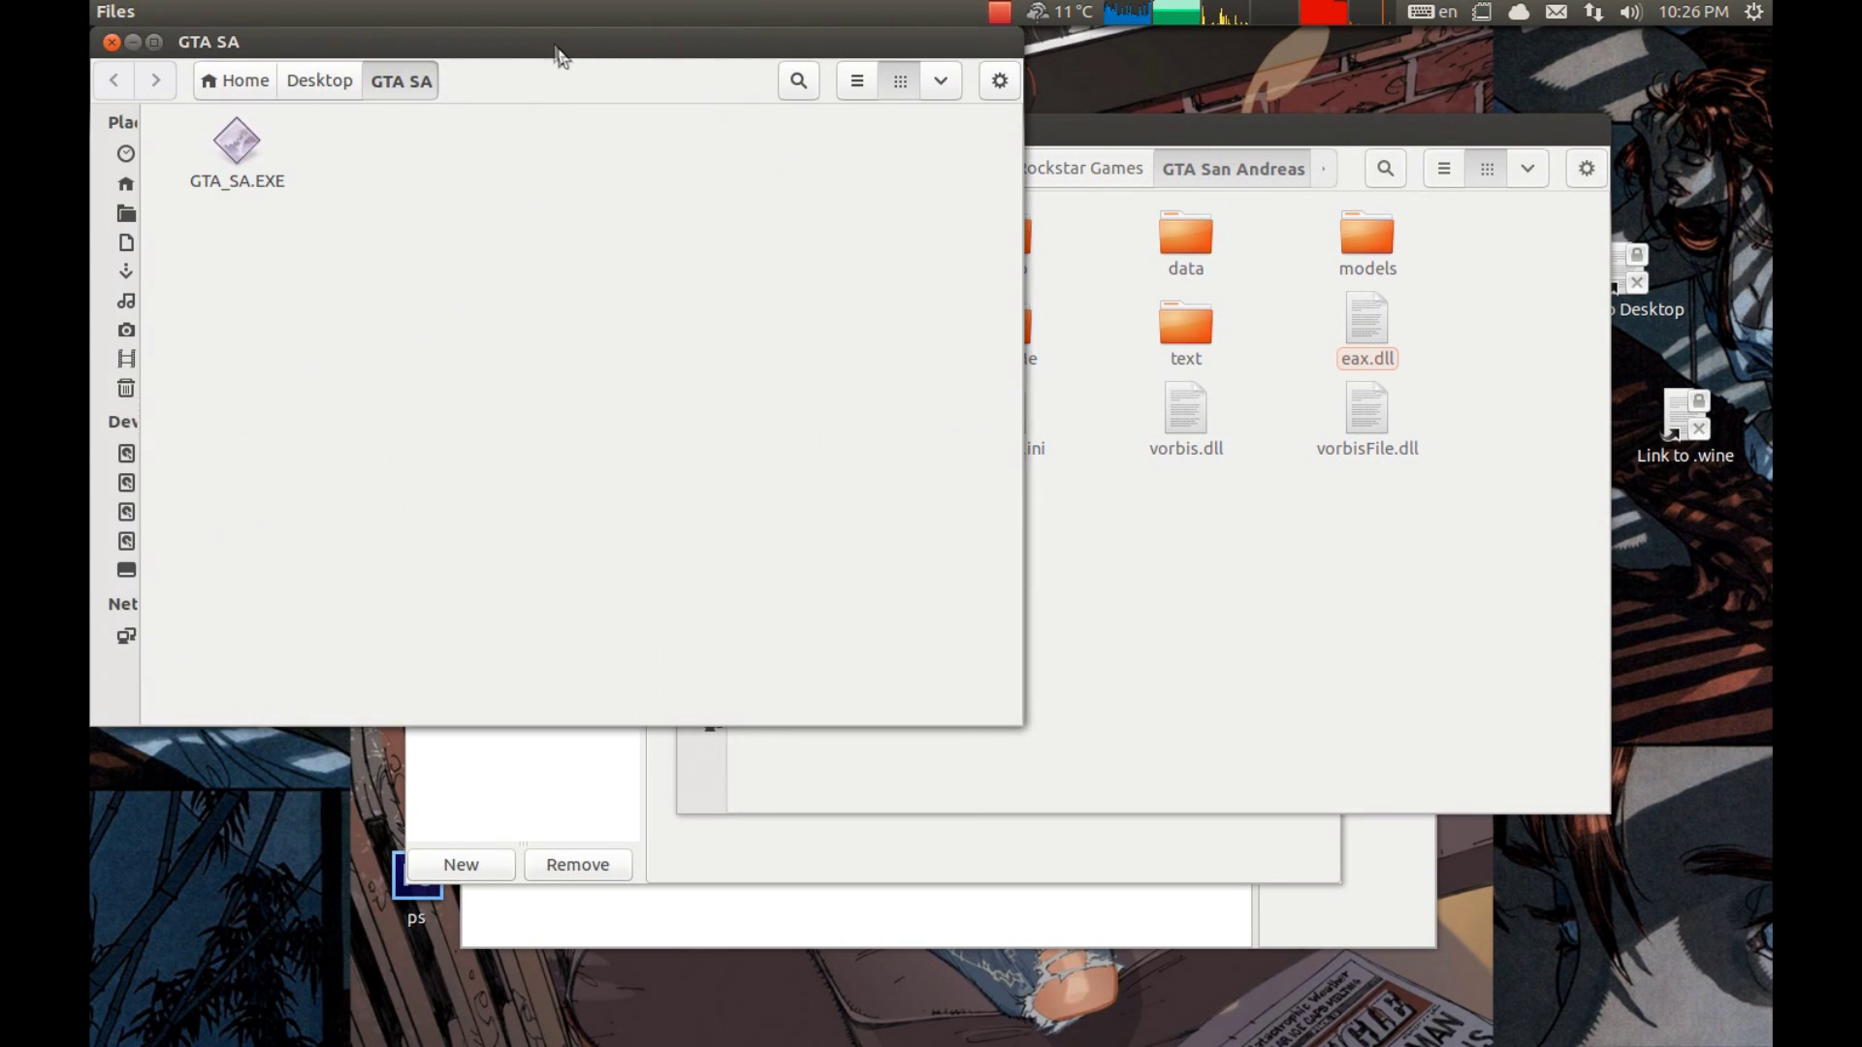
pyautogui.moveTo(553, 54); pyautogui.dragTo(682, 269)
pyautogui.moveTo(511, 501); pyautogui.dragTo(357, 374)
pyautogui.rightClick(357, 374)
pyautogui.press('Escape')
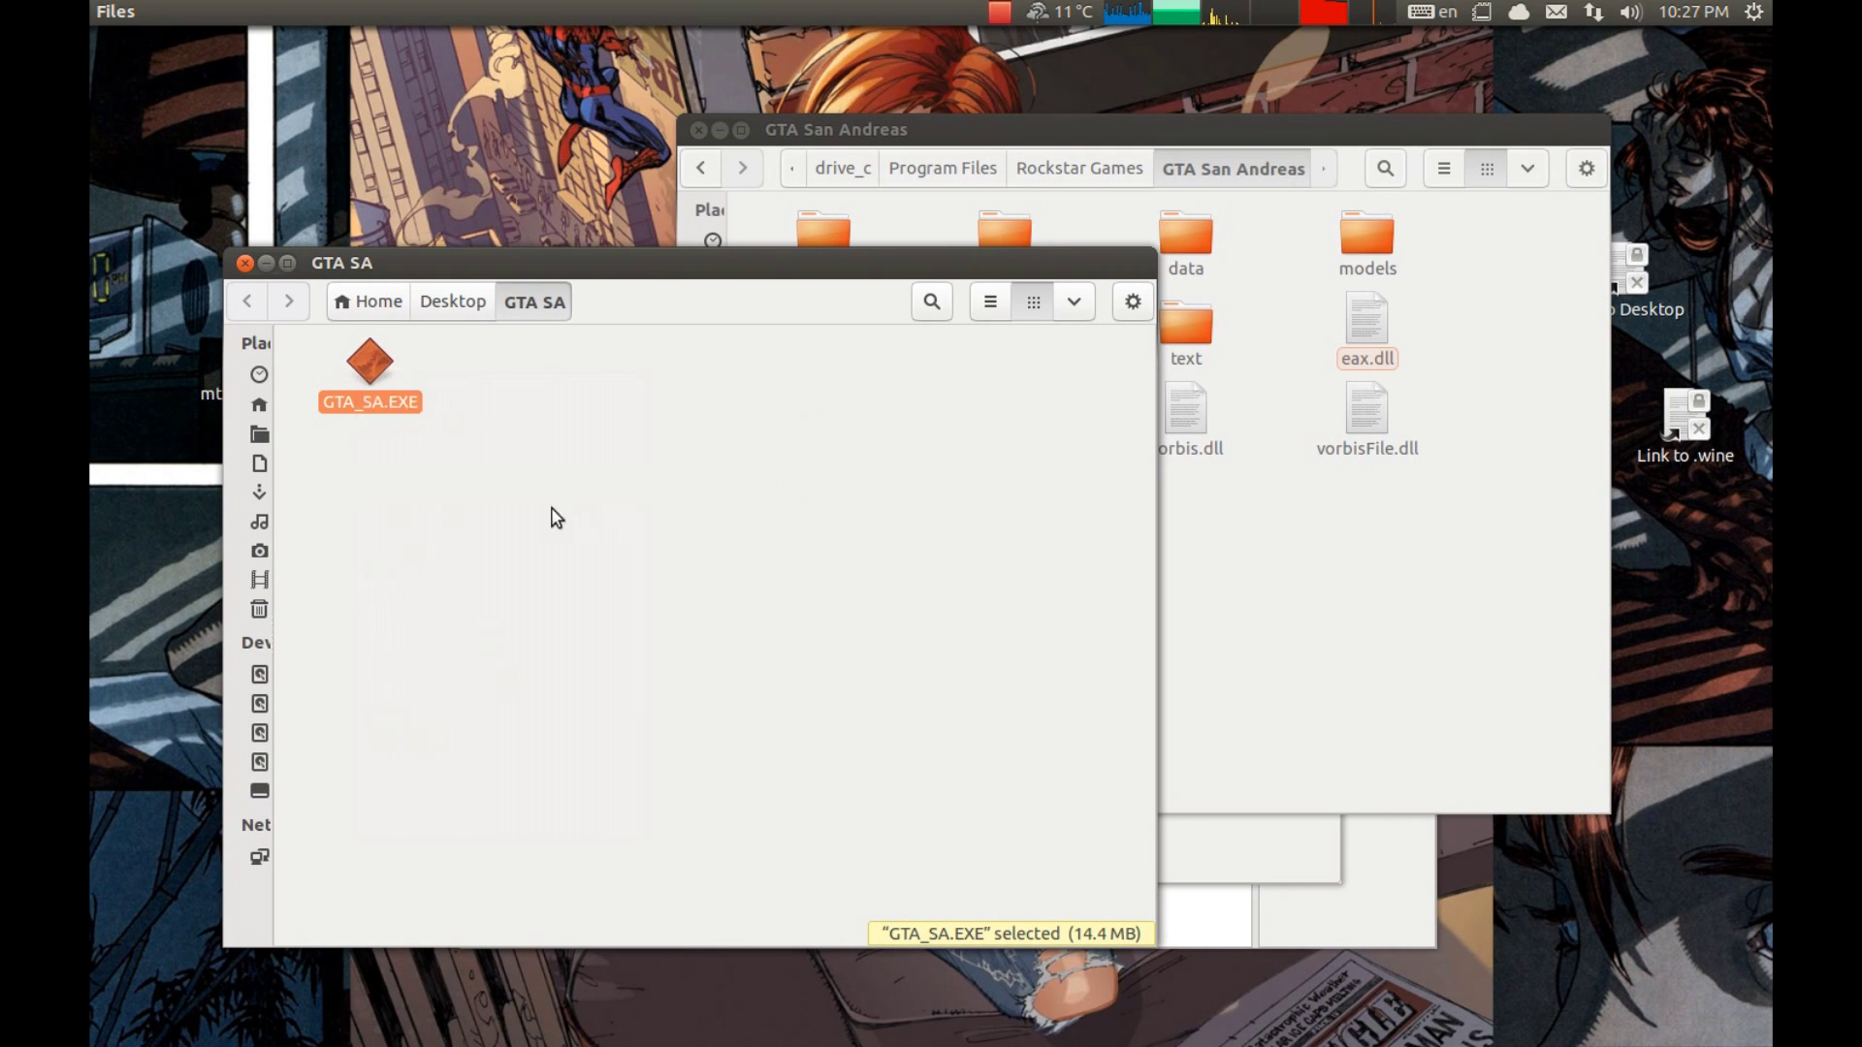
pyautogui.click(330, 354)
pyautogui.click(245, 263)
pyautogui.rightClick(840, 483)
pyautogui.click(914, 615)
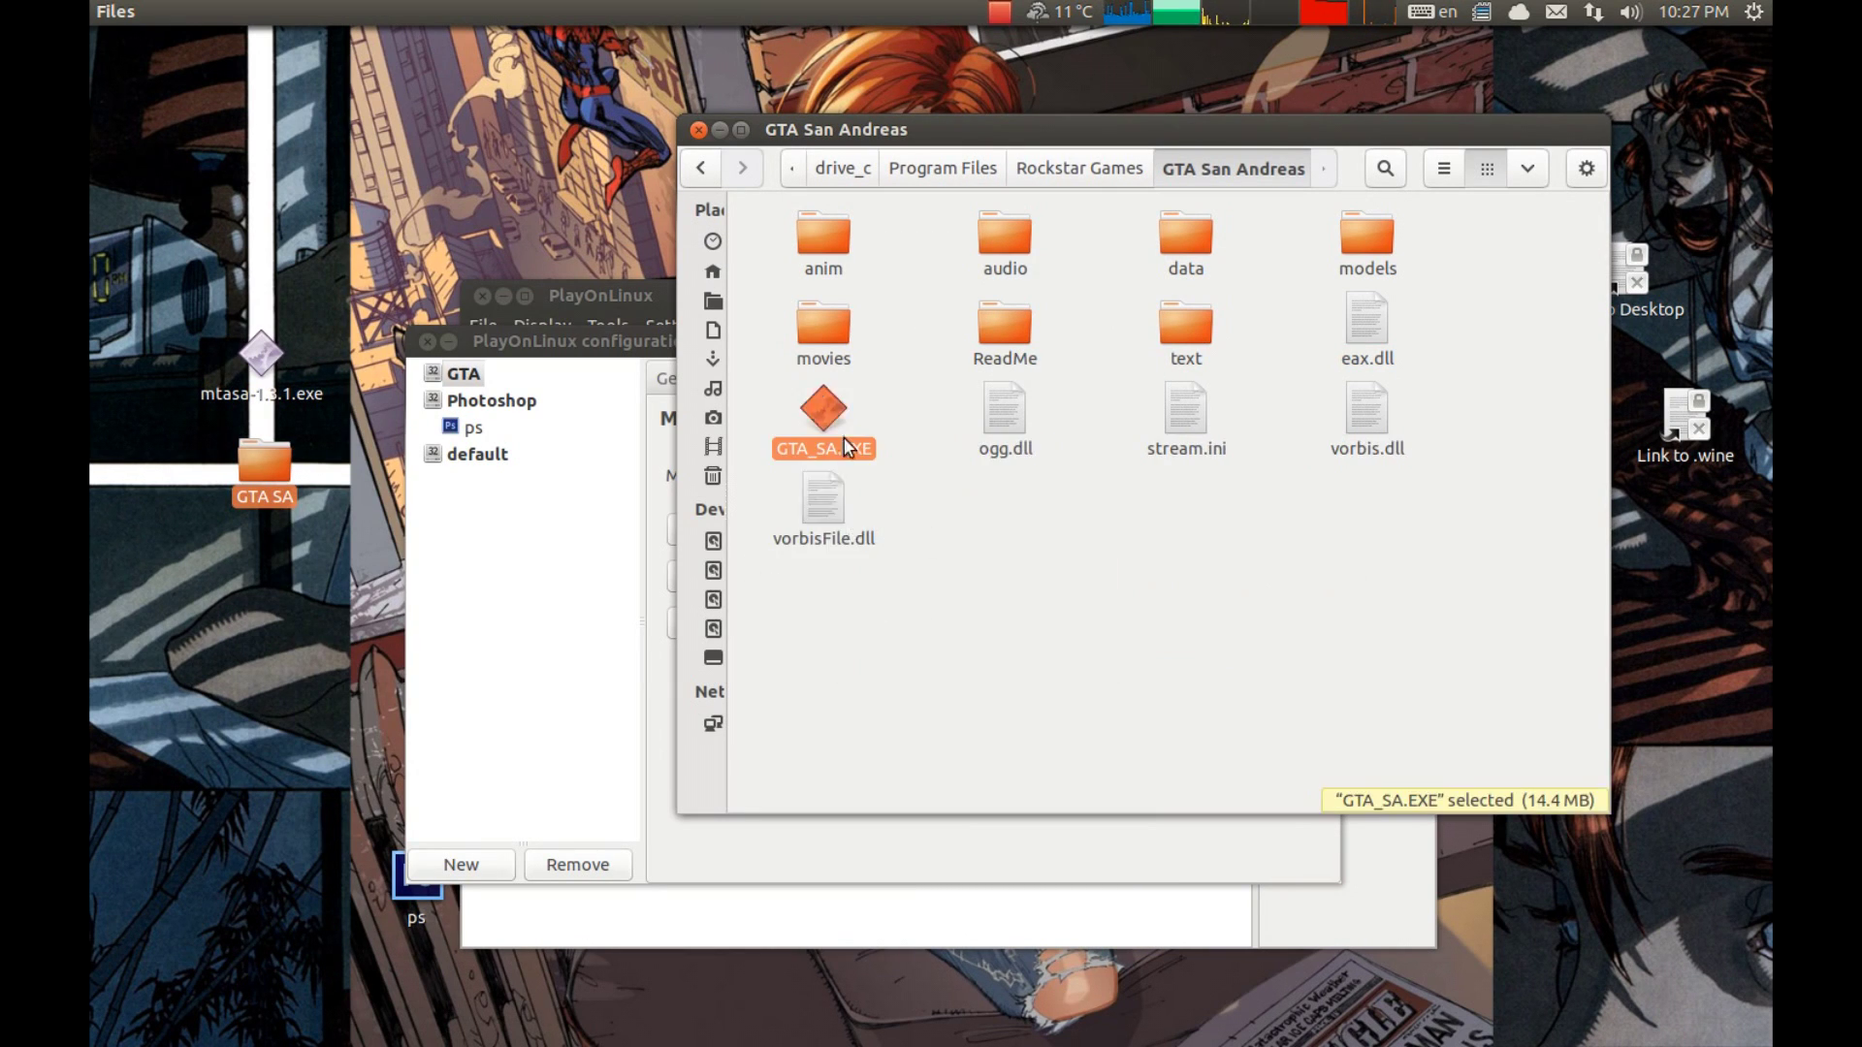
pyautogui.click(1062, 669)
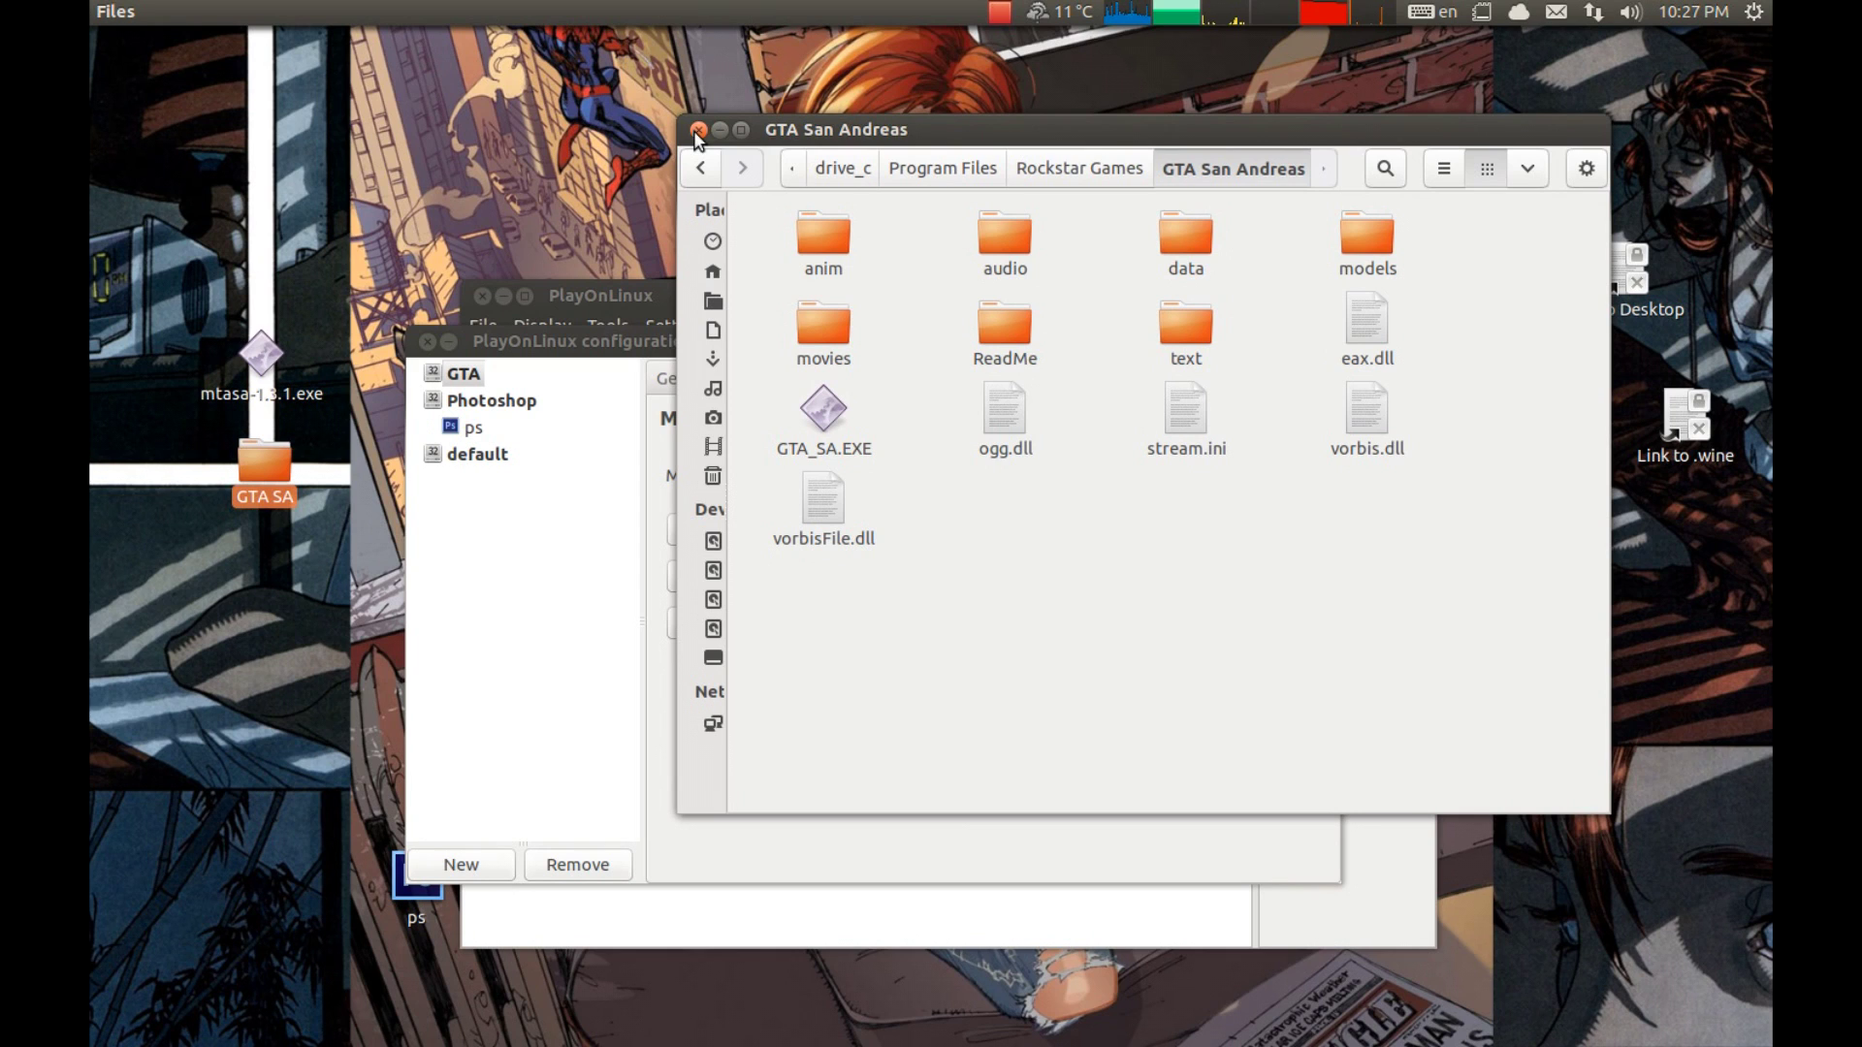
# Close the file manager and open the Wine configuration for the GTA drive
pyautogui.hotkey('ctrl', 'w')
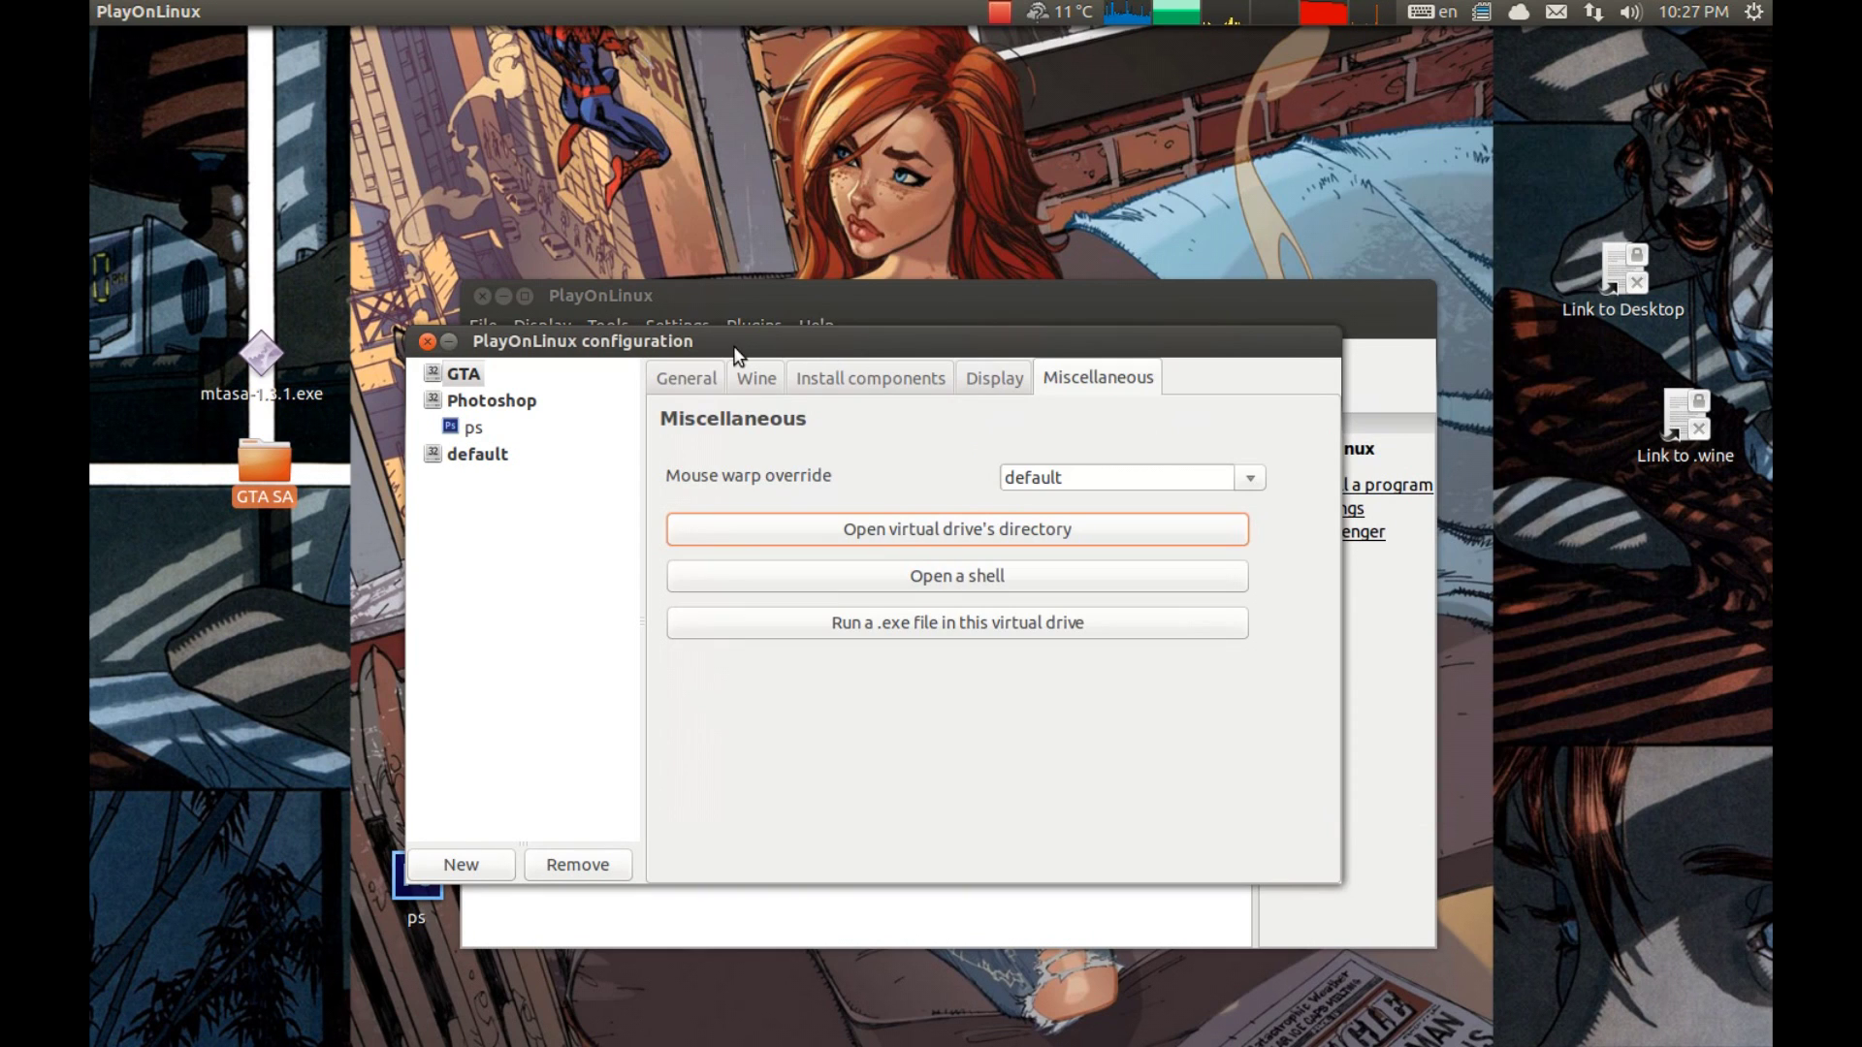
pyautogui.click(772, 386)
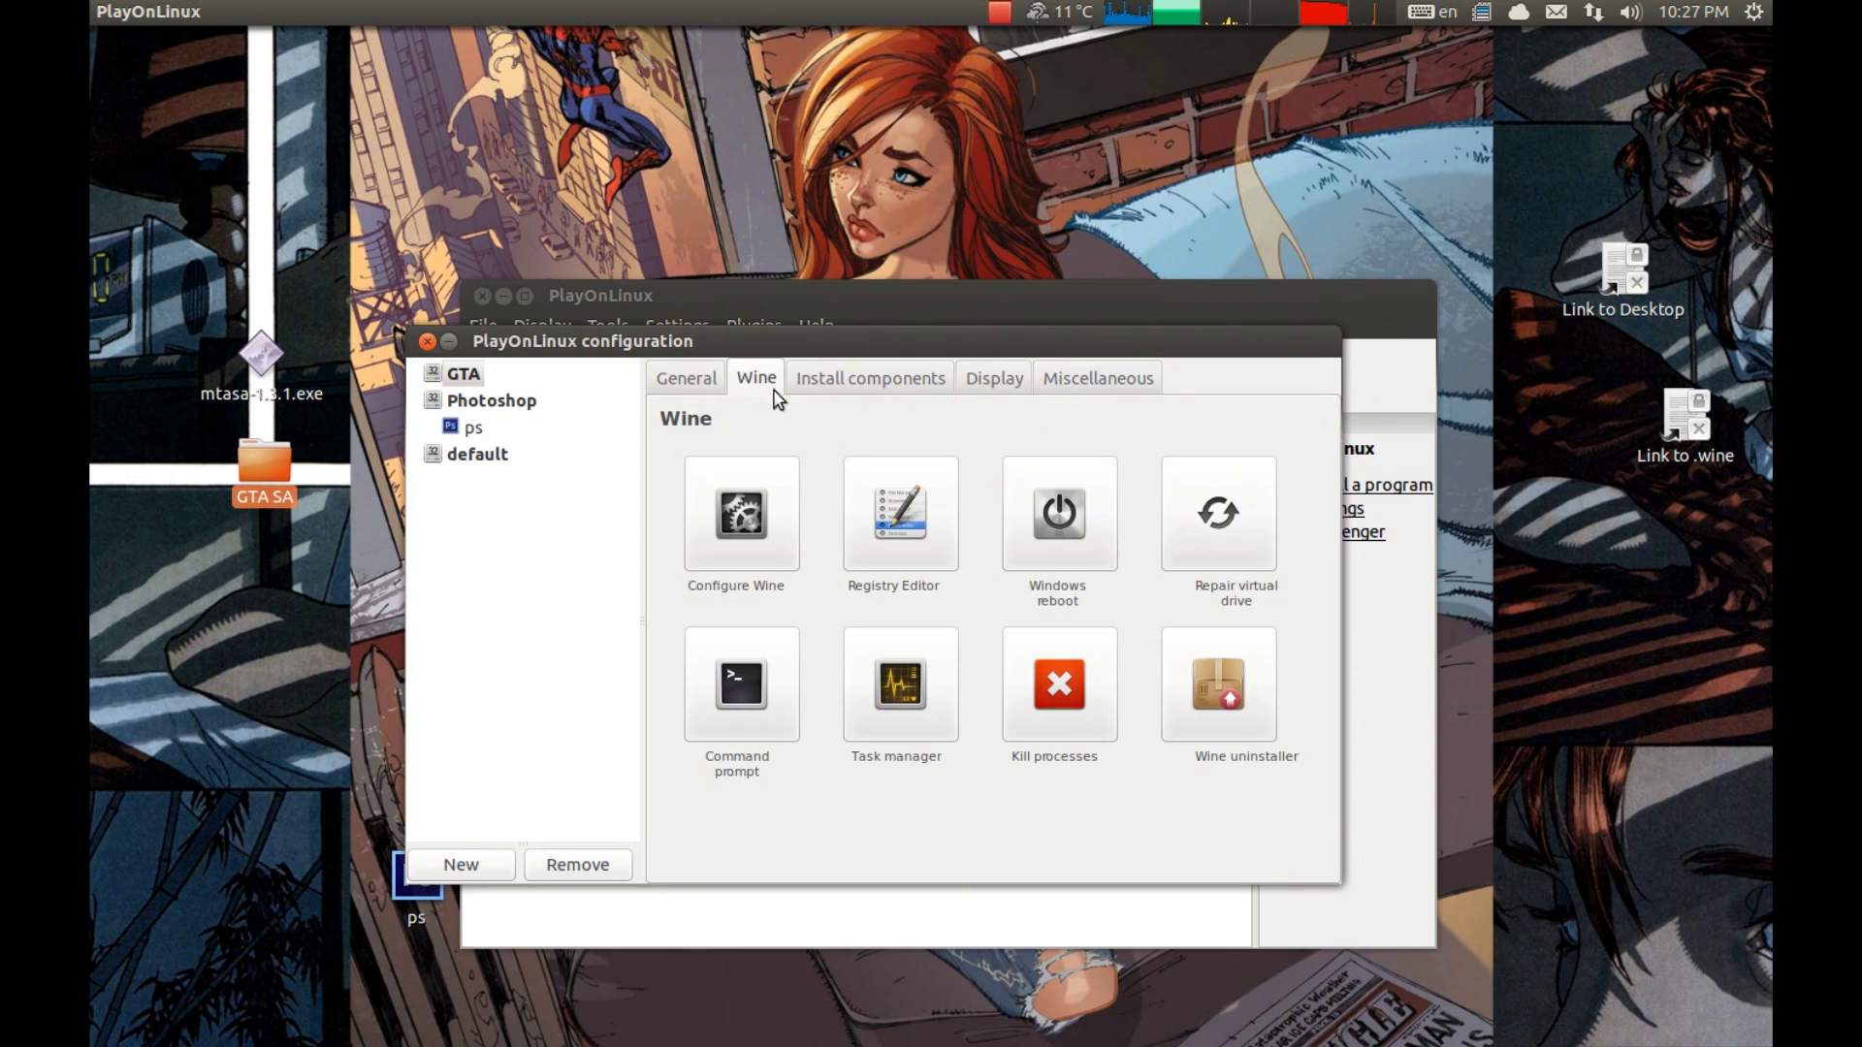
pyautogui.click(732, 525)
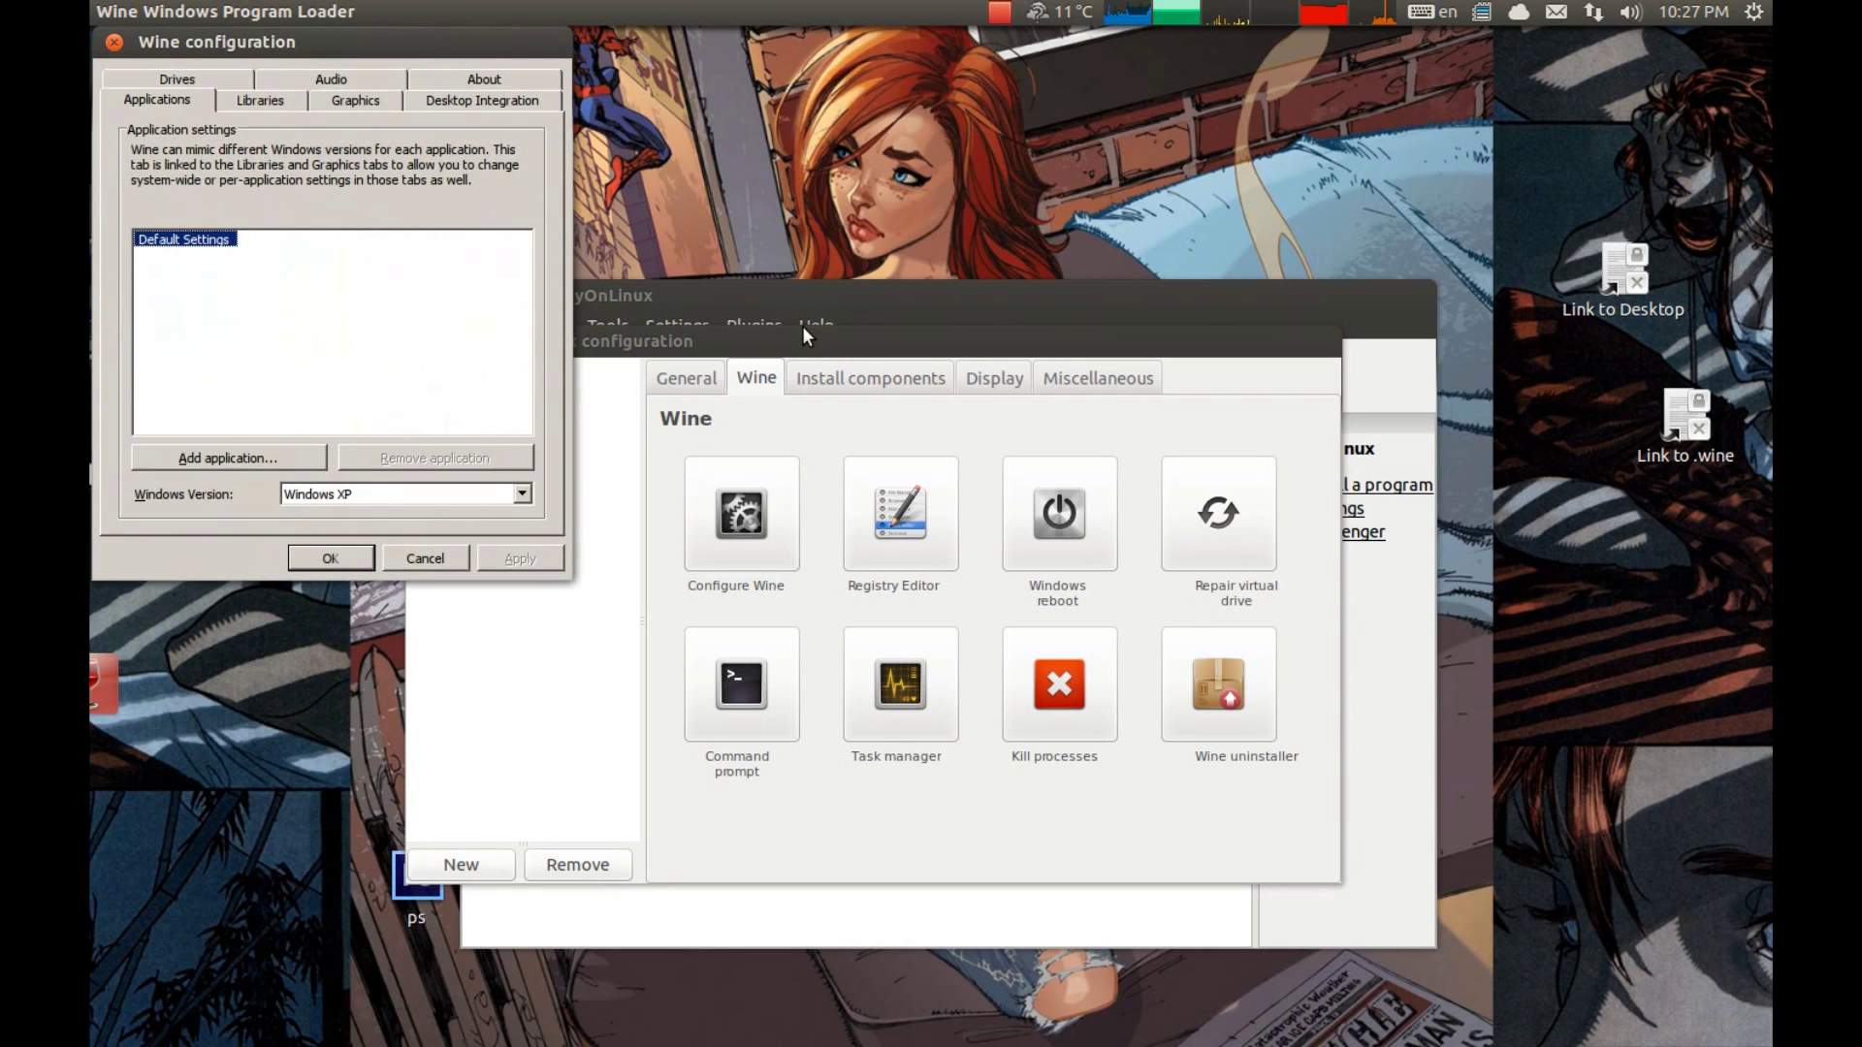
# Enable a 1280x720 emulated virtual desktop and full-screen mouse capture, then apply and close
pyautogui.click(358, 100)
pyautogui.click(243, 229)
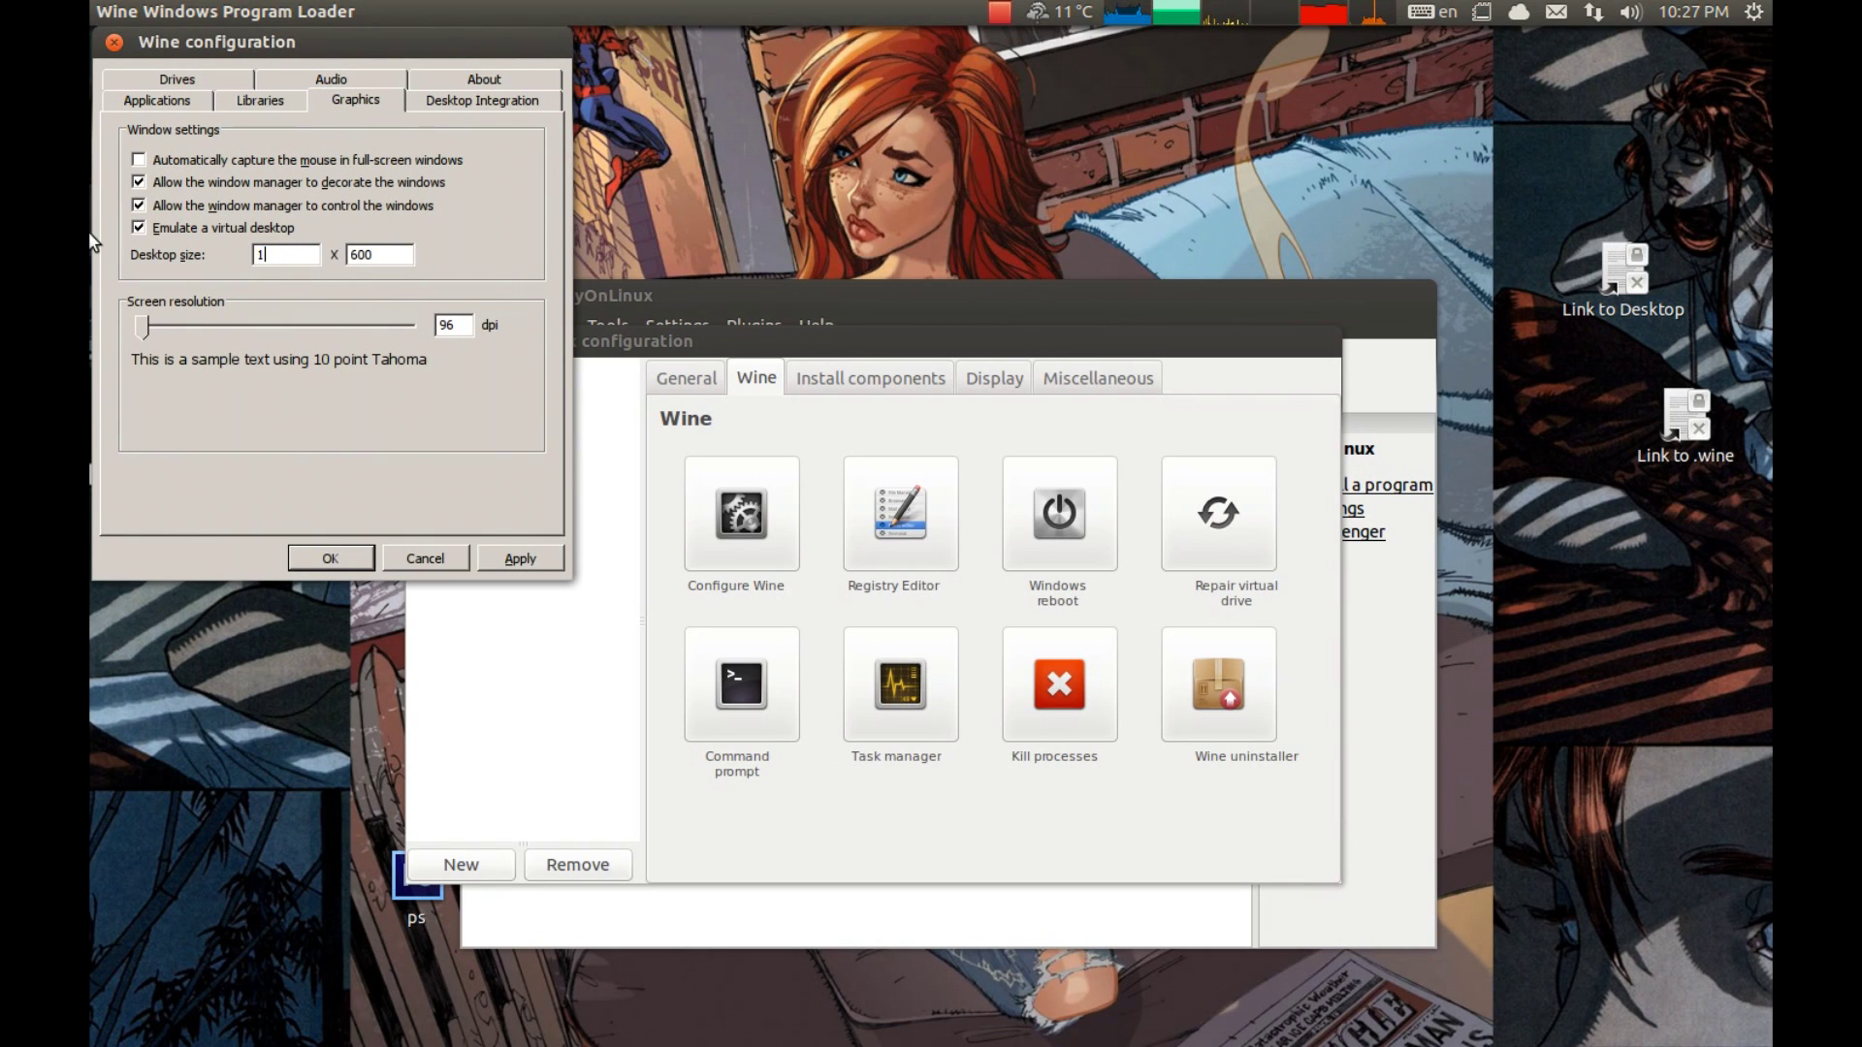
pyautogui.write('1280')
pyautogui.press('Tab')
pyautogui.write('7')
pyautogui.click(199, 161)
pyautogui.click(539, 556)
pyautogui.click(400, 561)
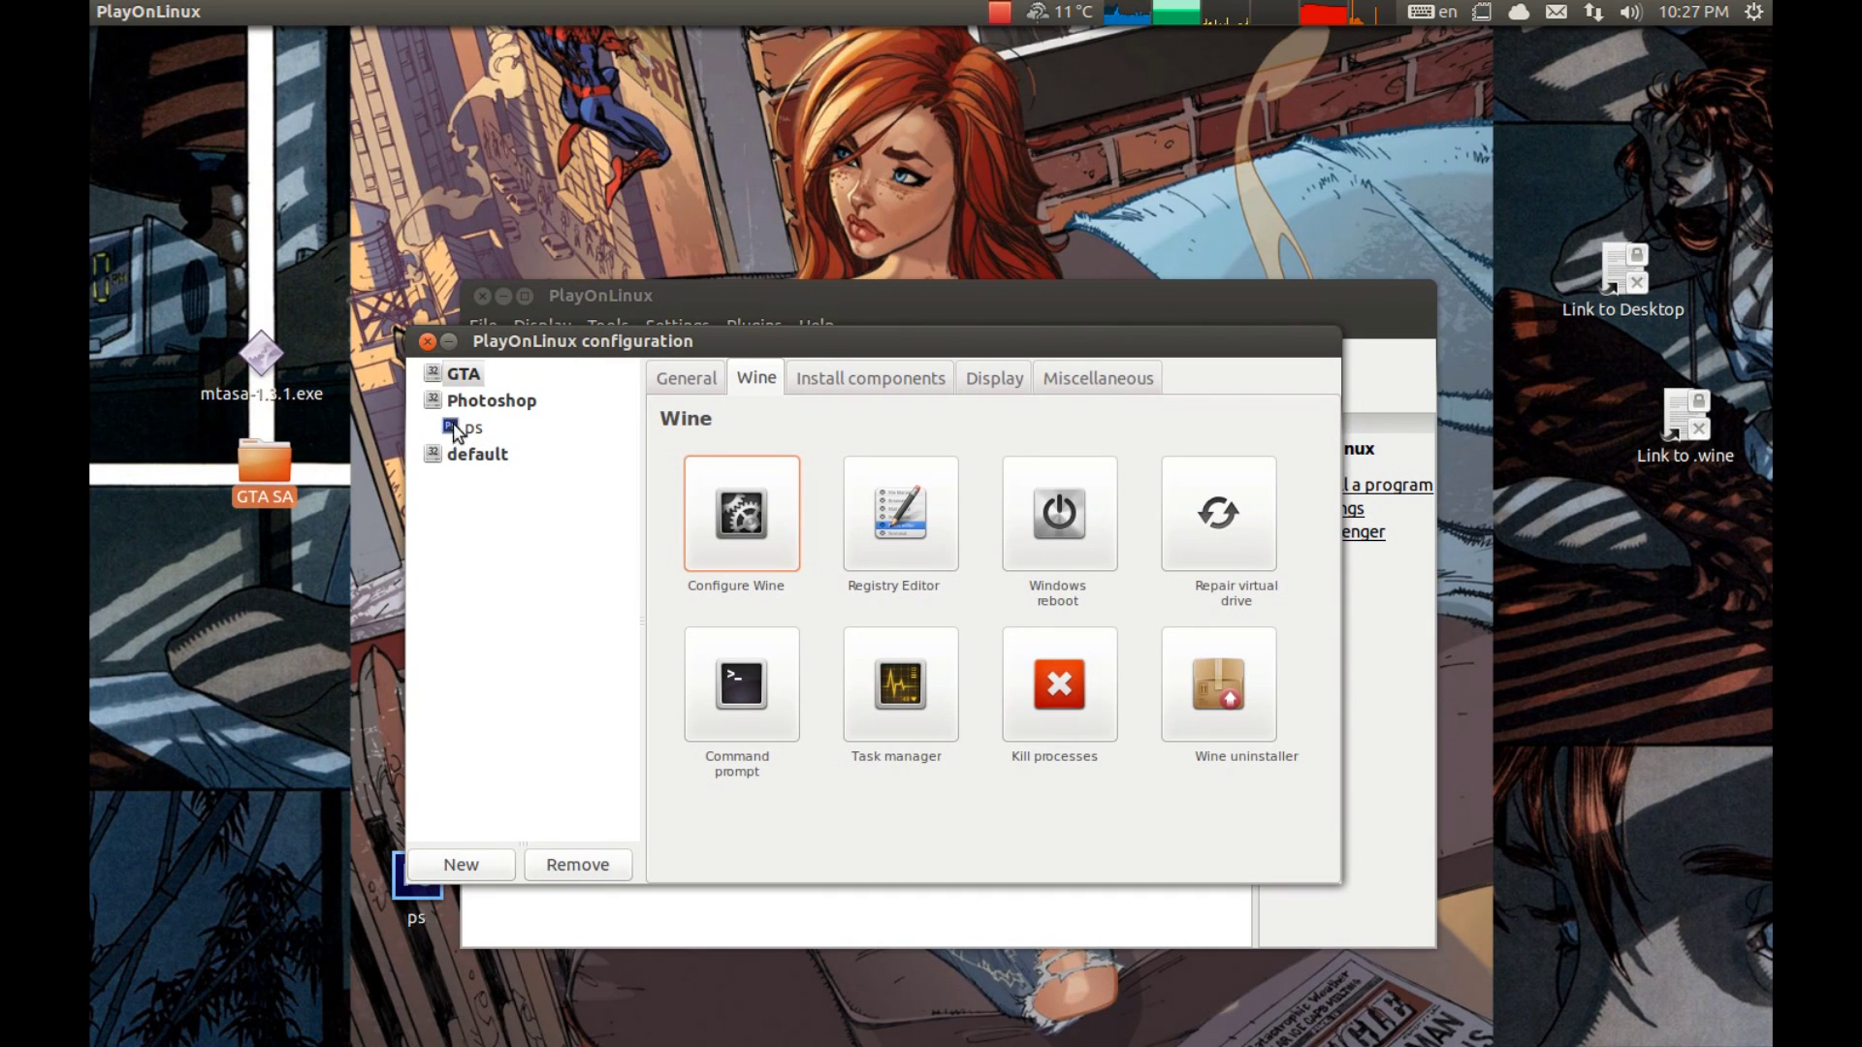
# Create a shortcut named SA for GTA_SA.EXE in the GTA drive, then select SA in the main list
pyautogui.click(686, 381)
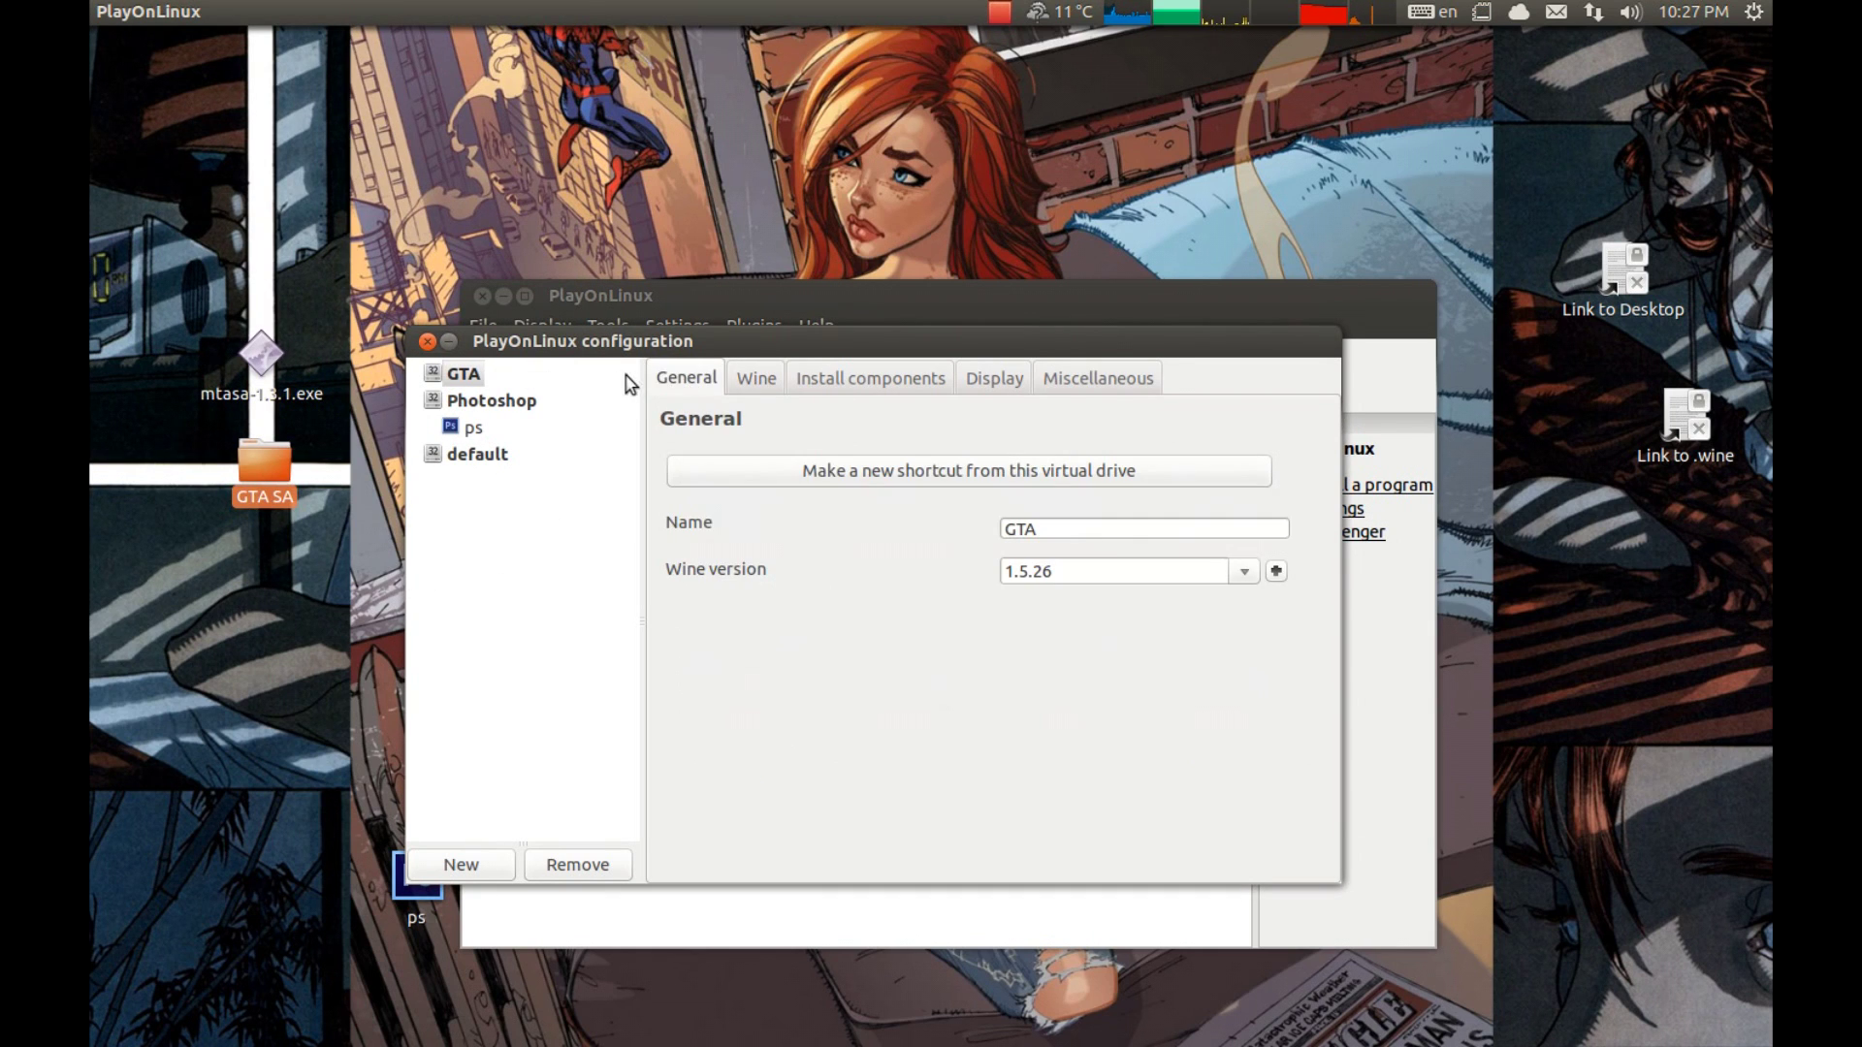
pyautogui.click(840, 477)
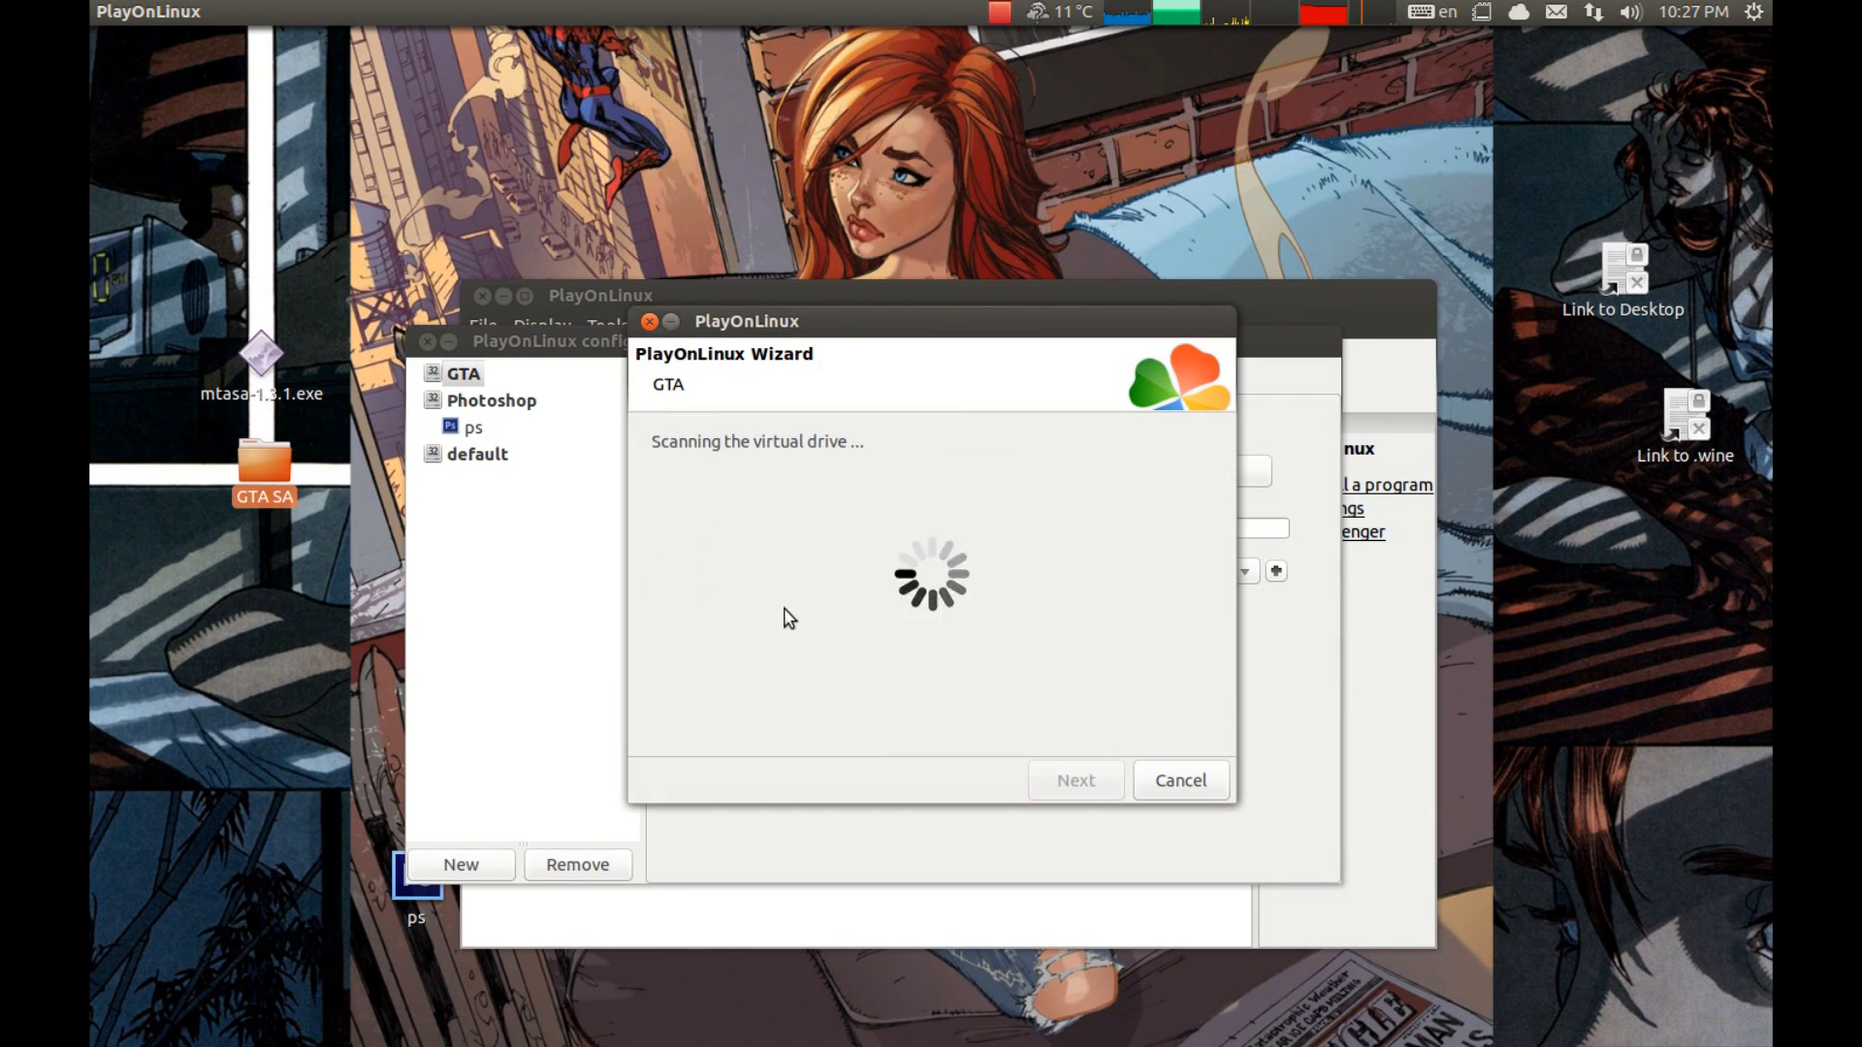
pyautogui.click(766, 593)
pyautogui.doubleClick(766, 593)
pyautogui.click(722, 470)
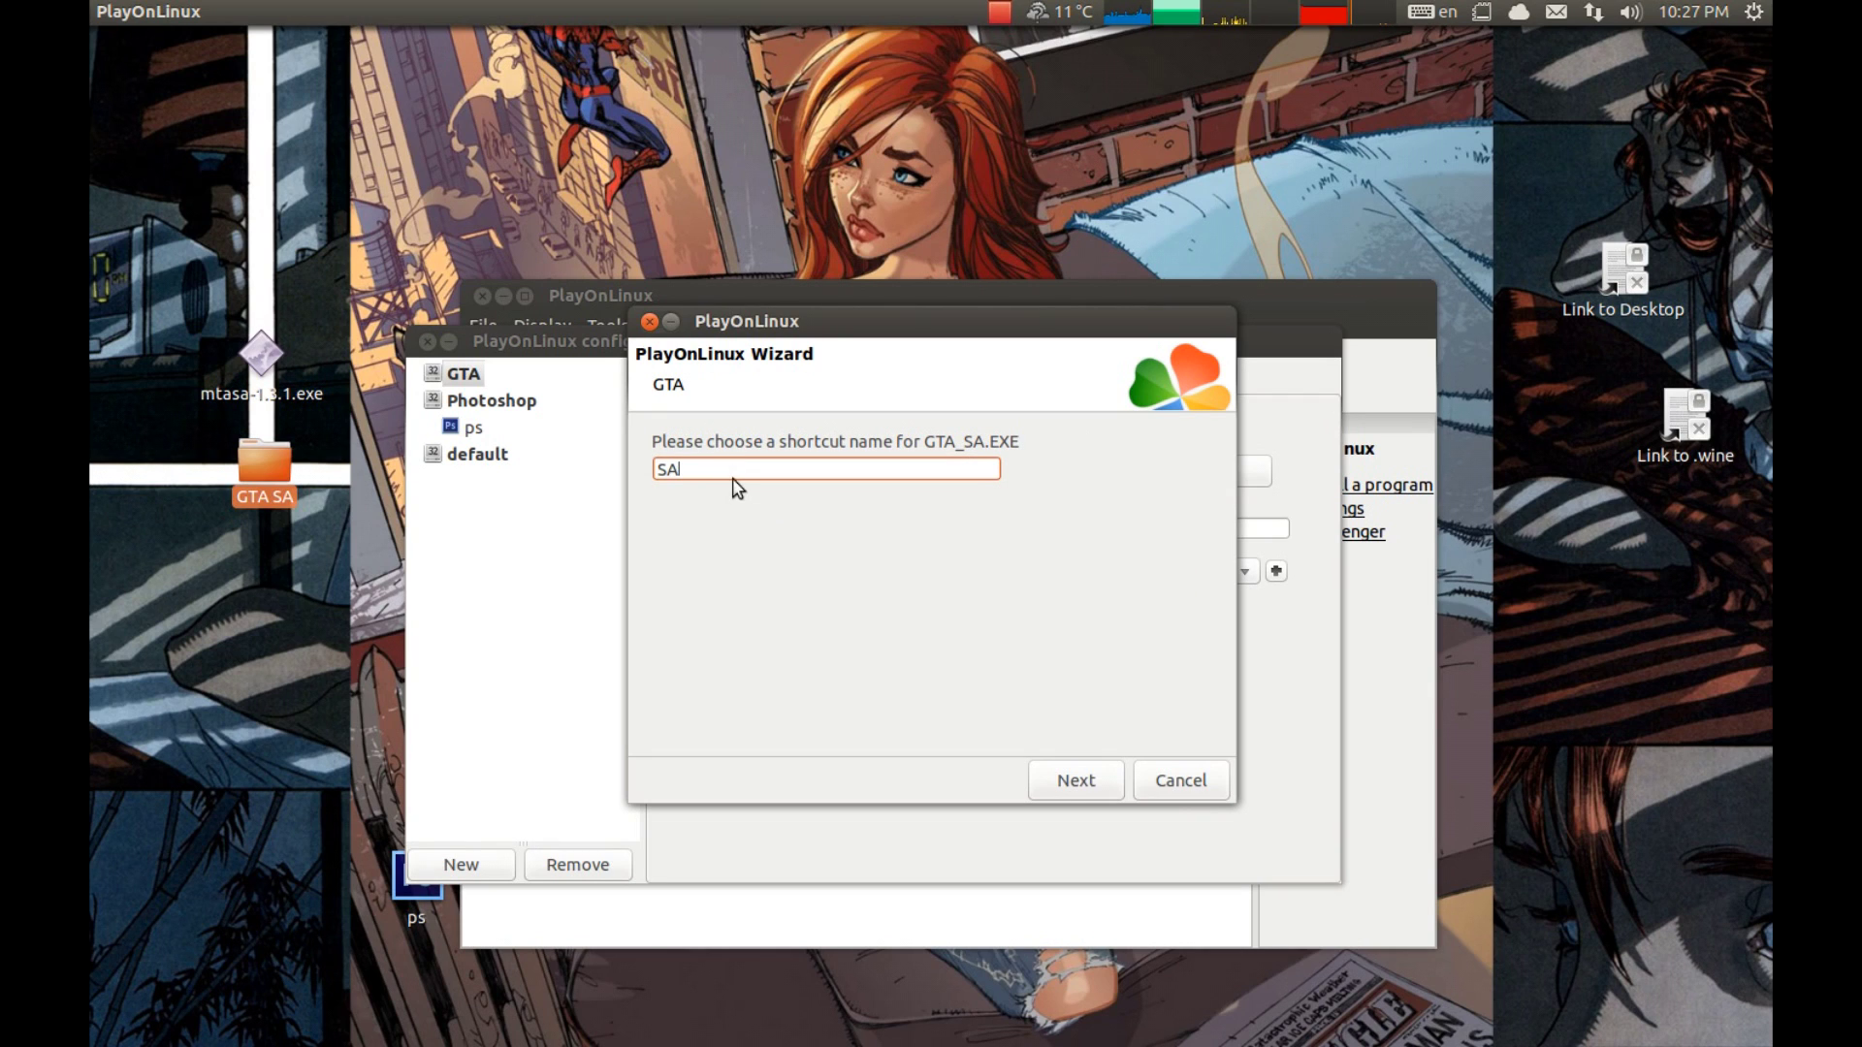
pyautogui.write('SA')
pyautogui.click(1099, 779)
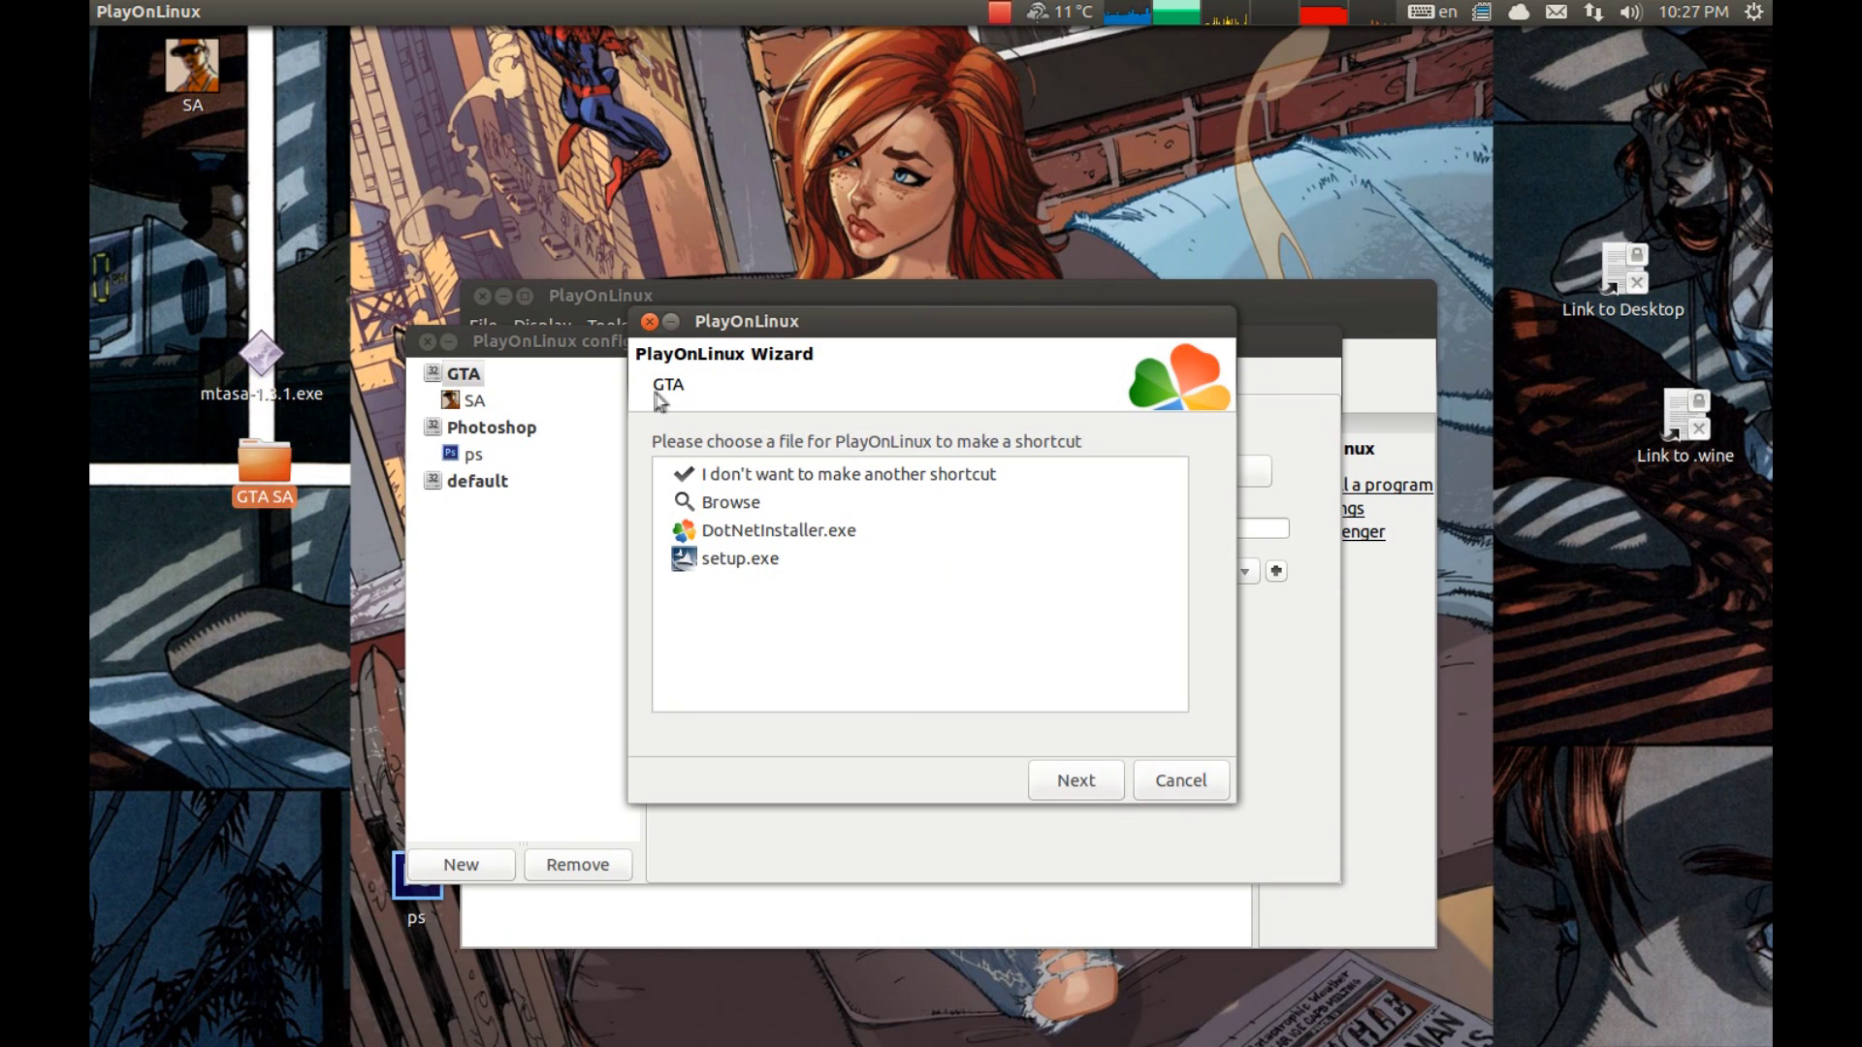
pyautogui.click(649, 321)
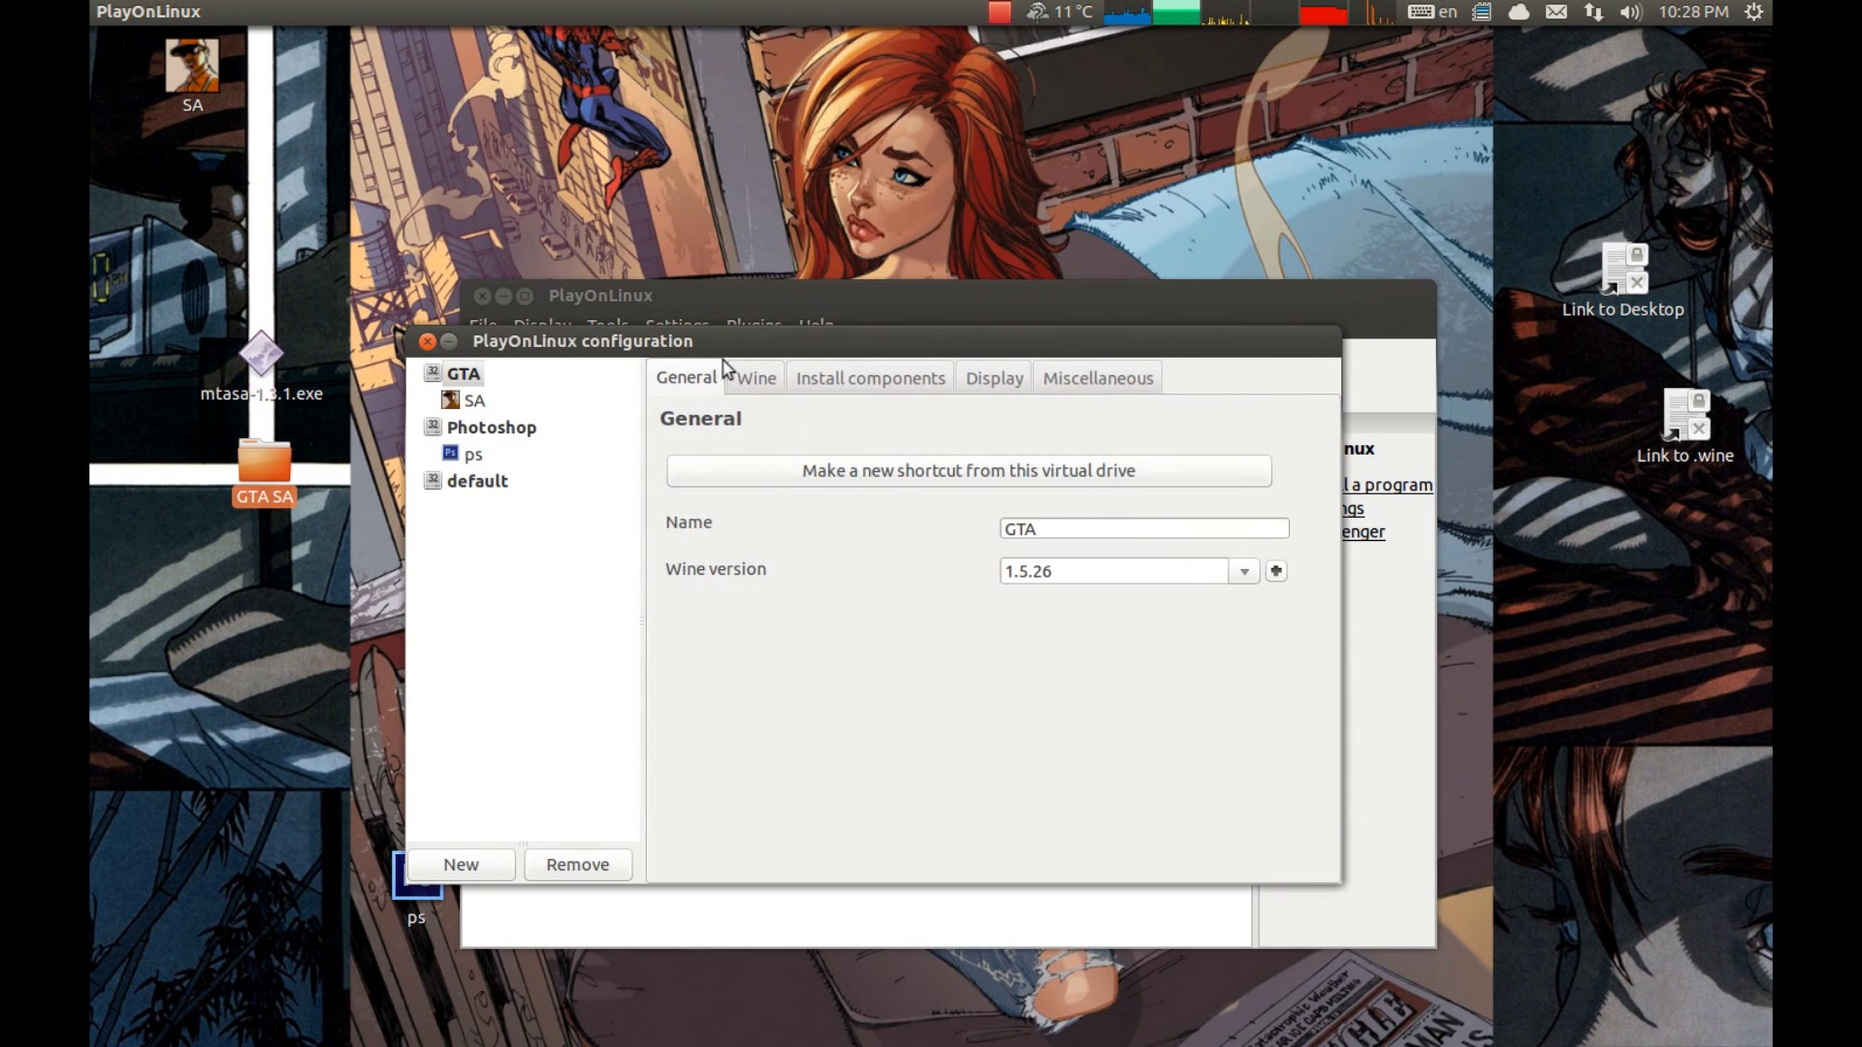
pyautogui.moveTo(740, 357); pyautogui.dragTo(907, 408)
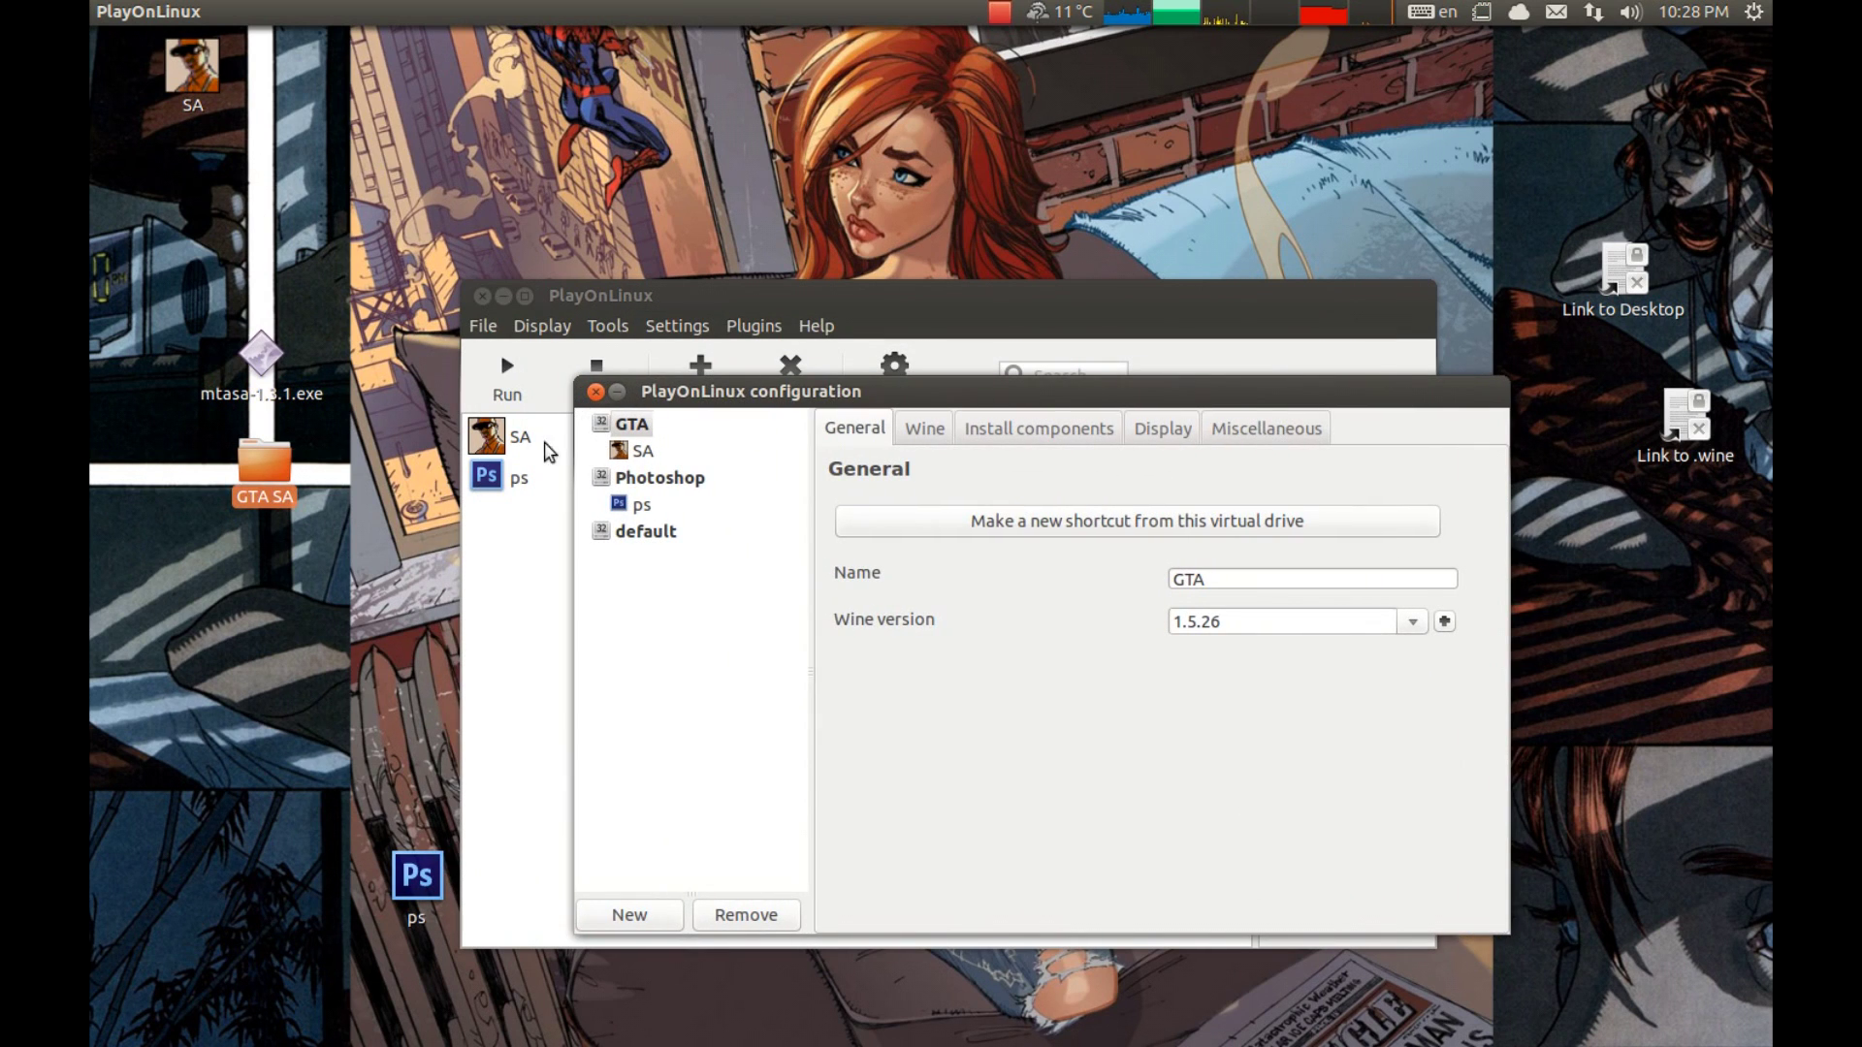
pyautogui.click(514, 561)
pyautogui.click(520, 436)
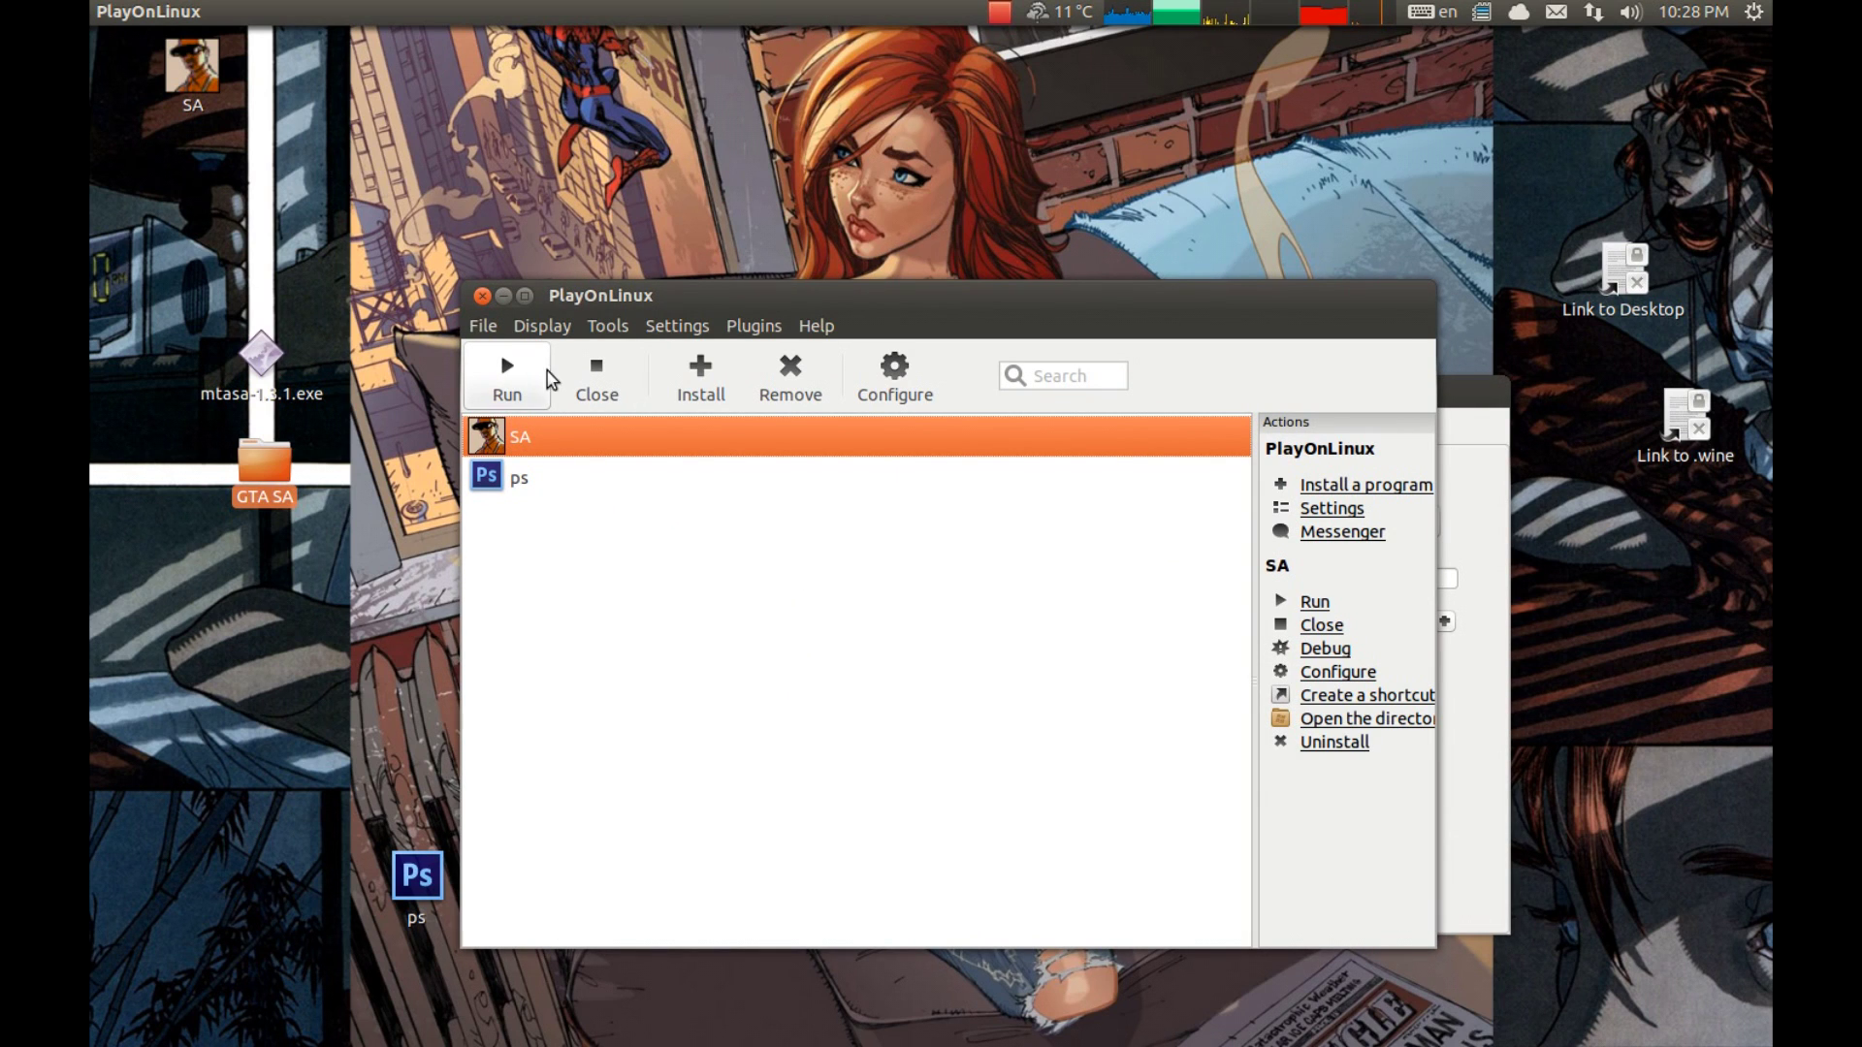
# Run the SA shortcut to start GTA San Andreas at its Main Menu
pyautogui.click(510, 378)
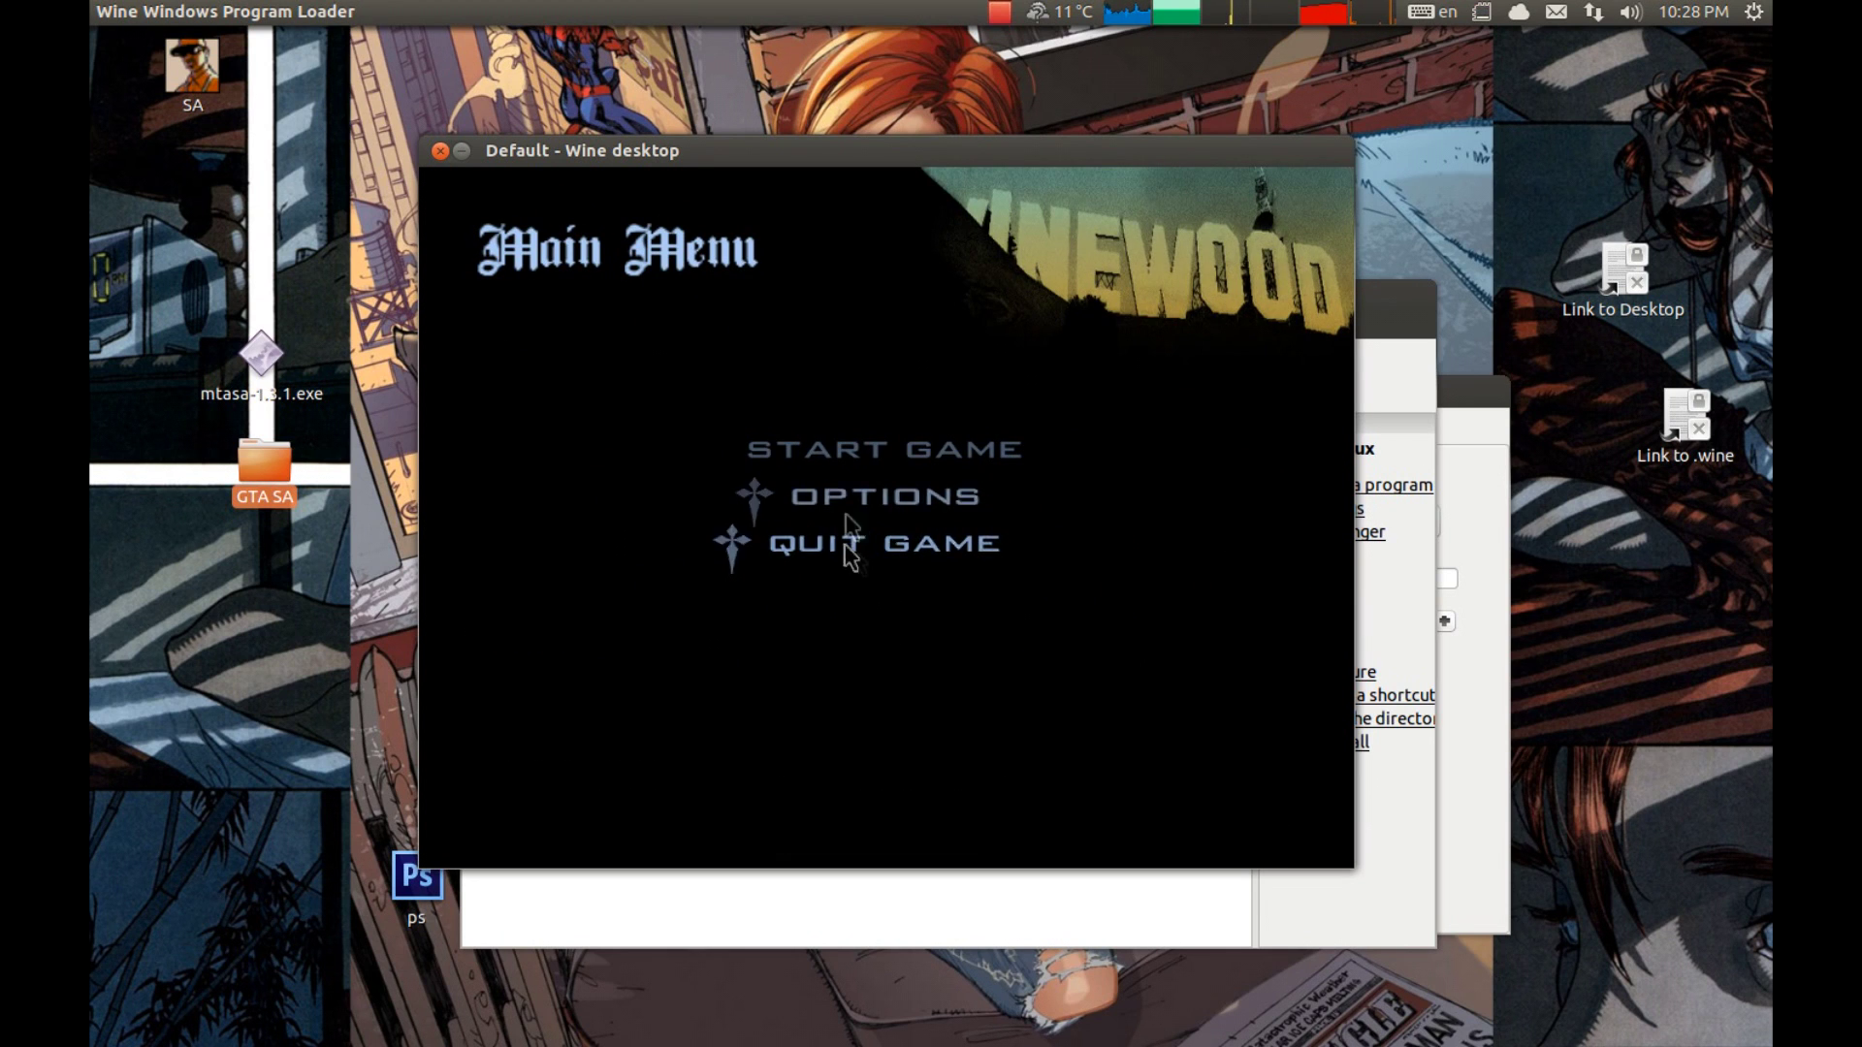
# Set the game's resolution to 1024 x 768 x 32 in Advanced display setup
pyautogui.click(846, 503)
pyautogui.click(735, 528)
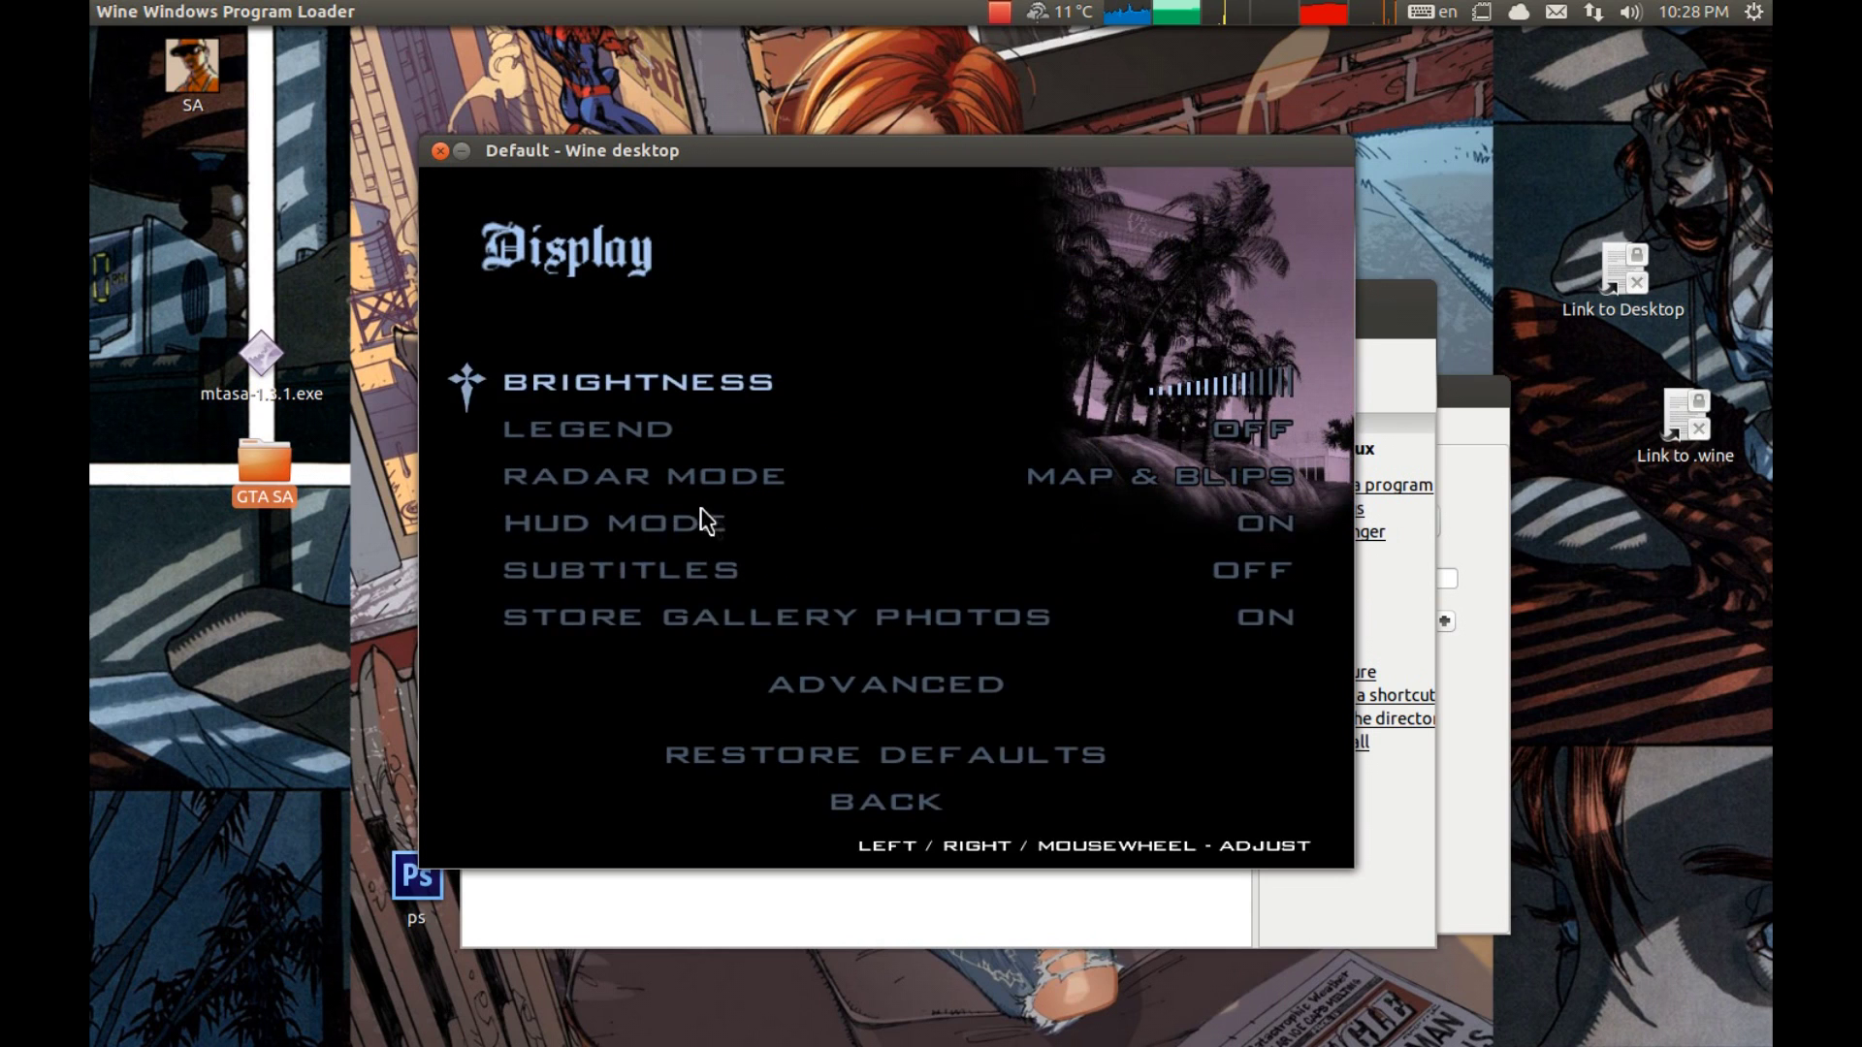
pyautogui.click(939, 680)
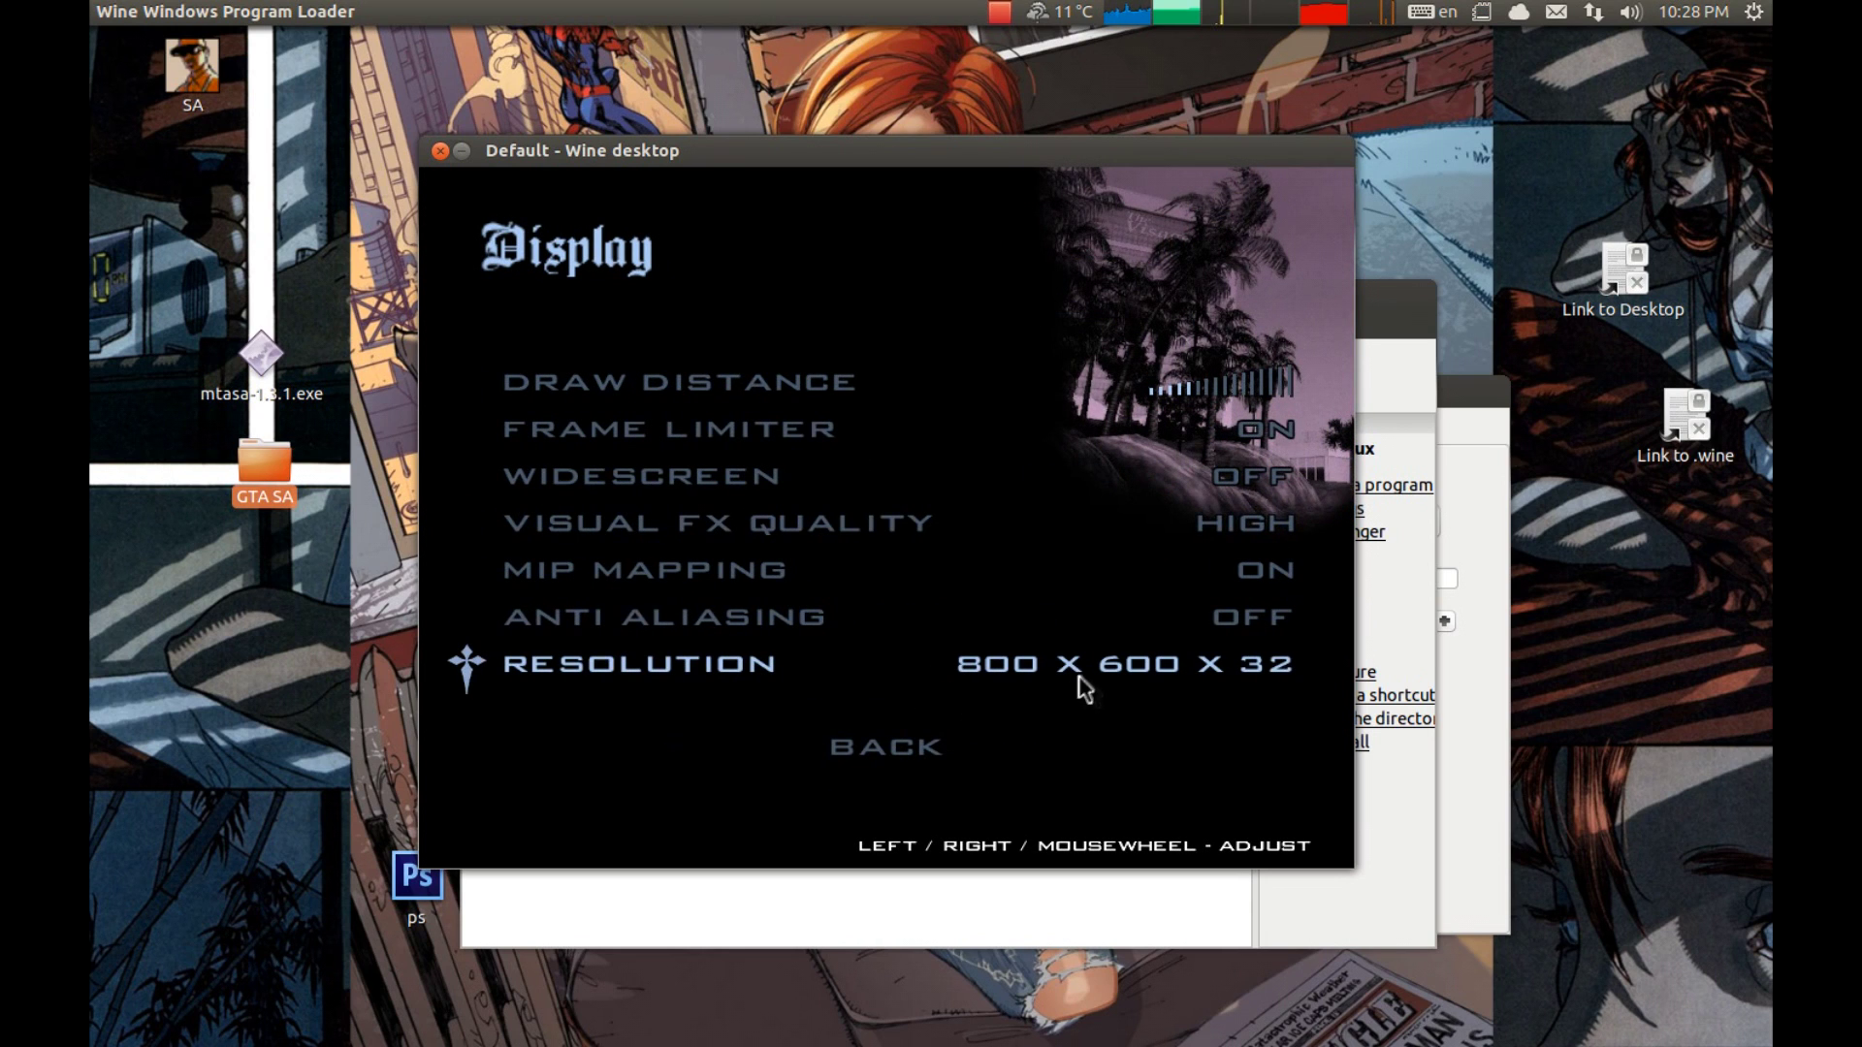
pyautogui.press('Right')
pyautogui.press('Right')
pyautogui.press('Left')
pyautogui.press('Return')
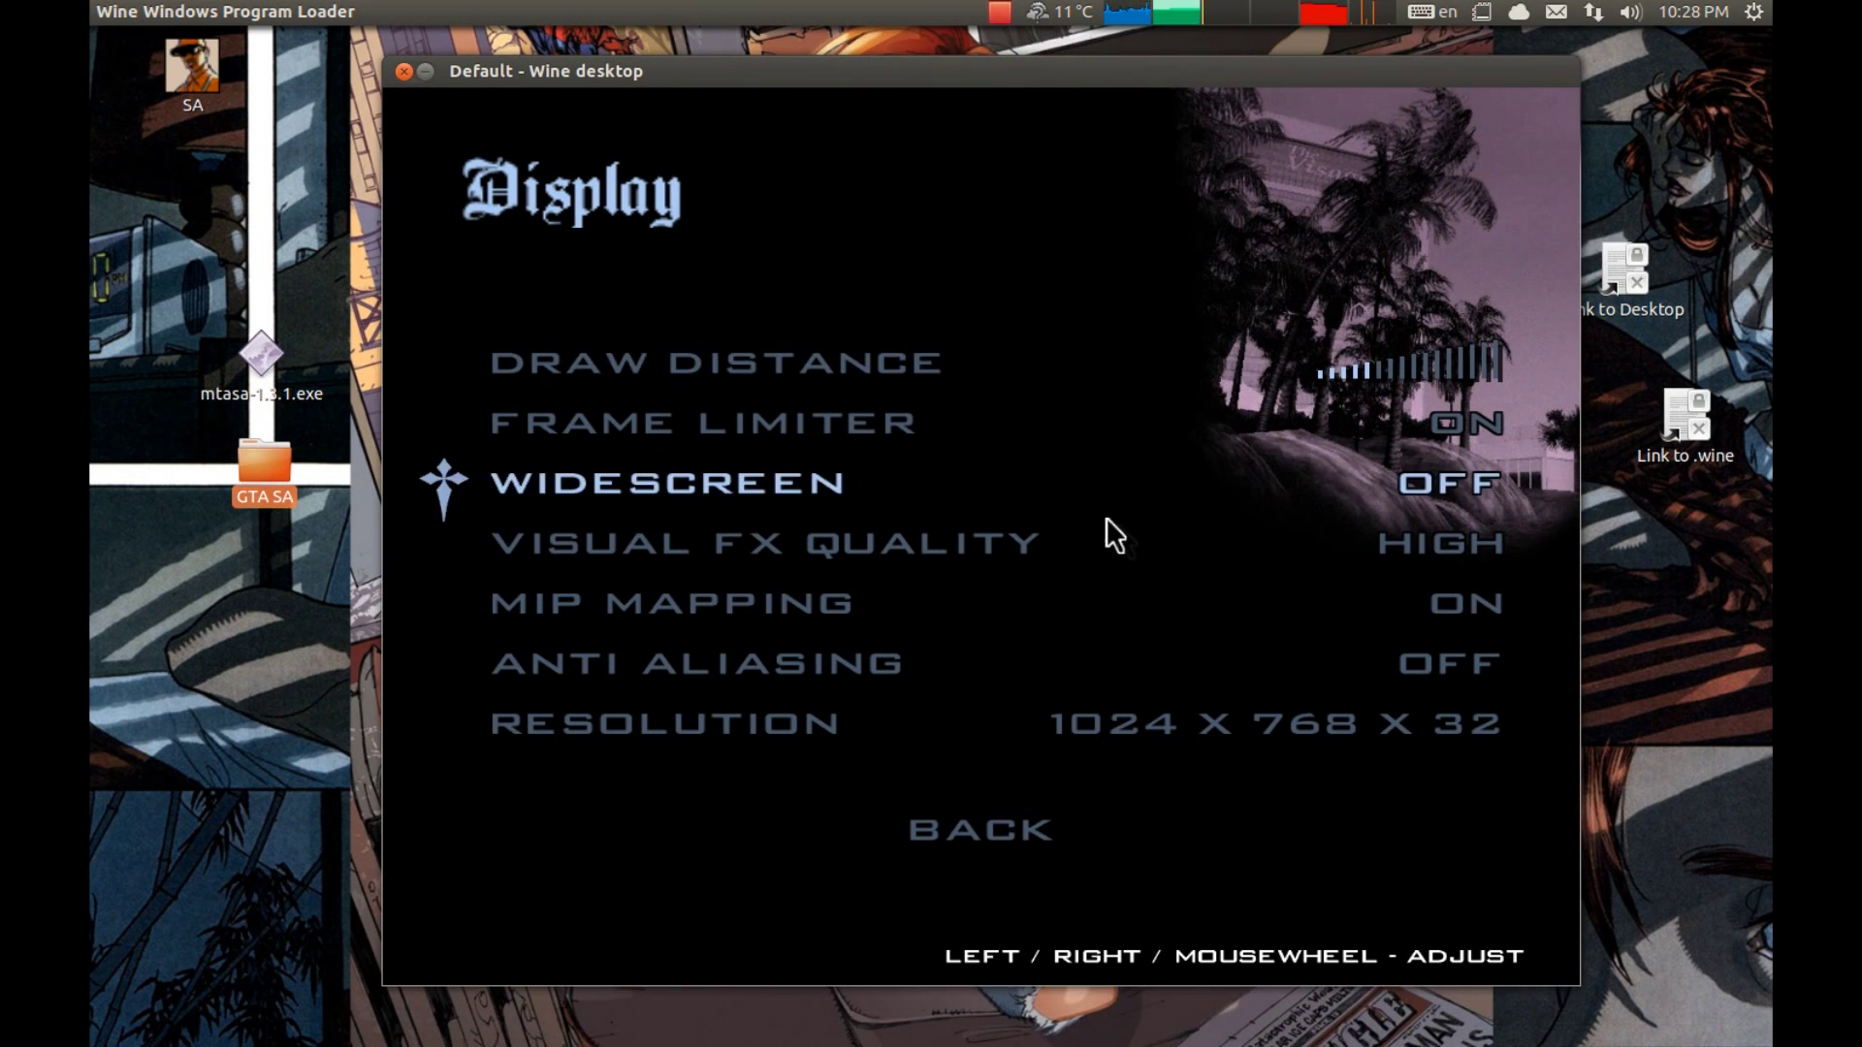
pyautogui.press('Escape')
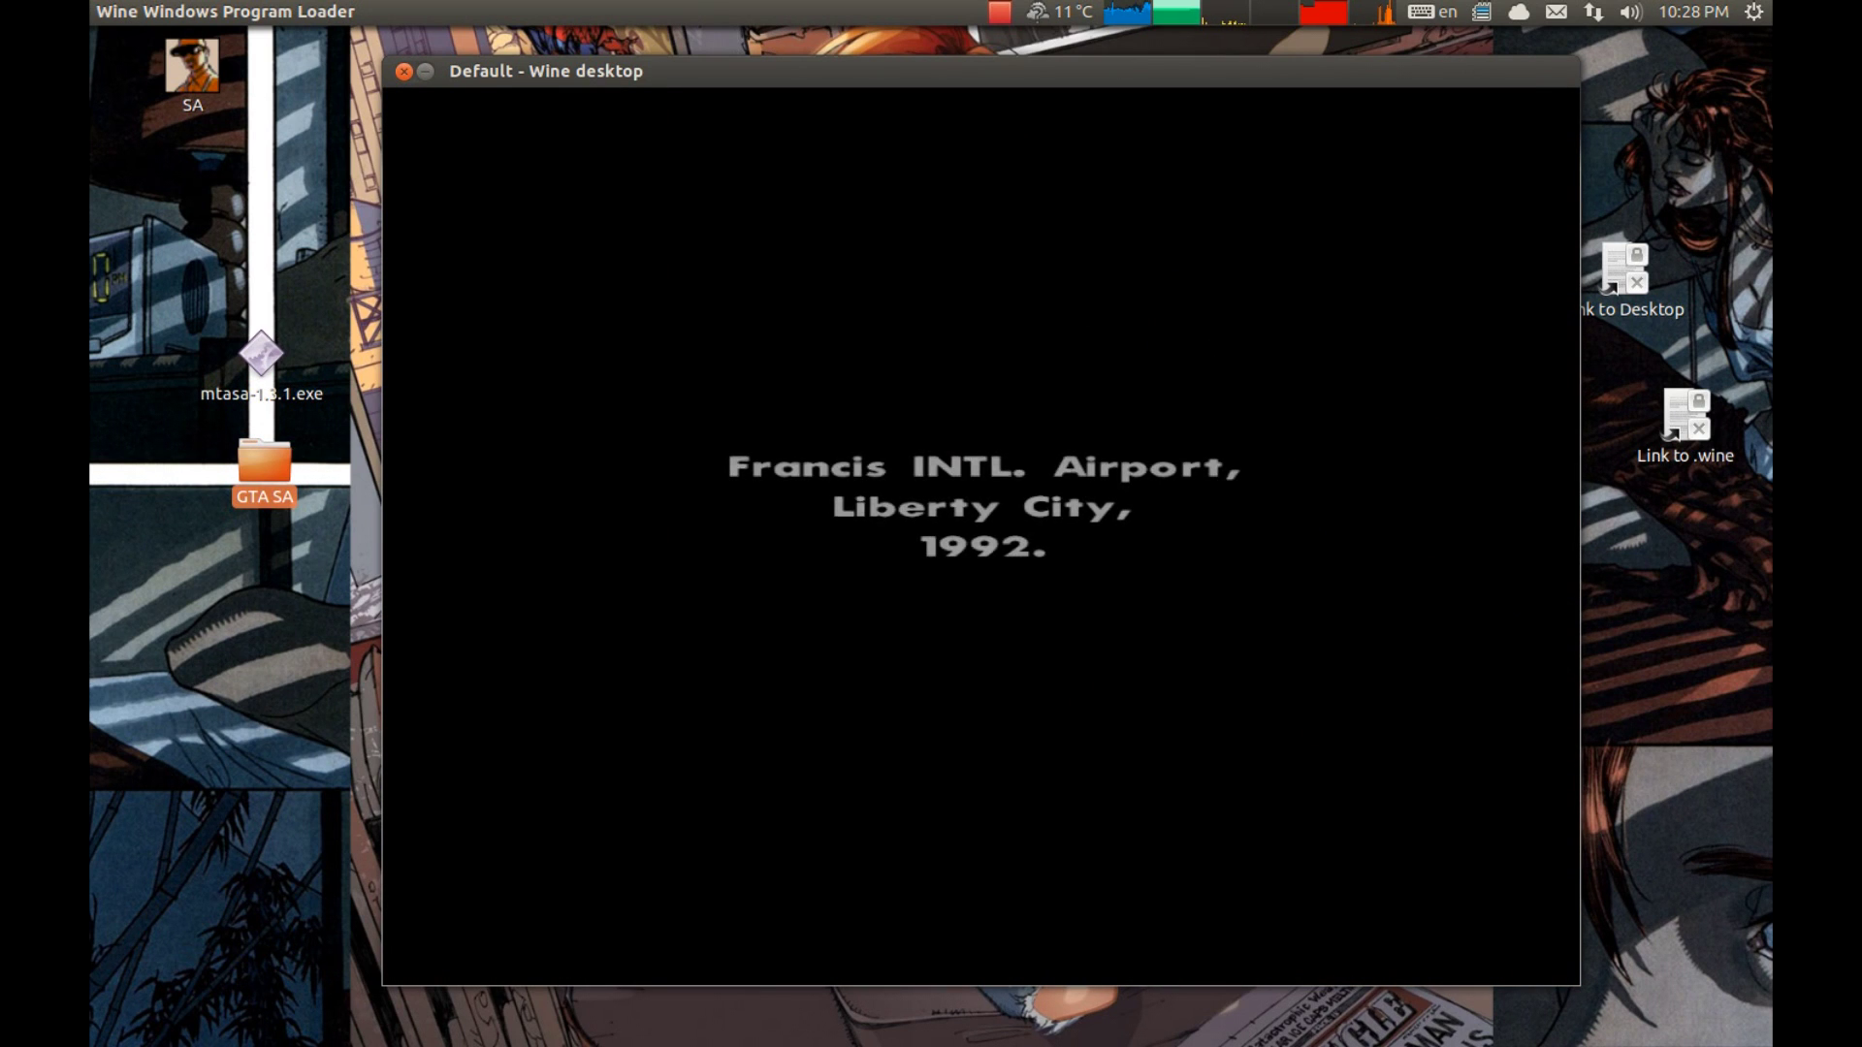
# Skip the opening cutscene, run CJ onto the street, then quit the game
pyautogui.press('Escape')
pyautogui.press('Escape')
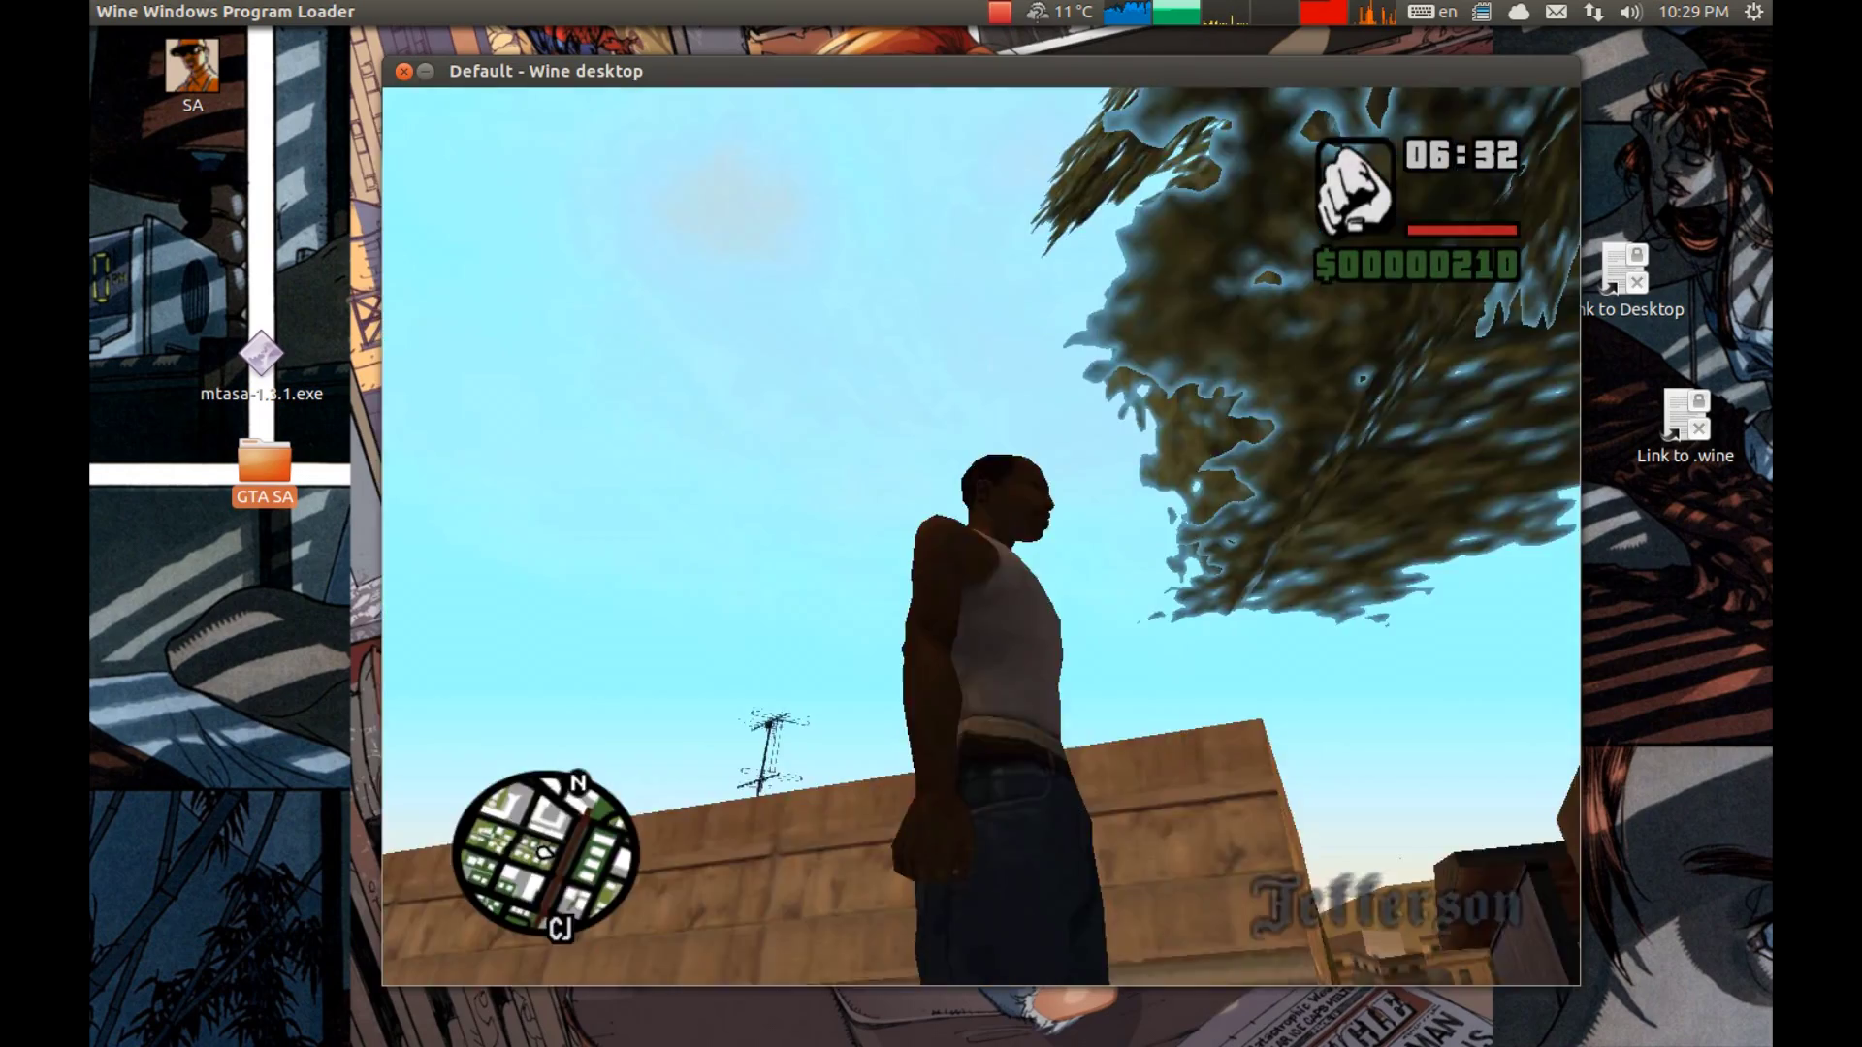
pyautogui.press('Up')
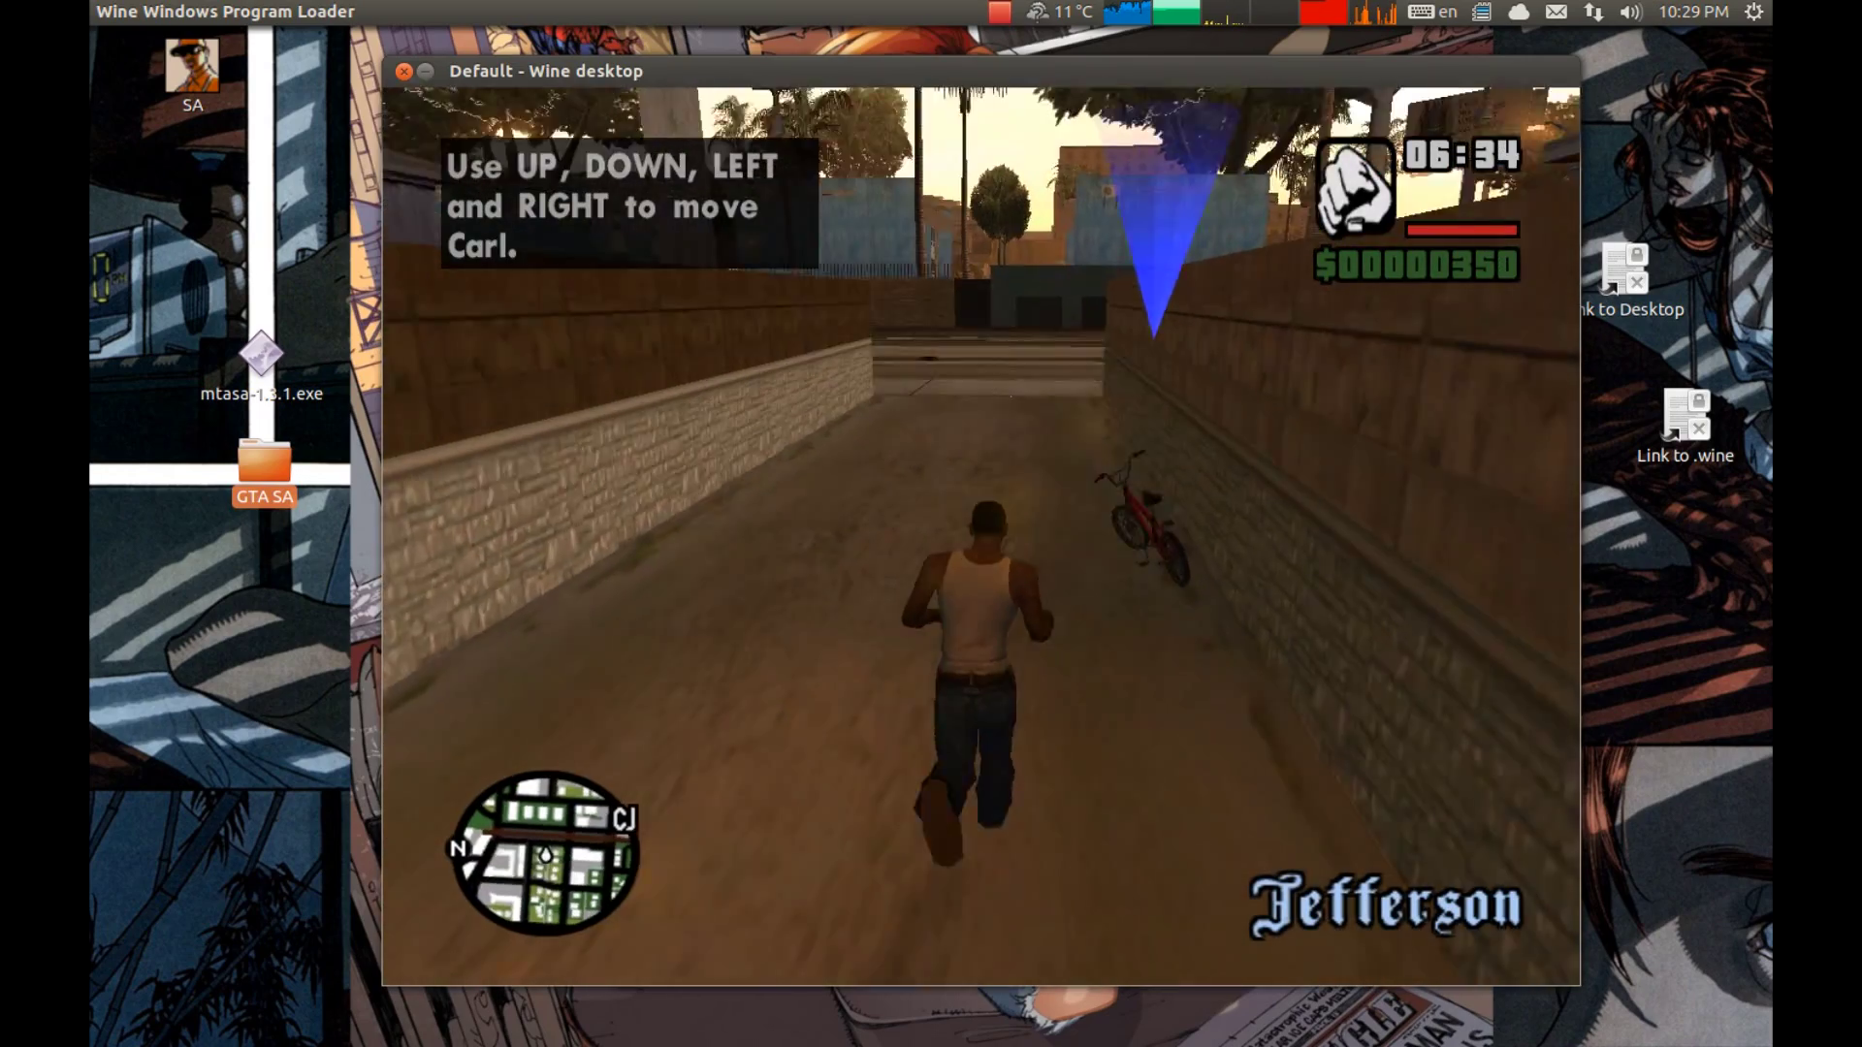
pyautogui.press('Left')
pyautogui.press('Escape')
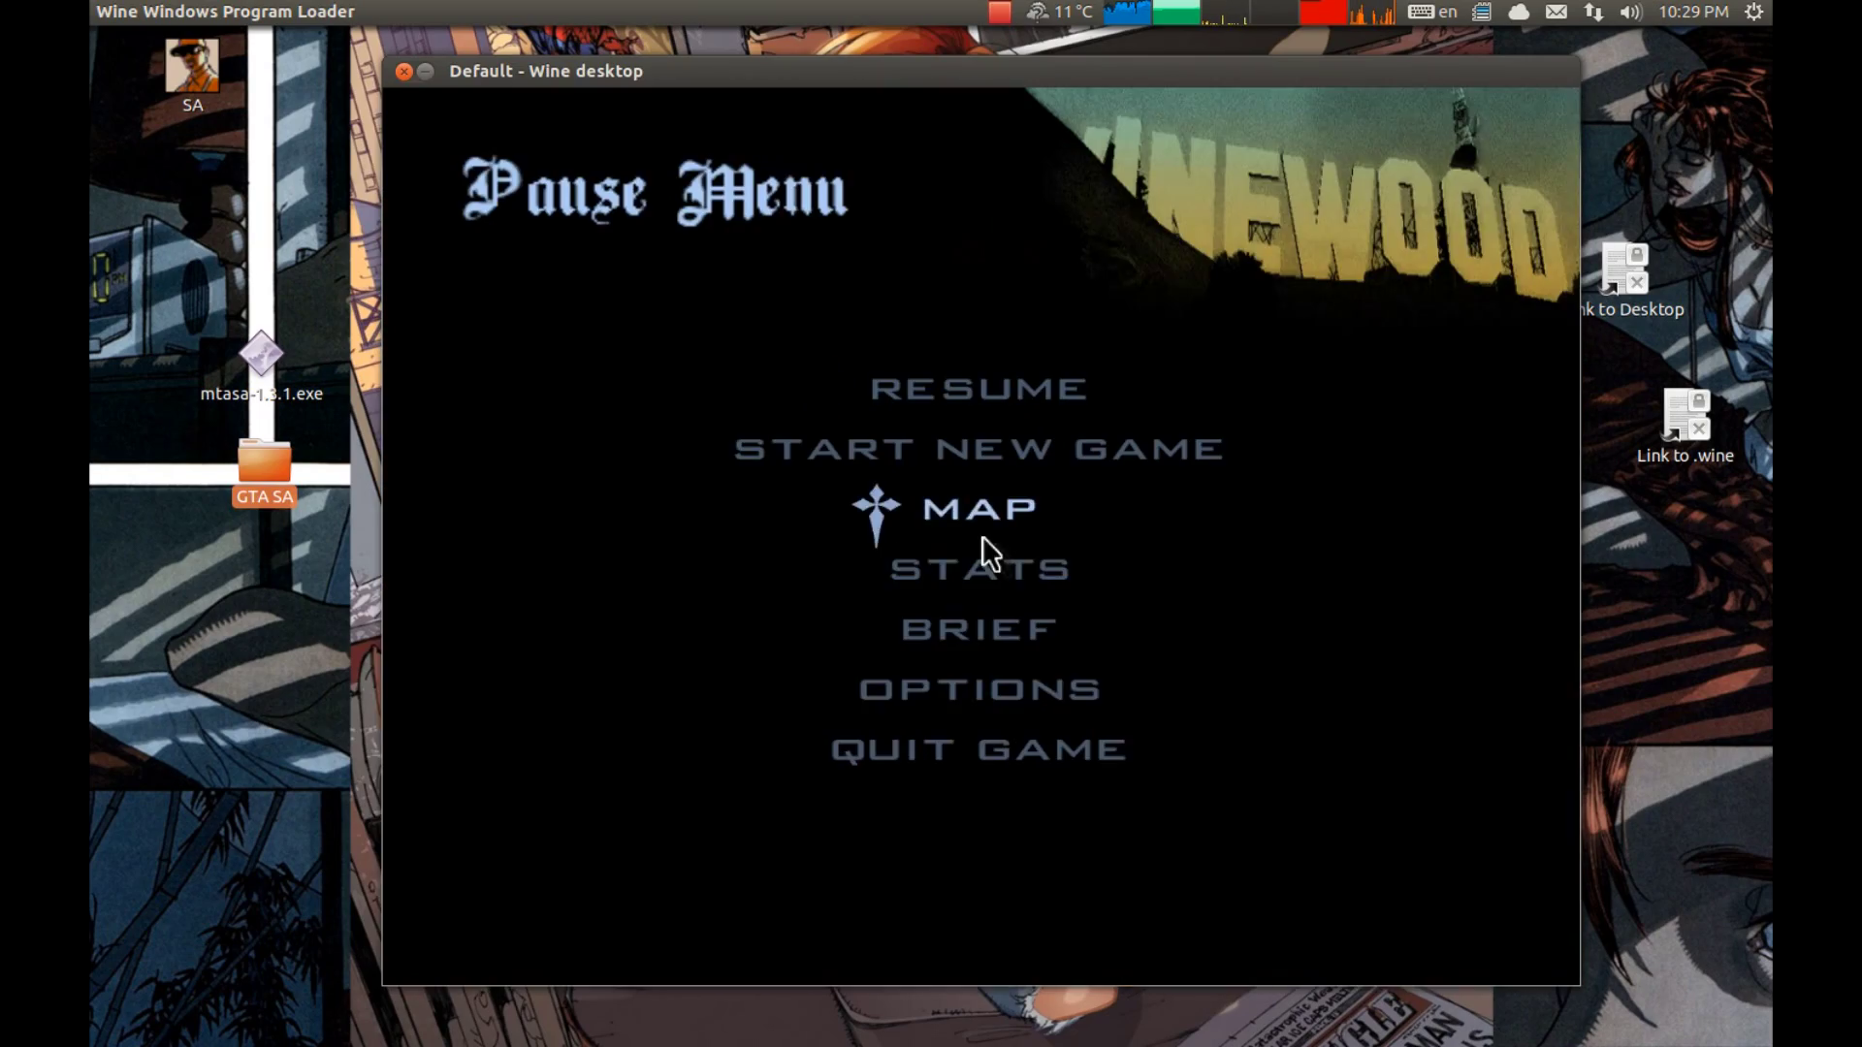
pyautogui.click(876, 749)
pyautogui.click(946, 580)
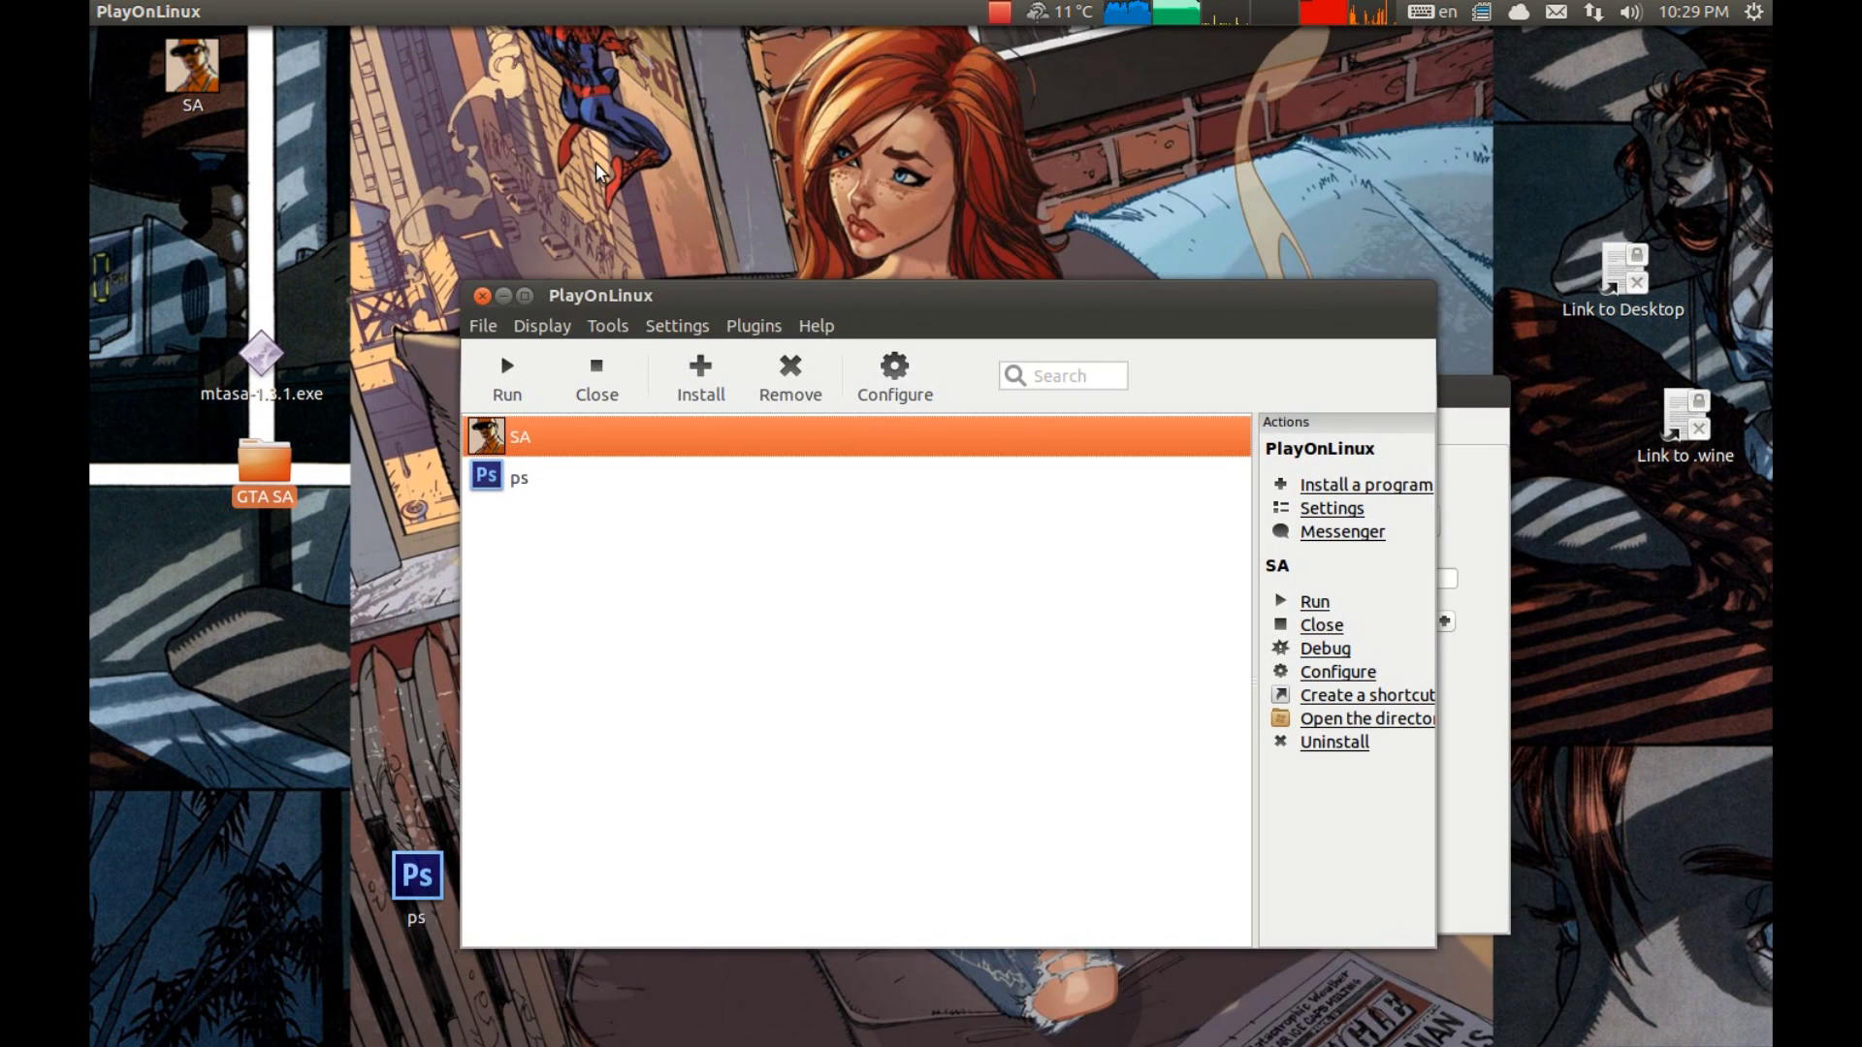
# Open the GTA drive's Miscellaneous options and request the MTA installer download on mtavc.com
pyautogui.click(894, 373)
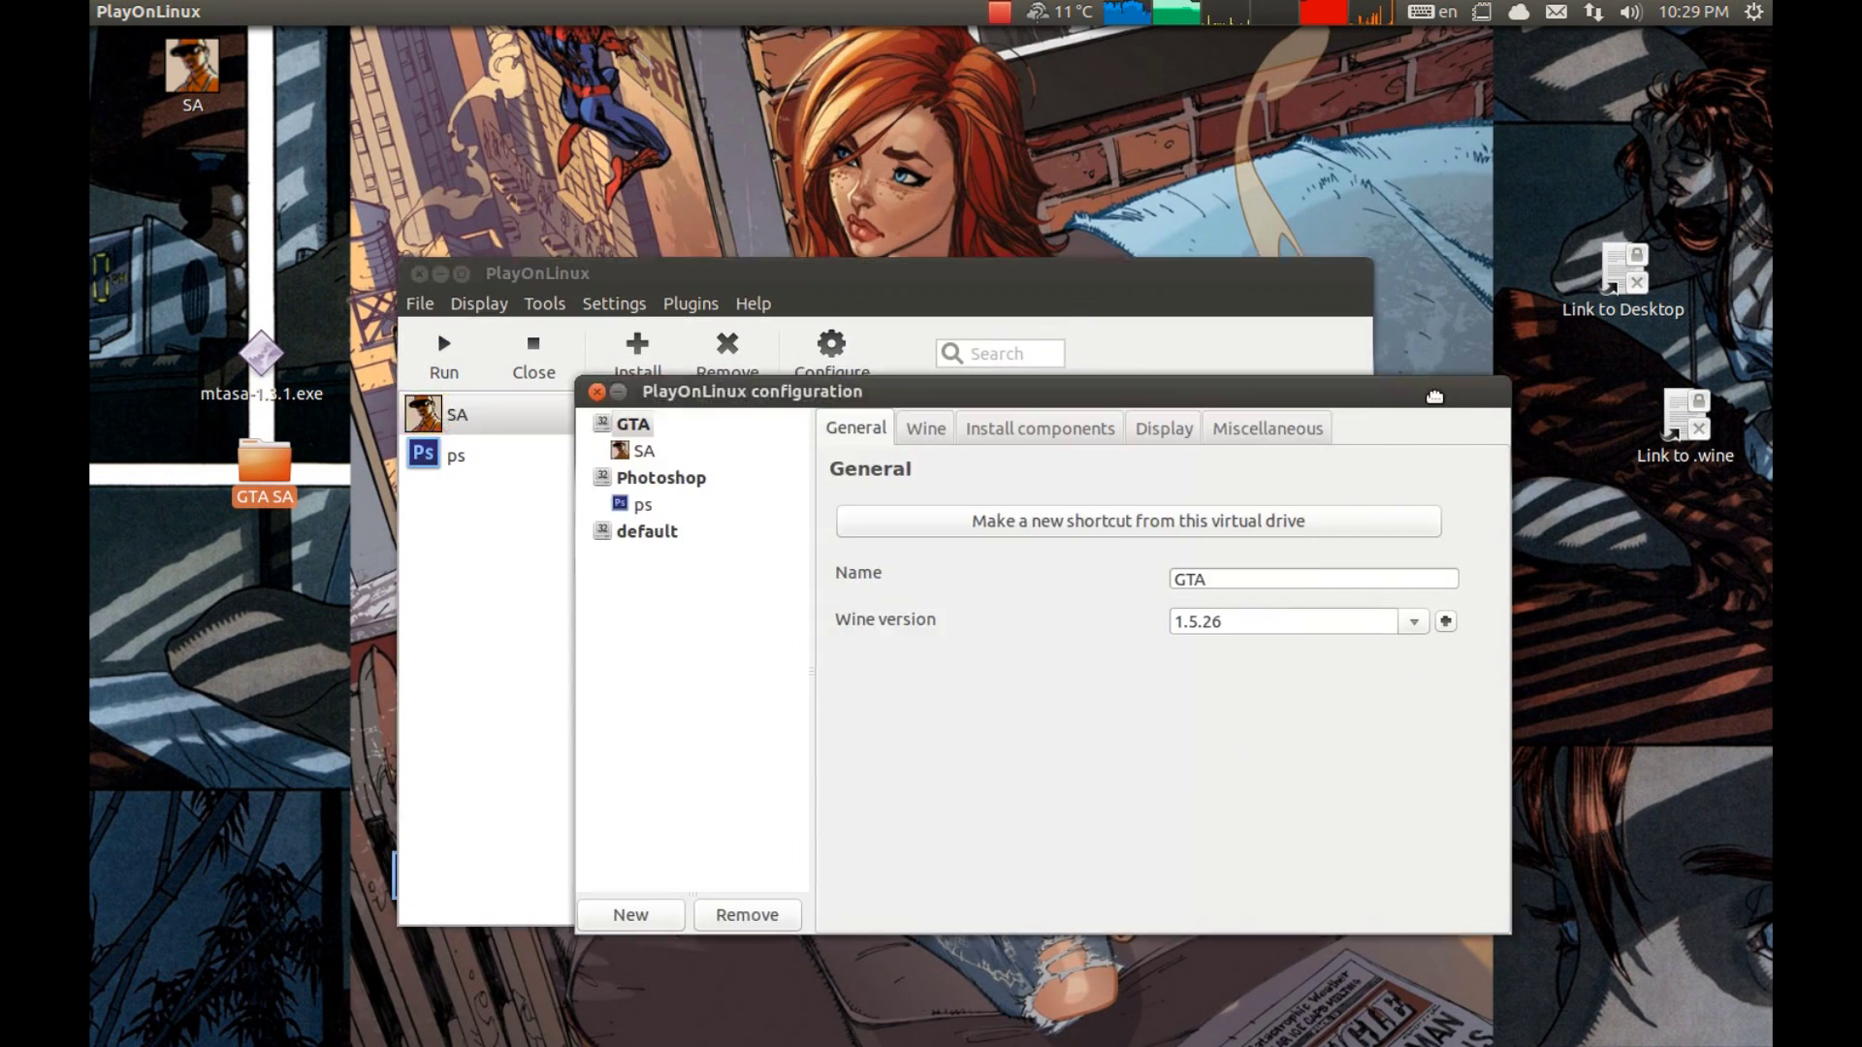
pyautogui.click(1261, 439)
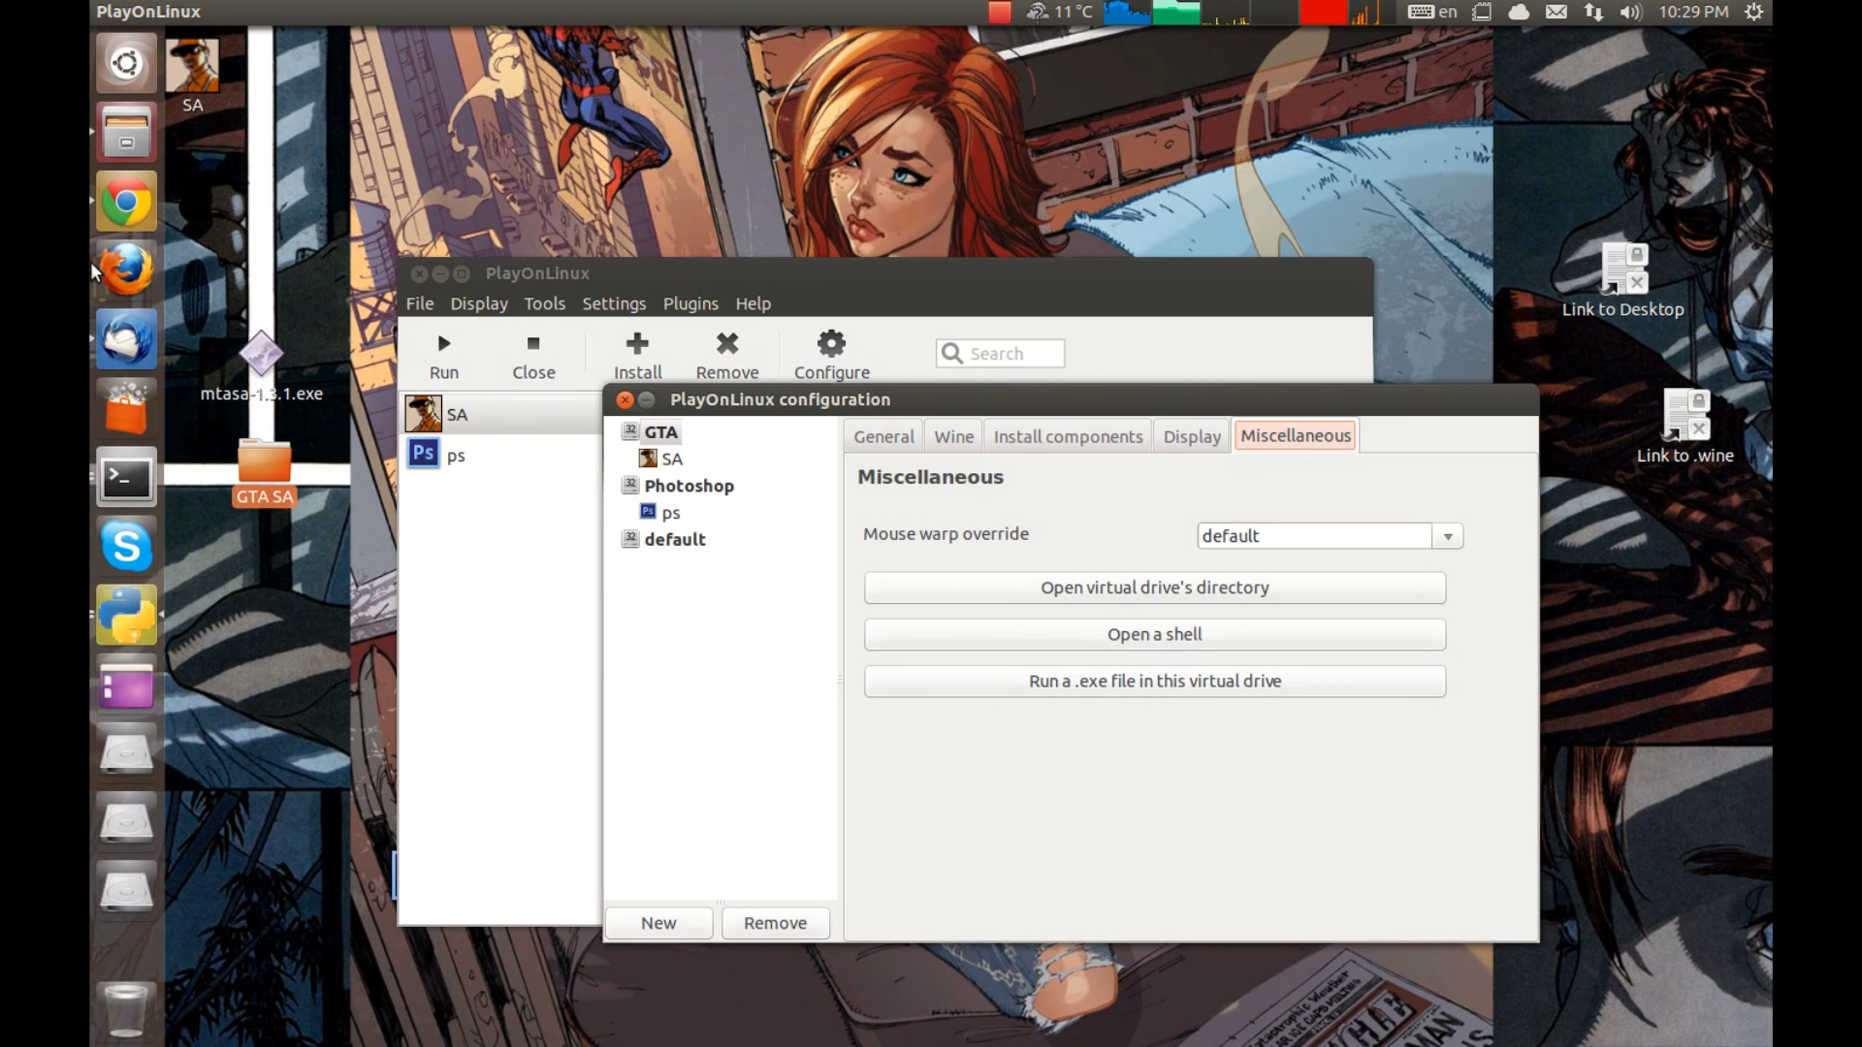
pyautogui.click(126, 267)
pyautogui.middleClick(264, 97)
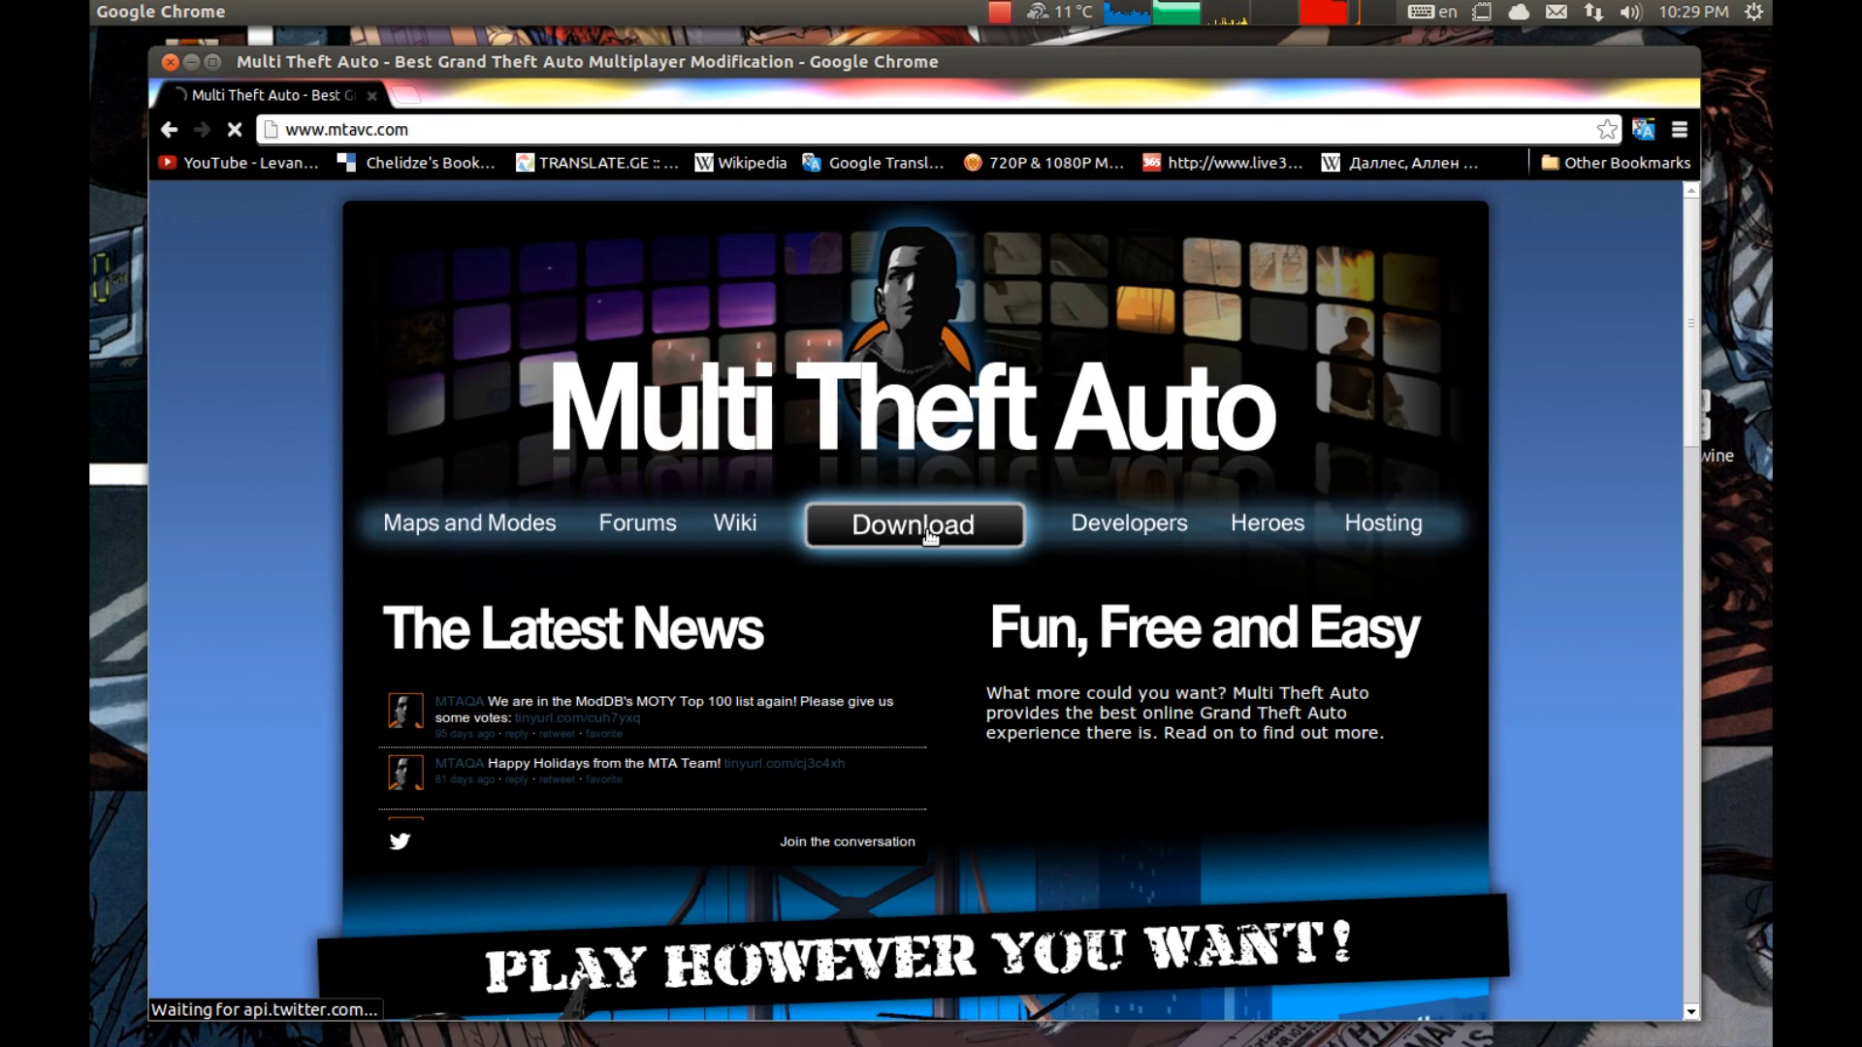
pyautogui.click(931, 531)
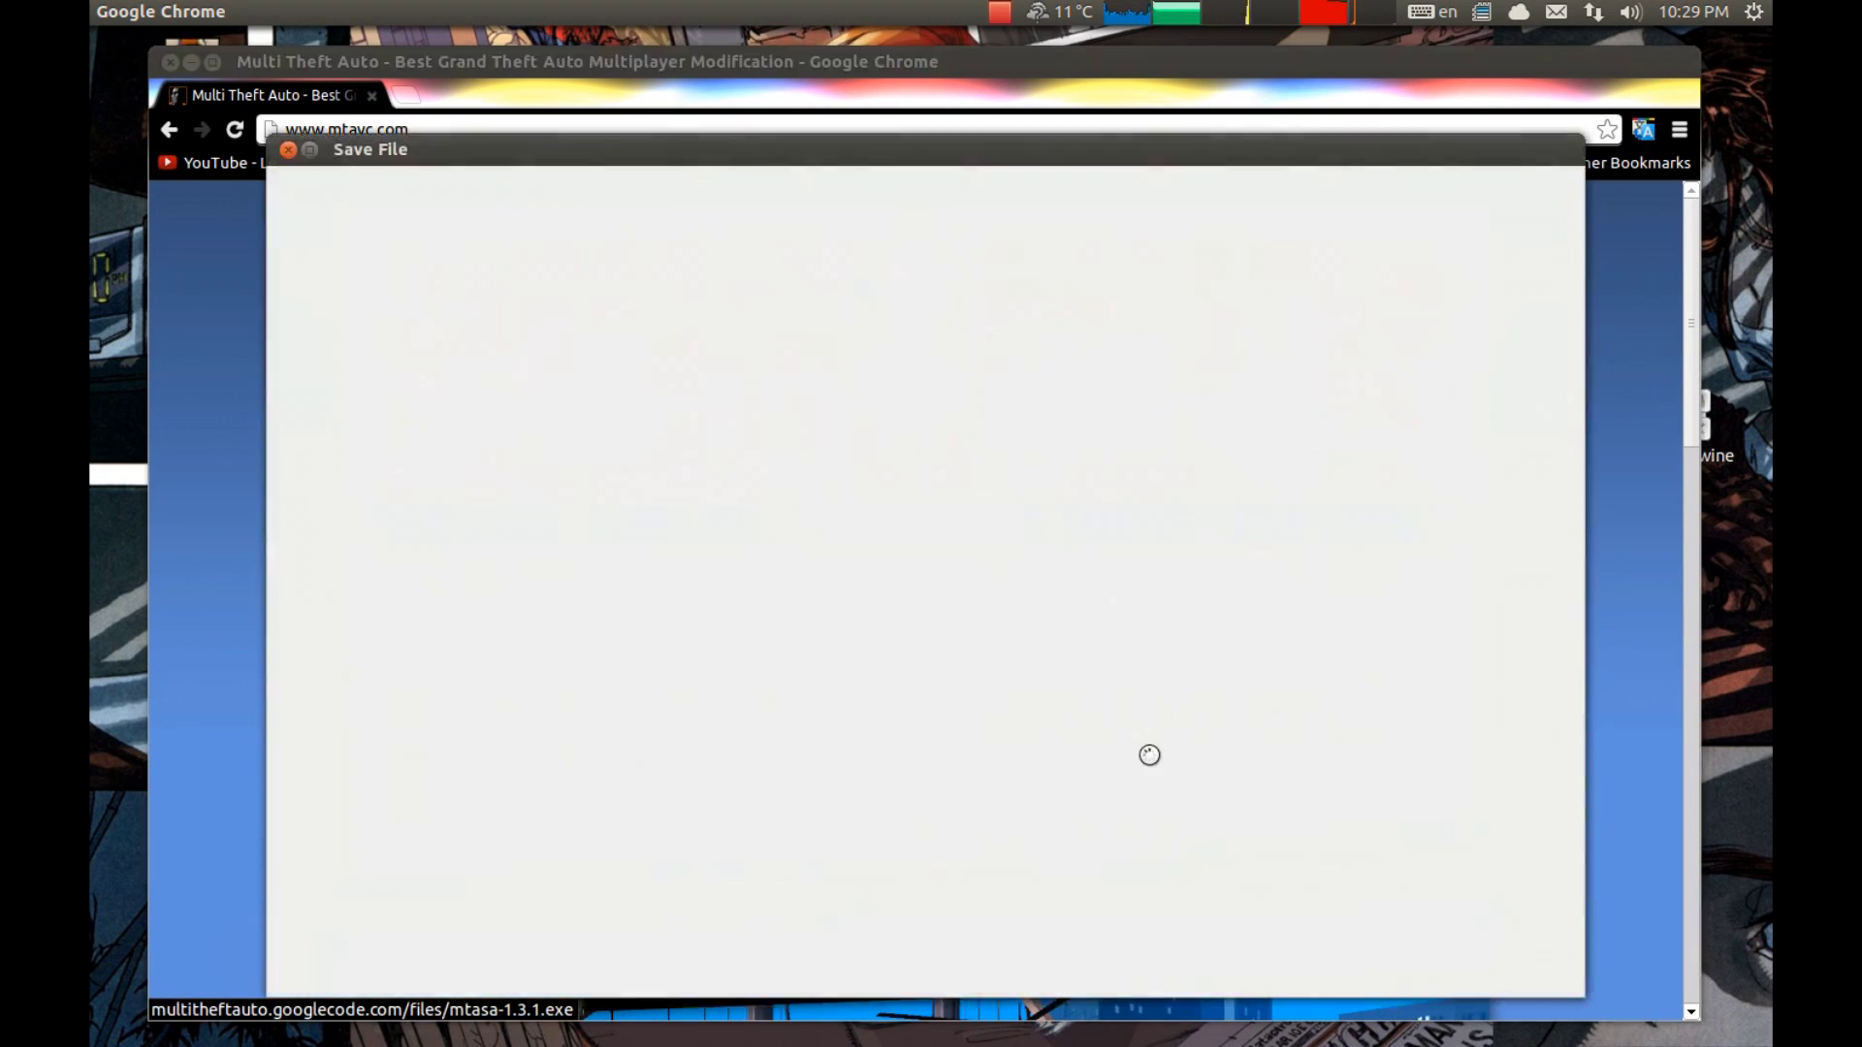
pyautogui.press('Escape')
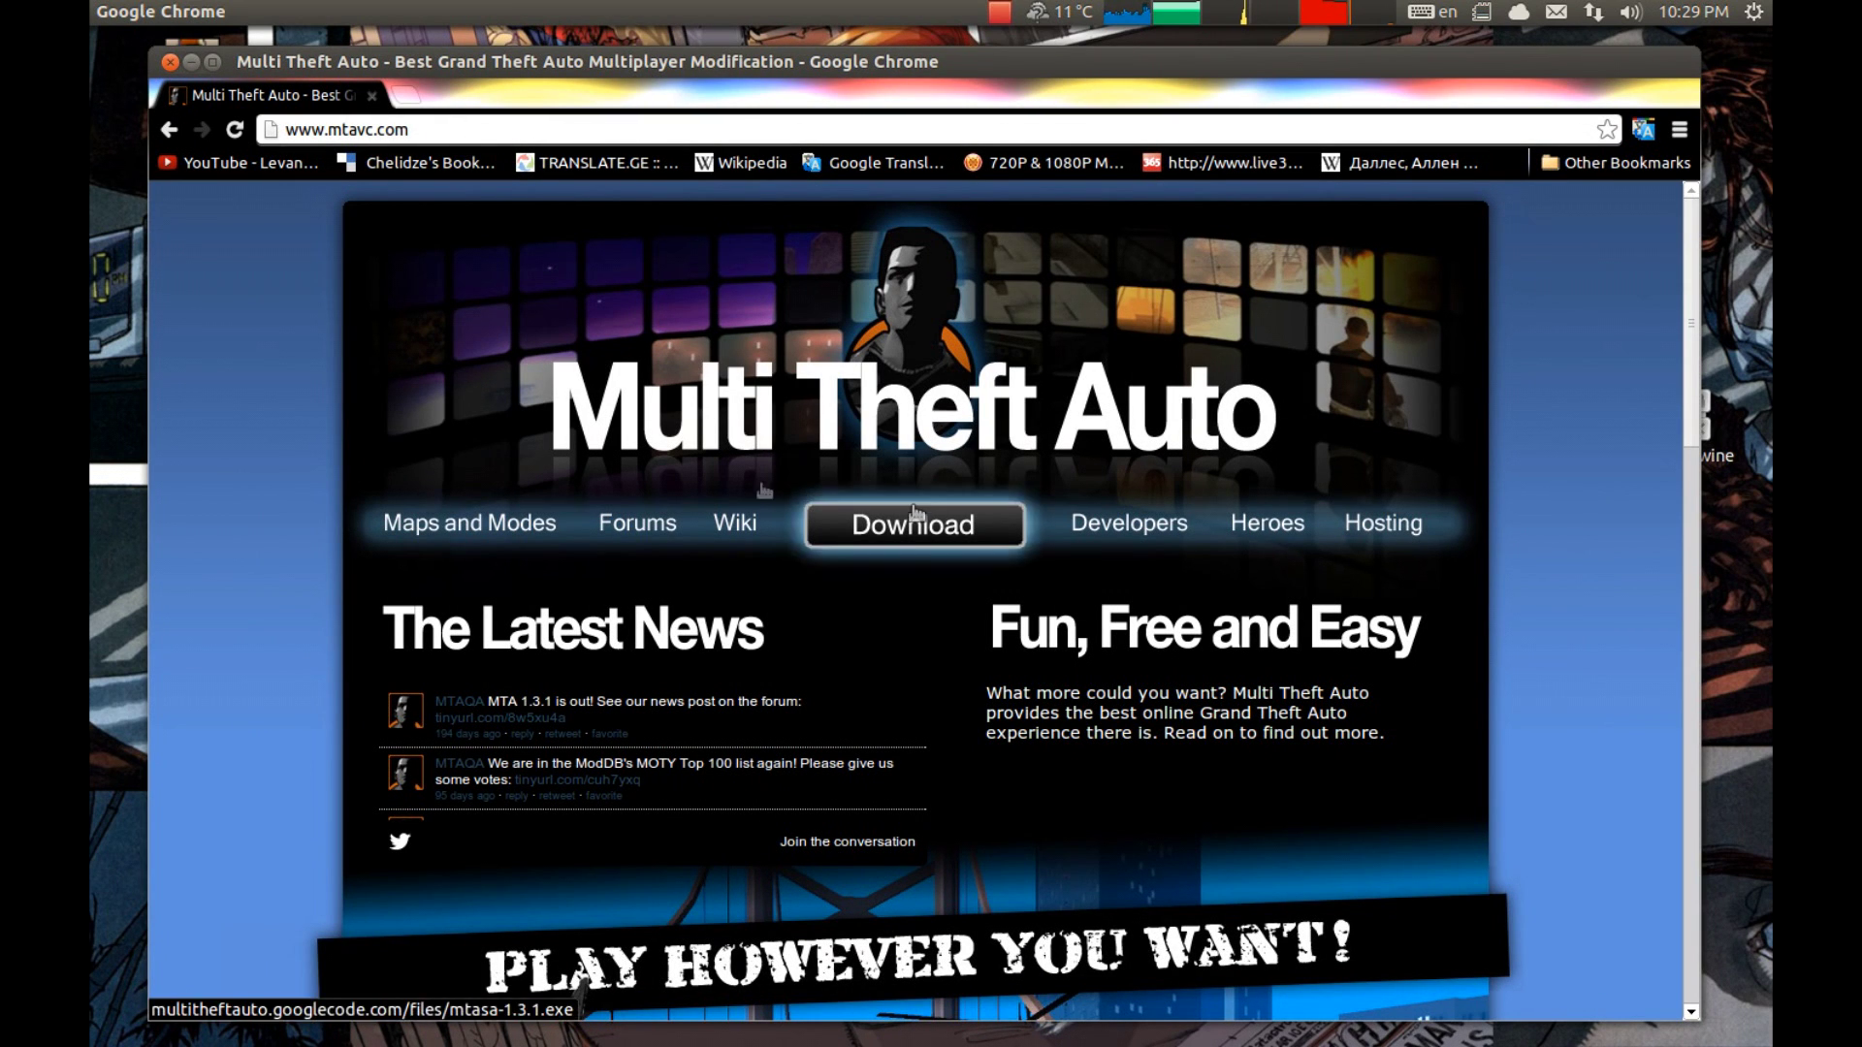
pyautogui.click(191, 62)
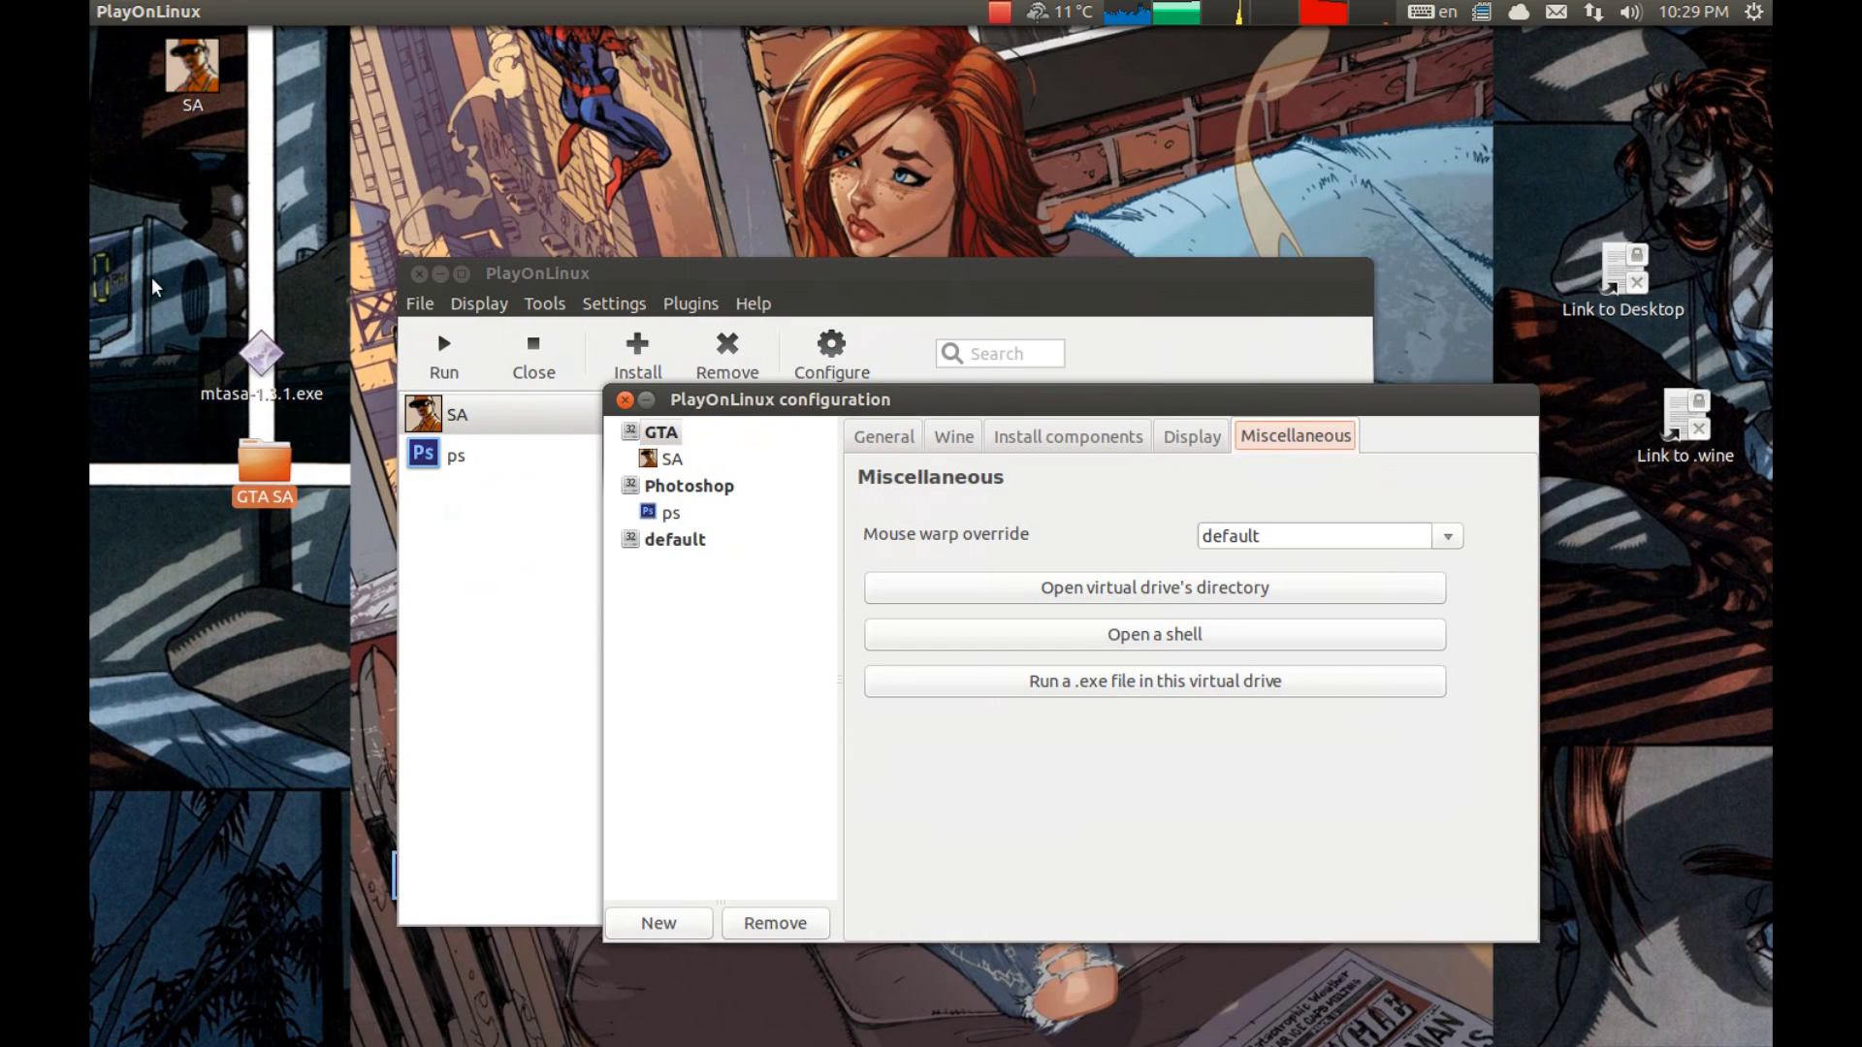
# Run the Desktop's mtasa-1.3.1.exe installer inside the GTA virtual drive
pyautogui.click(276, 407)
pyautogui.click(262, 356)
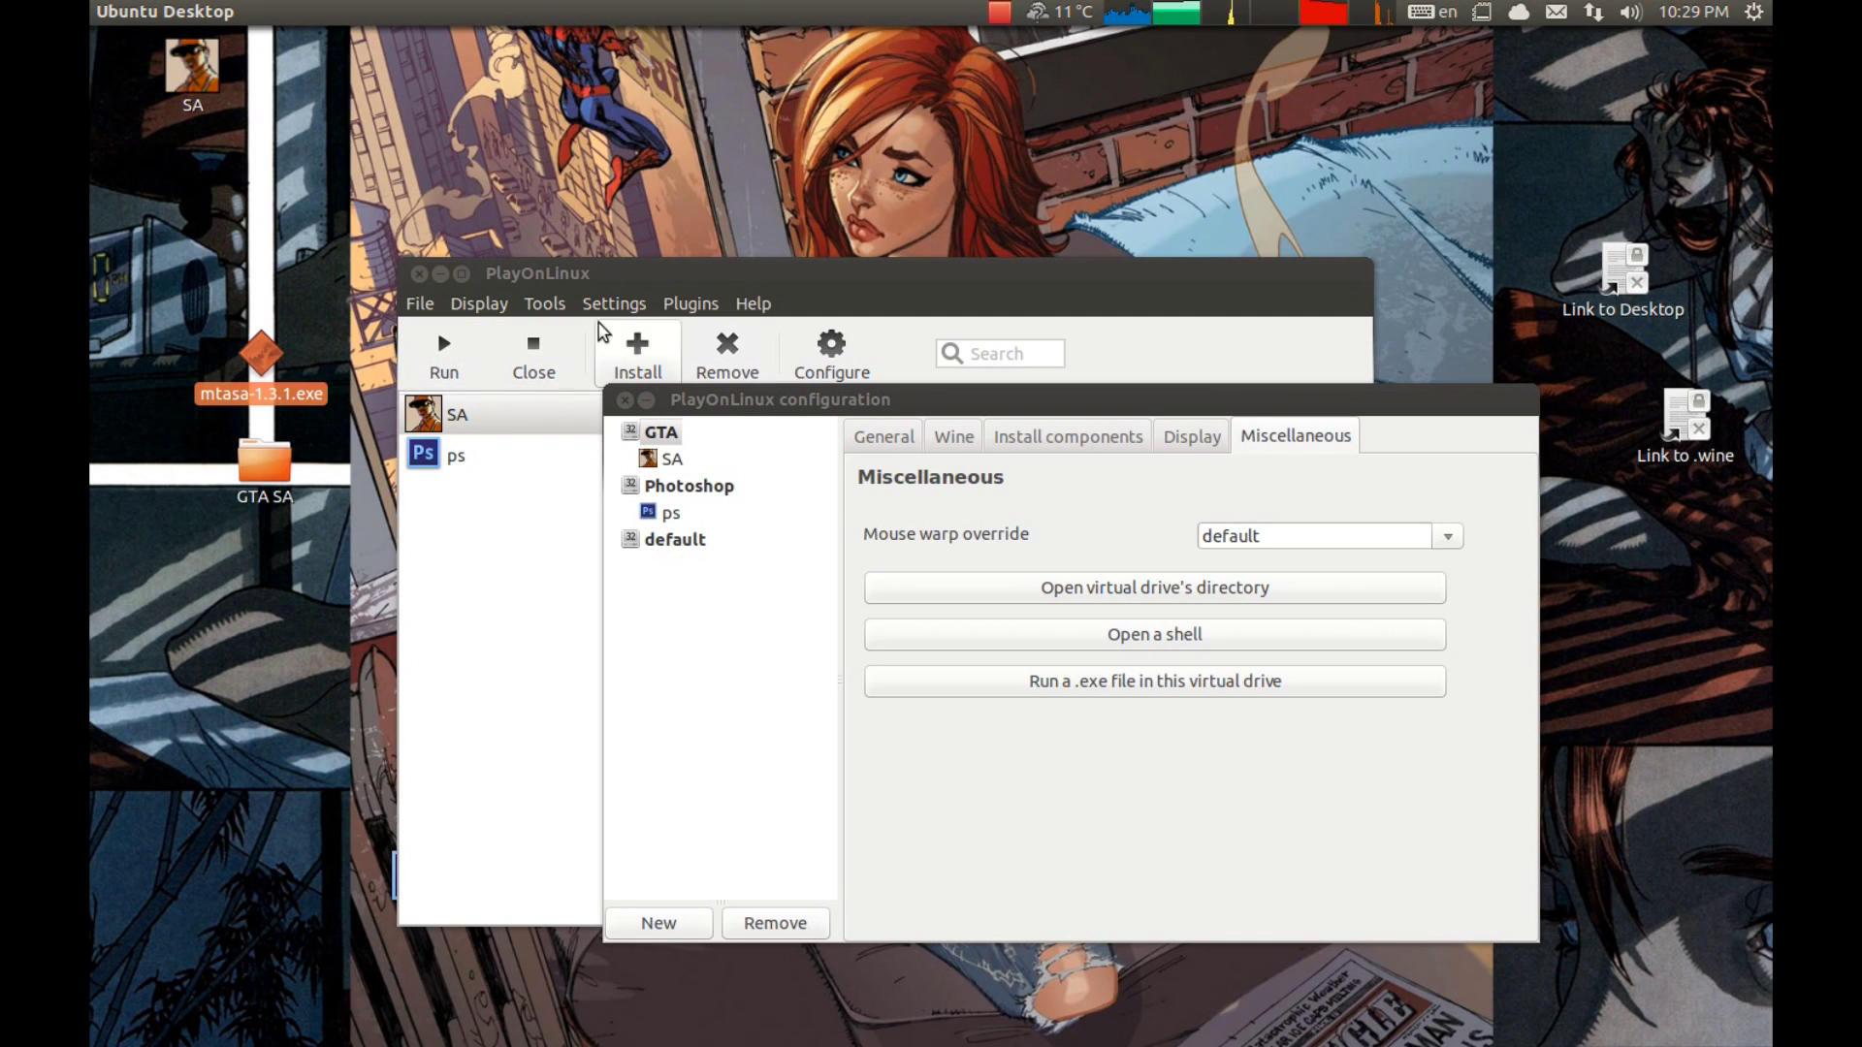
pyautogui.click(1114, 420)
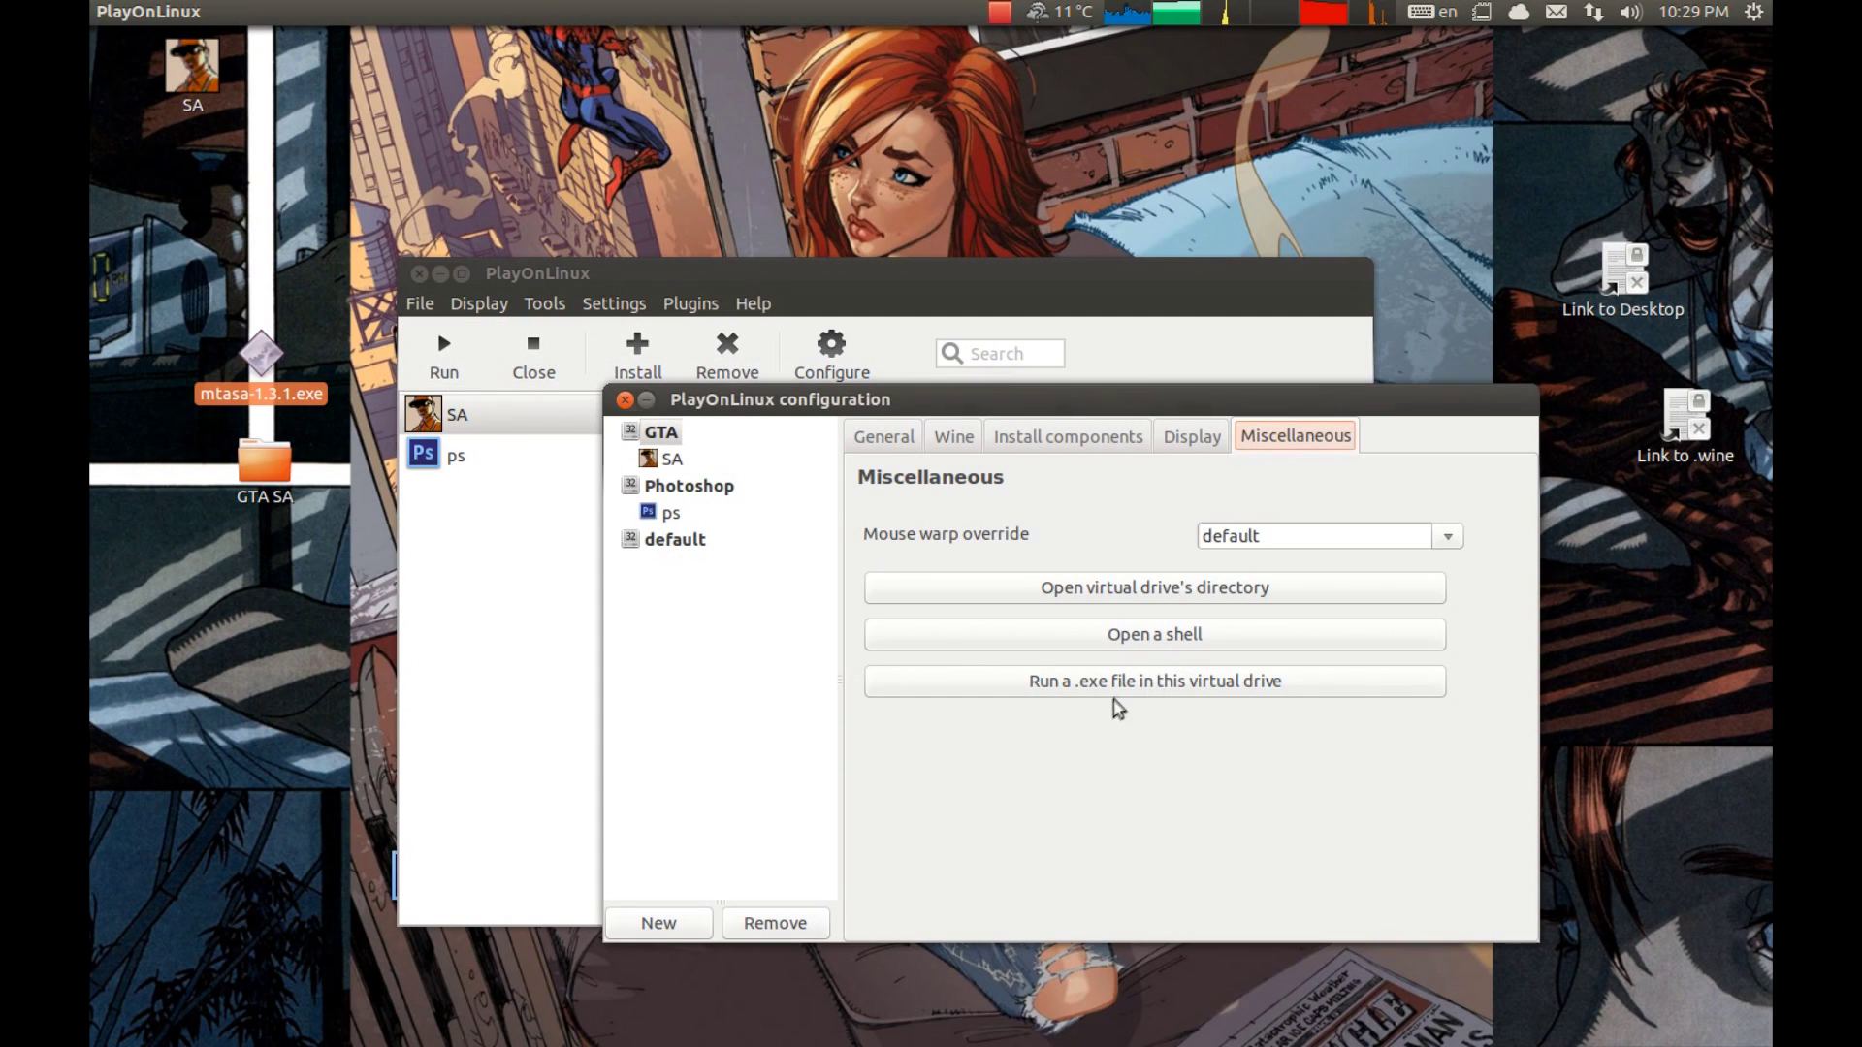
pyautogui.click(1113, 682)
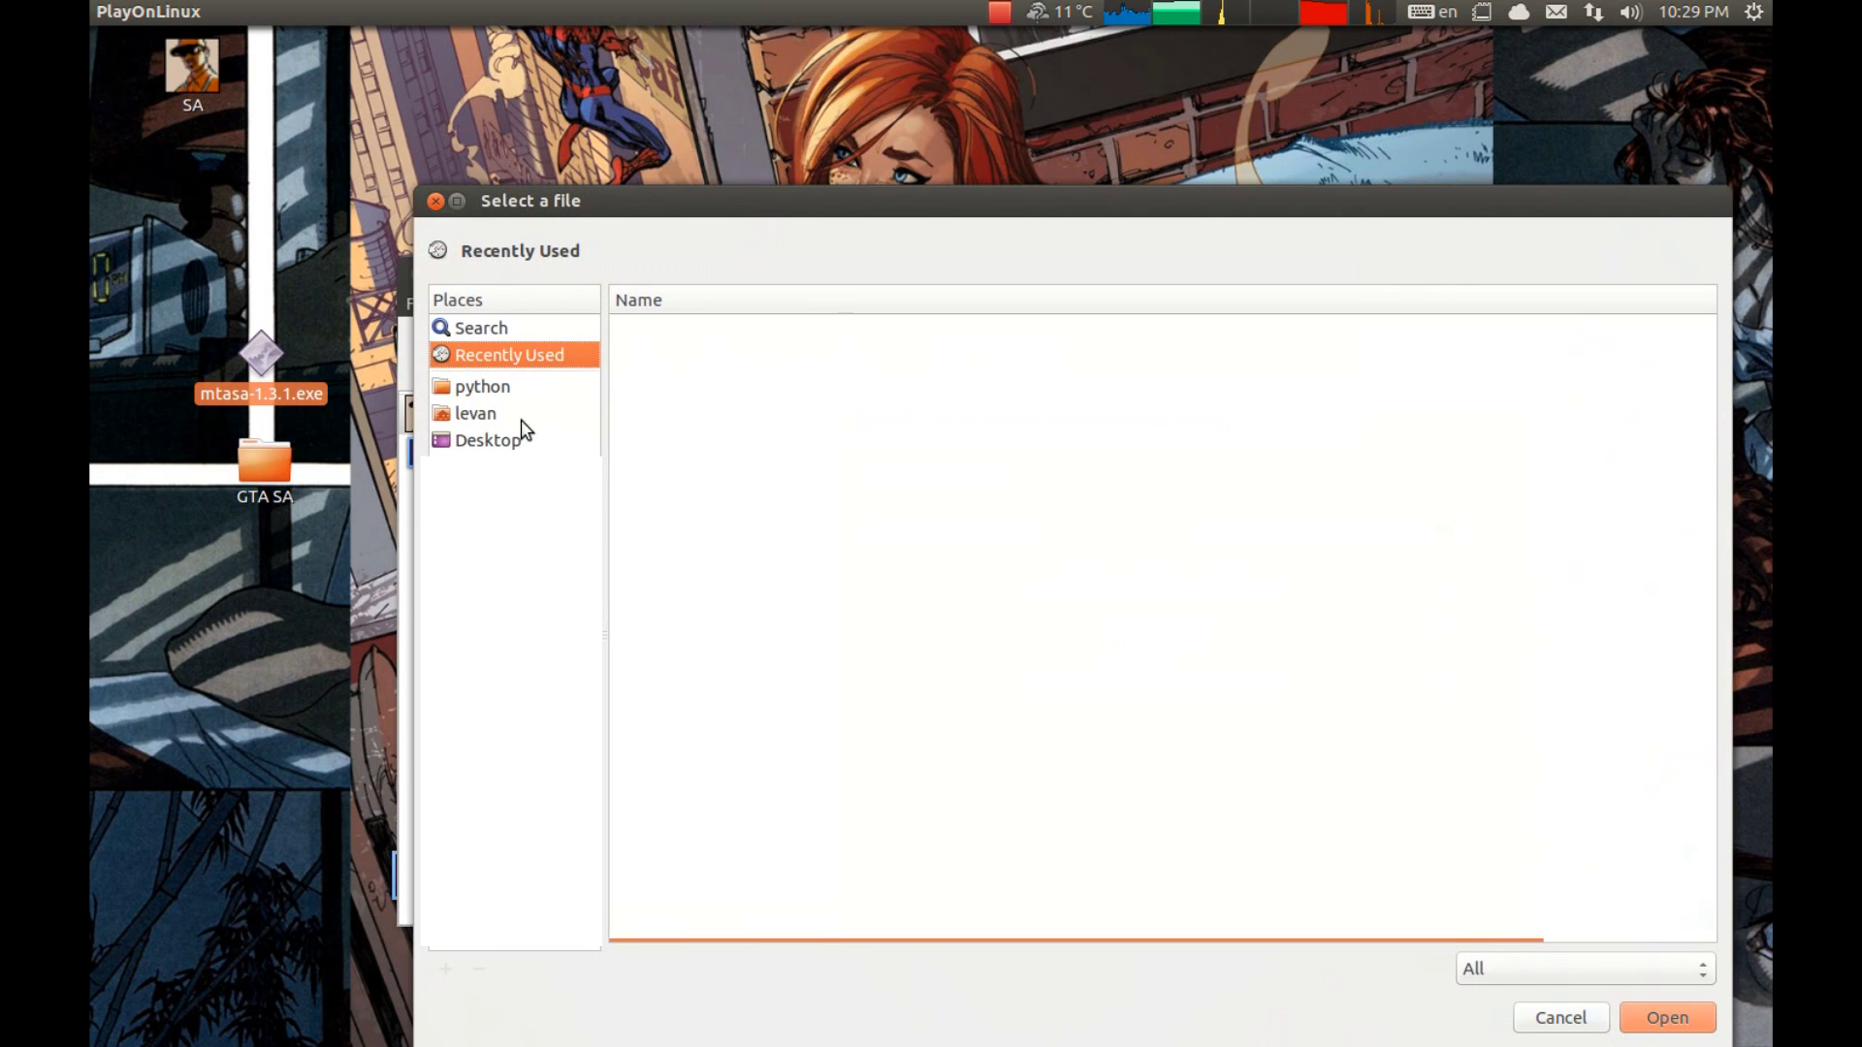
pyautogui.click(488, 440)
pyautogui.doubleClick(664, 441)
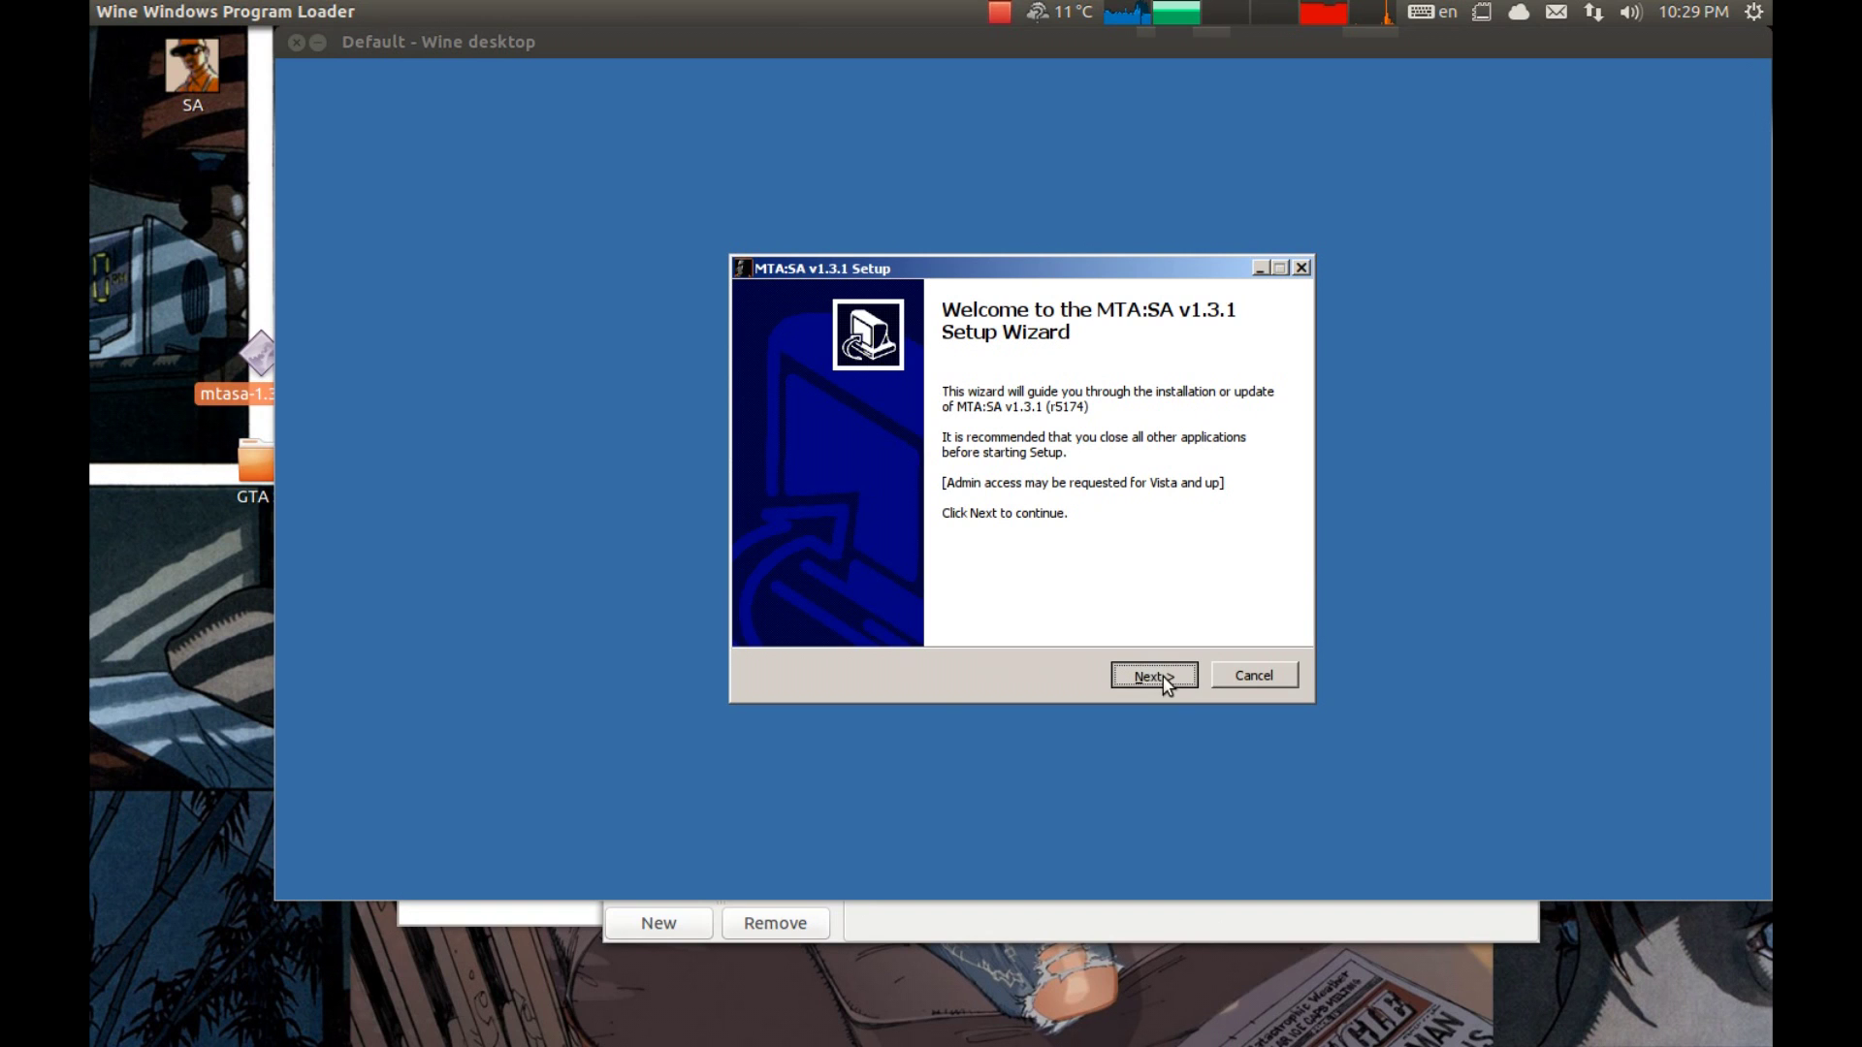
# Install MTA:SA v1.3.1 Client and Server to the default folder, finishing without launching it
pyautogui.click(1160, 675)
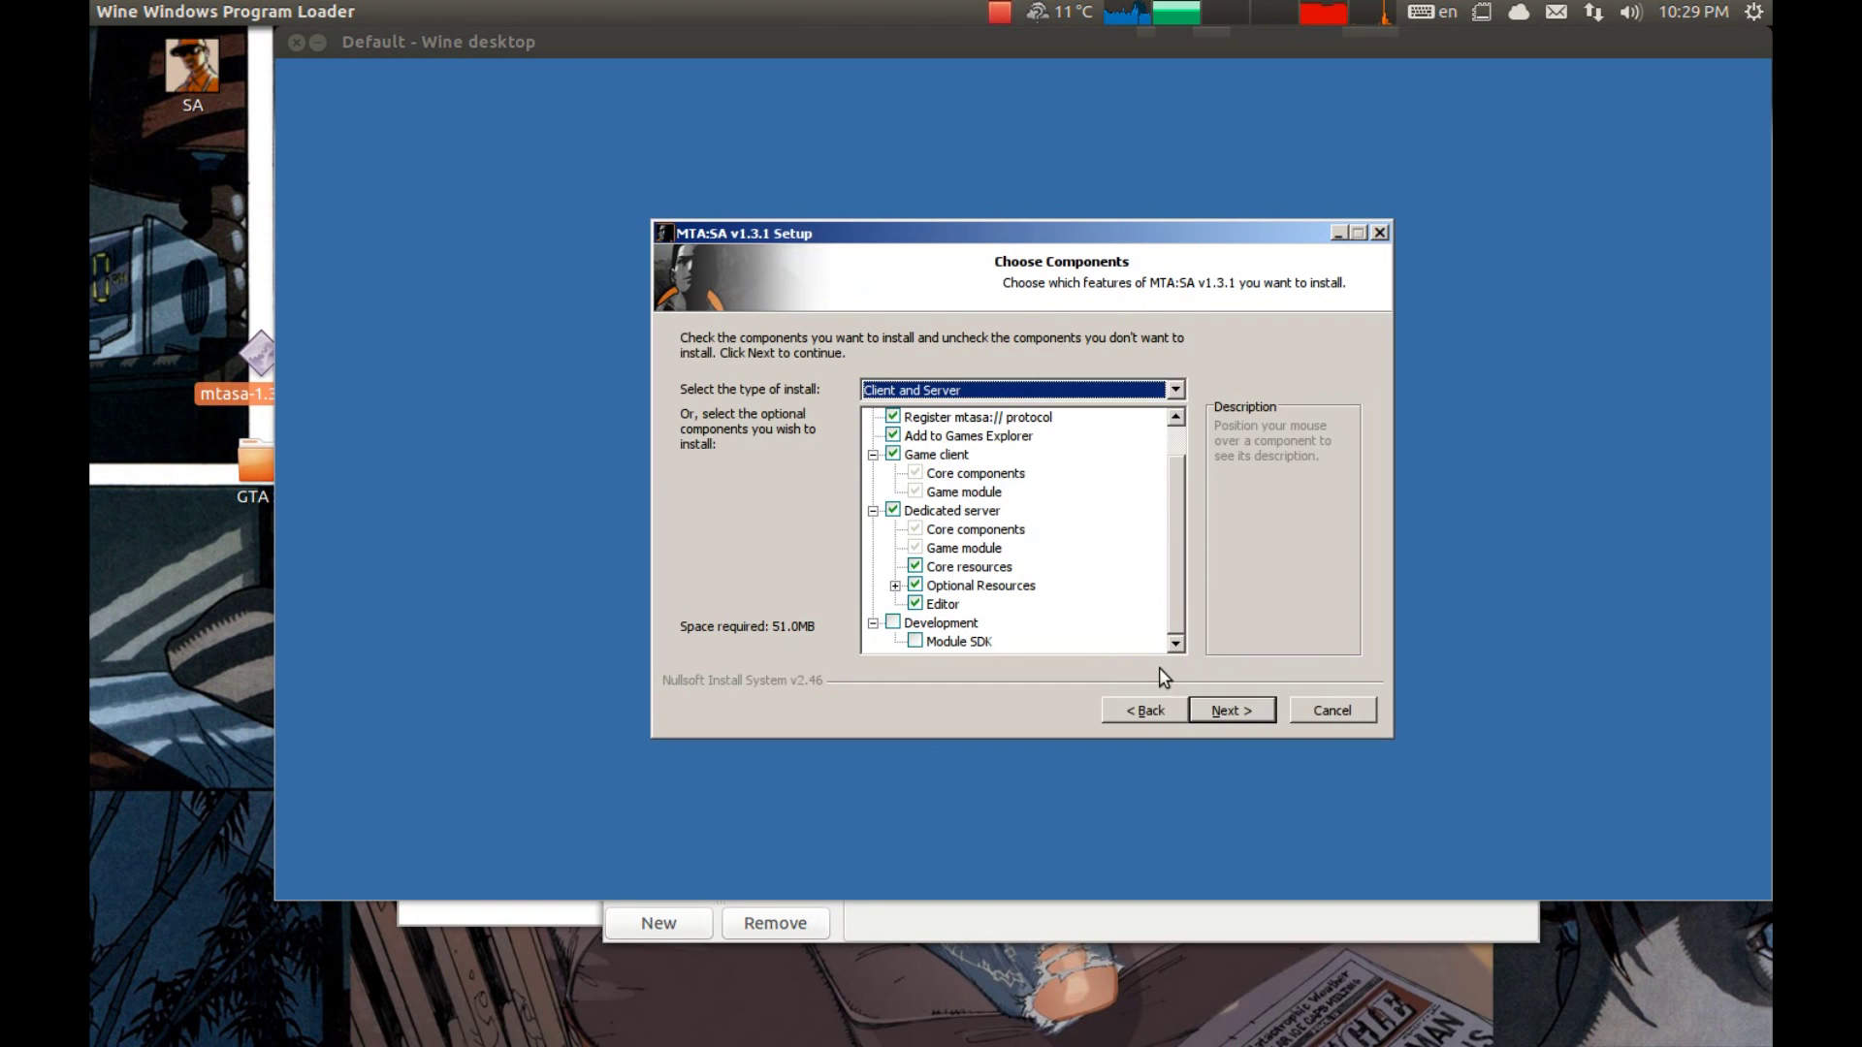
pyautogui.click(1228, 725)
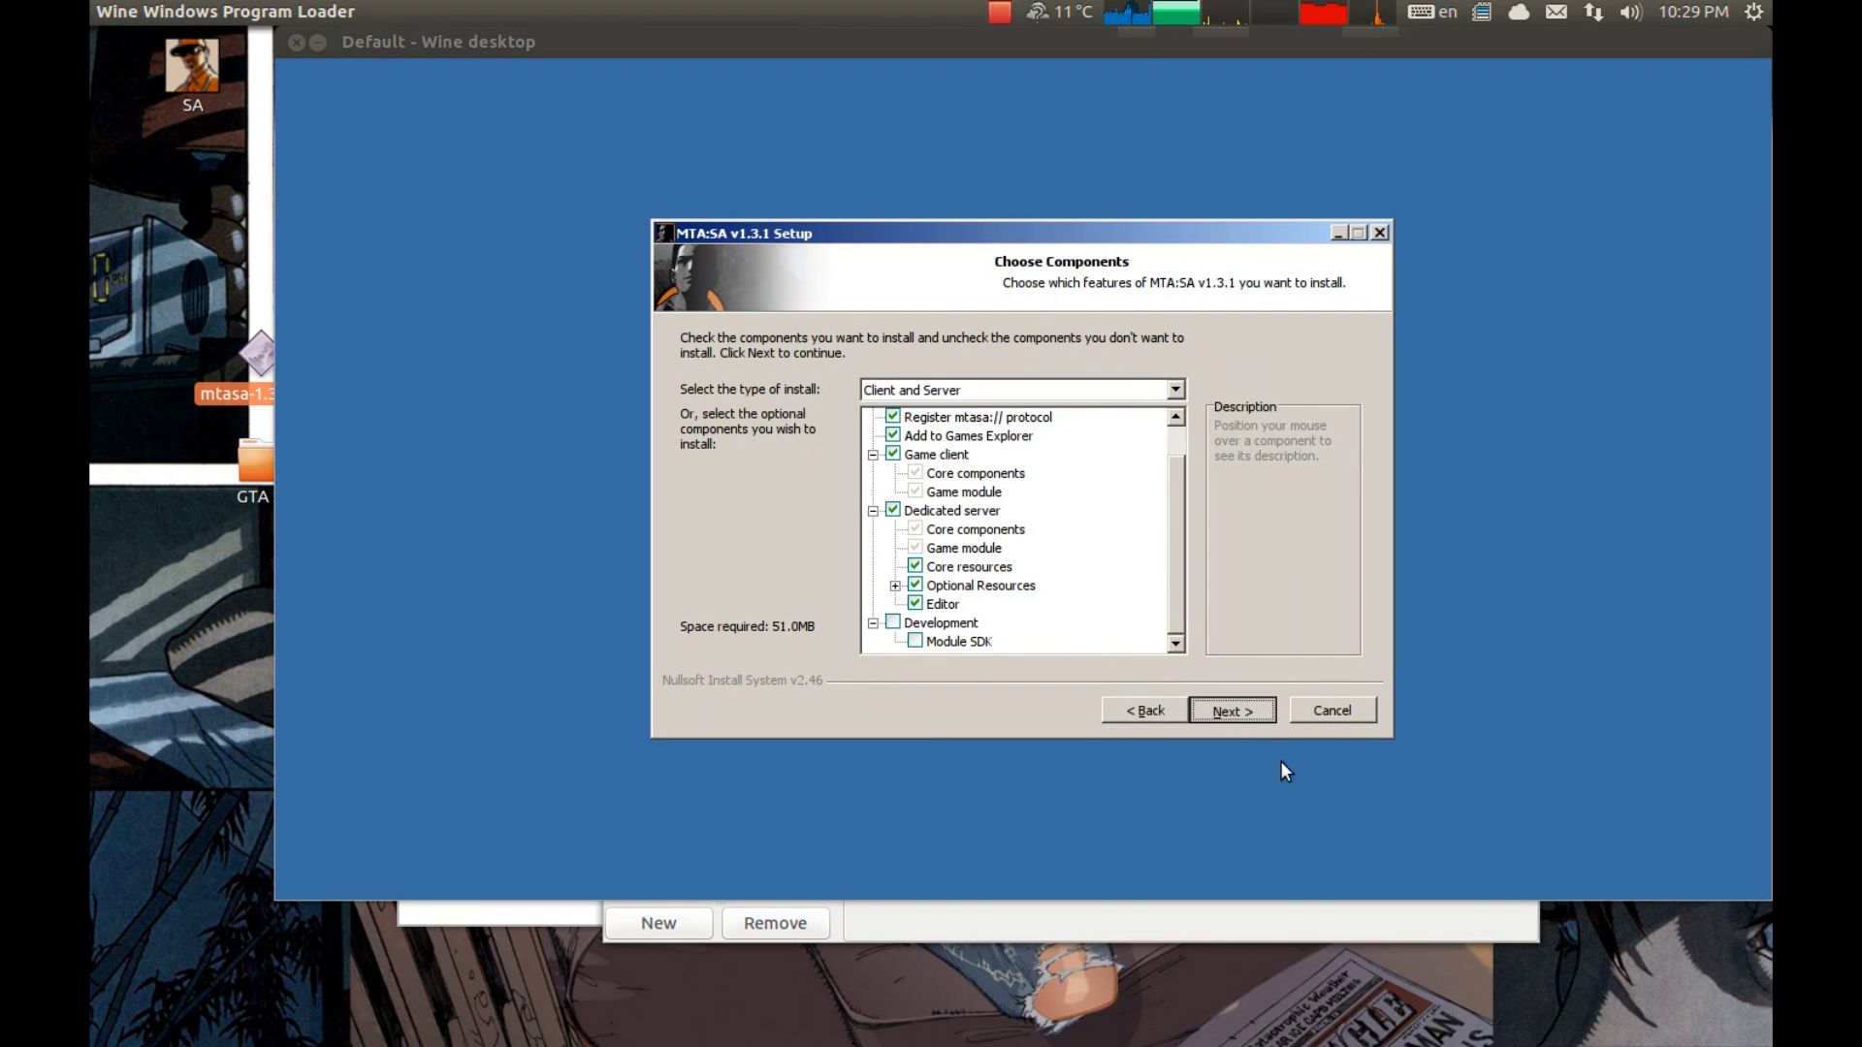
pyautogui.click(1261, 714)
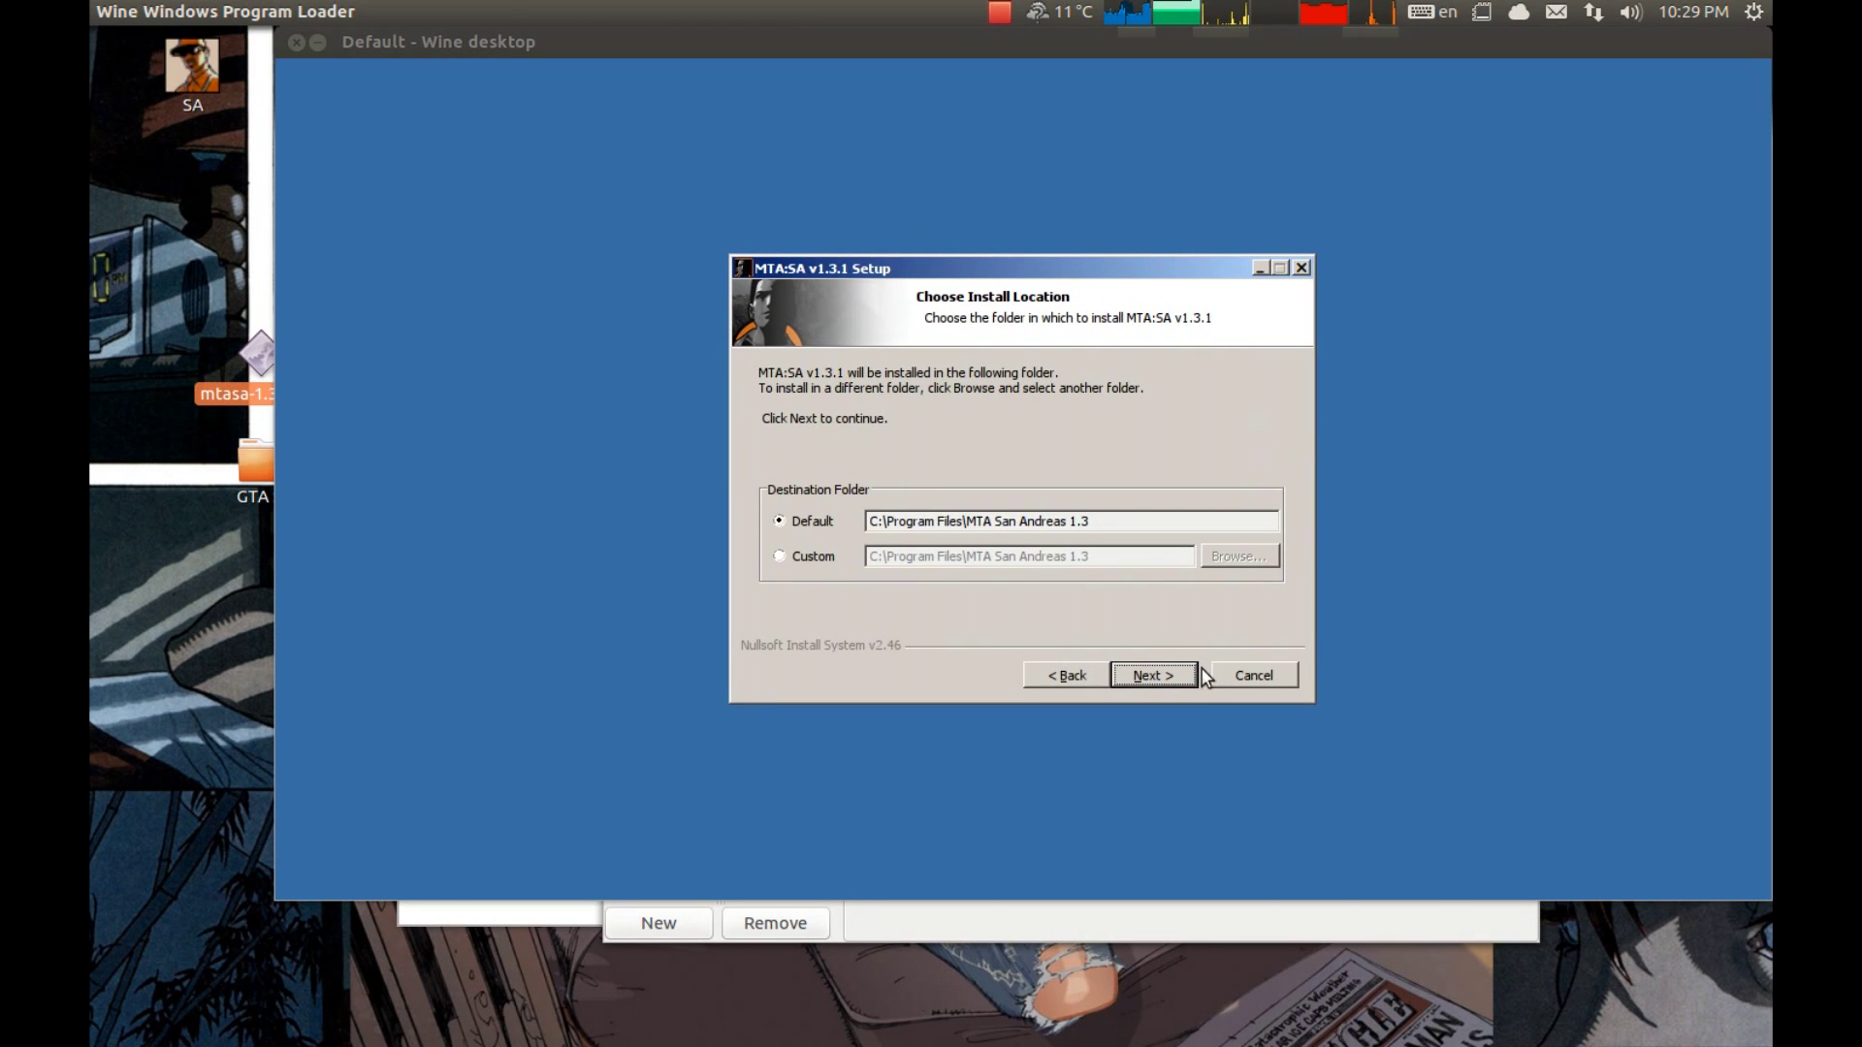
pyautogui.click(1169, 680)
pyautogui.click(1158, 673)
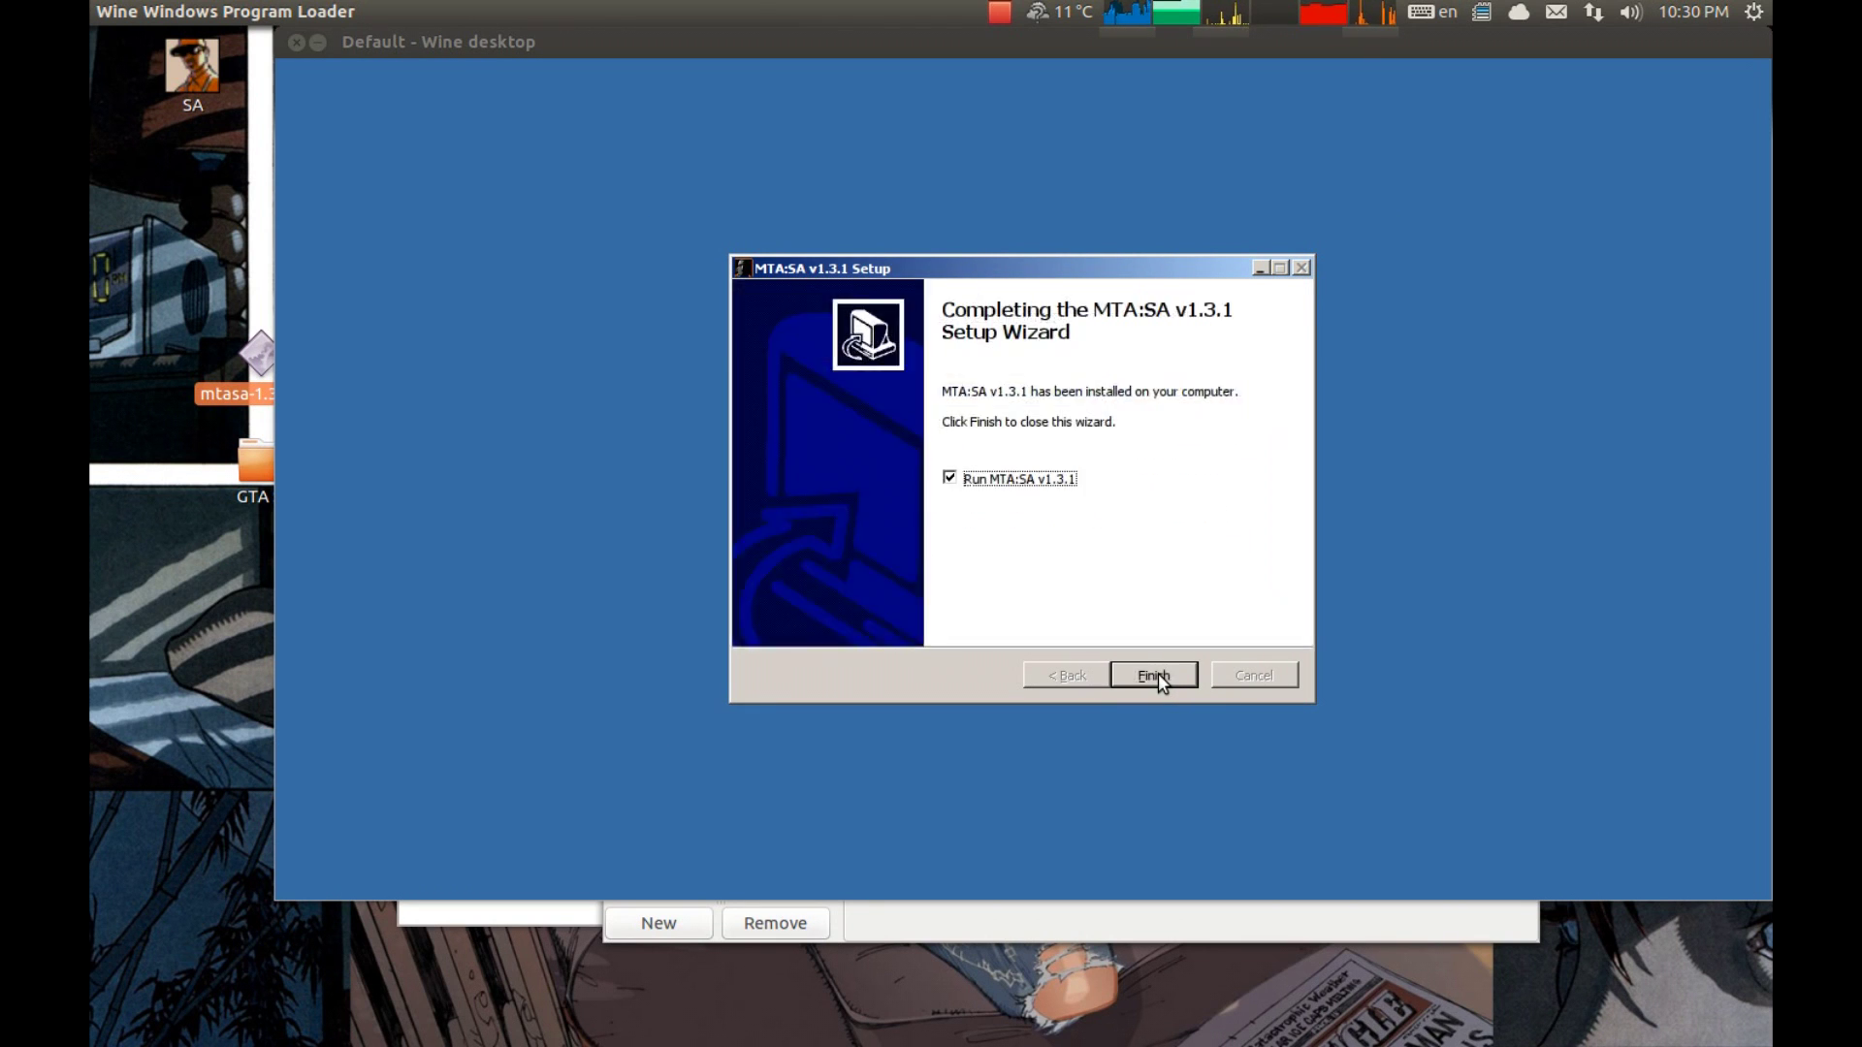
pyautogui.click(1009, 481)
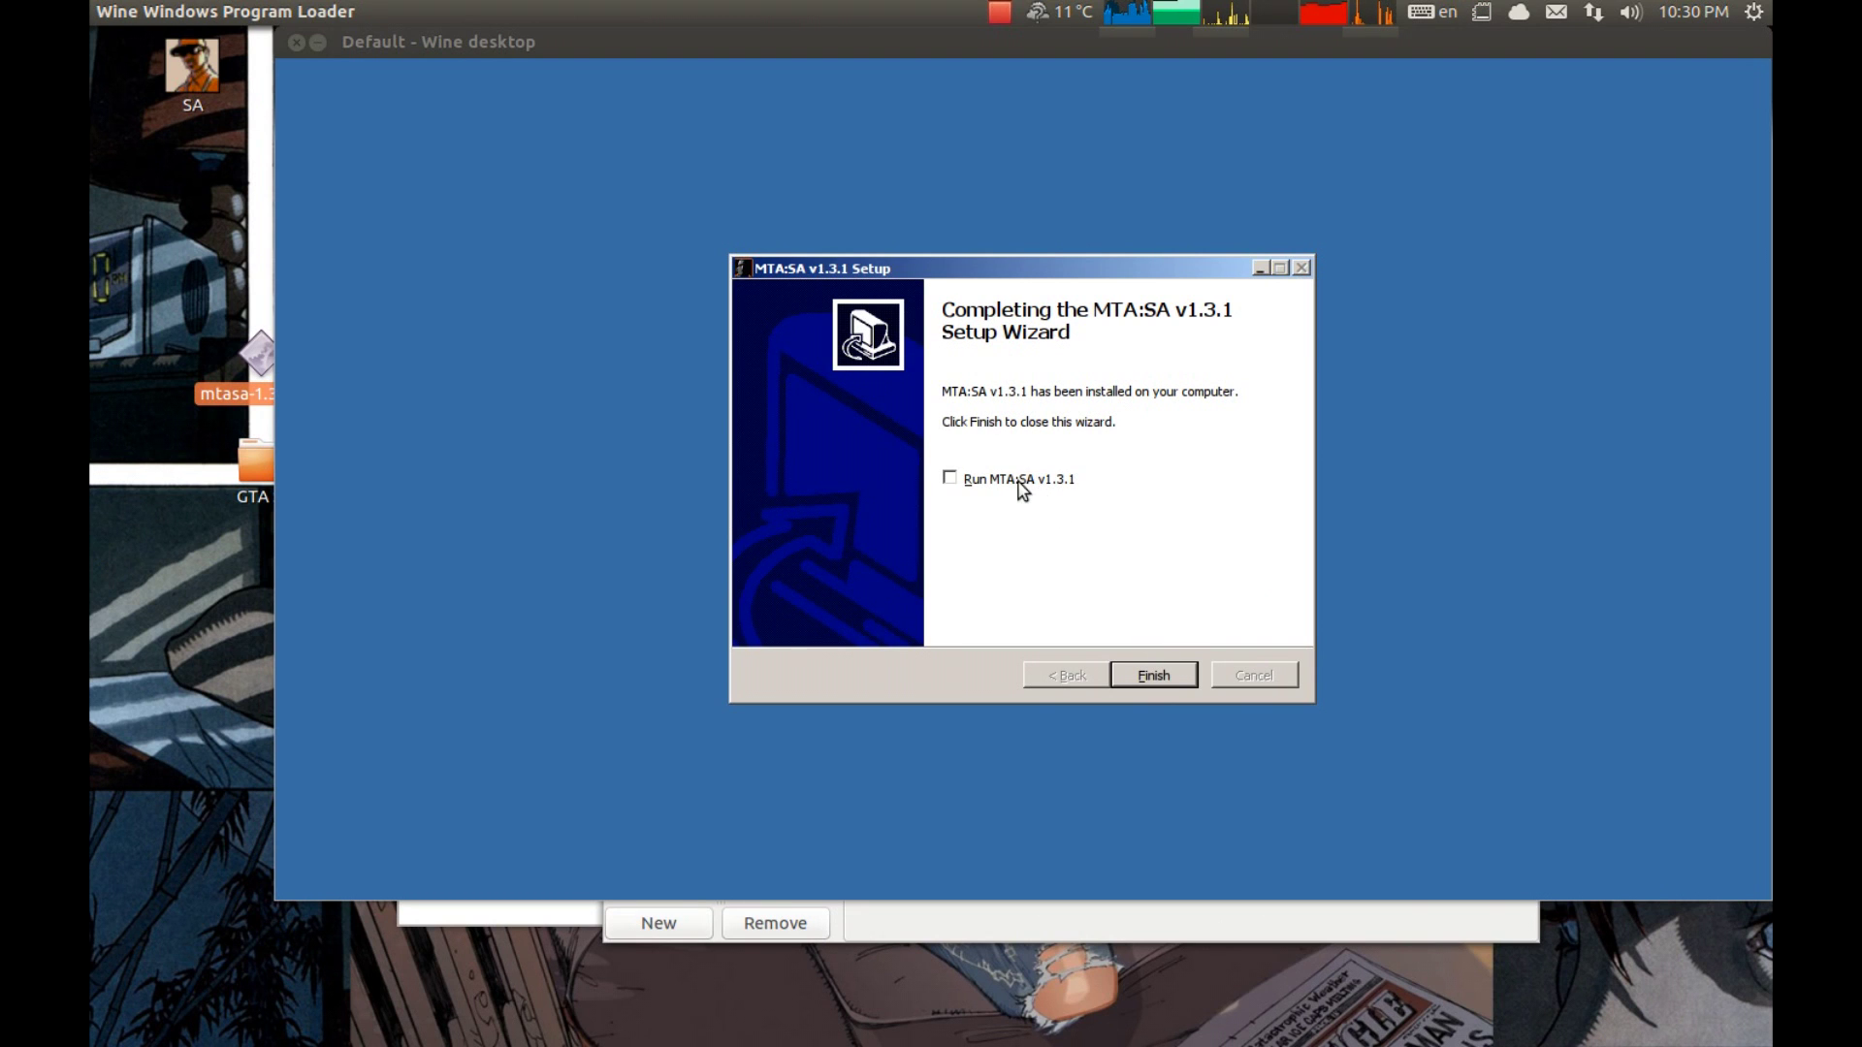
pyautogui.click(1156, 671)
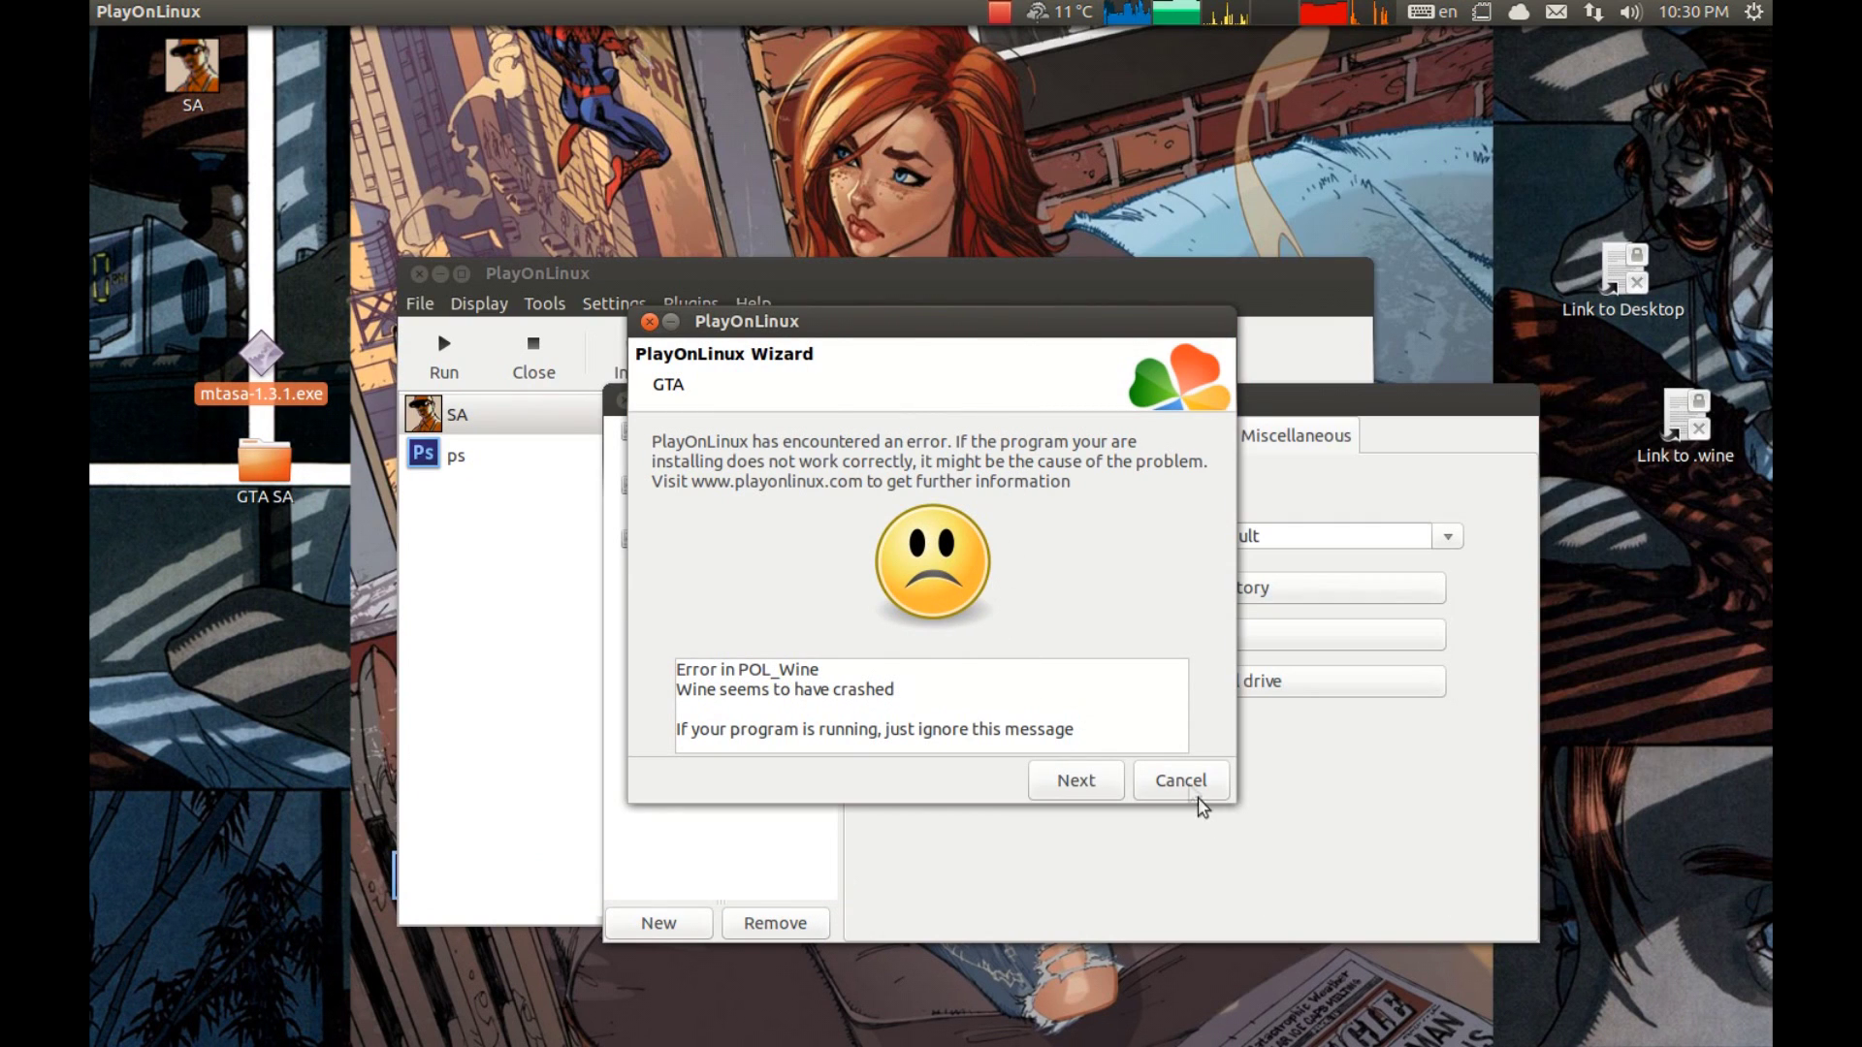
# Dismiss the Wine crash error, add an MTA shortcut for Multi Theft Auto.exe, and close configuration
pyautogui.click(1198, 795)
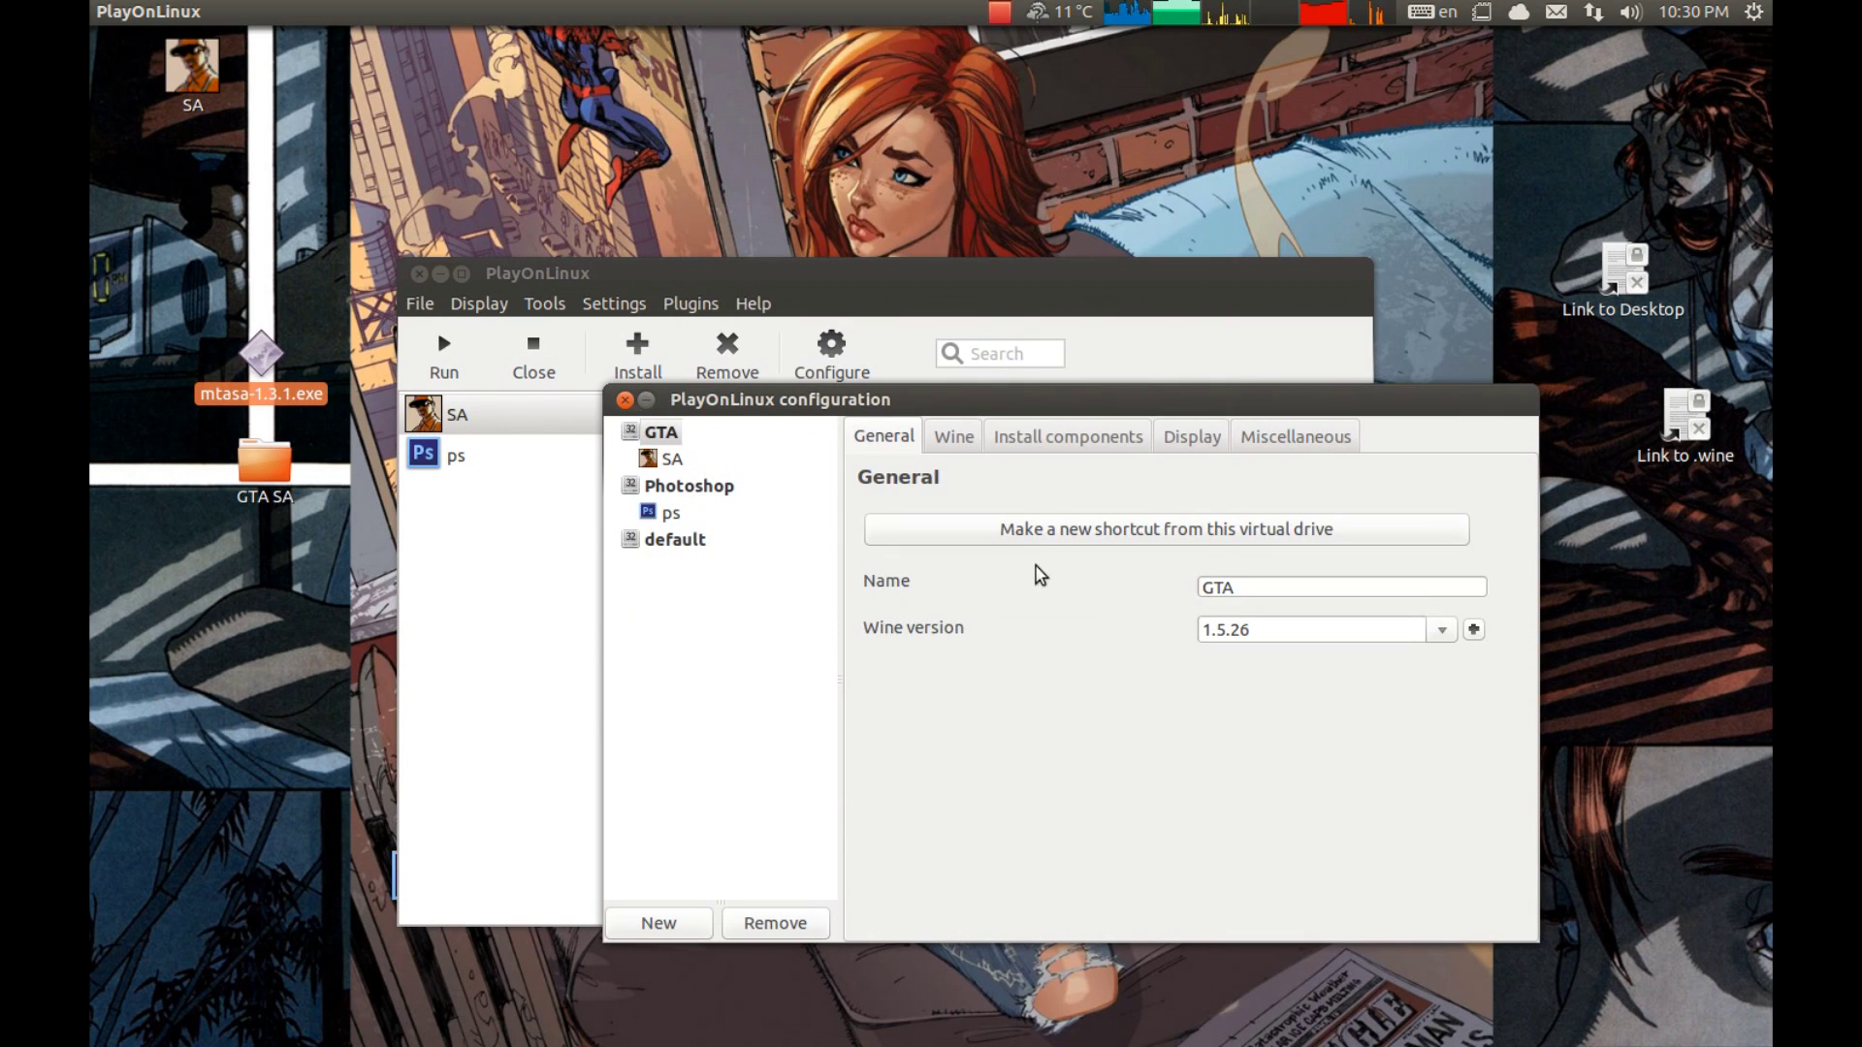
pyautogui.click(1047, 533)
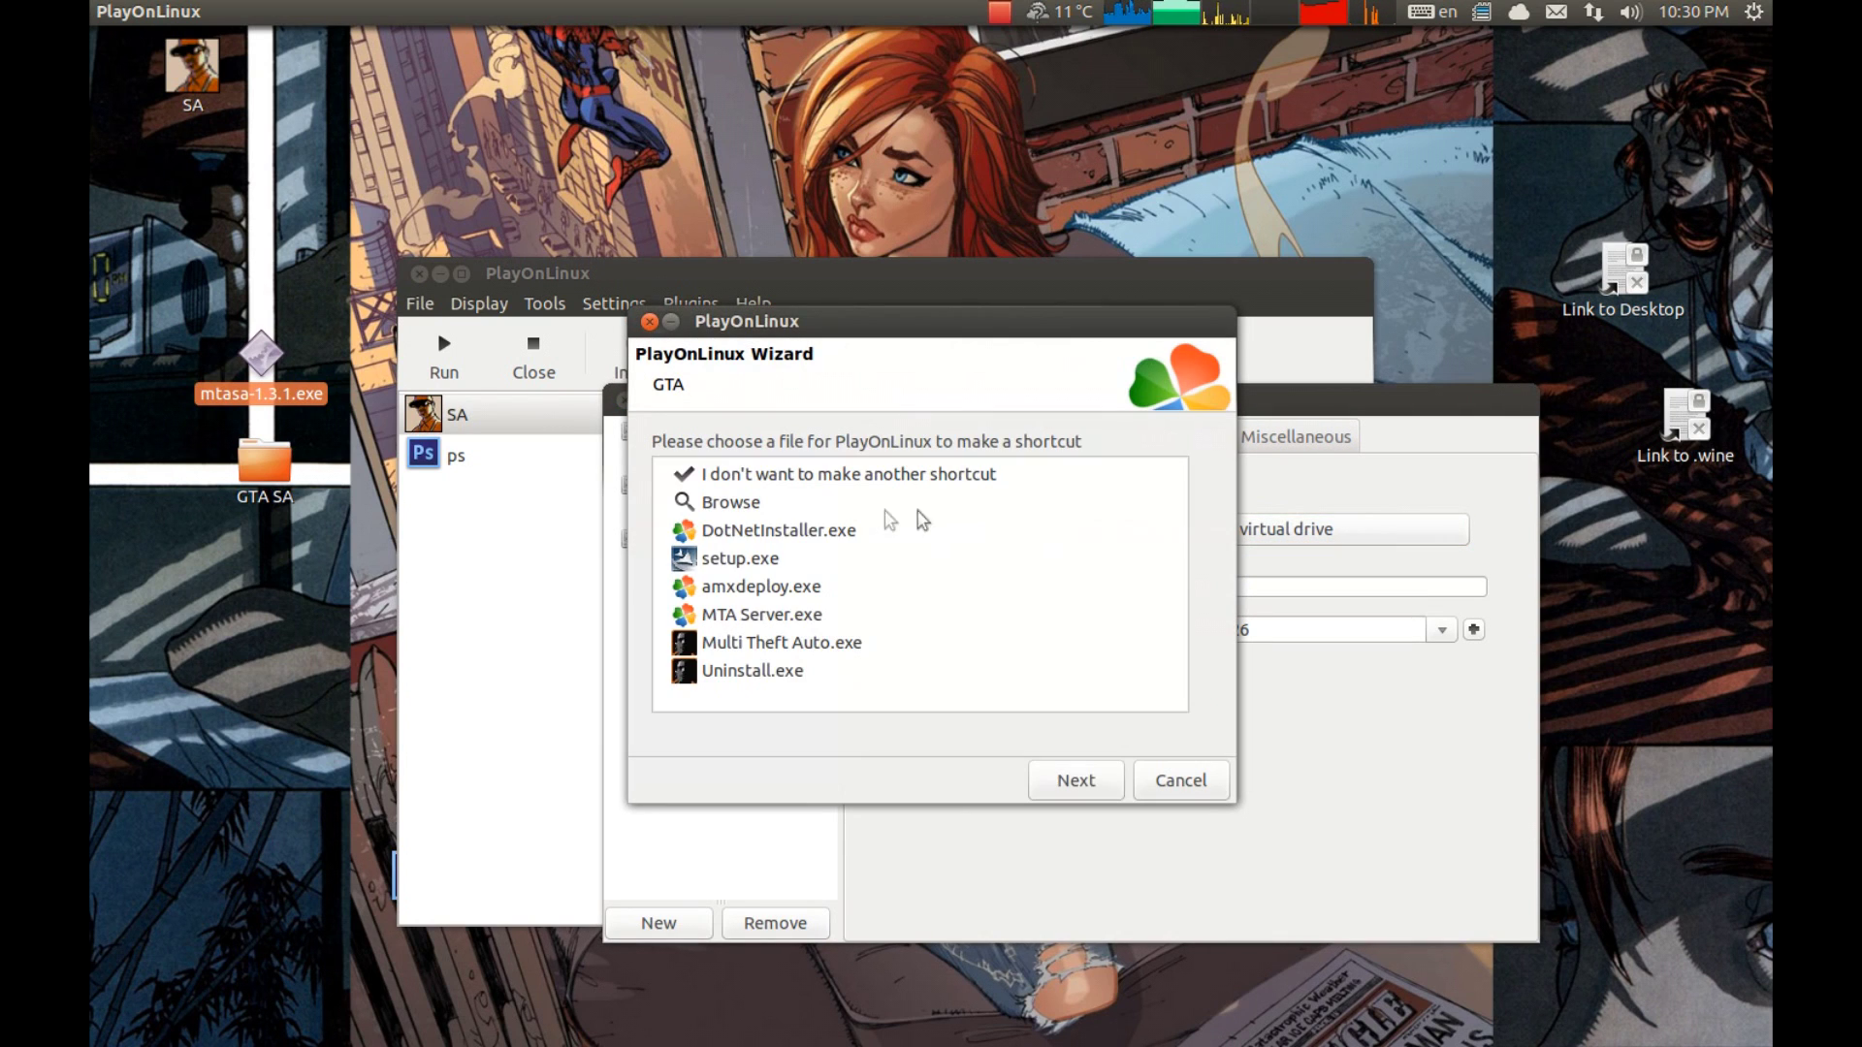
pyautogui.doubleClick(752, 642)
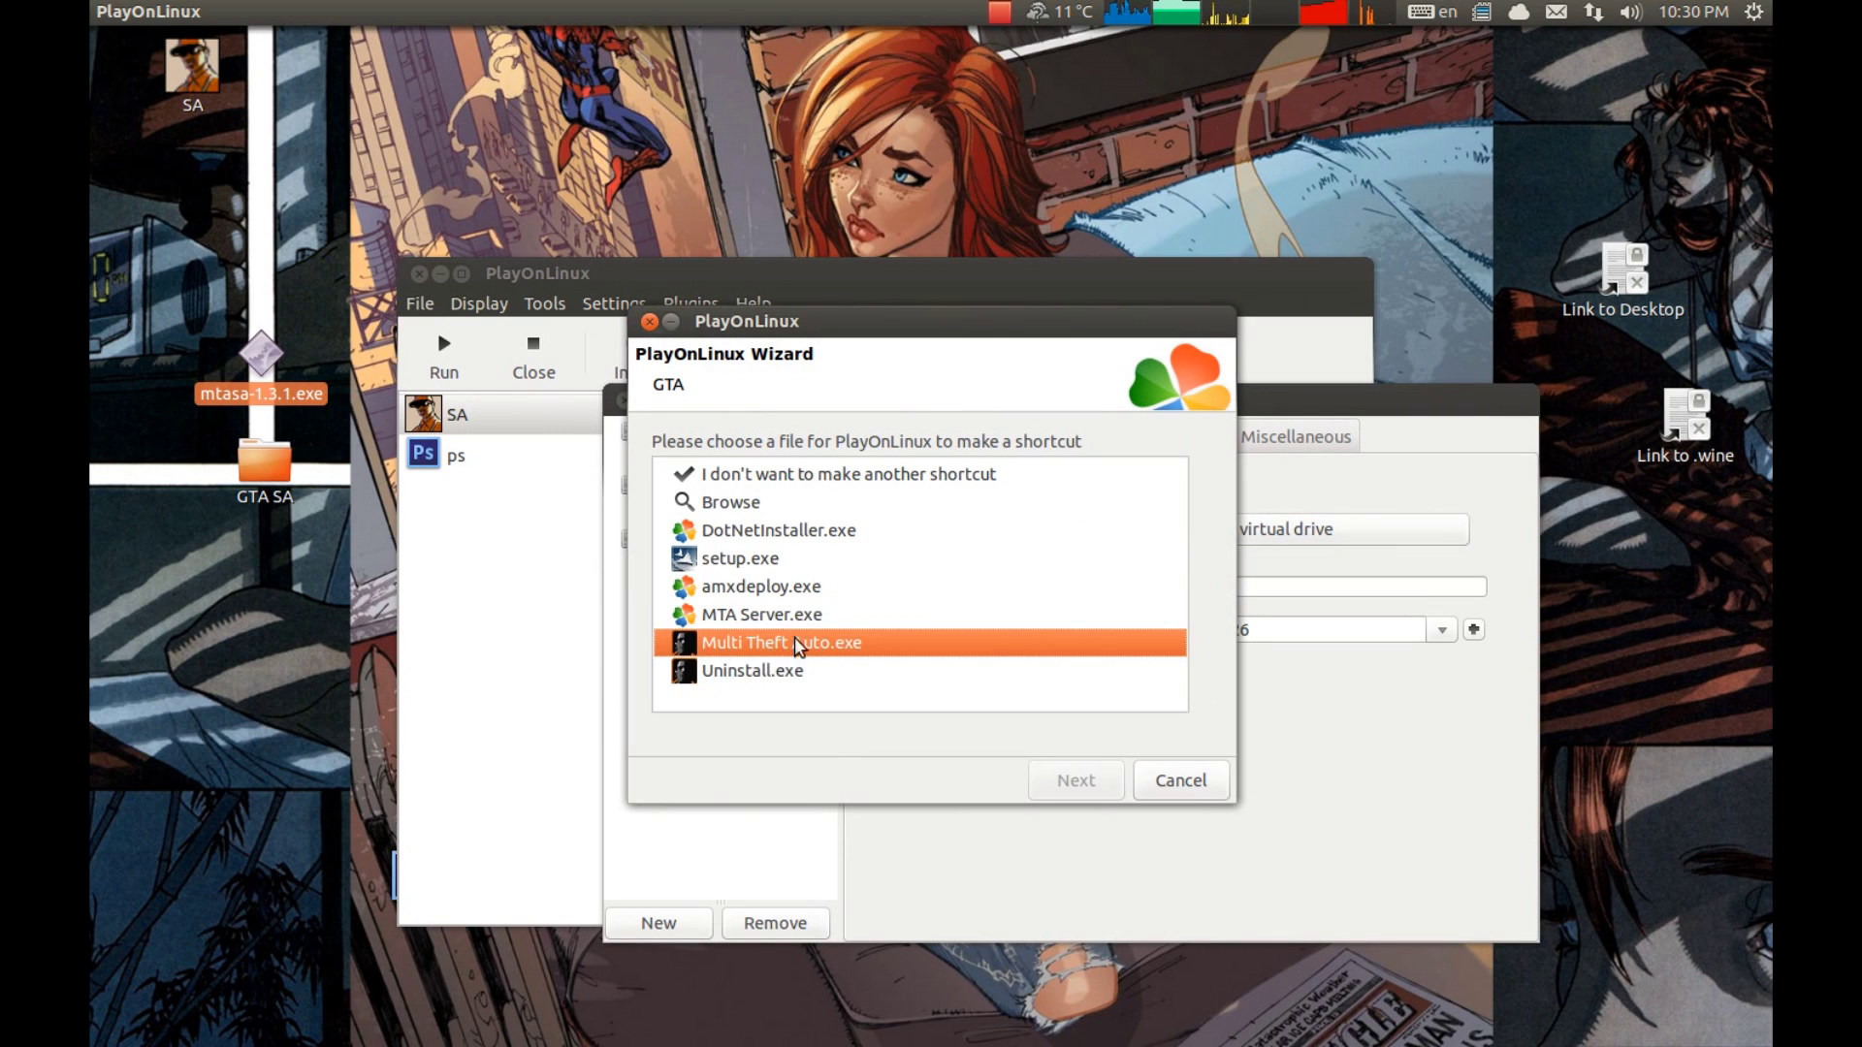
pyautogui.click(745, 472)
pyautogui.write('MTA')
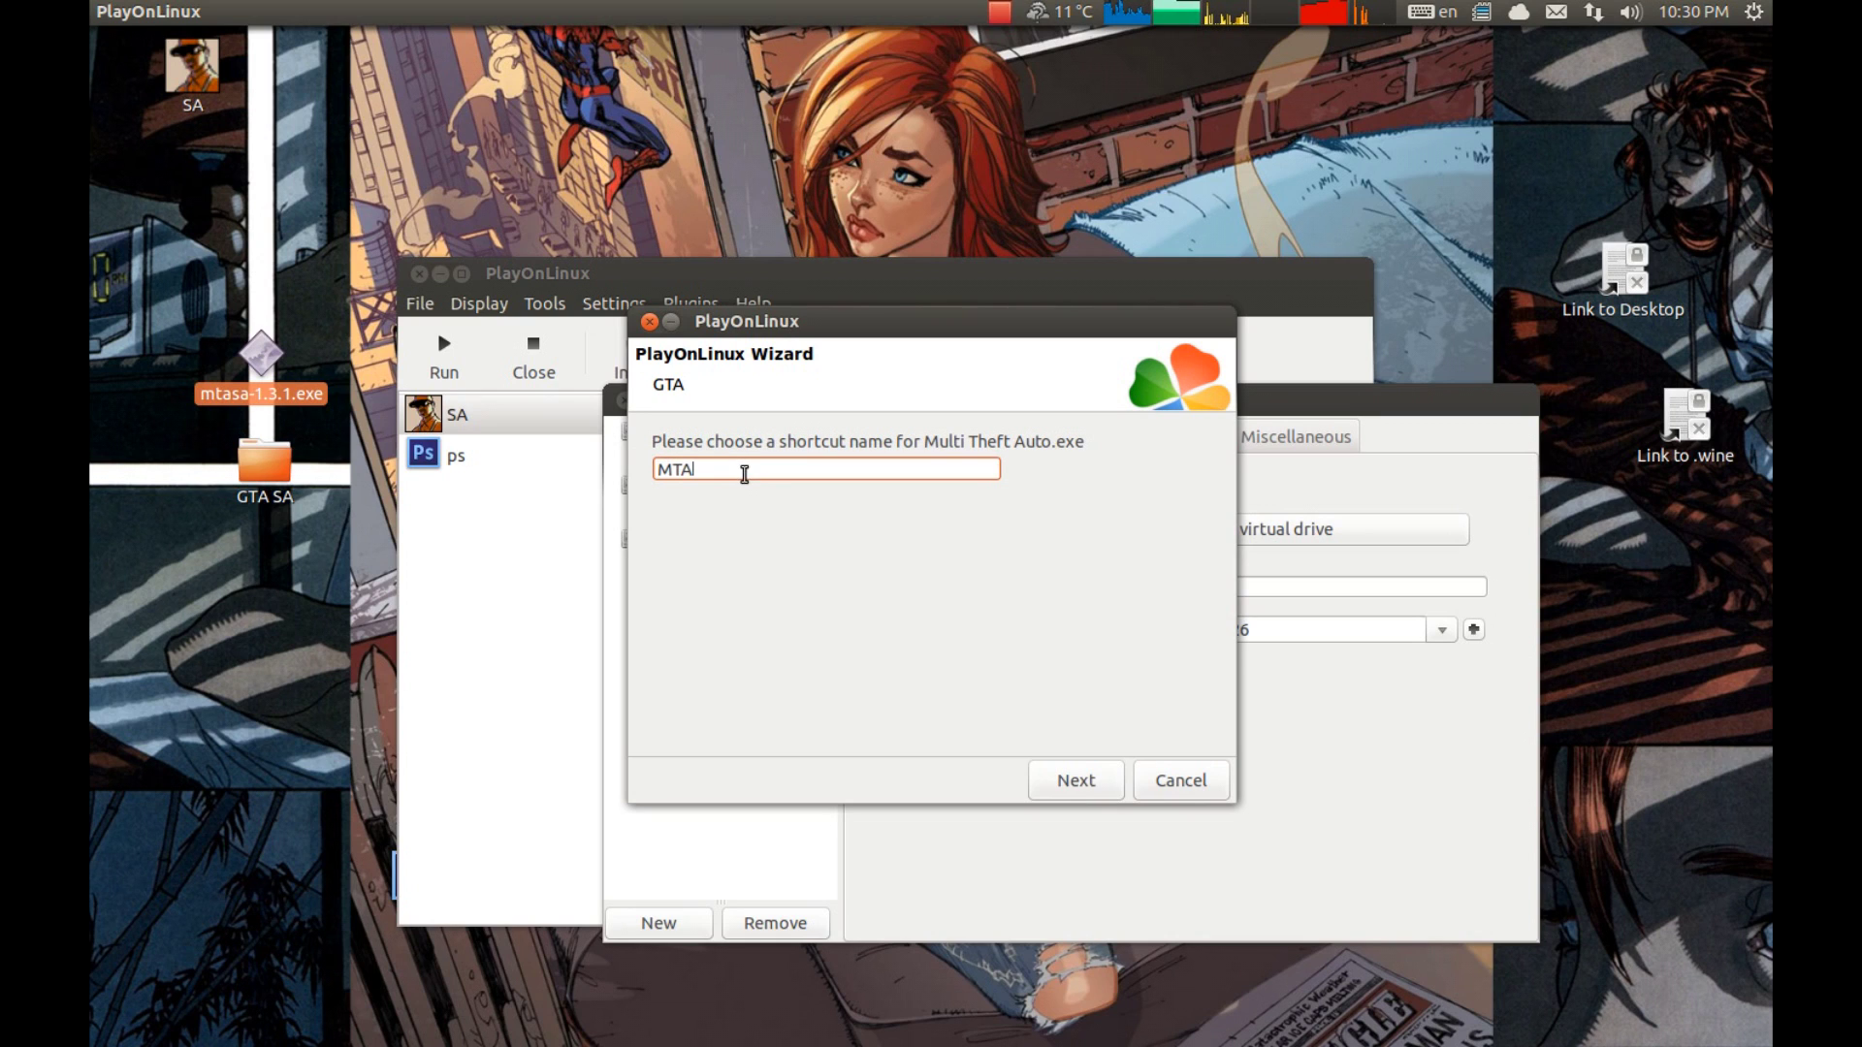
pyautogui.click(1067, 781)
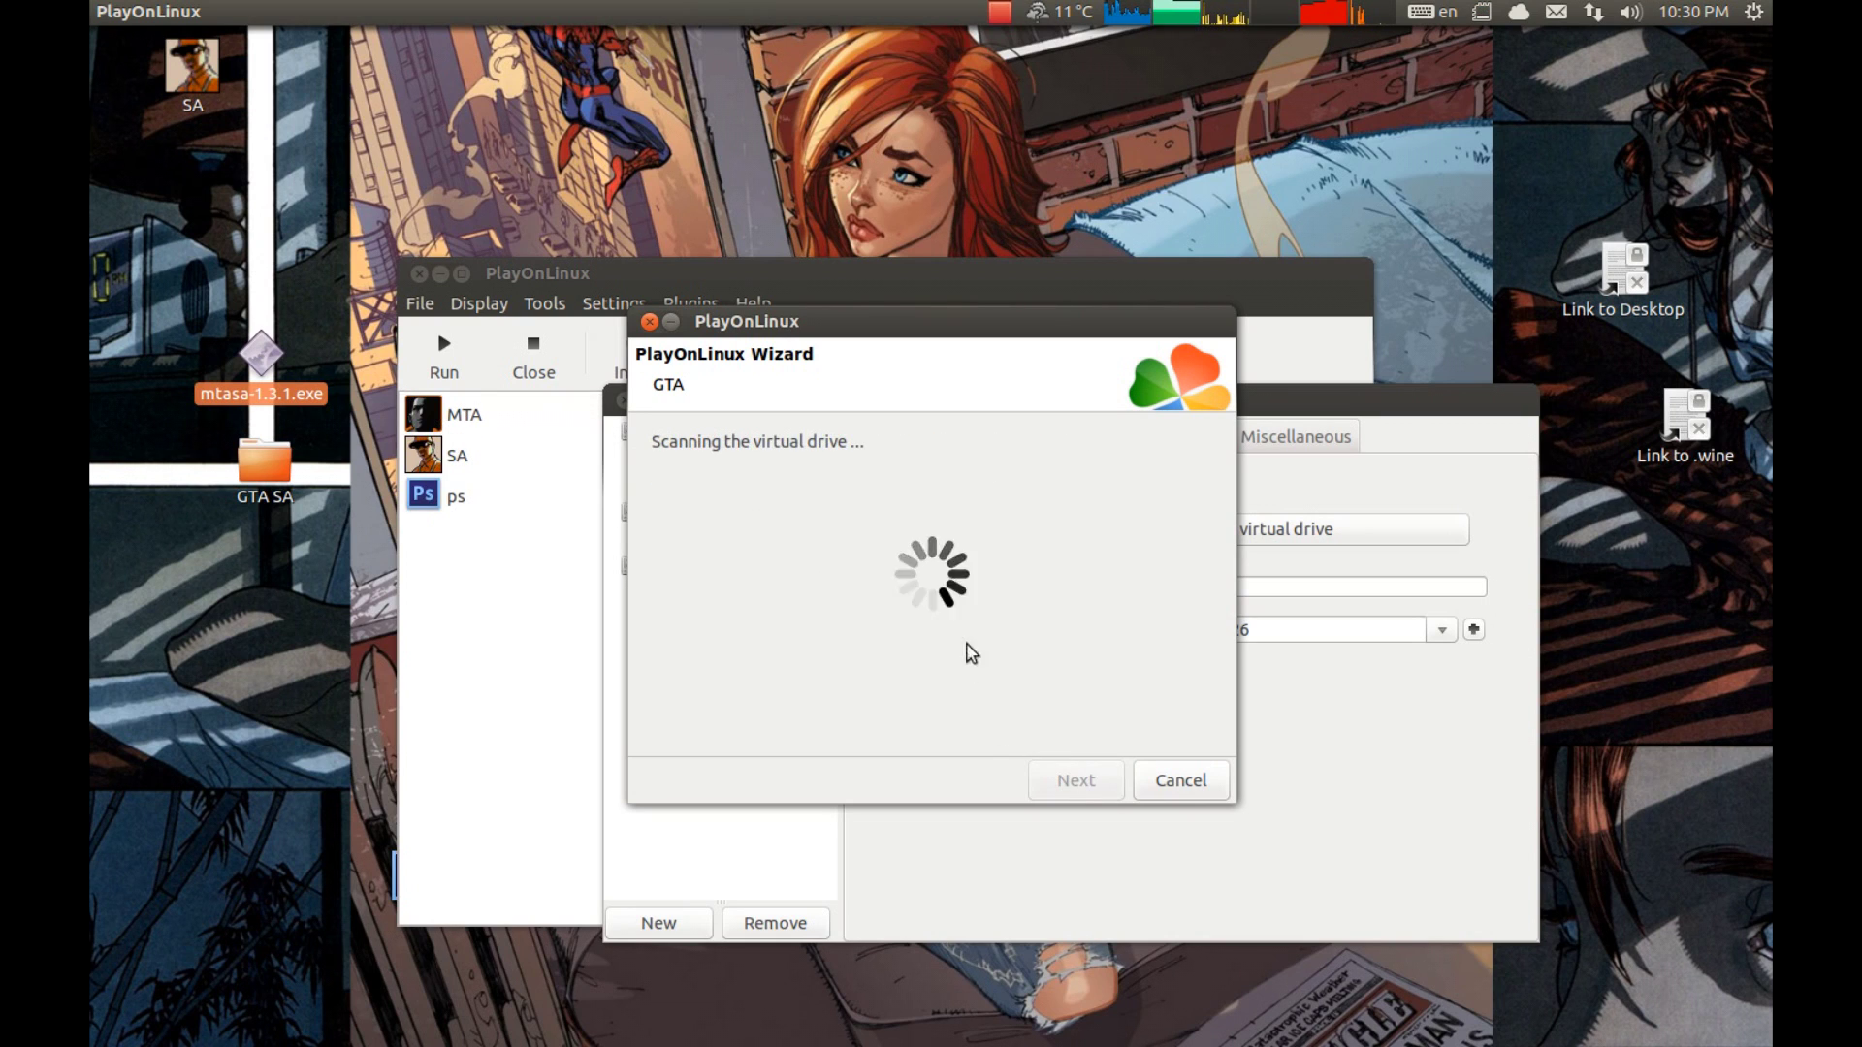
pyautogui.click(1199, 791)
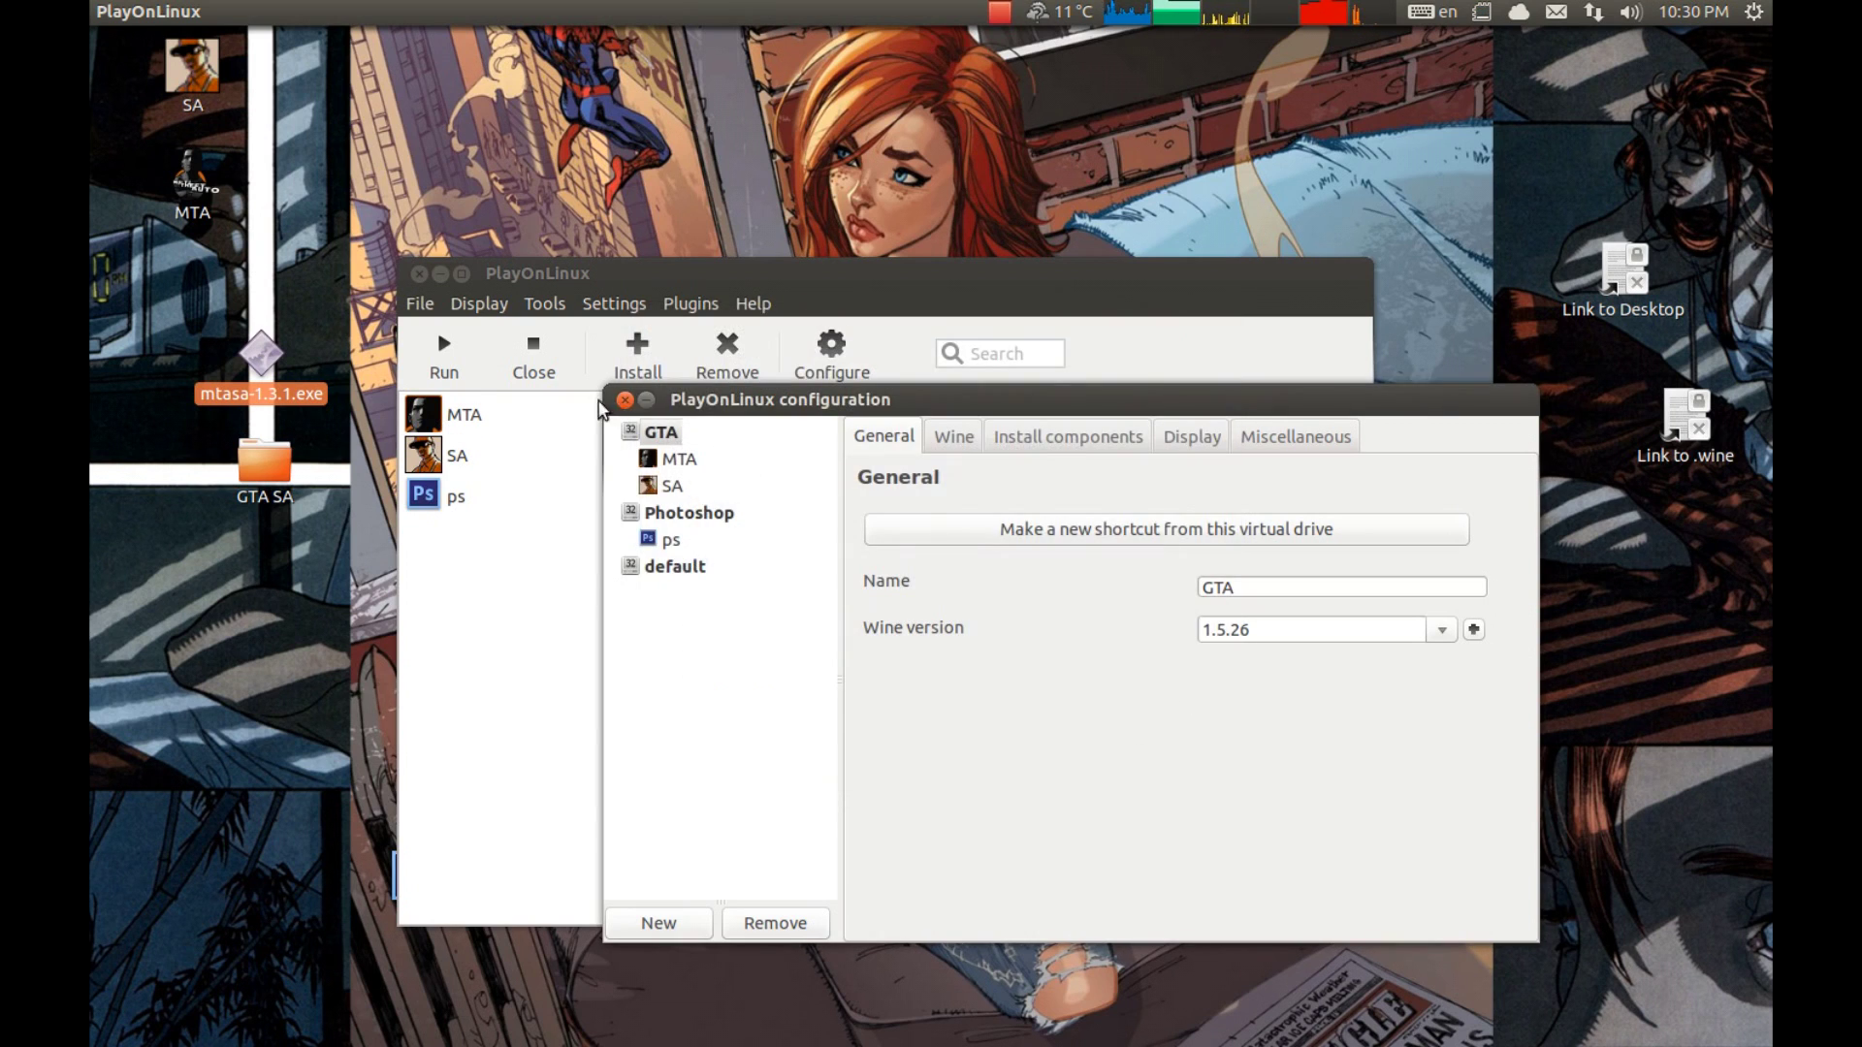
pyautogui.click(625, 400)
# Run the MTA shortcut to open Multi Theft Auto at its nickname prompt
pyautogui.moveTo(595, 274); pyautogui.dragTo(663, 309)
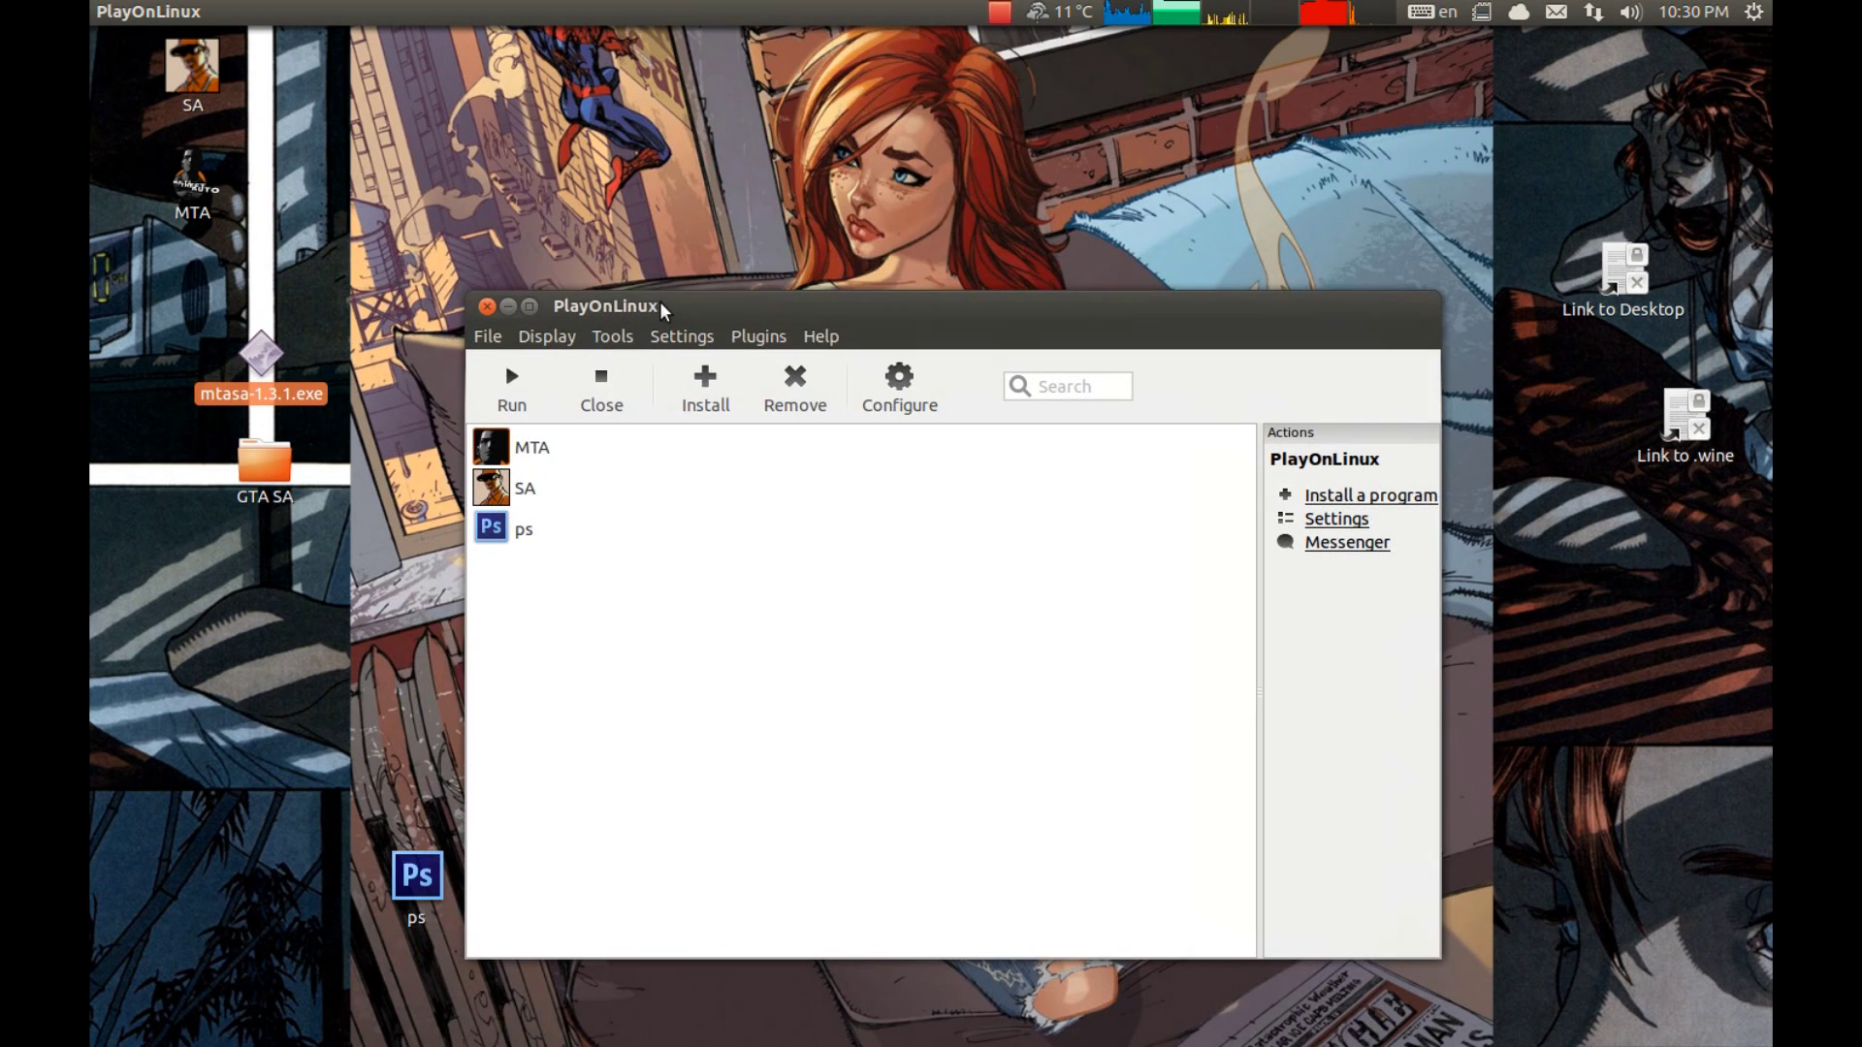
pyautogui.click(549, 447)
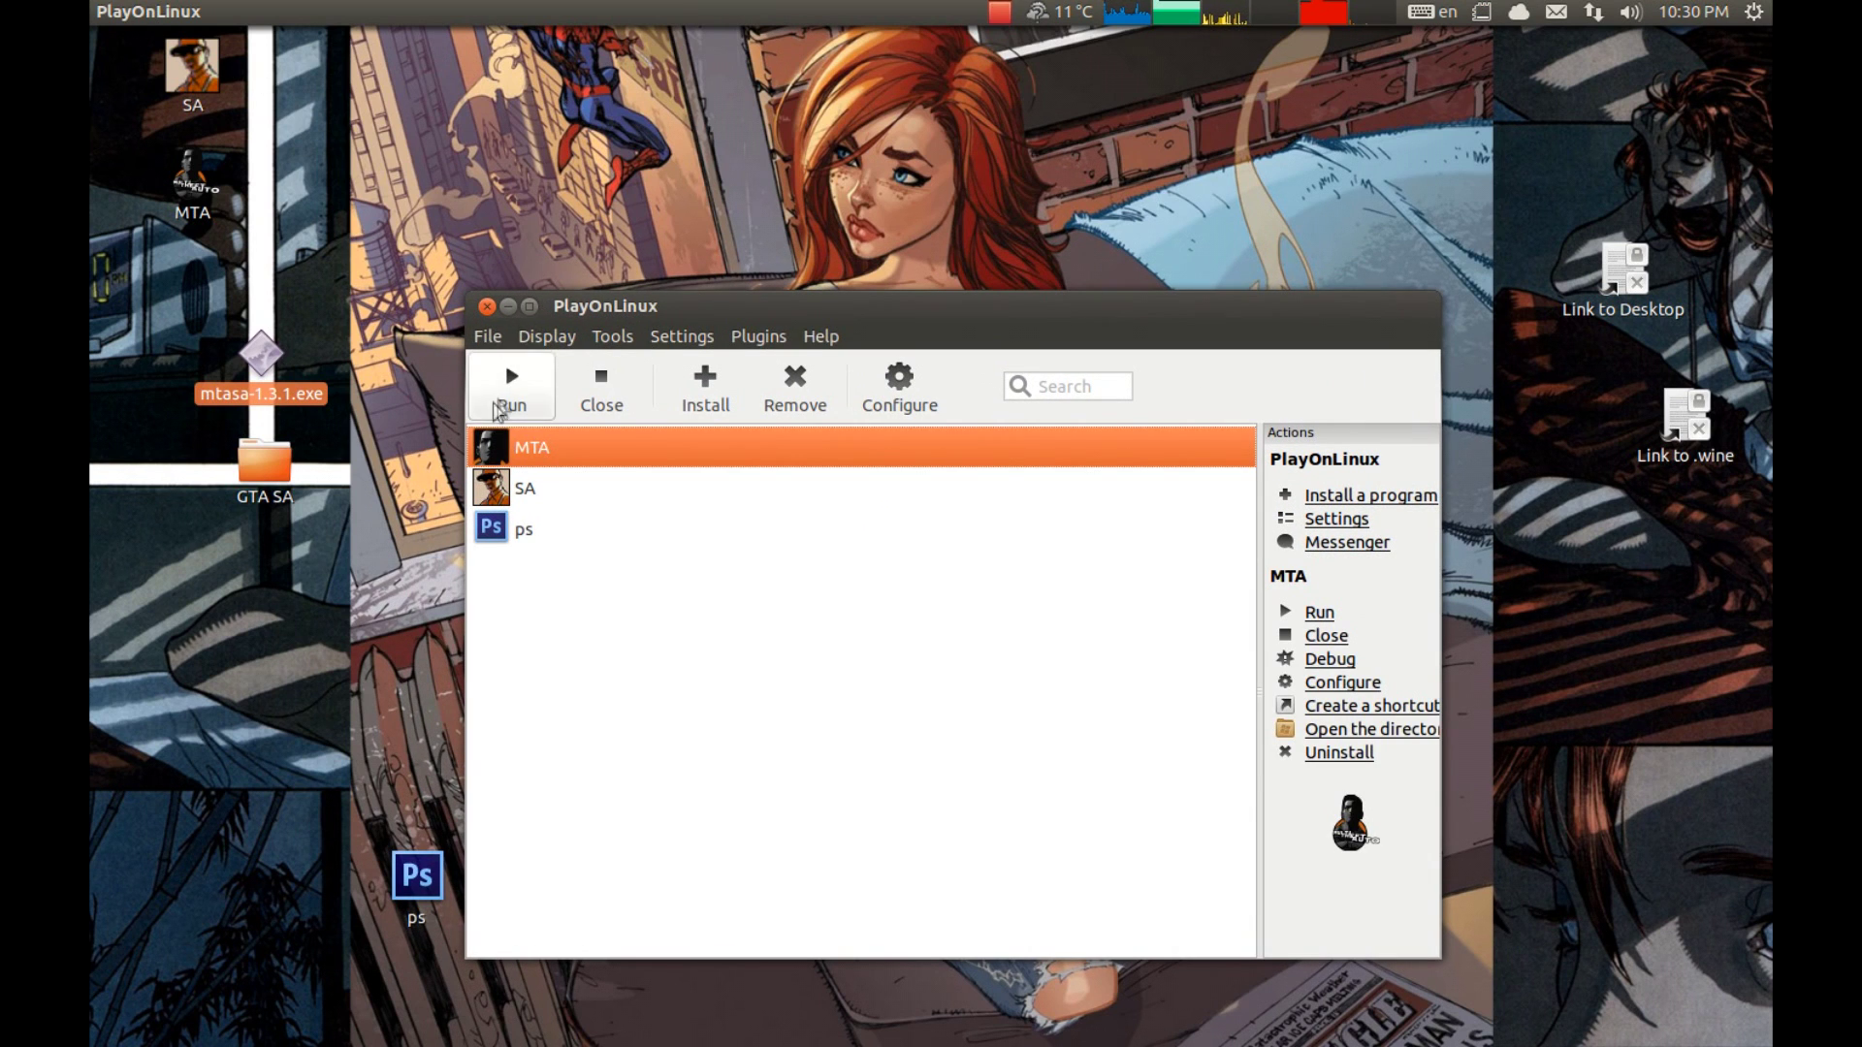
pyautogui.click(500, 396)
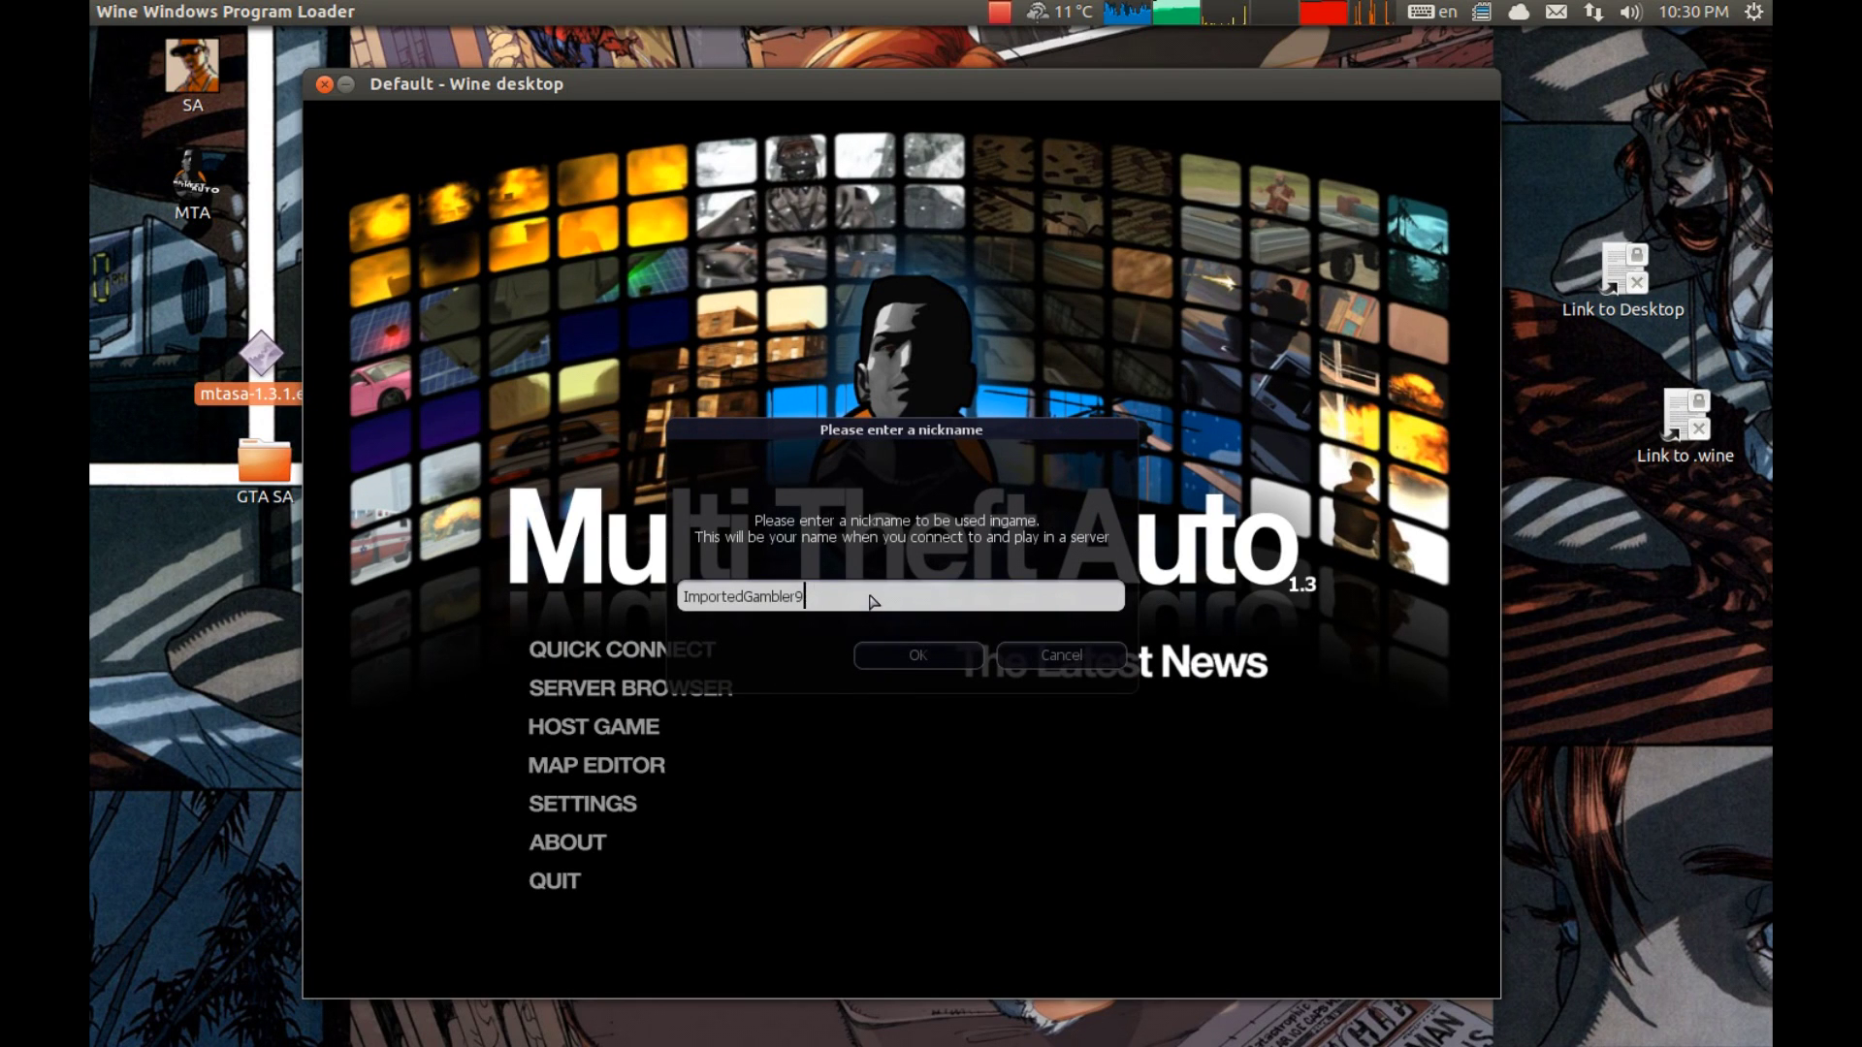
# Change the Multi Theft Auto nickname to 'Linux' and open the Video settings (1024 x 768 x 32)
pyautogui.press('BackSpace')
pyautogui.press('BackSpace')
pyautogui.press('BackSpace')
pyautogui.write('Linux')
pyautogui.press('Return')
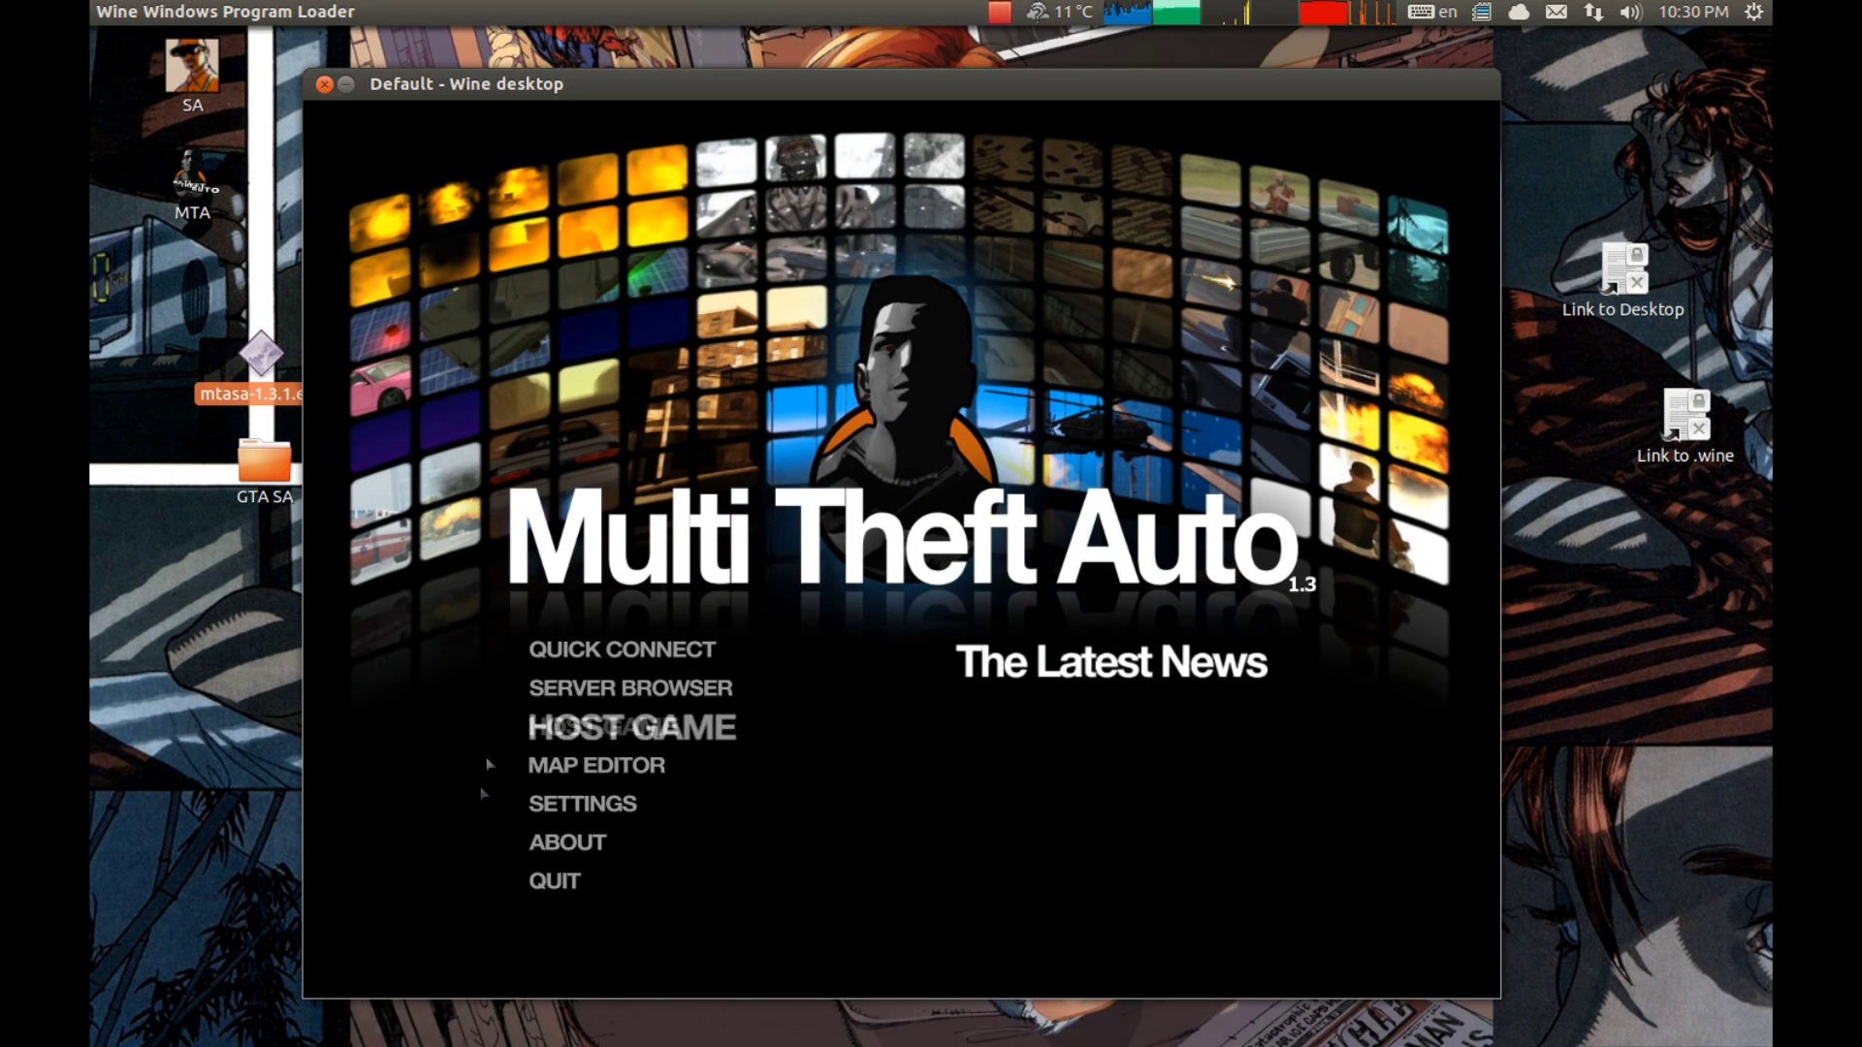
pyautogui.click(531, 804)
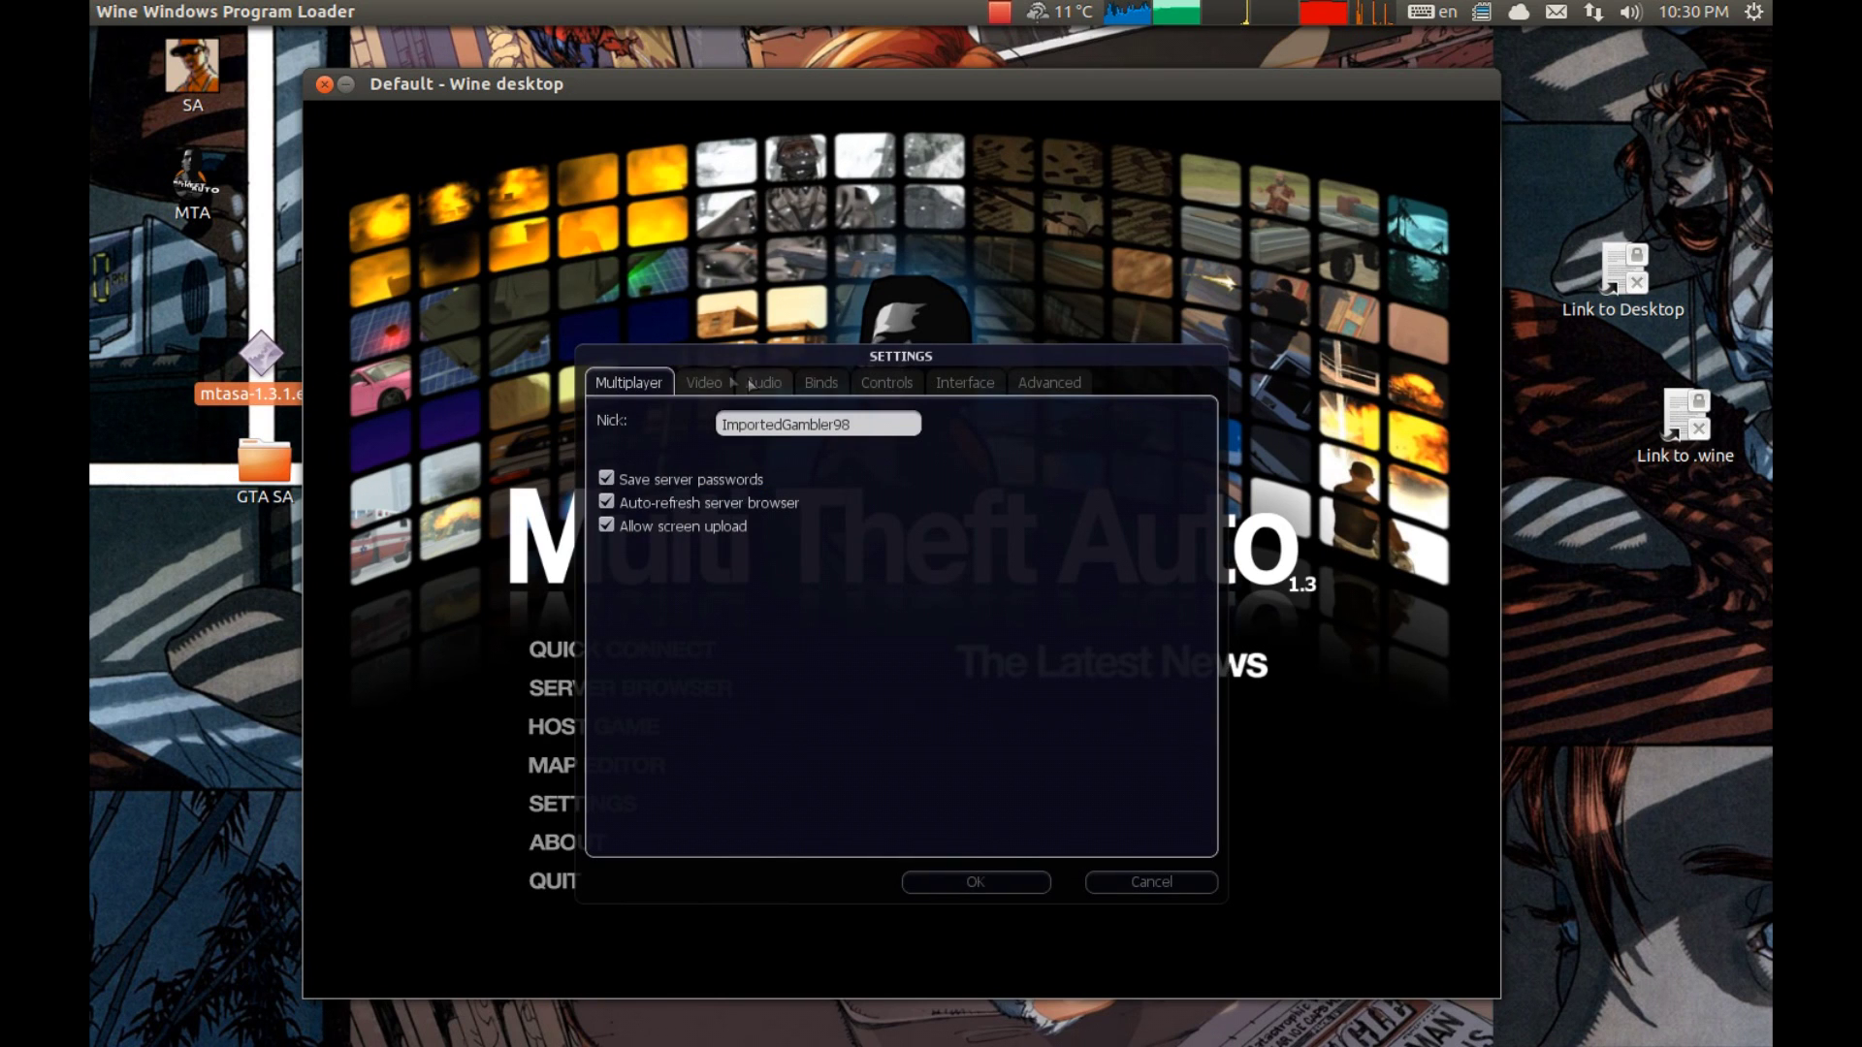
pyautogui.click(704, 384)
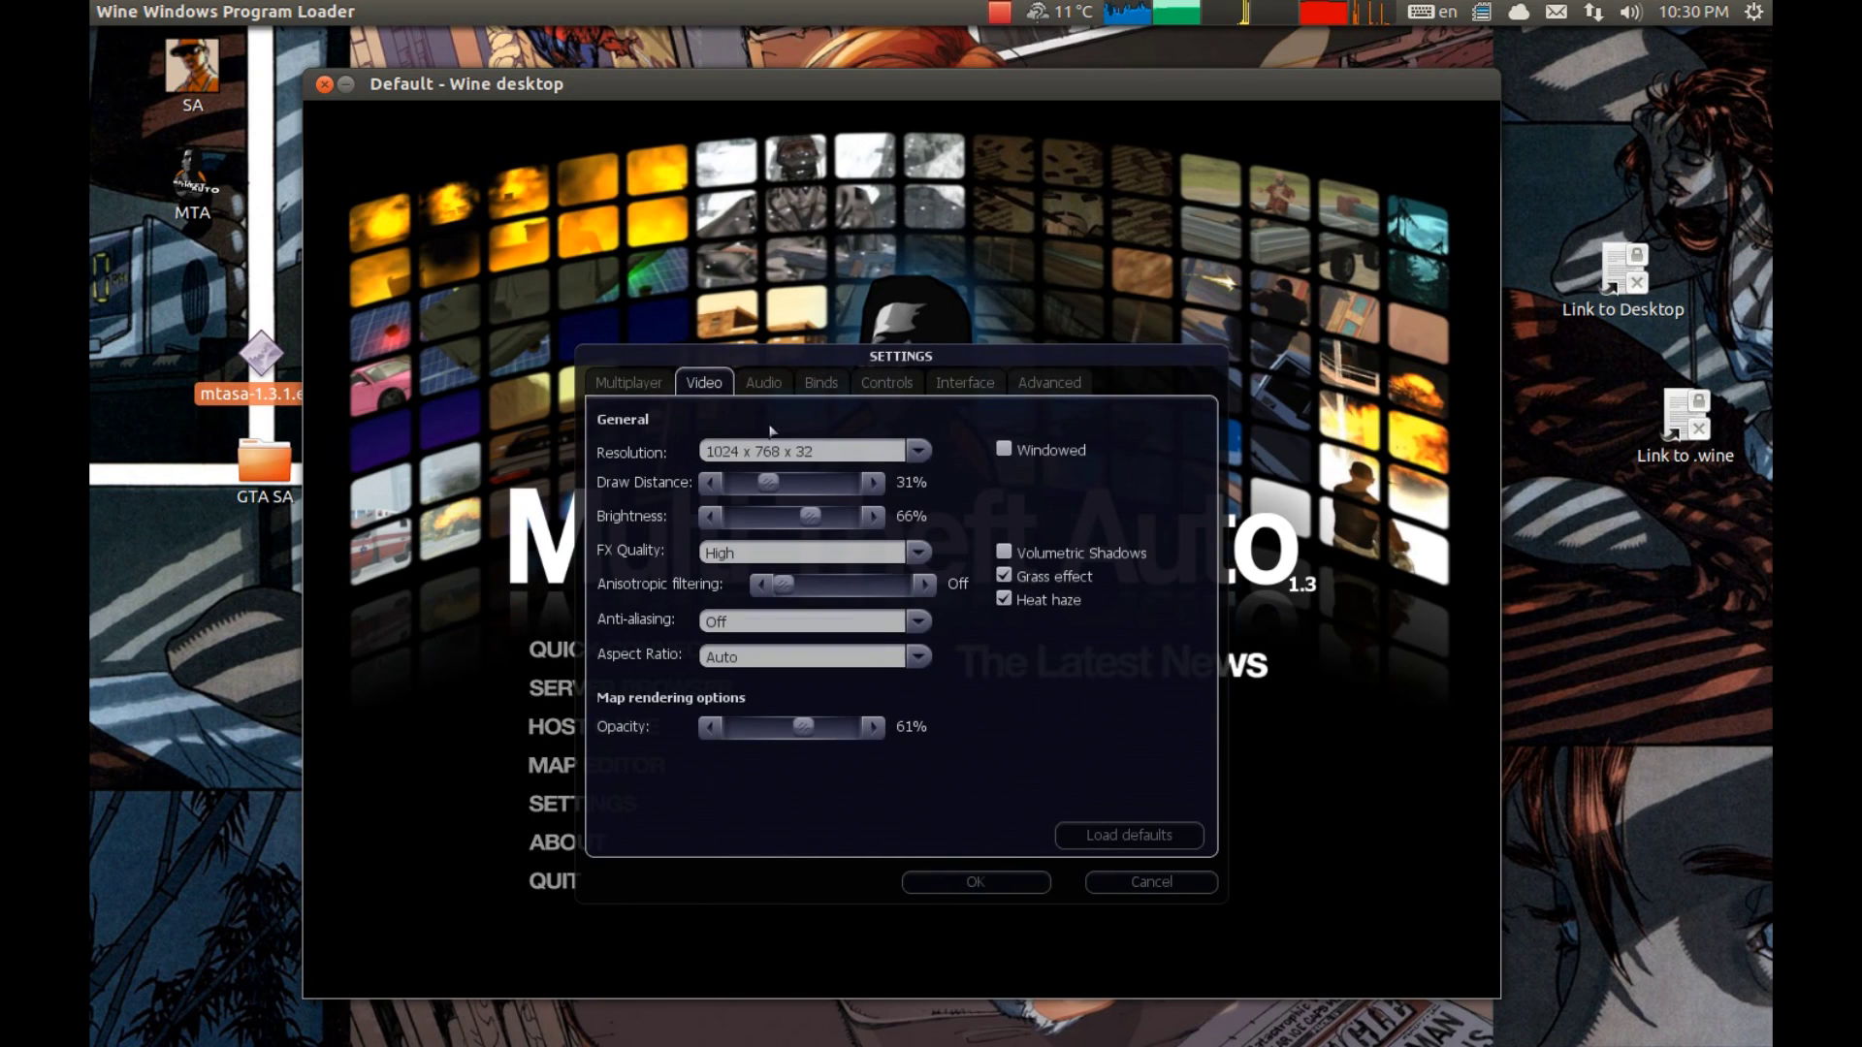